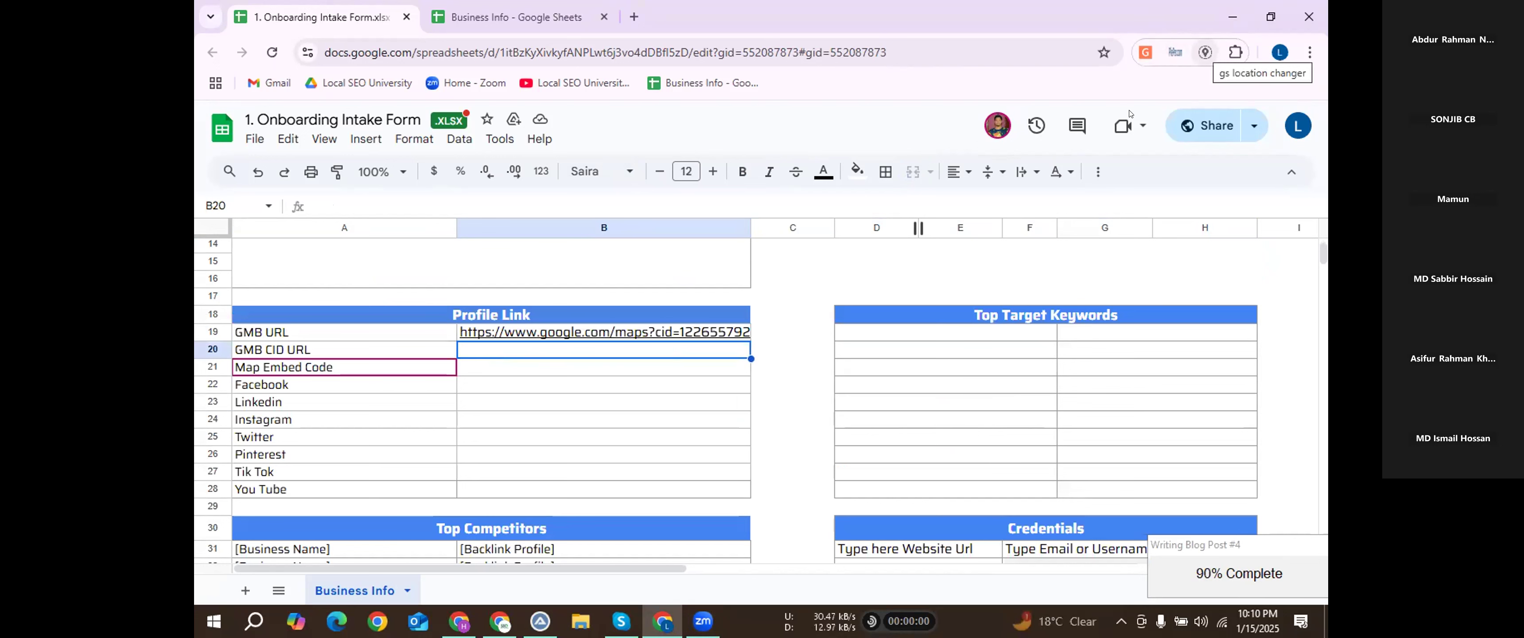
Open the Maps listing linked in the GMB URL row and copy the business address.
left_click(573, 397)
left_click(549, 333)
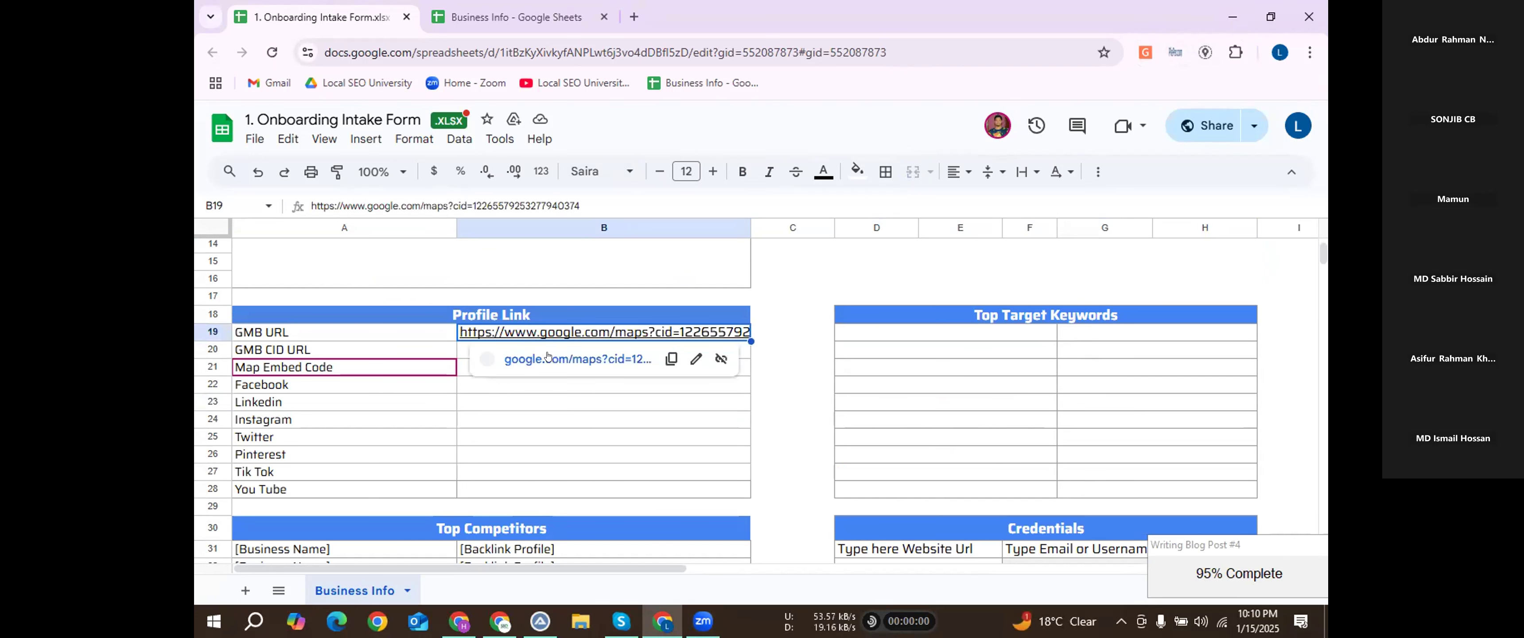
left_click(543, 363)
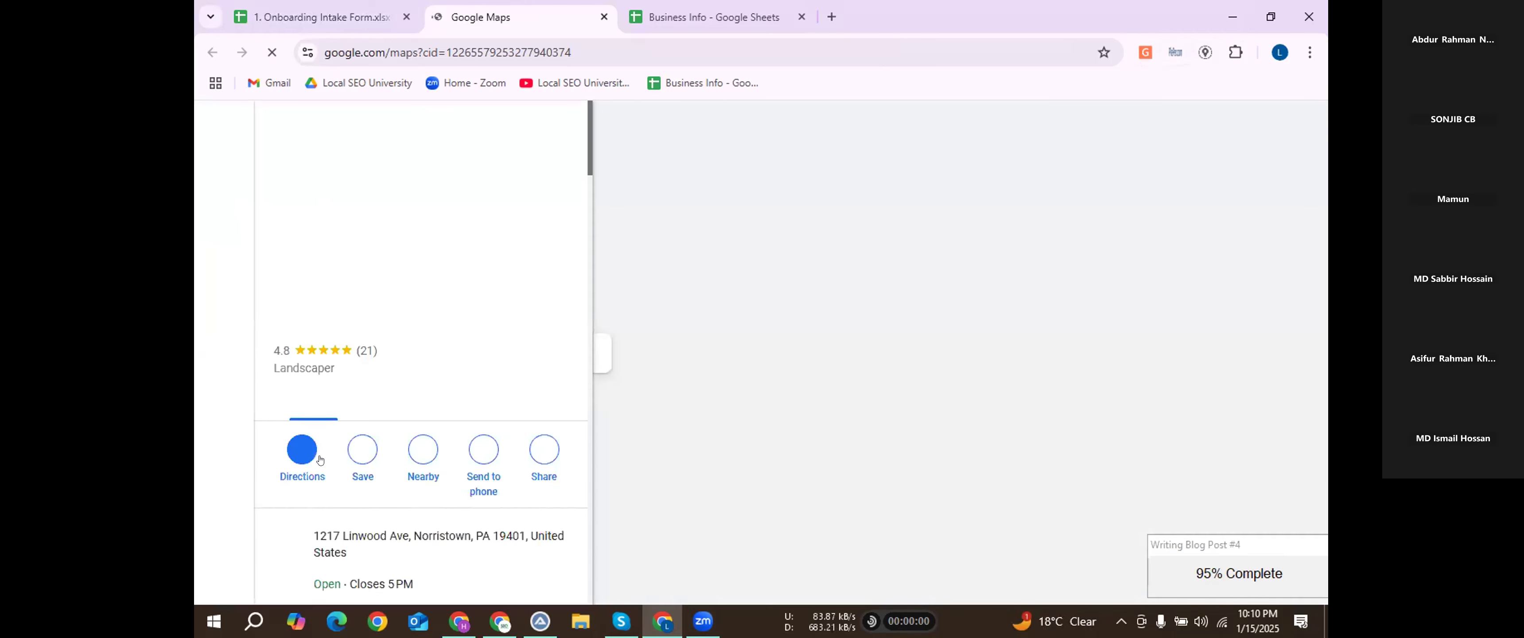
scroll(473, 378, "down", 3)
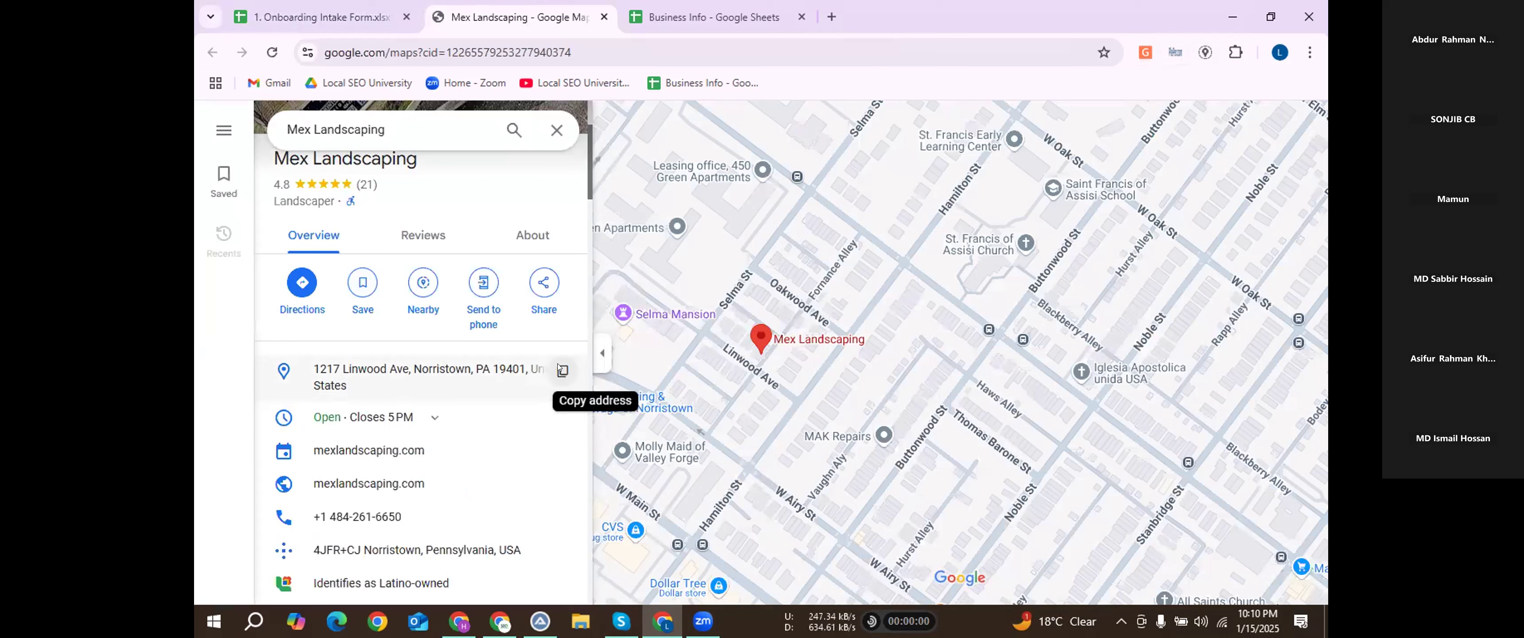
left_click(562, 371)
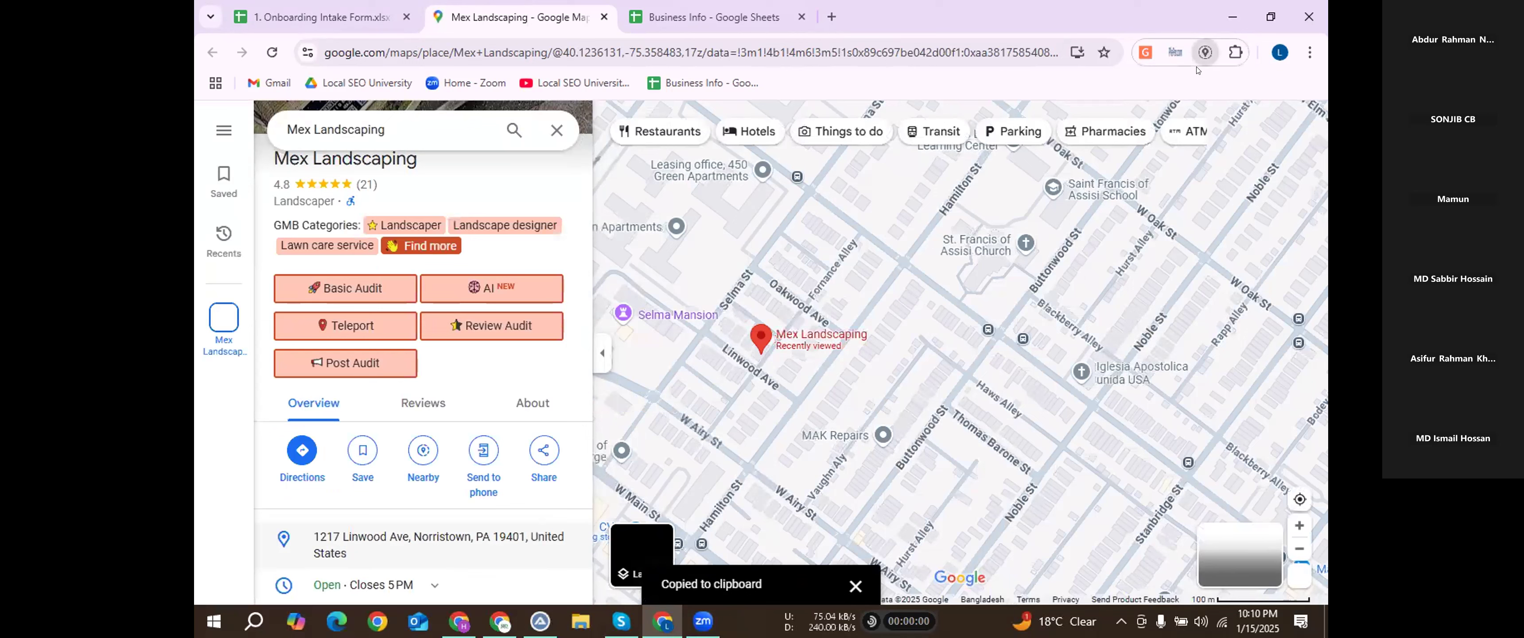
Set the location changer extension to Norristown, PA 19401, United States and enable the location overwrite.
left_click(1205, 53)
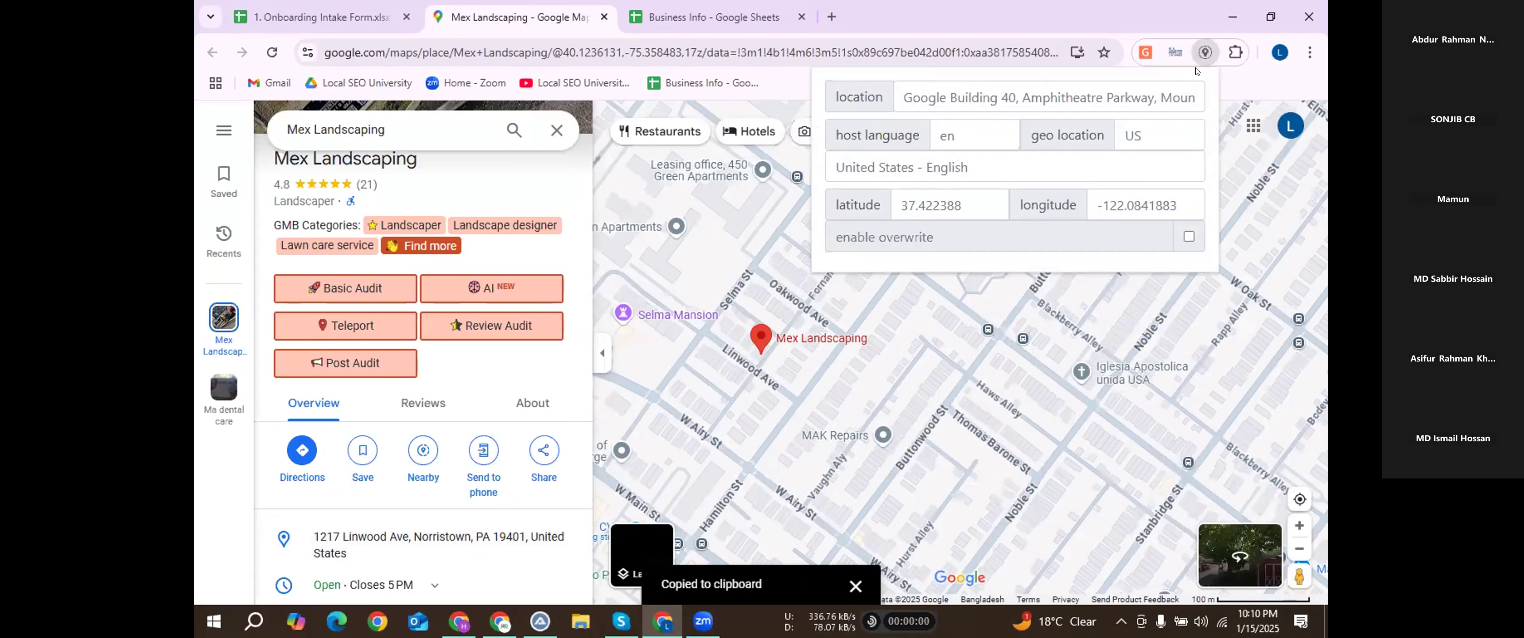
left_click(915, 98)
key("ctrl+v")
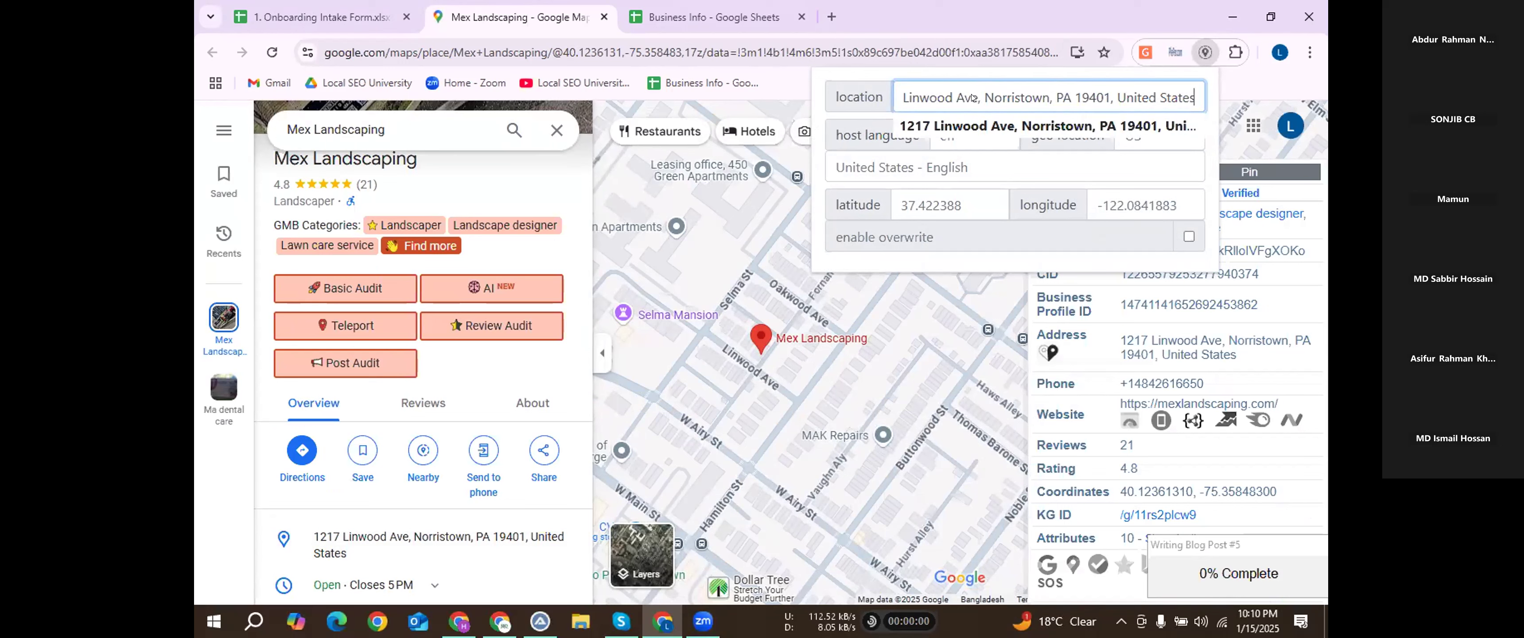
left_click_drag(984, 98, 892, 102)
key("BackSpace")
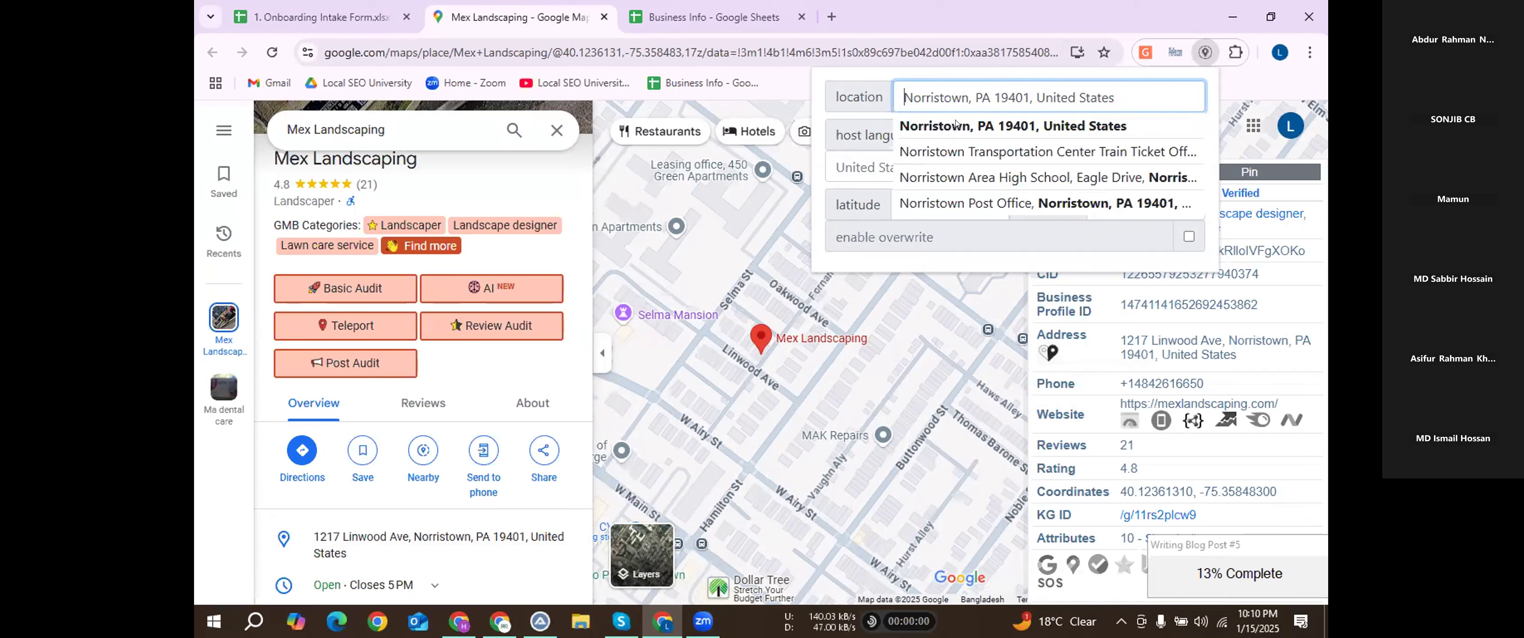
left_click(926, 127)
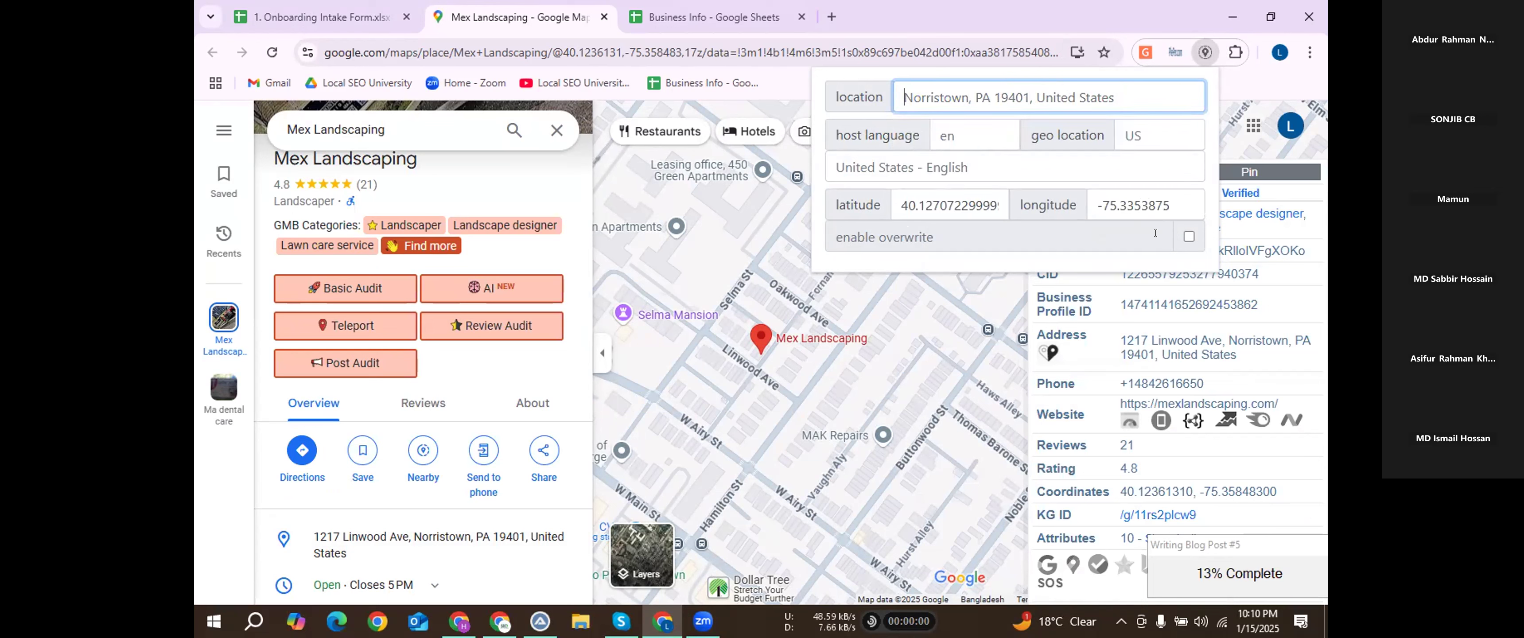
left_click(1189, 236)
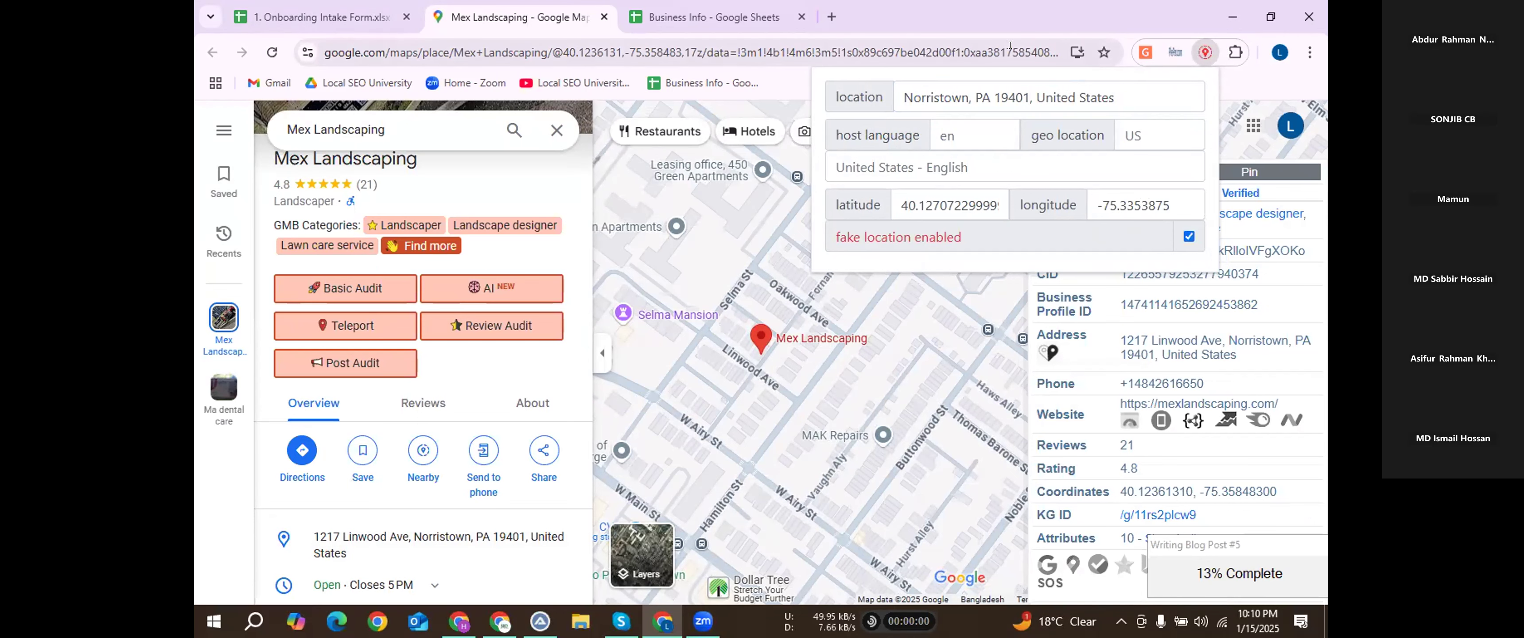
Close the Mex Landscaping Maps page and reopen it from the form's GMB URL link.
left_click(331, 17)
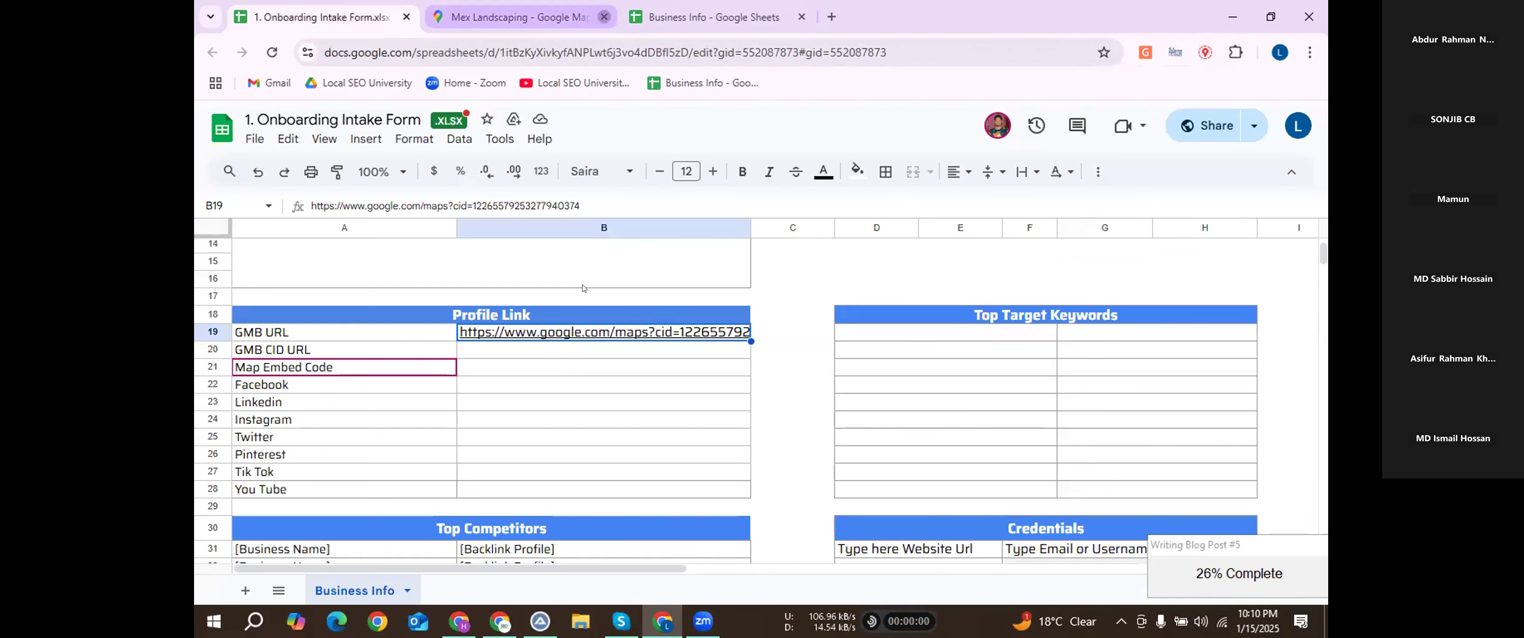
left_click(604, 18)
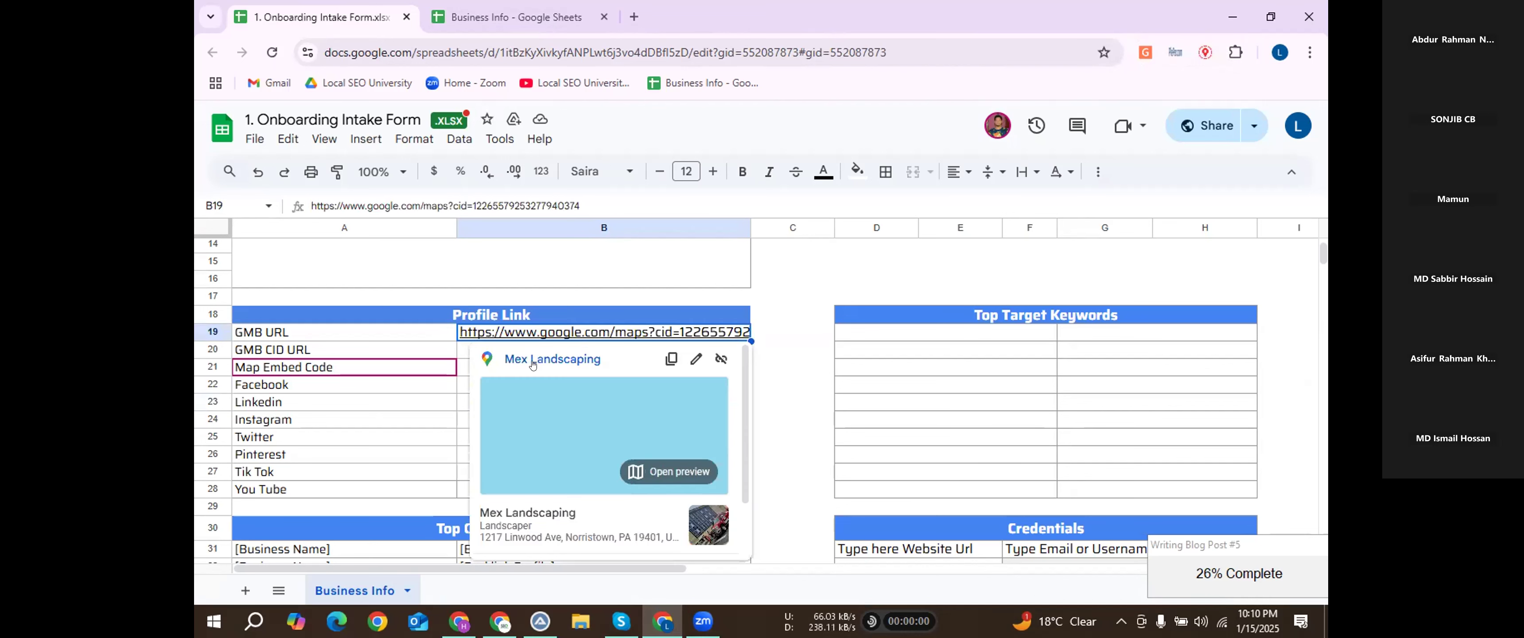
left_click(557, 358)
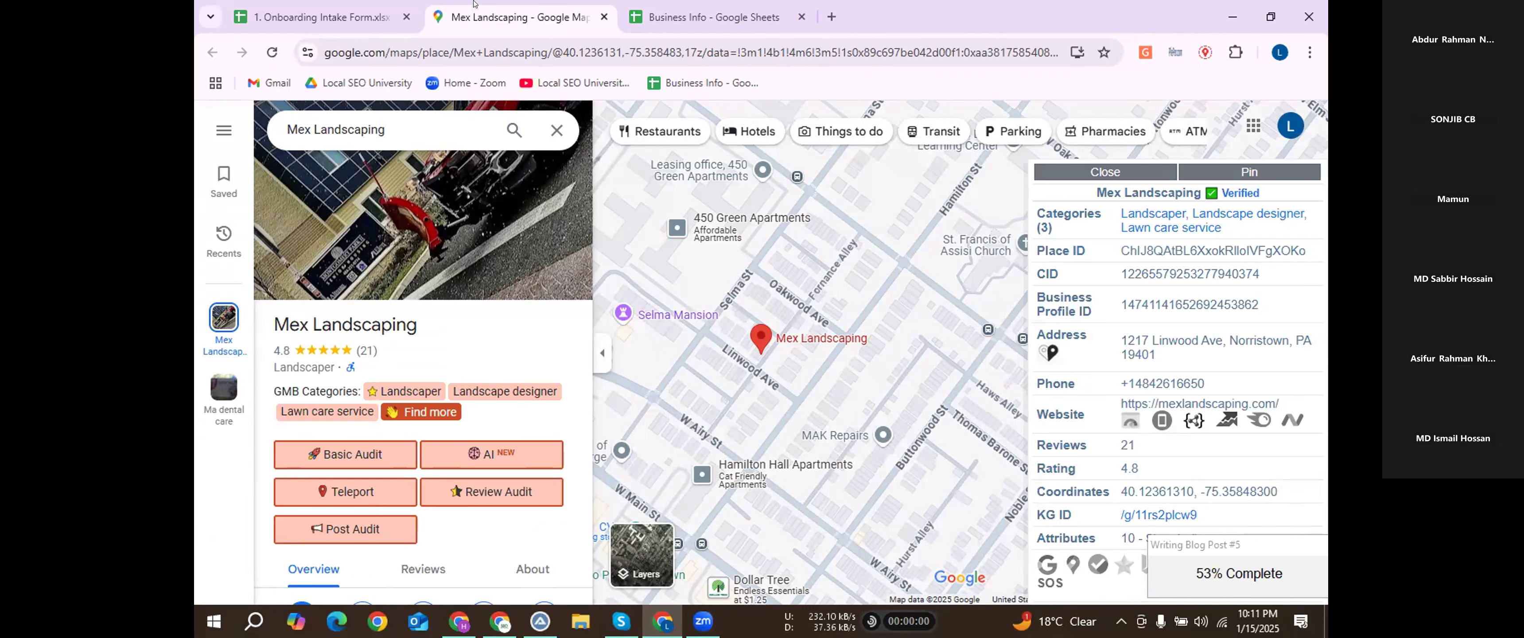
Check the form's Business Info section and start a Basic Audit of the Mex Landscaping listing.
left_click(319, 16)
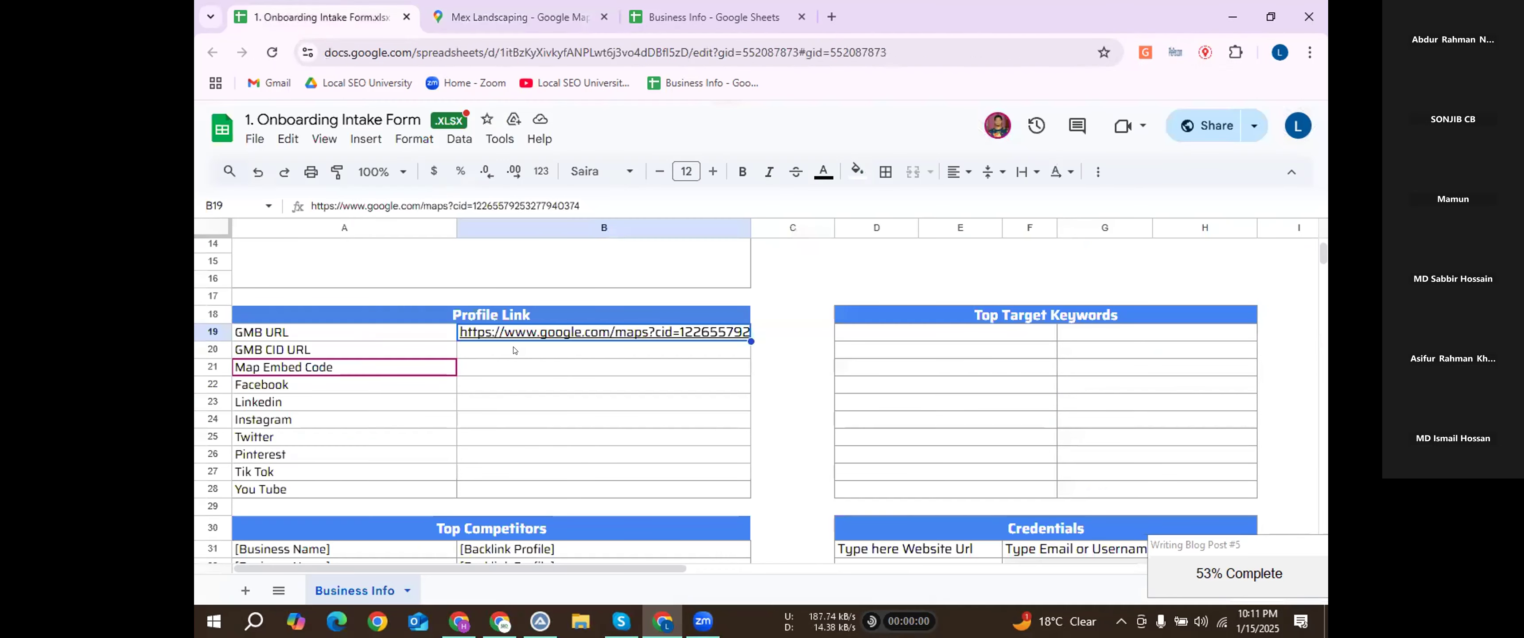
left_click(518, 351)
scroll(514, 355, "up", 5)
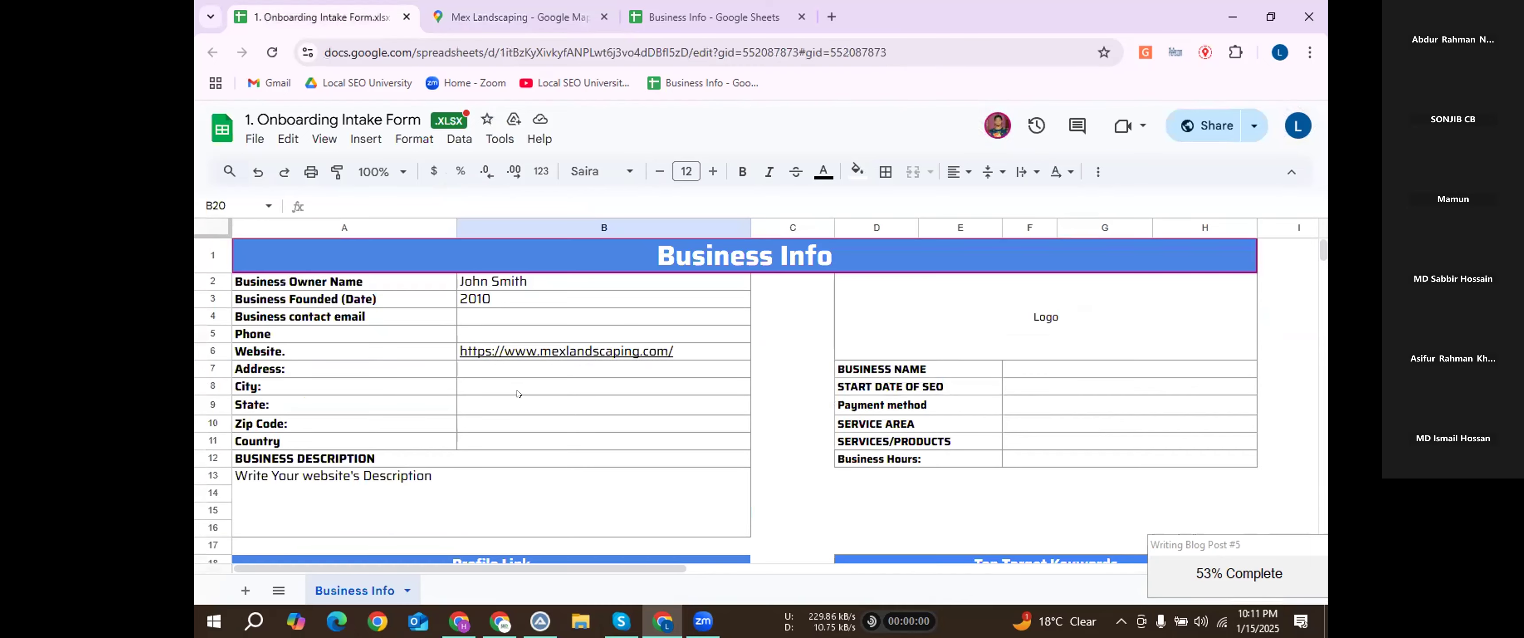
left_click(490, 4)
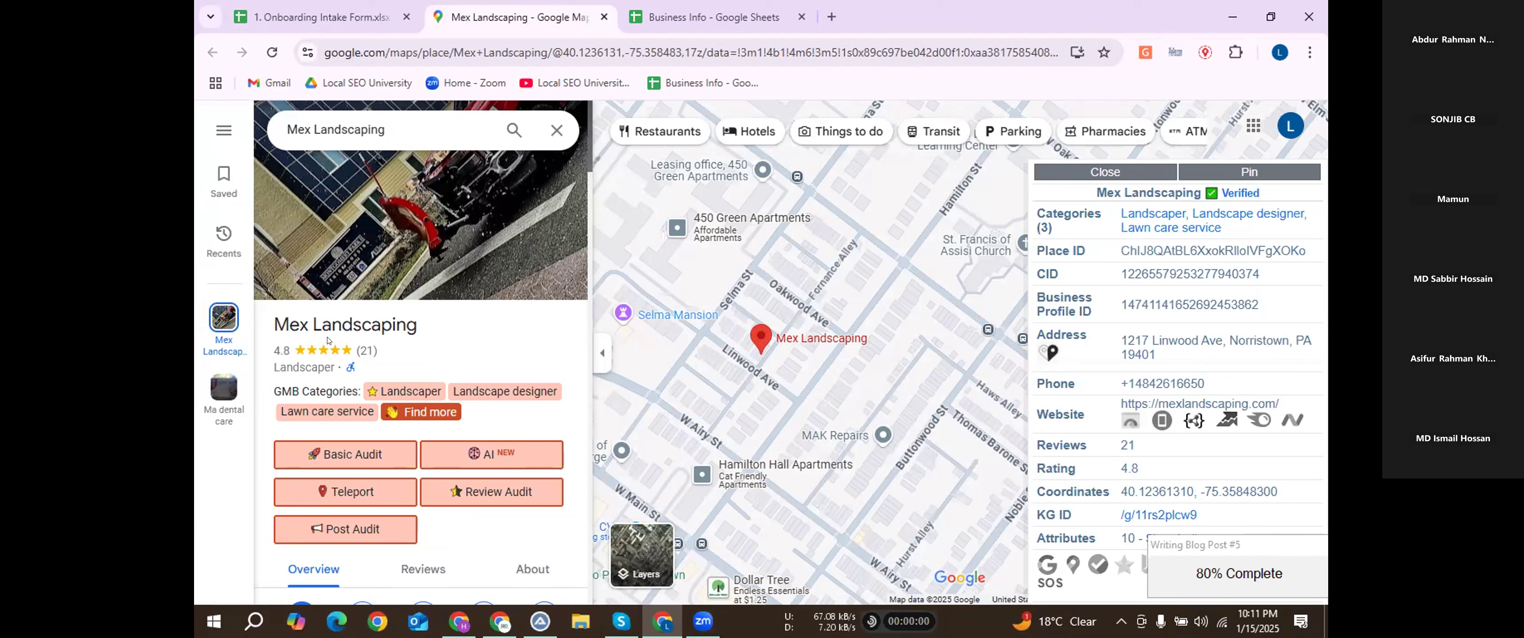
scroll(328, 340, "down", 1)
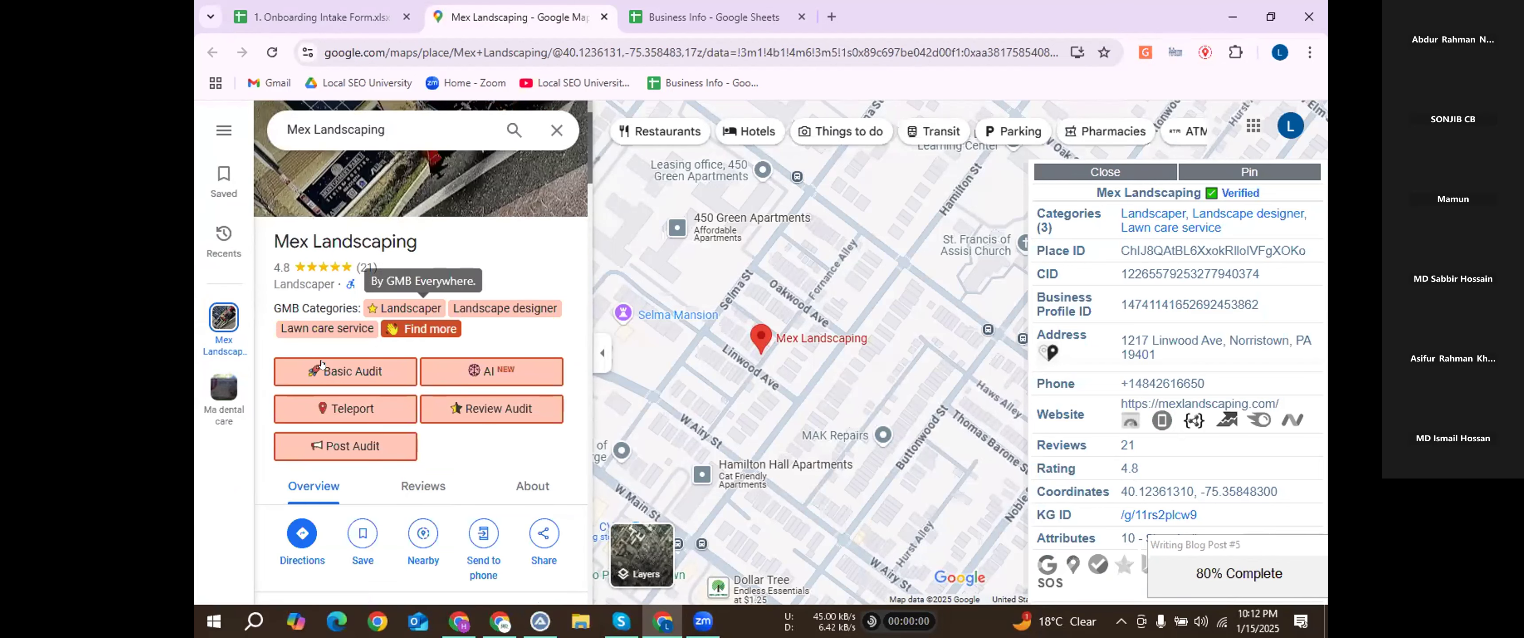
left_click(344, 368)
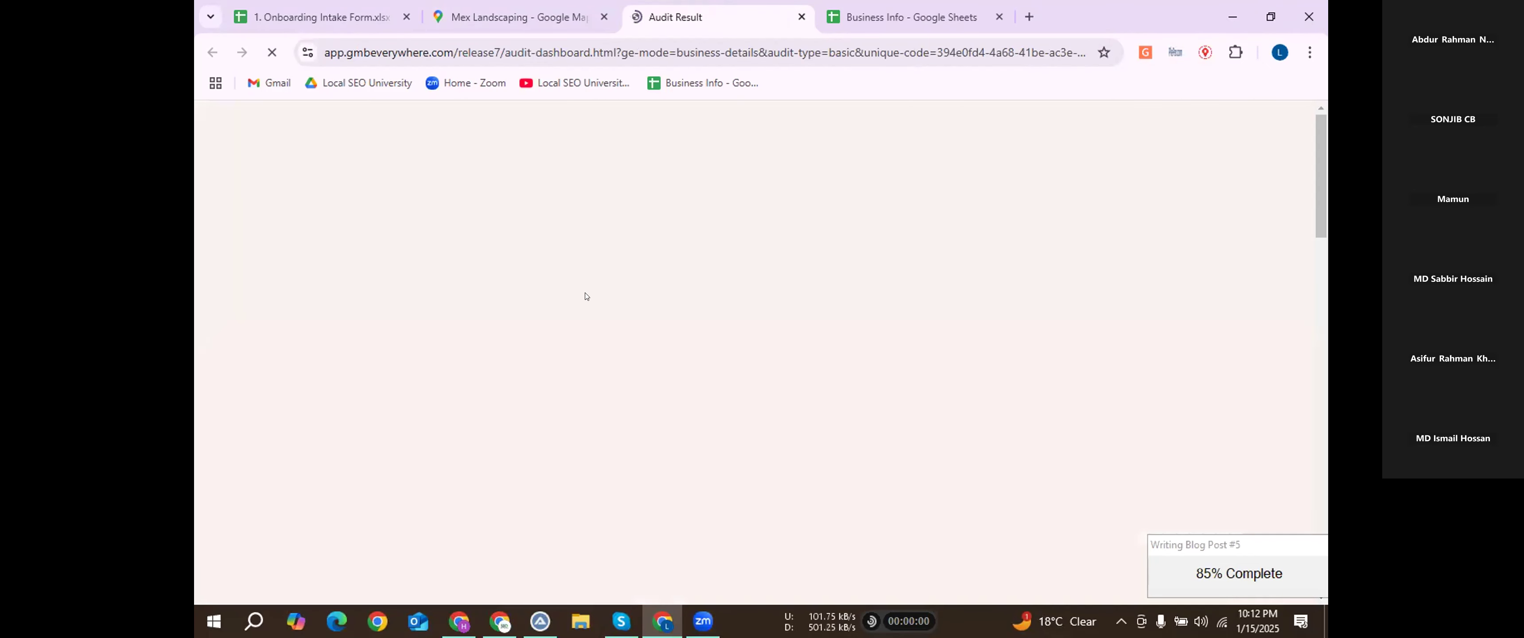
Sign up for the audit tool by entering the user's name, e-mail address and account password.
left_click(403, 260)
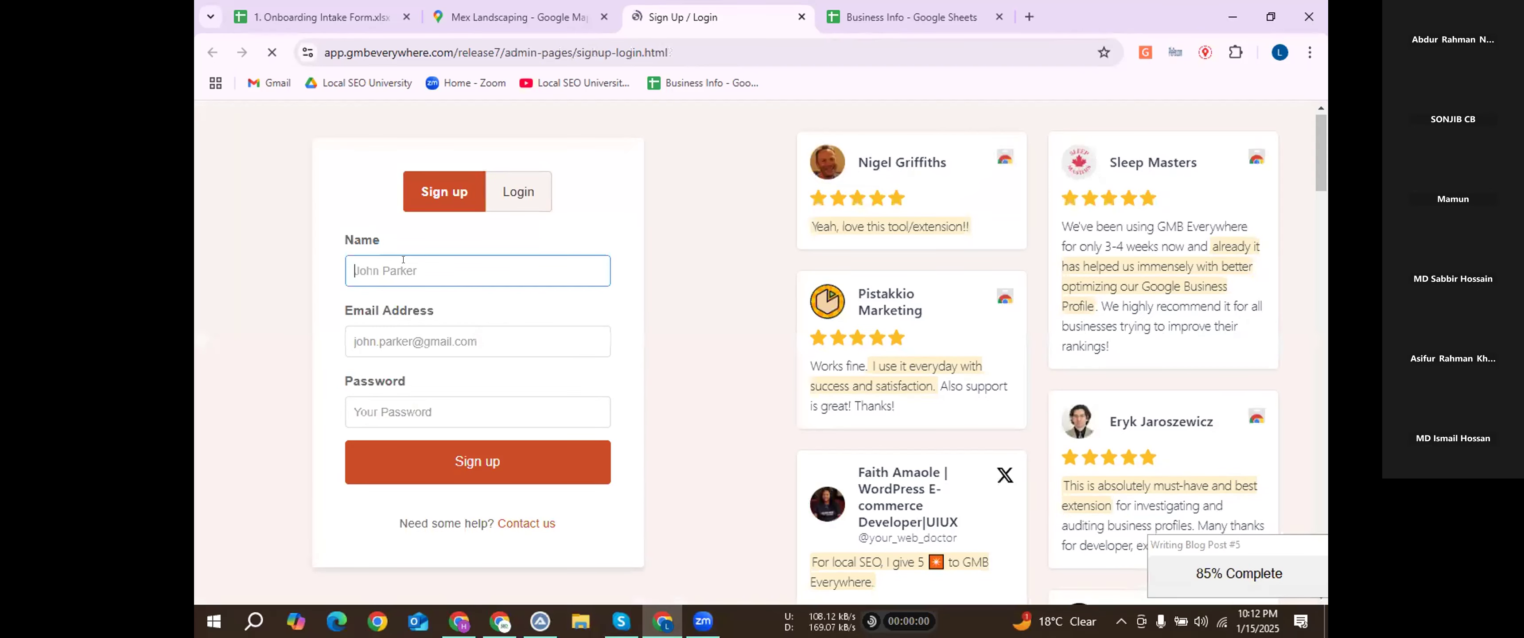
type("Shakib")
left_click(414, 330)
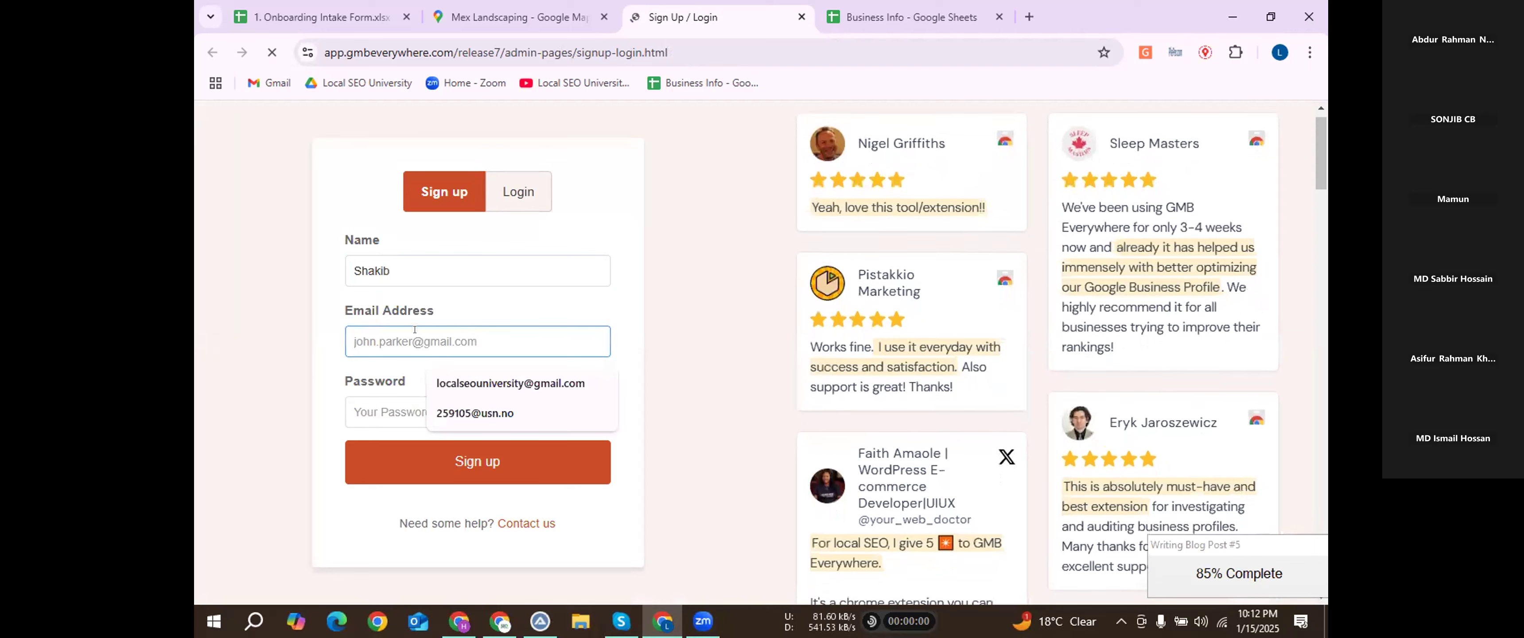
left_click(439, 383)
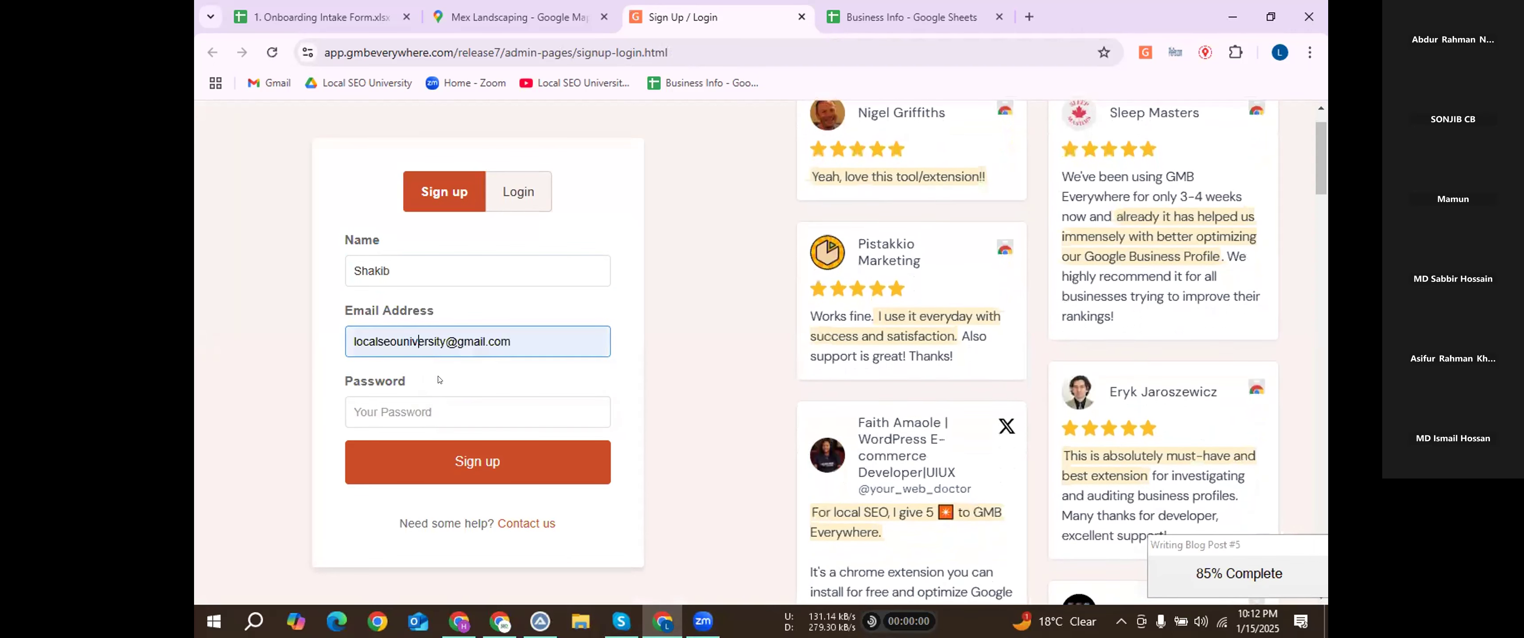
key("BackSpace")
left_click(401, 405)
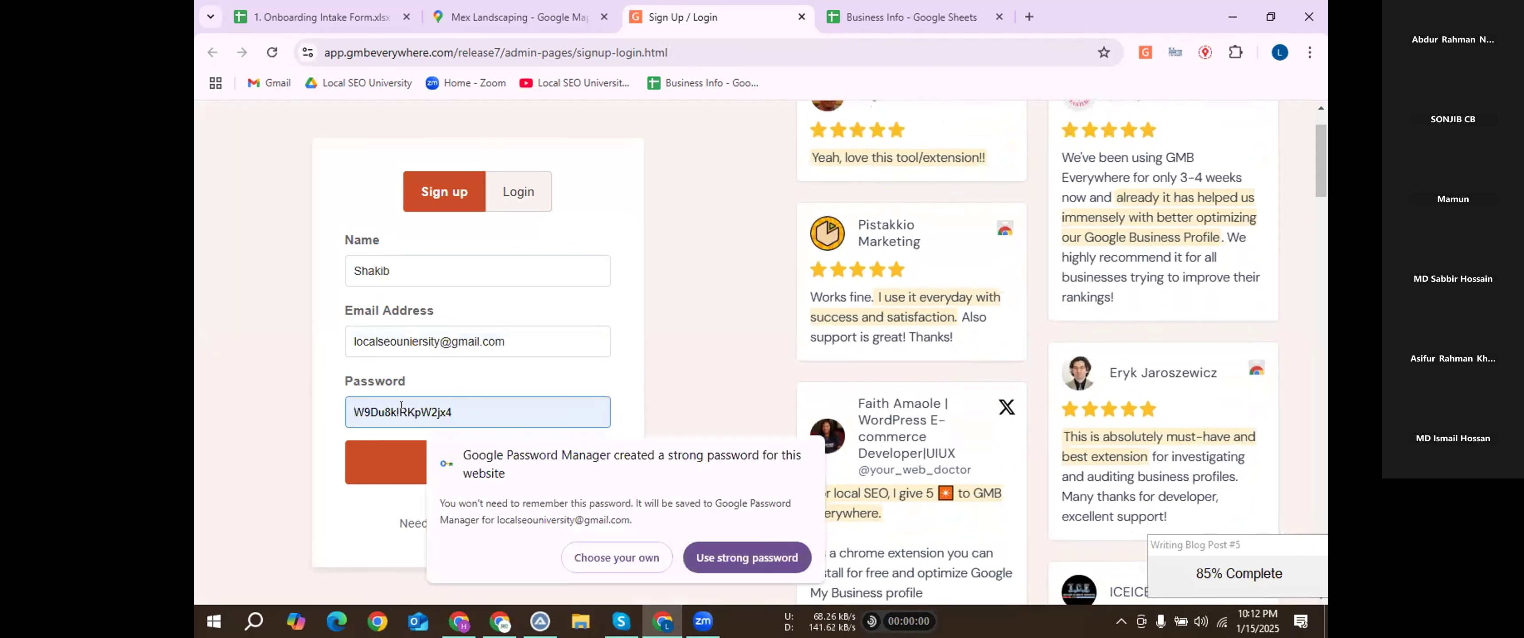
type("••••••••••")
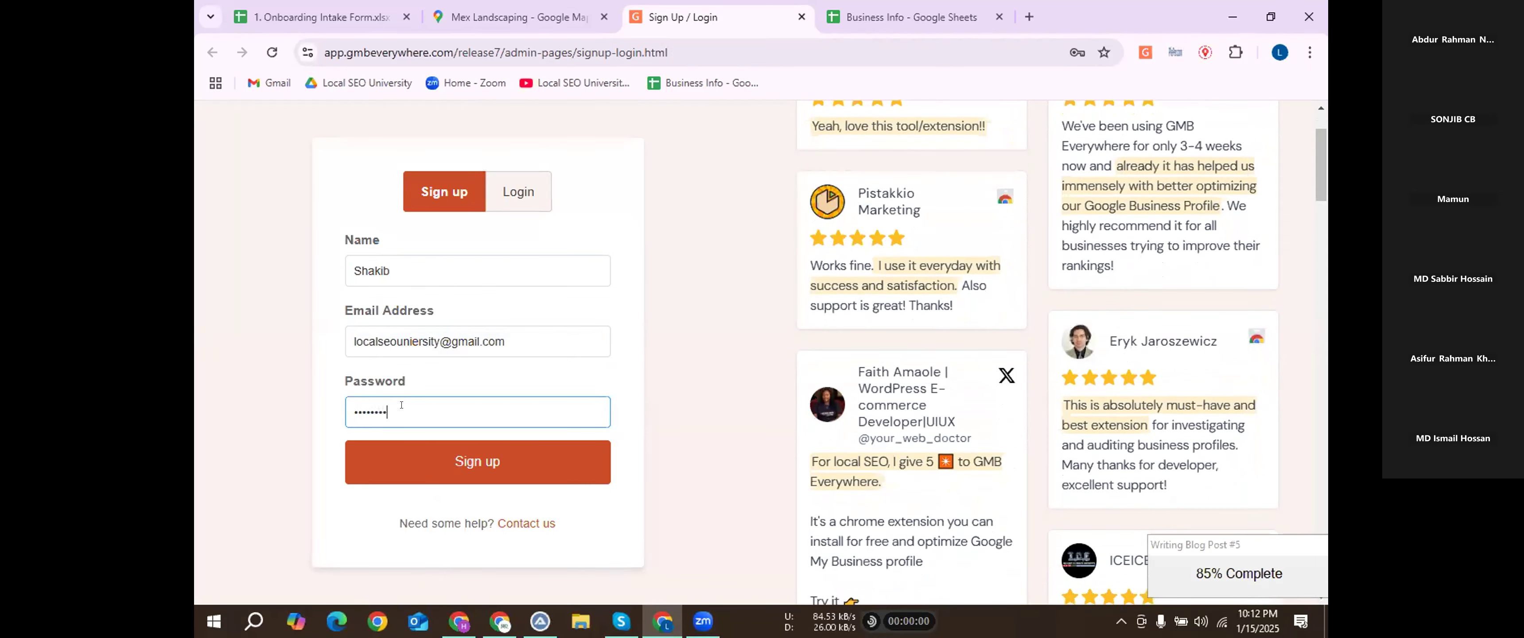
key("Return")
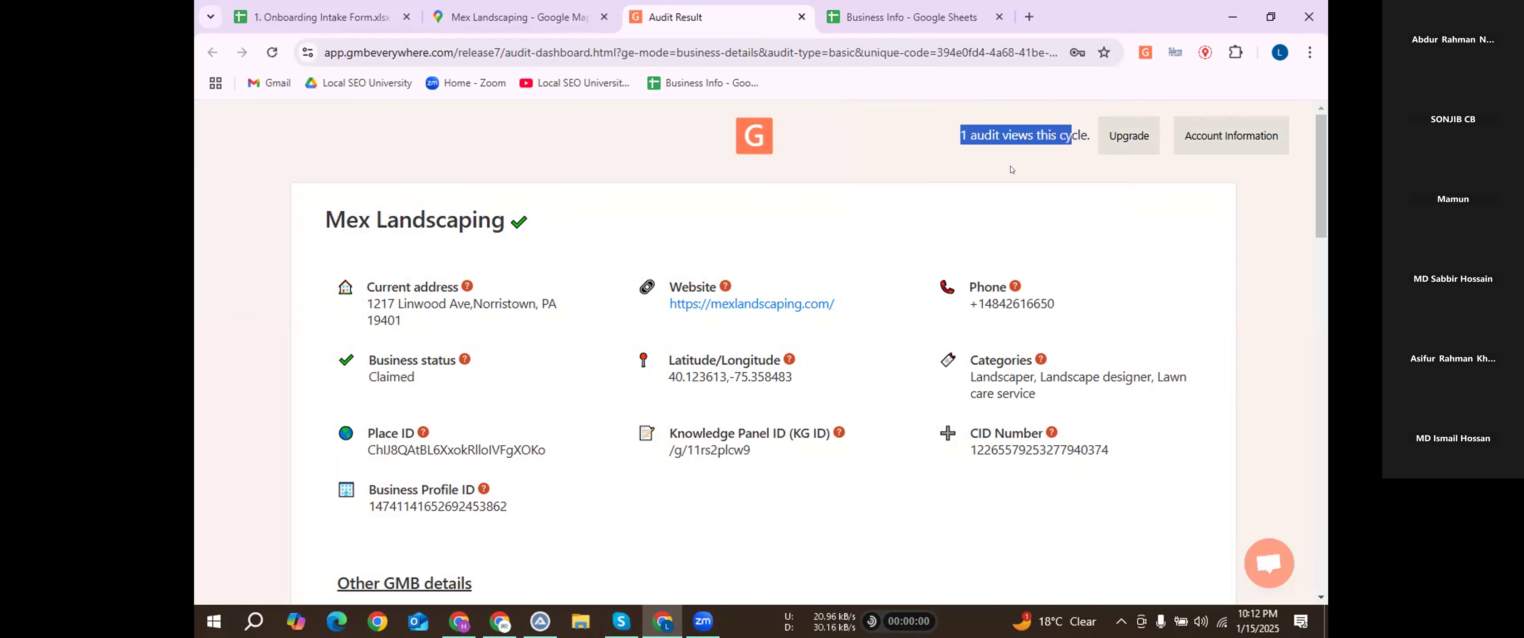
Examine the business details and the Other GMB details links in the Mex Landscaping audit result.
scroll(443, 302, "down", 2)
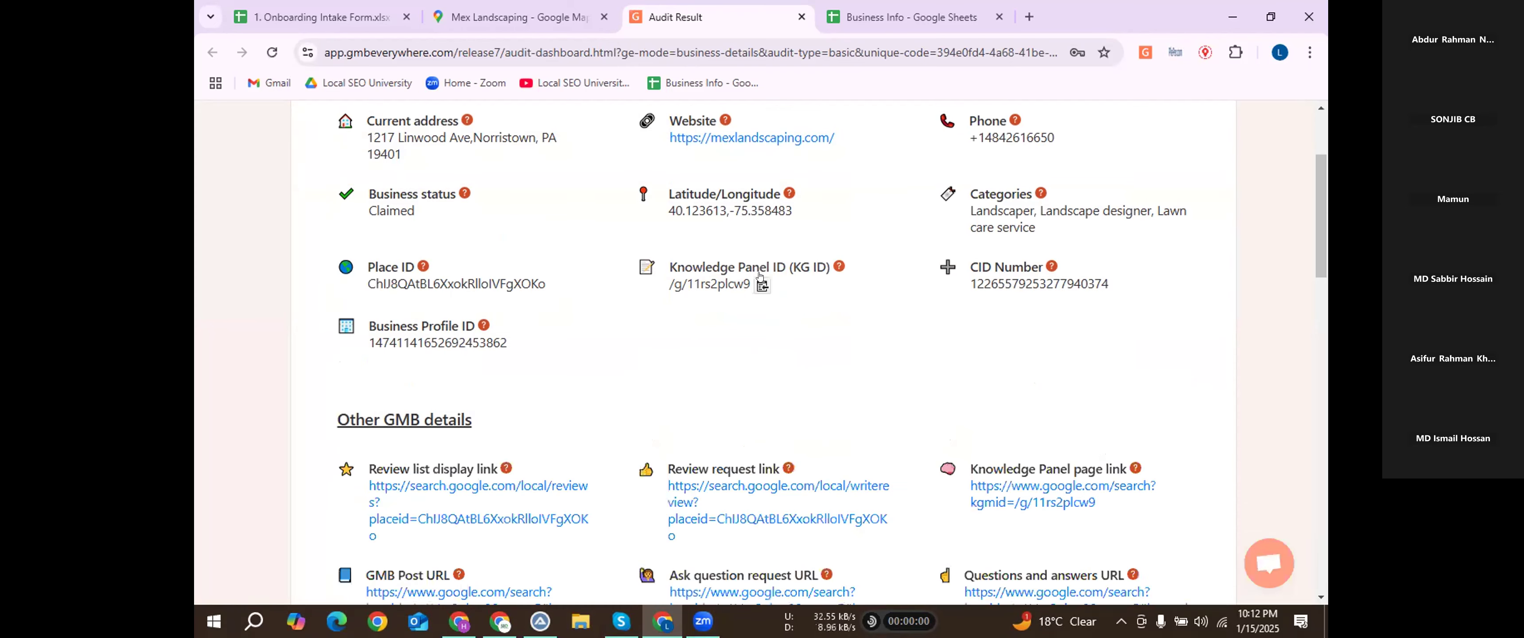
scroll(716, 351, "up", 1)
scroll(718, 352, "down", 2)
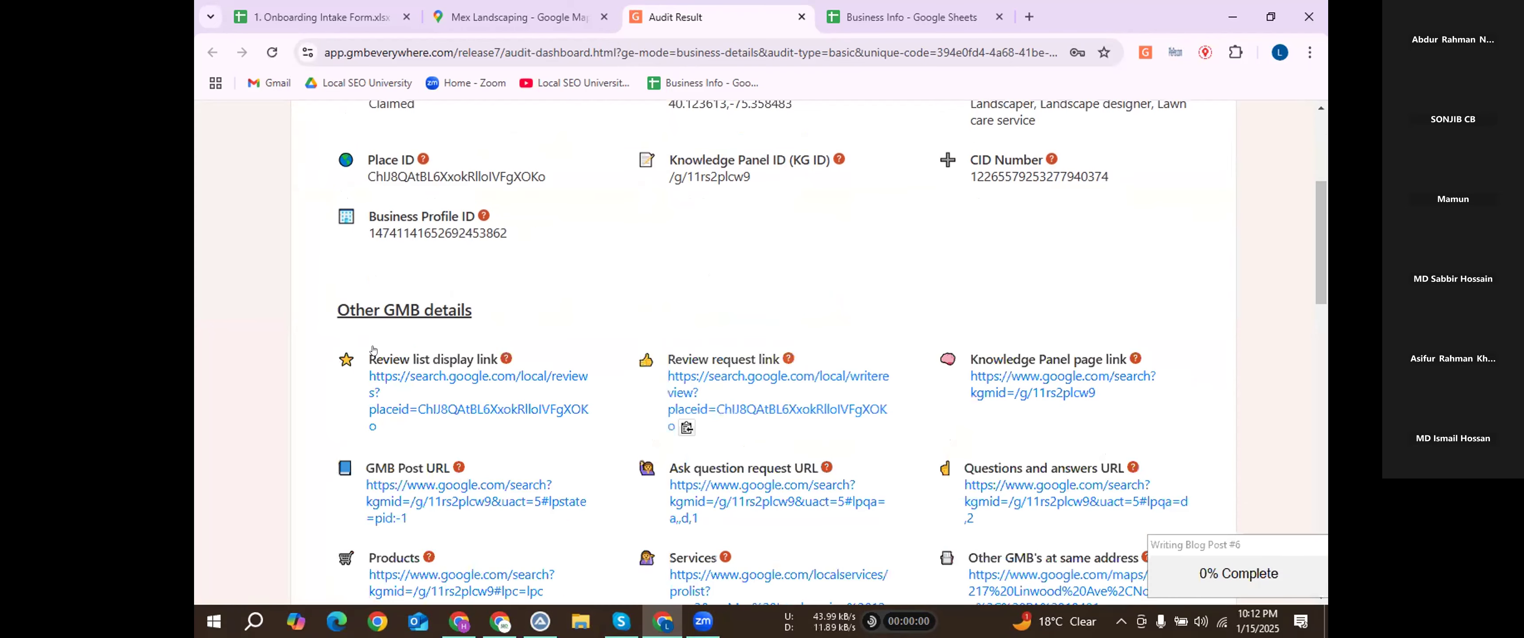
Check which Business Info fields are empty and open the business website from the Mex Landscaping Maps listing.
key("ctrl+shift+Tab")
scroll(453, 312, "down", 3)
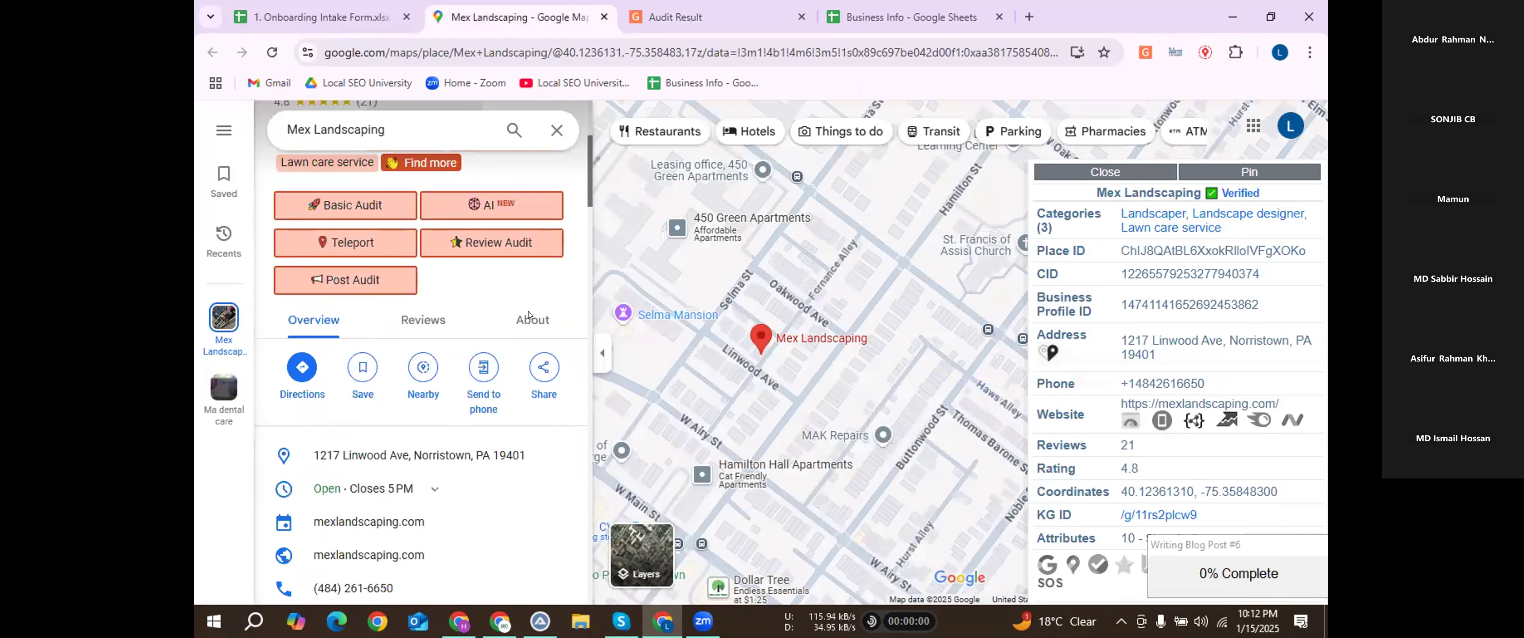
key("ctrl+shift+Tab")
left_click(489, 314)
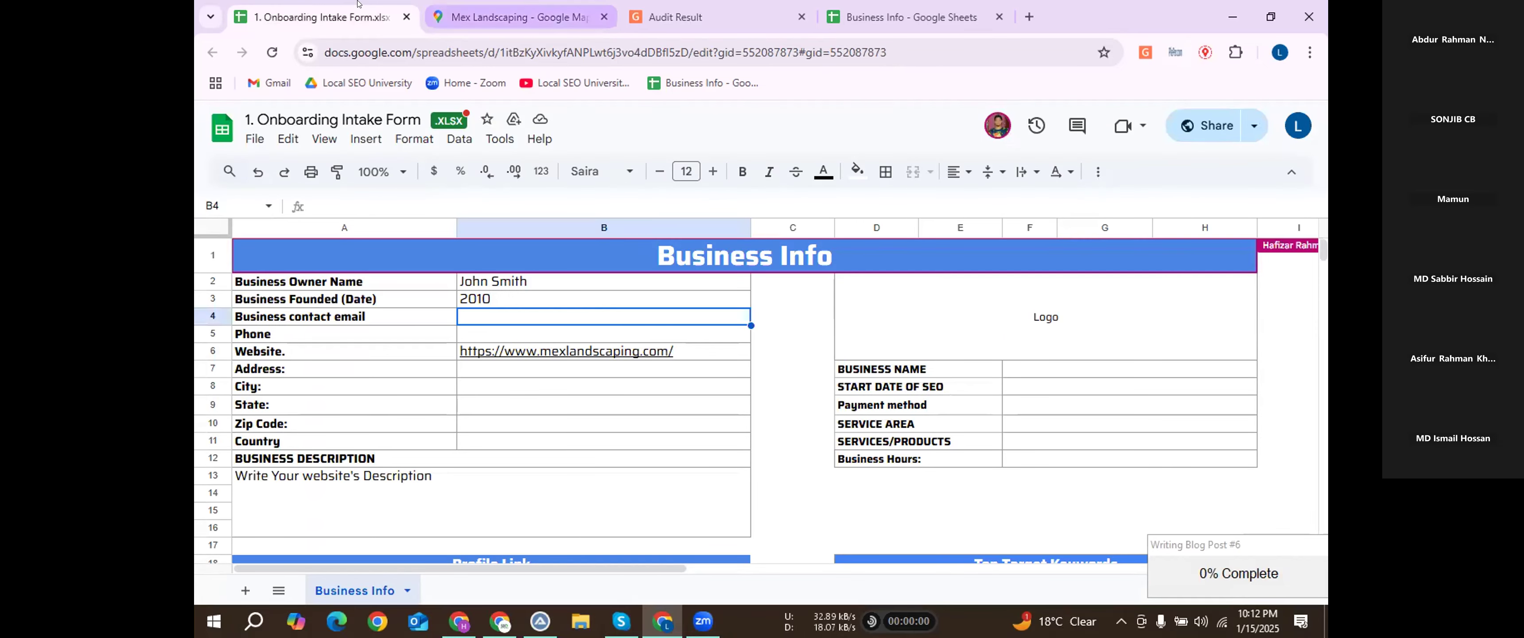
left_click(473, 17)
left_click(322, 16)
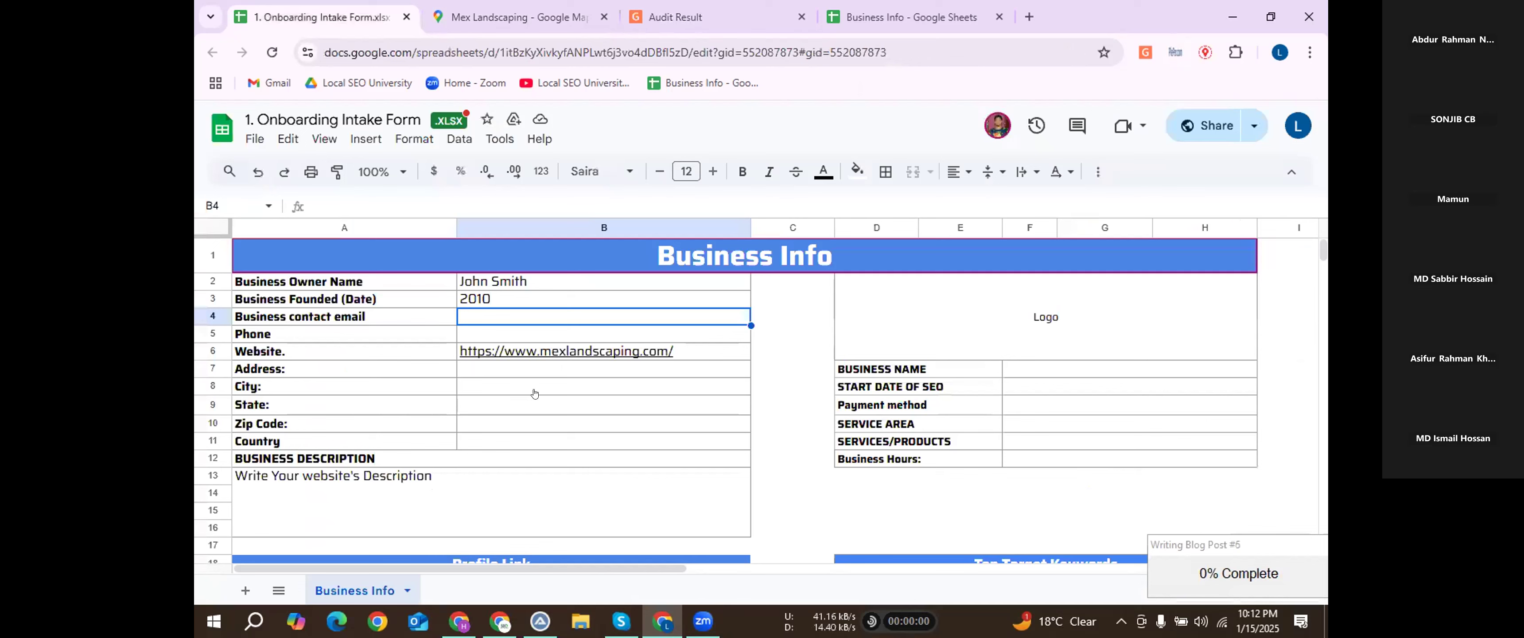
left_click(534, 351)
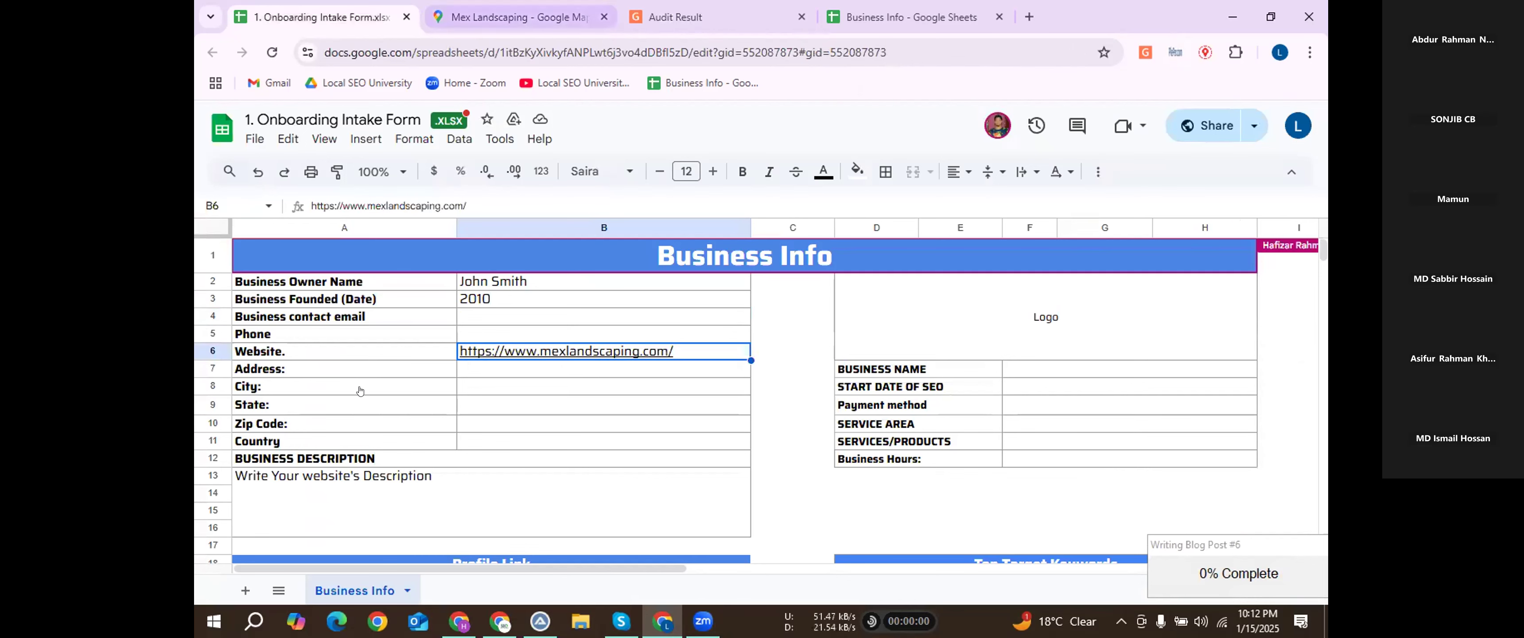
key("ctrl+Tab")
left_click(531, 391)
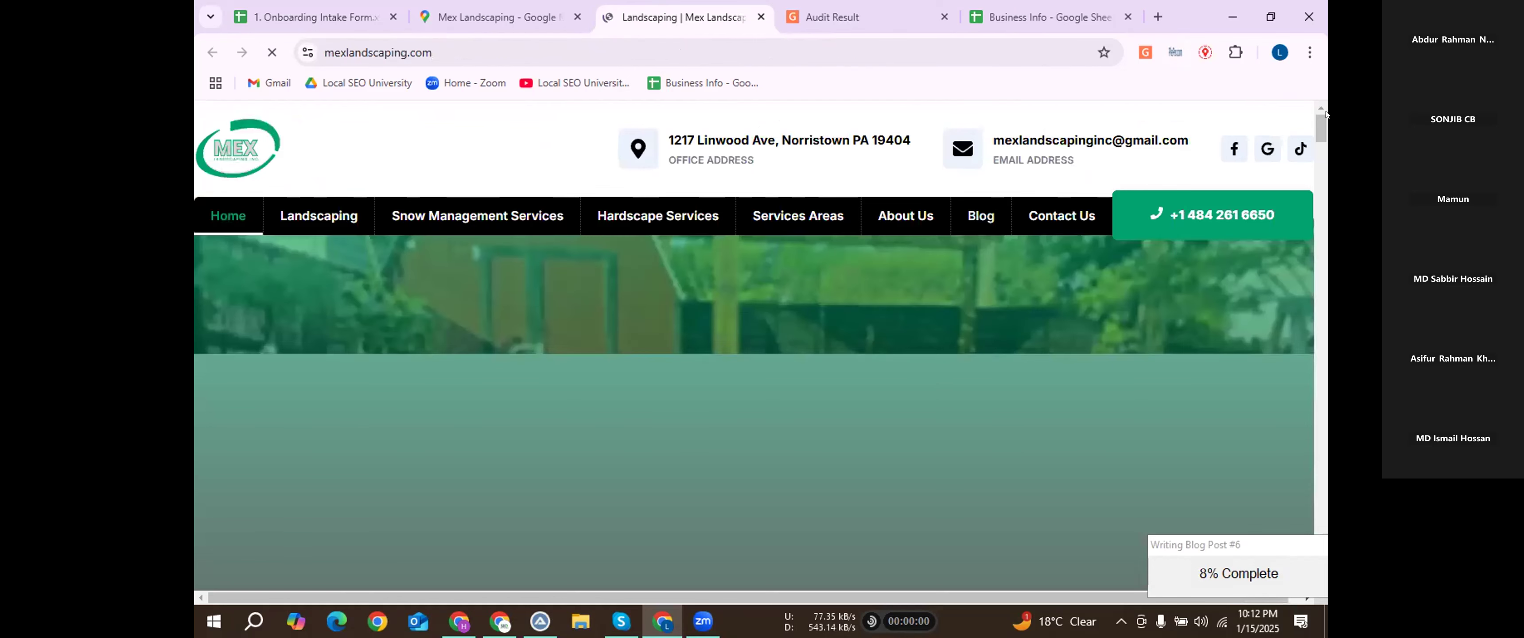
Copy the contact e-mail address from the website's footer into the Business contact email cell of the form.
left_click_drag(1325, 115, 1326, 550)
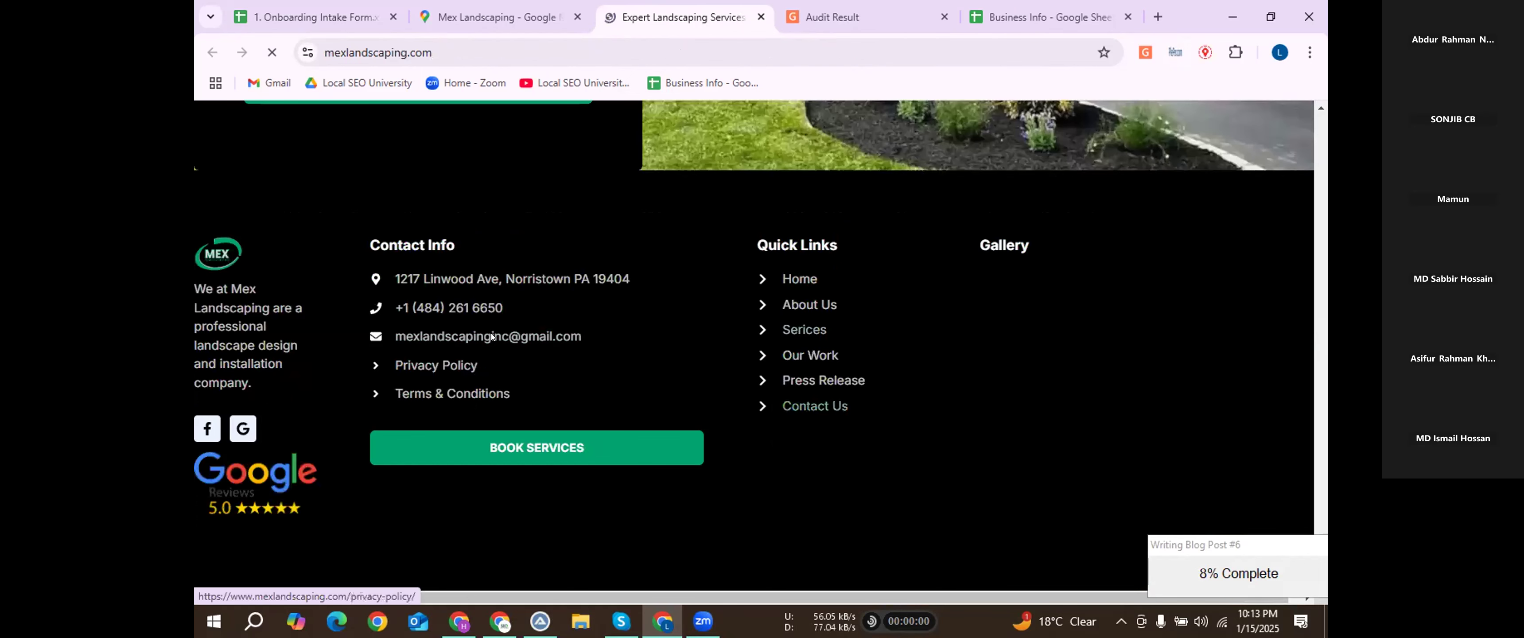
right_click(427, 336)
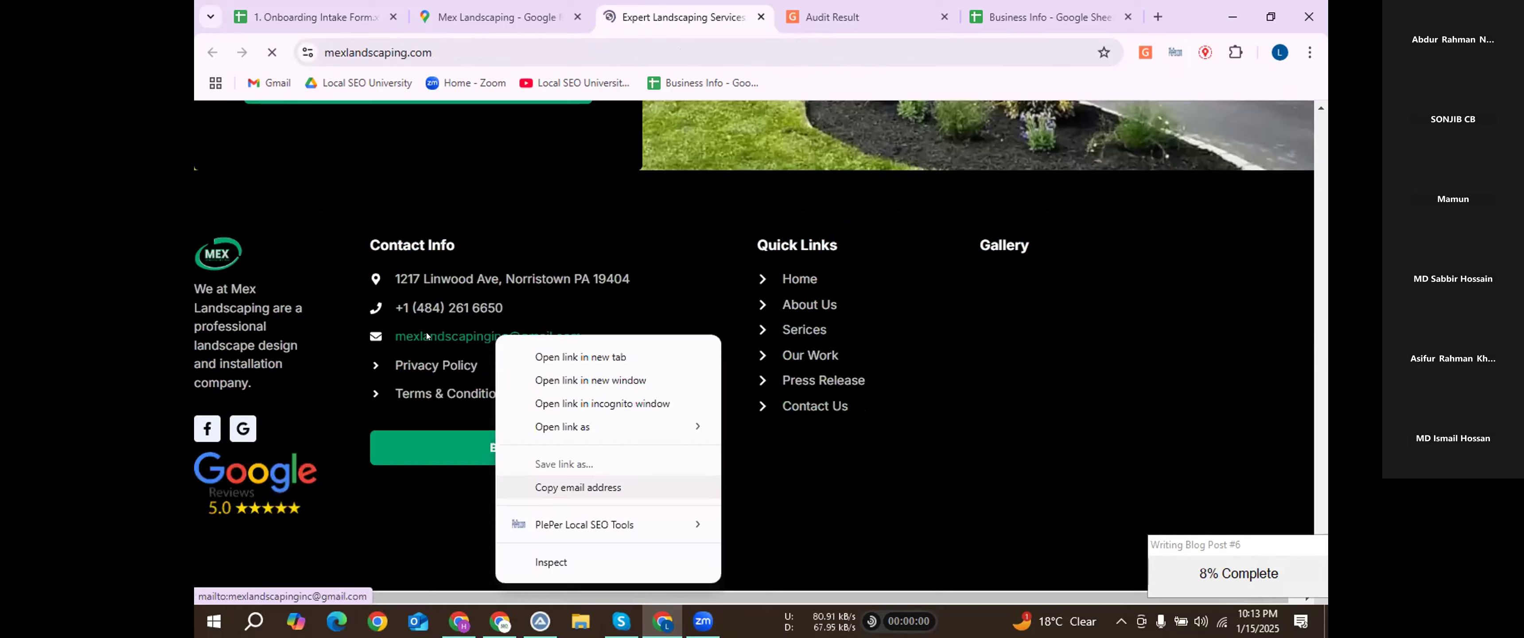
left_click(482, 312)
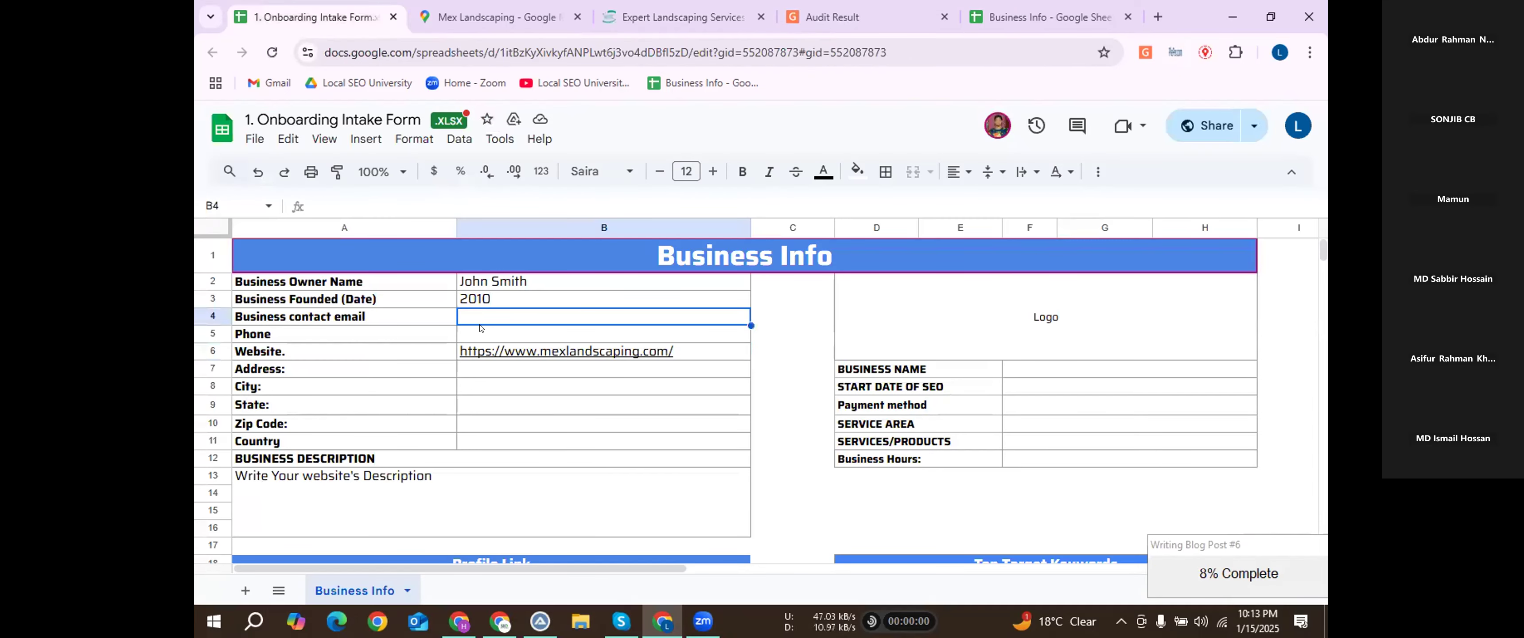
key("ctrl+v")
Copy the business phone number from the Mex Landscaping Maps listing and return to the intake form.
key("Down")
key("Left")
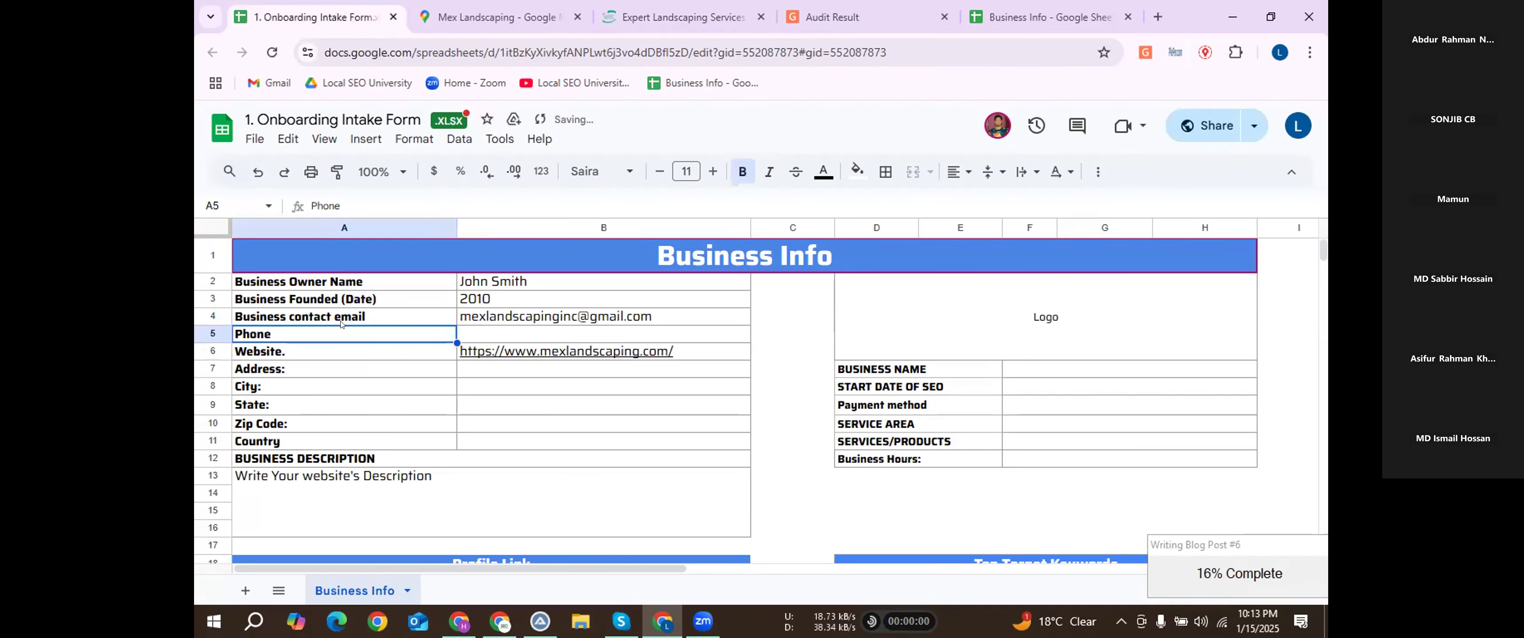
key("ctrl+Tab")
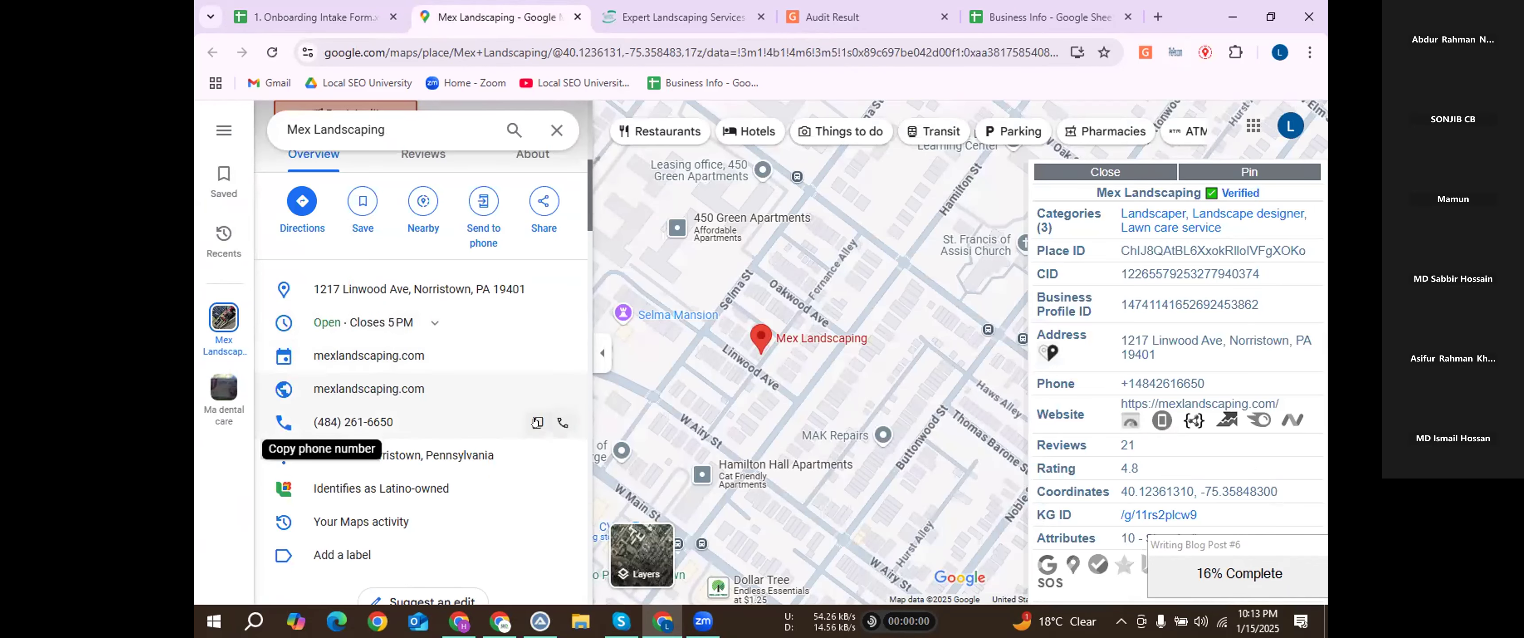
left_click(536, 421)
key("ctrl+shift+Tab")
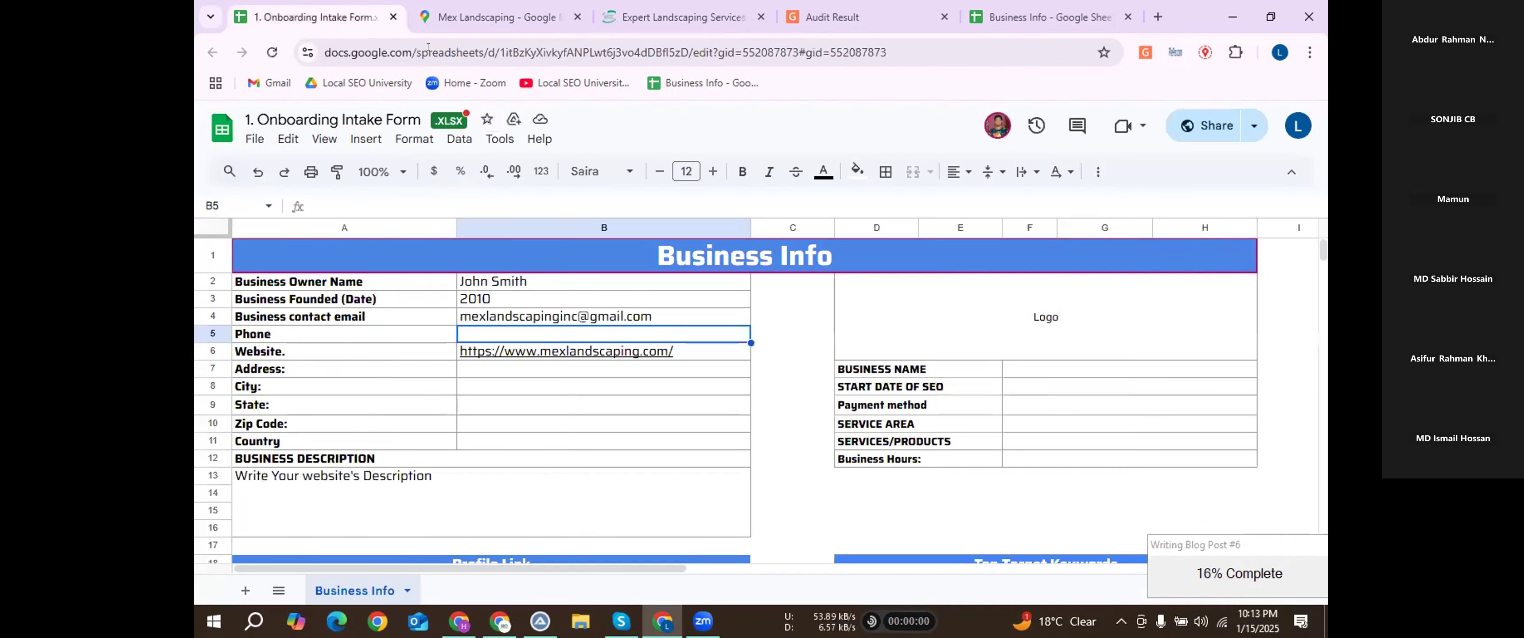
Reformat the copied phone number with hyphens between its digit groups and enter it in the Phone cell.
left_click(348, 45)
key("ctrl+v")
left_click(349, 51)
key("BackSpace")
key("BackSpace")
key("Right")
key("Right")
key("Right")
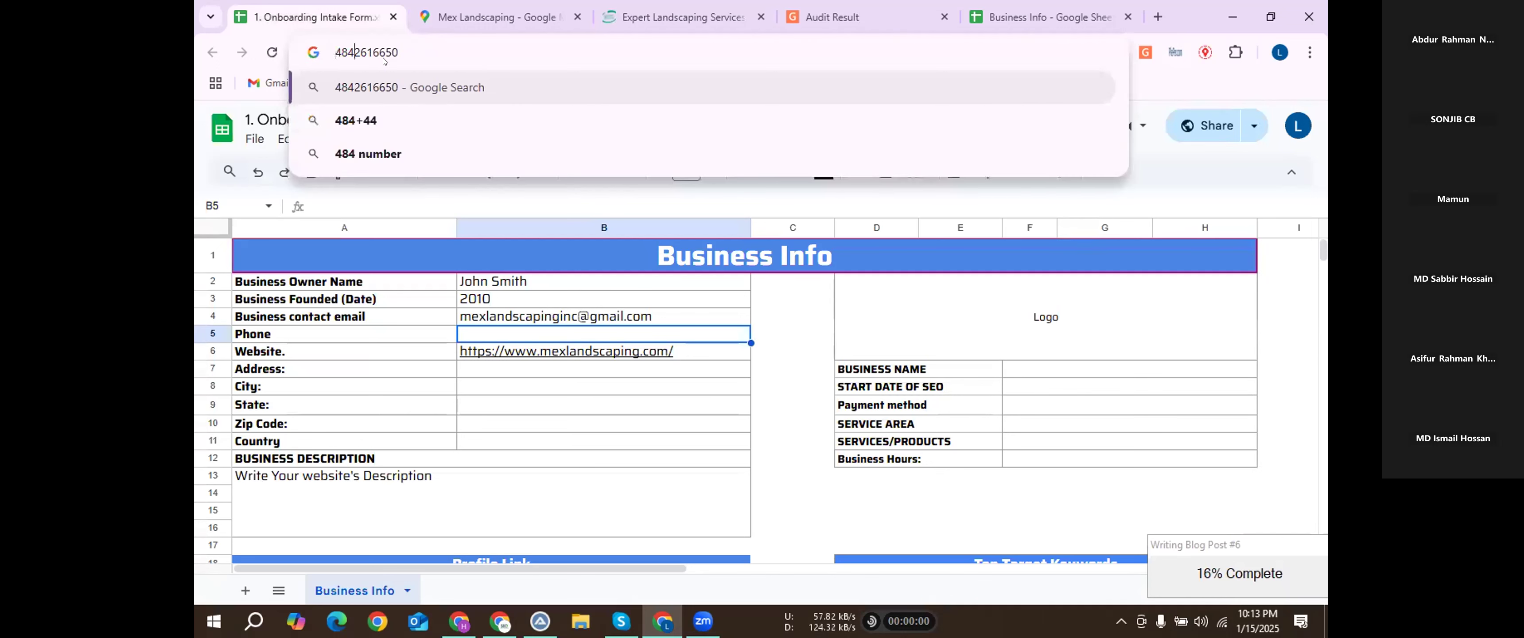
type("-261")
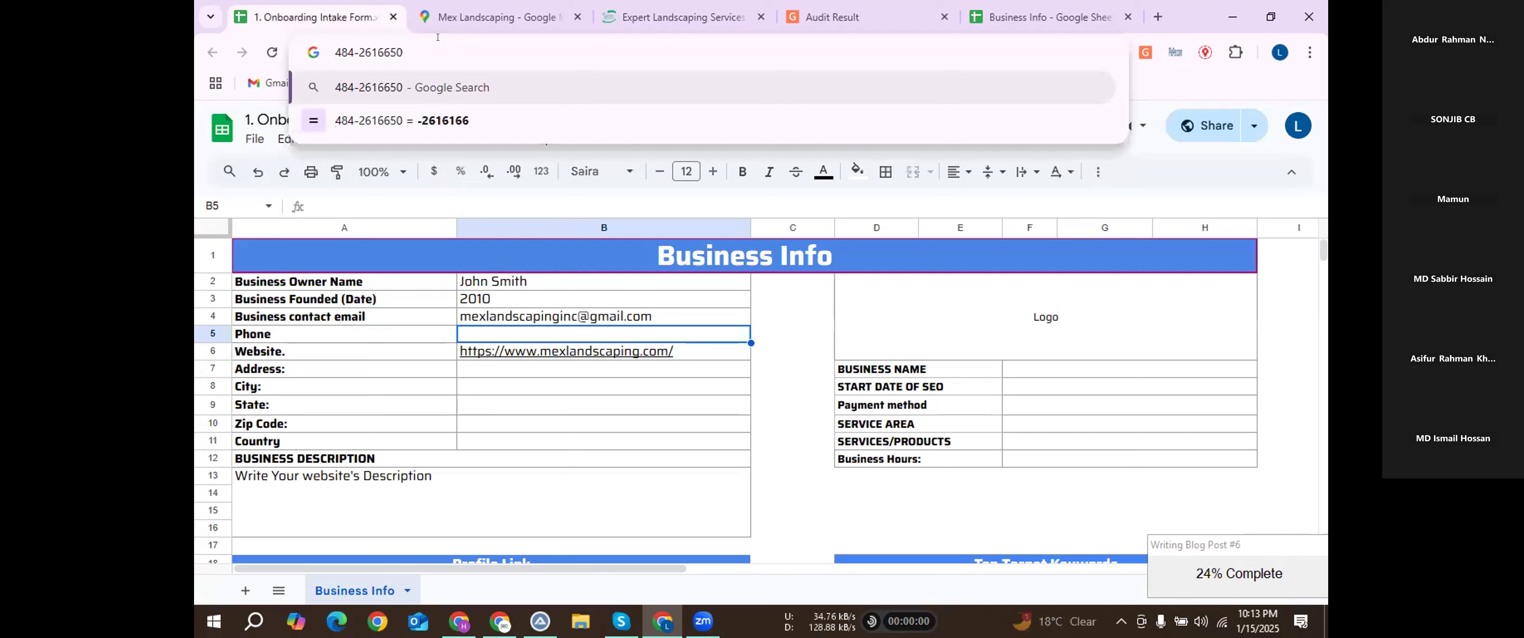
type("-")
key("ctrl+a")
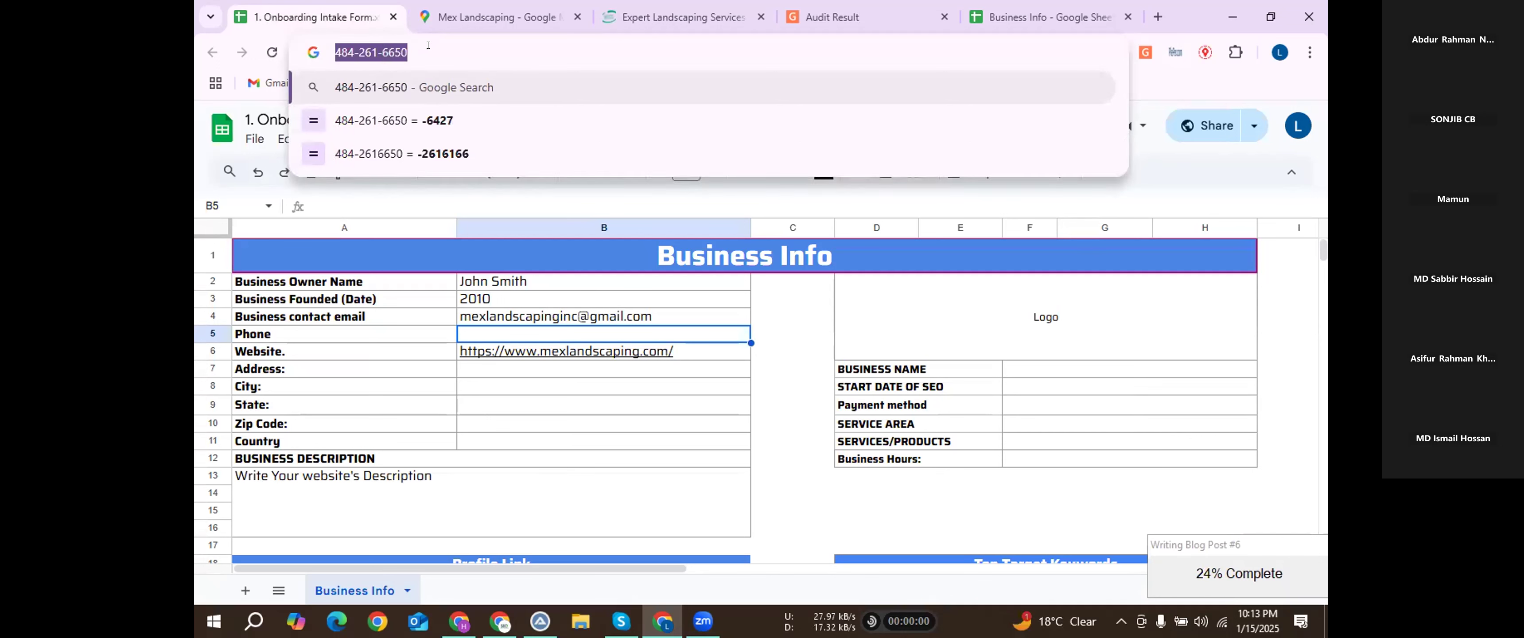
key("ctrl+x")
left_click(479, 337)
key("ctrl+v")
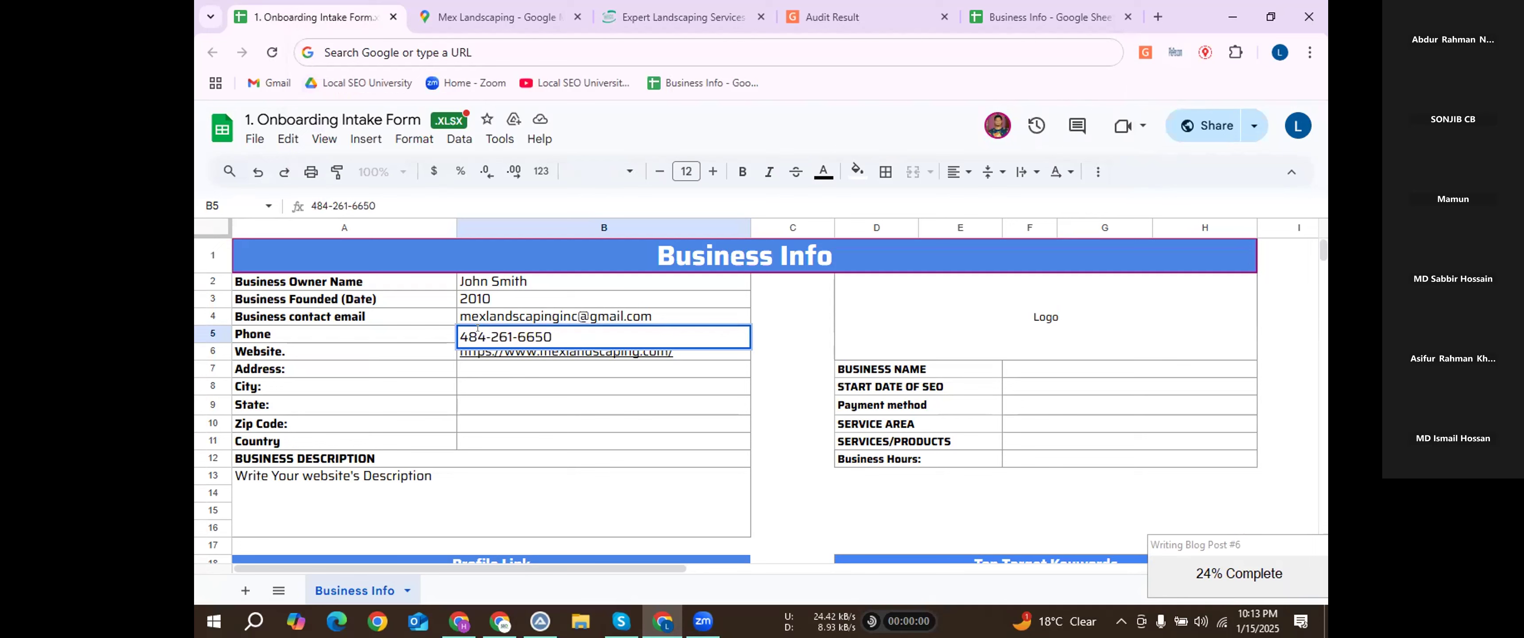
left_click(487, 367)
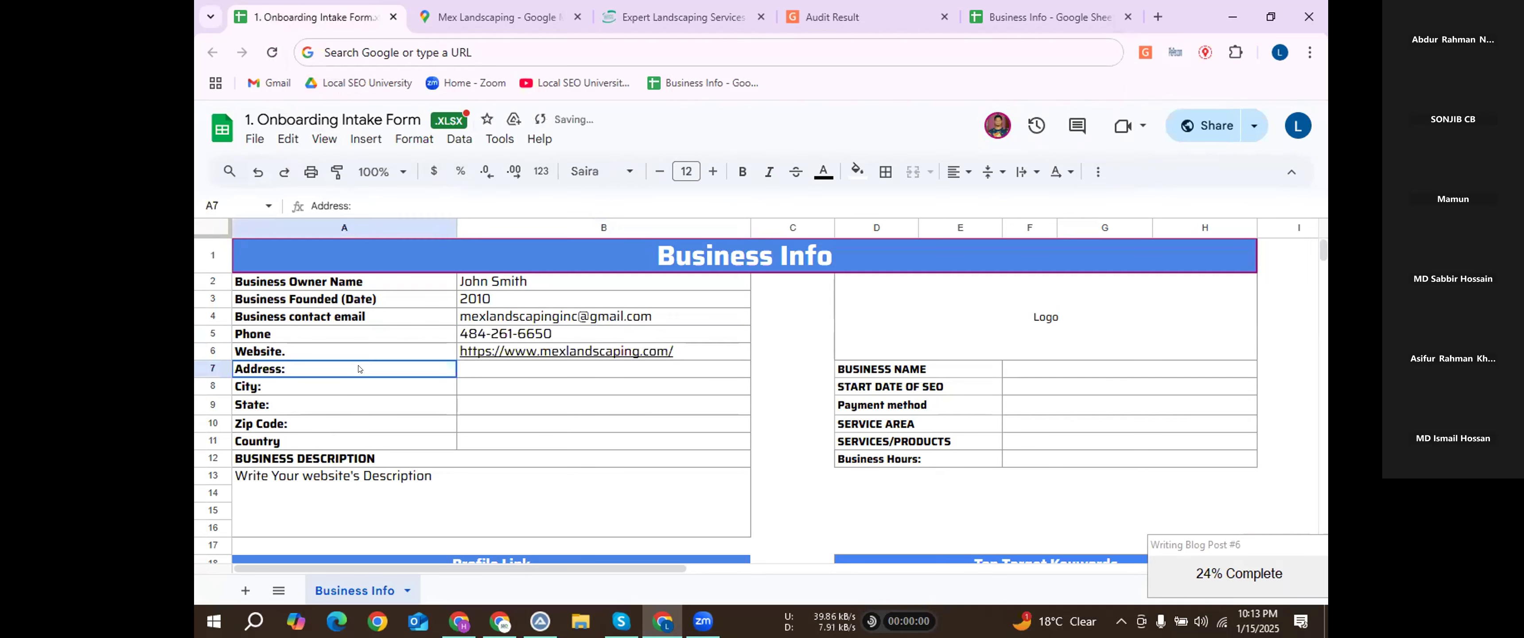
Copy the full business address from the Mex Landscaping Maps listing into the Address cell of the form.
left_click(503, 6)
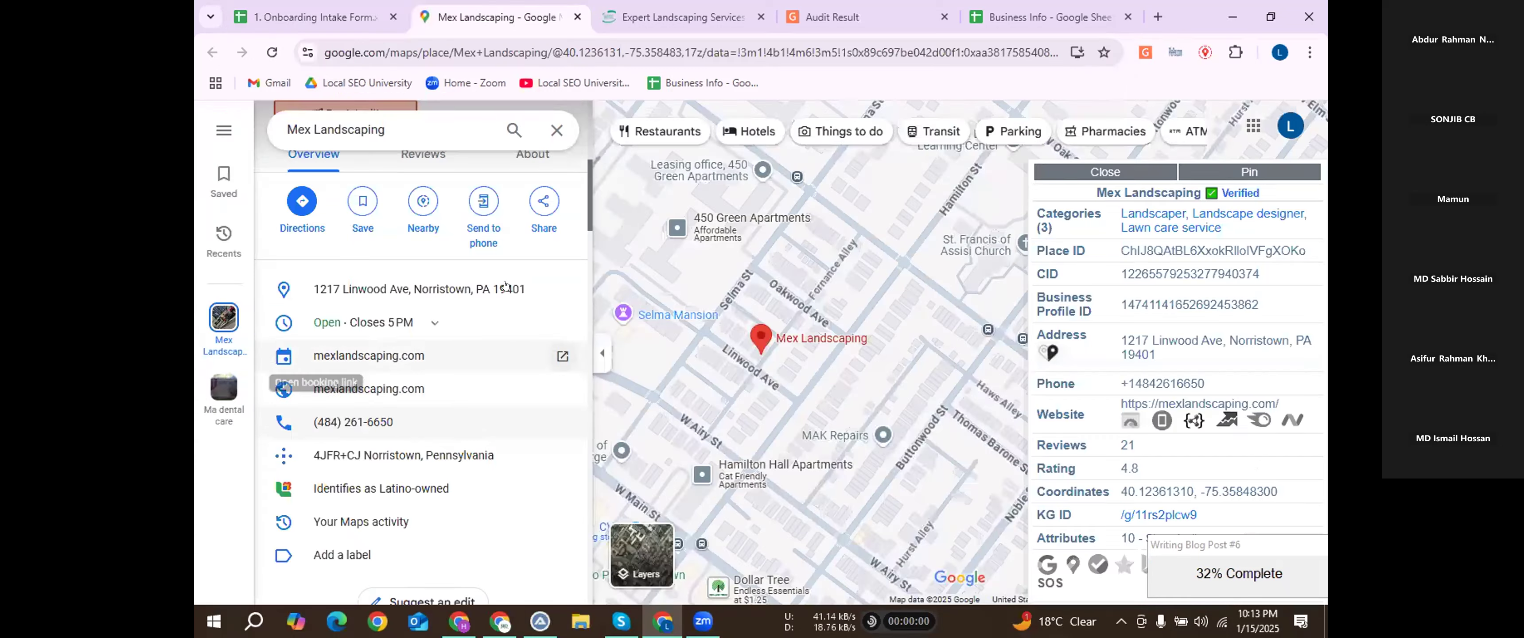
left_click(562, 290)
left_click(313, 16)
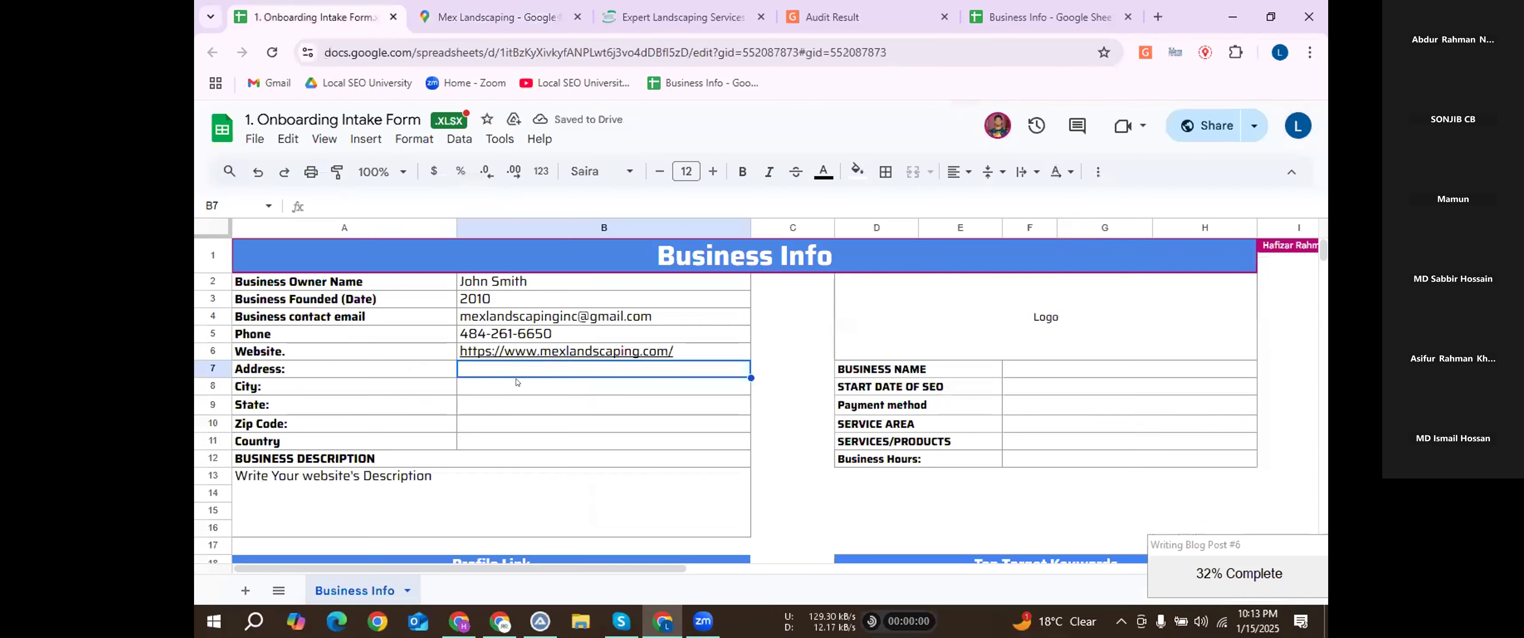
key("ctrl+v")
left_click(566, 406)
Copy the city name out of the Address cell into the City cell.
double_click(588, 371)
double_click(588, 371)
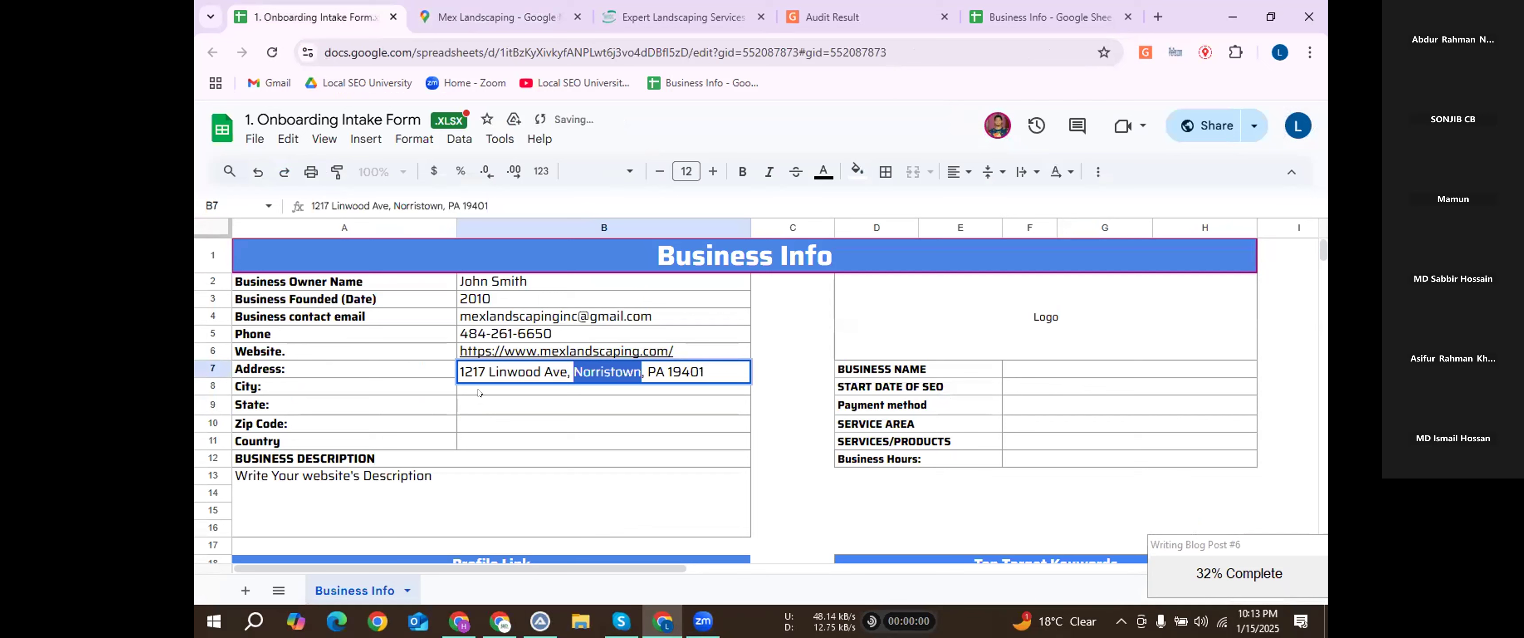
key("ctrl+c")
key("Return")
key("ctrl+v")
Enter PA as the State and copy the zip code from the Address cell into the Zip Code cell.
double_click(469, 407)
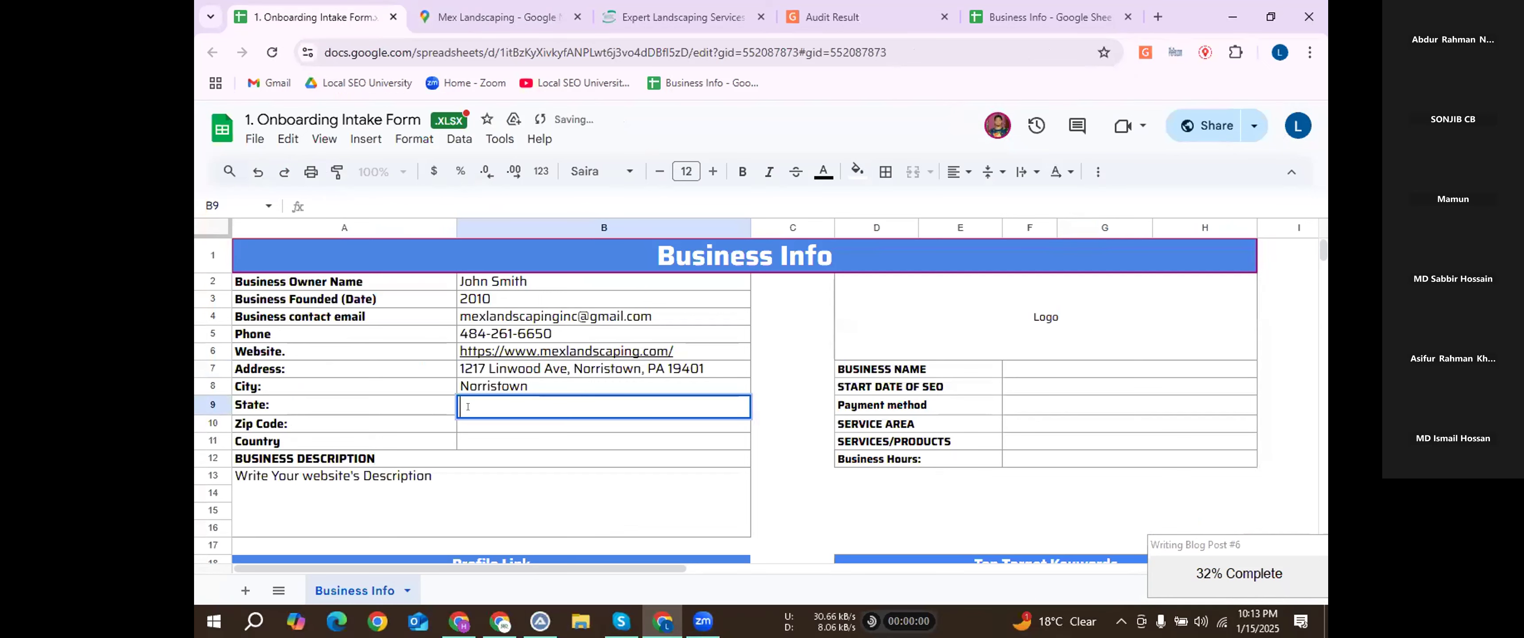
type("PA")
key("Return")
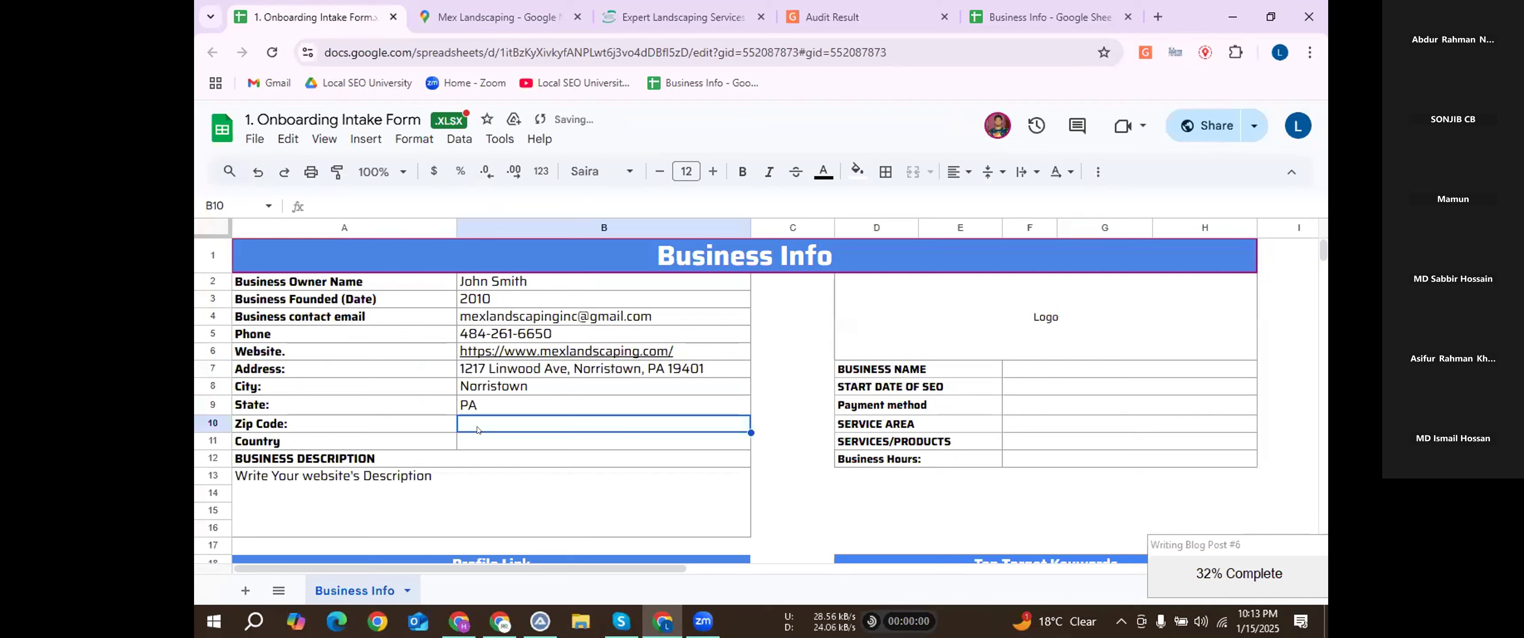
double_click(716, 368)
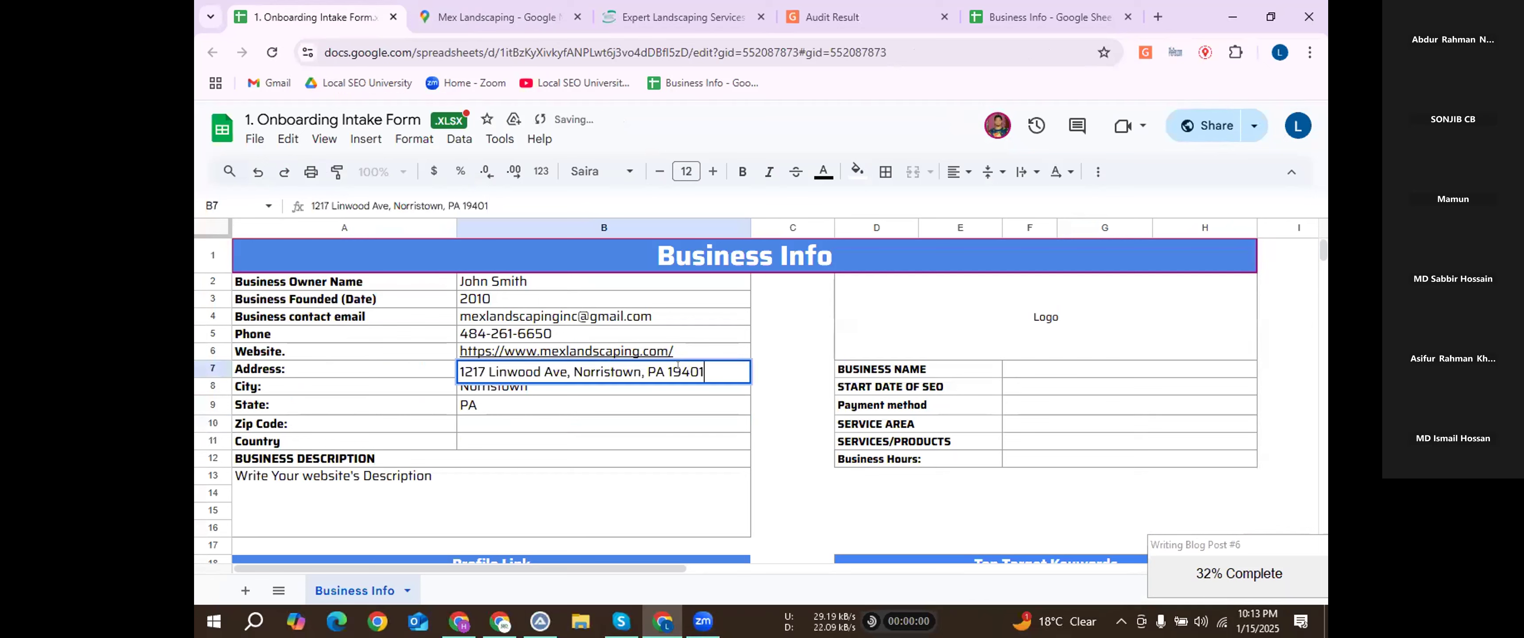
double_click(477, 423)
key("ctrl+v")
left_click(292, 432)
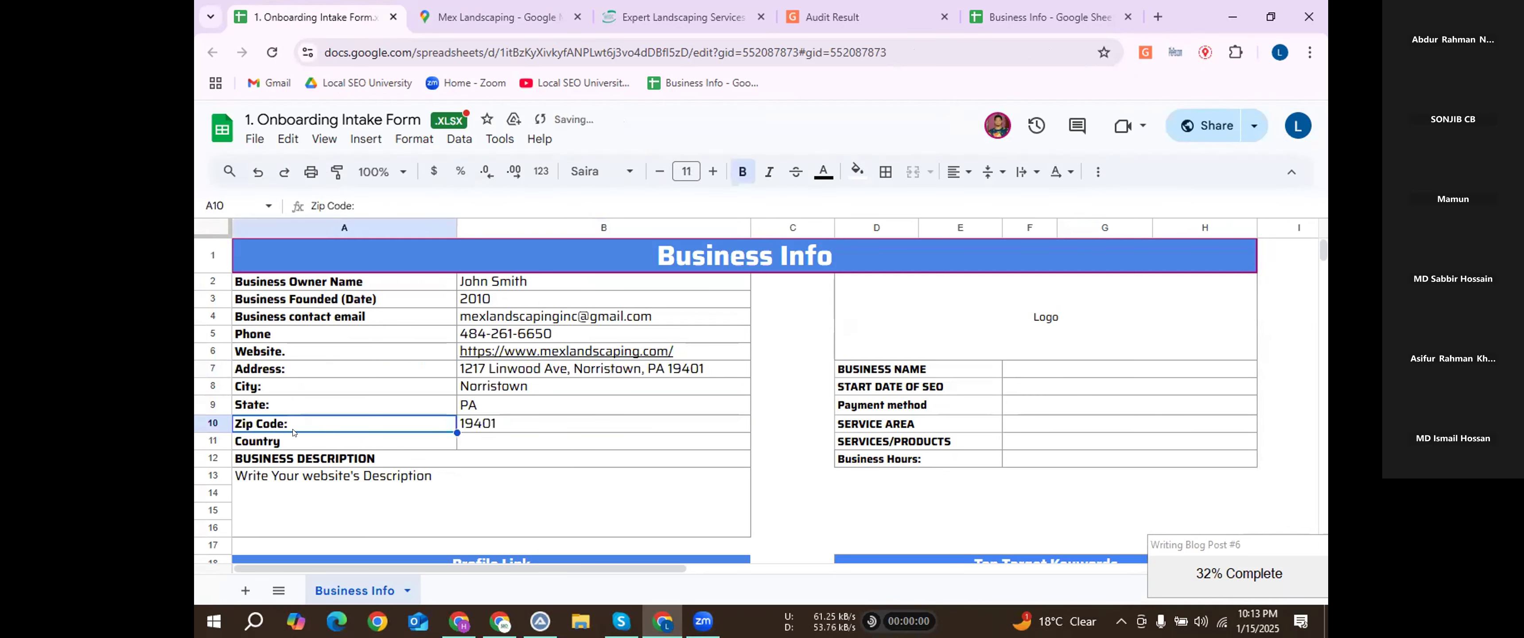
Enter USA in the Country cell.
left_click(489, 444)
type("USA")
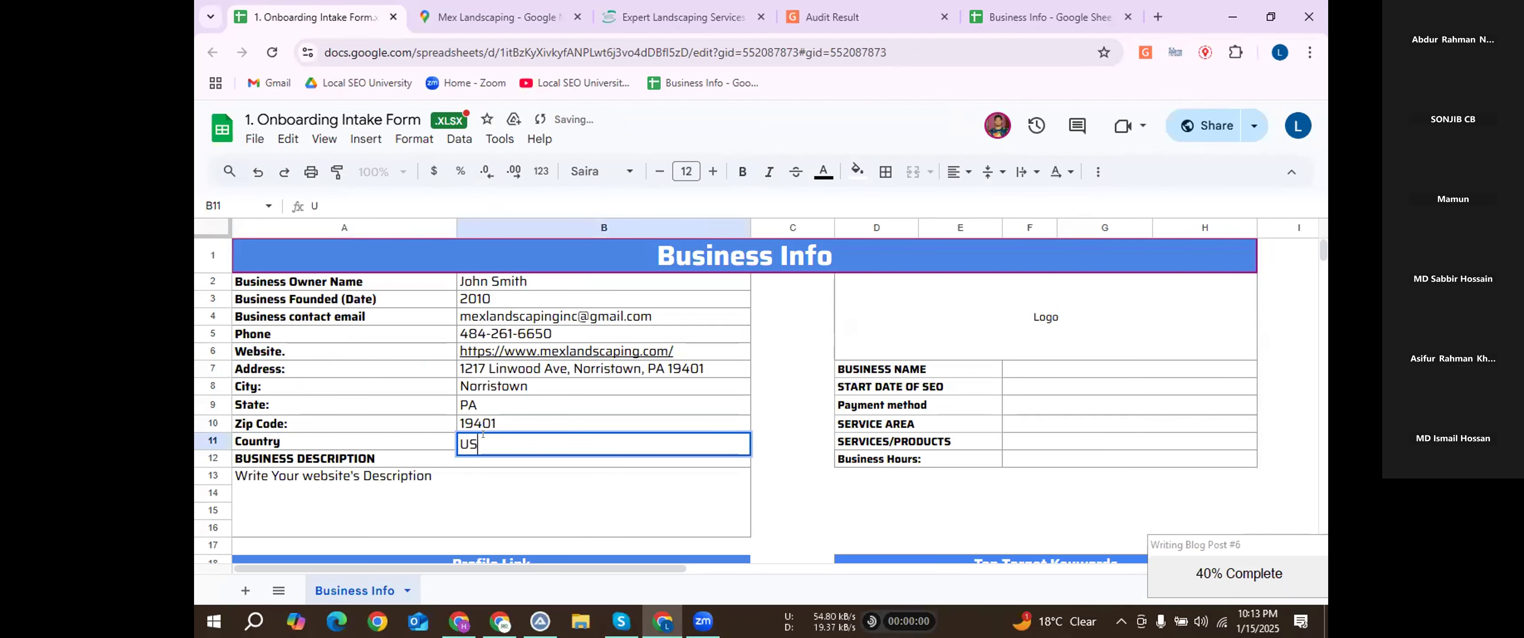
key("Up")
key("Up")
Clear the placeholder text from the merged Business Description cell.
left_click(314, 497)
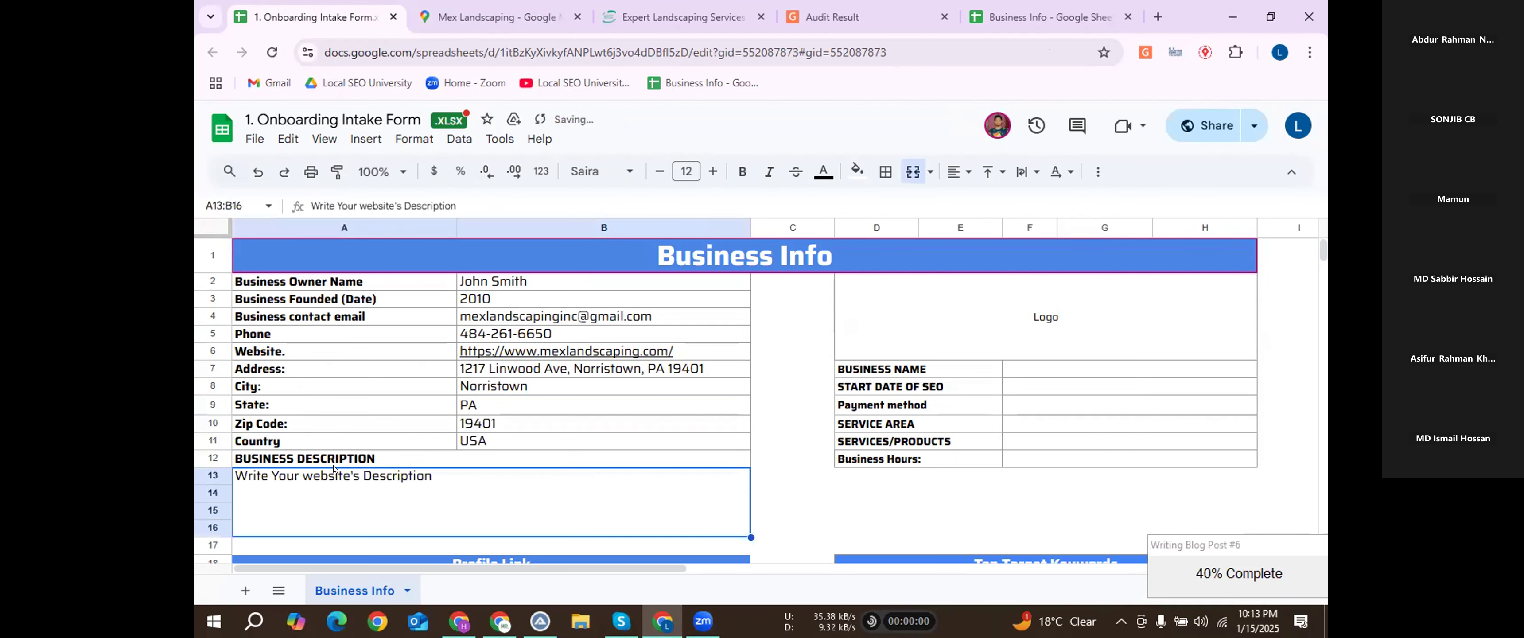
scroll(359, 418, "down", 1)
key("Delete")
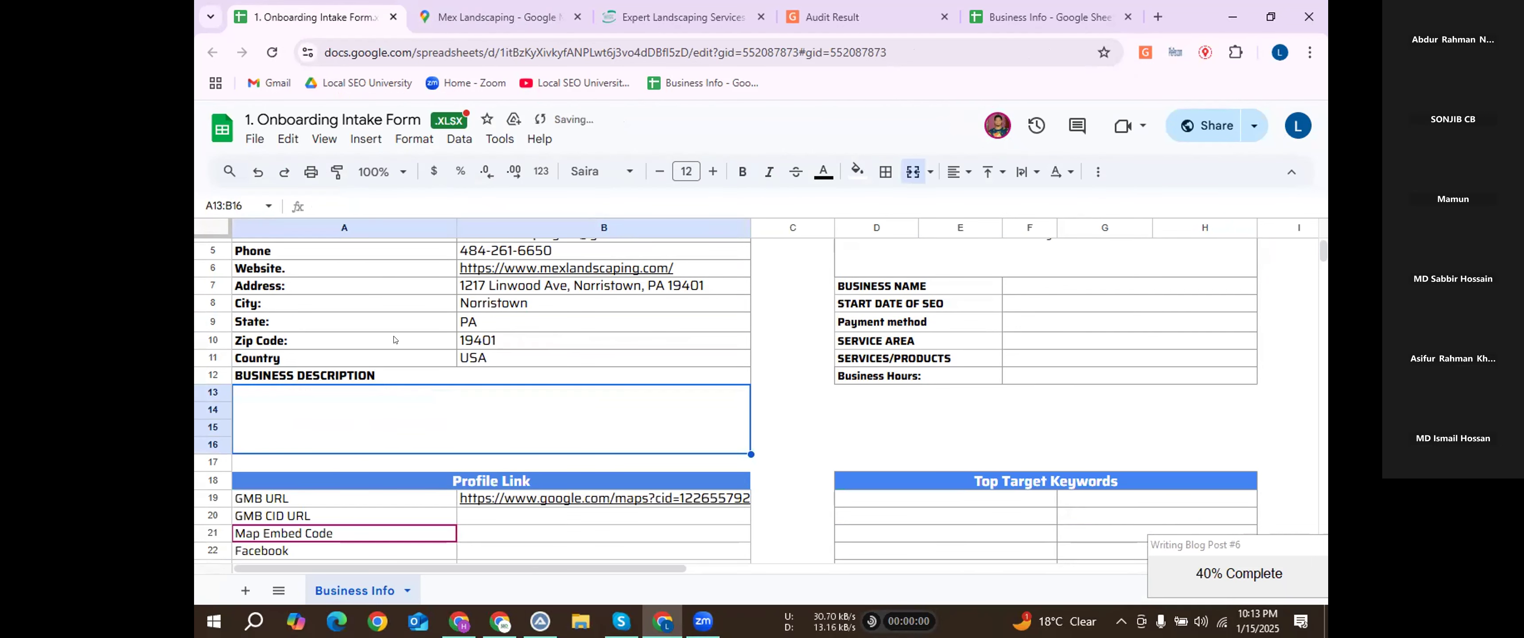
left_click(399, 340)
left_click(621, 3)
scroll(633, 268, "up", 10)
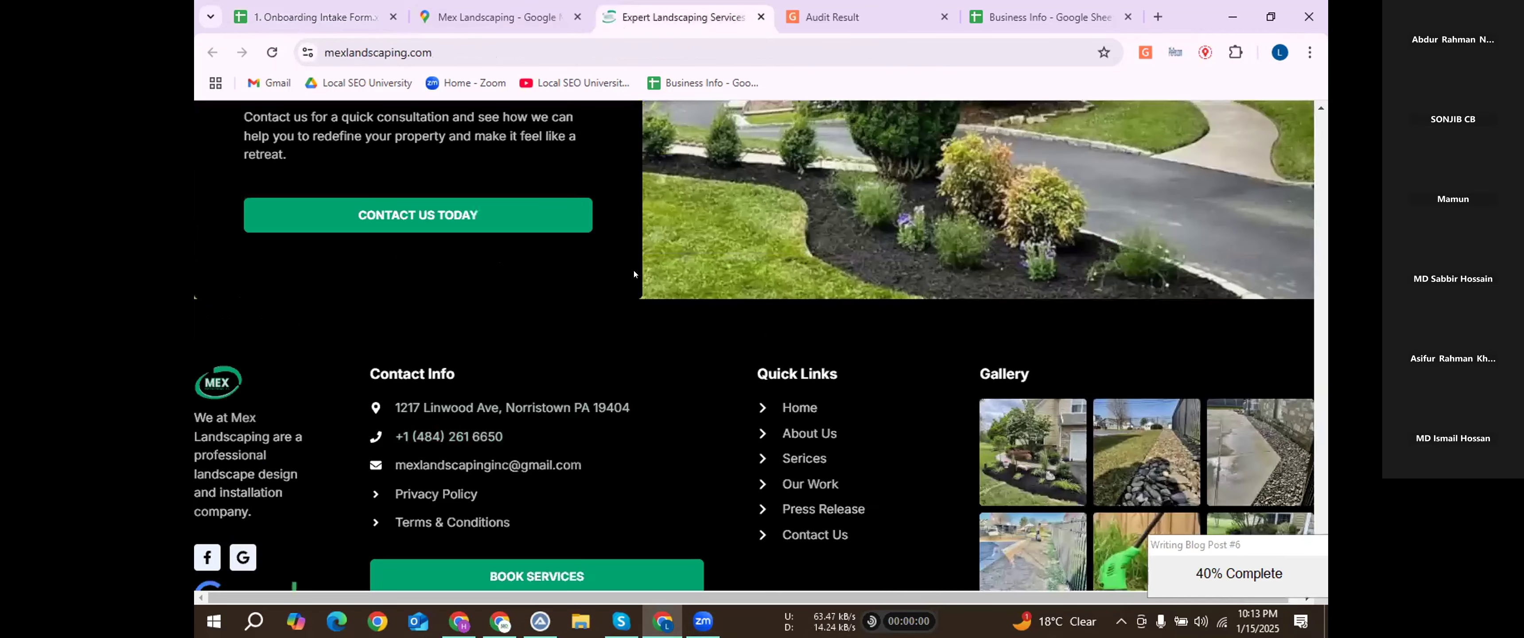
scroll(626, 274, "up", 3)
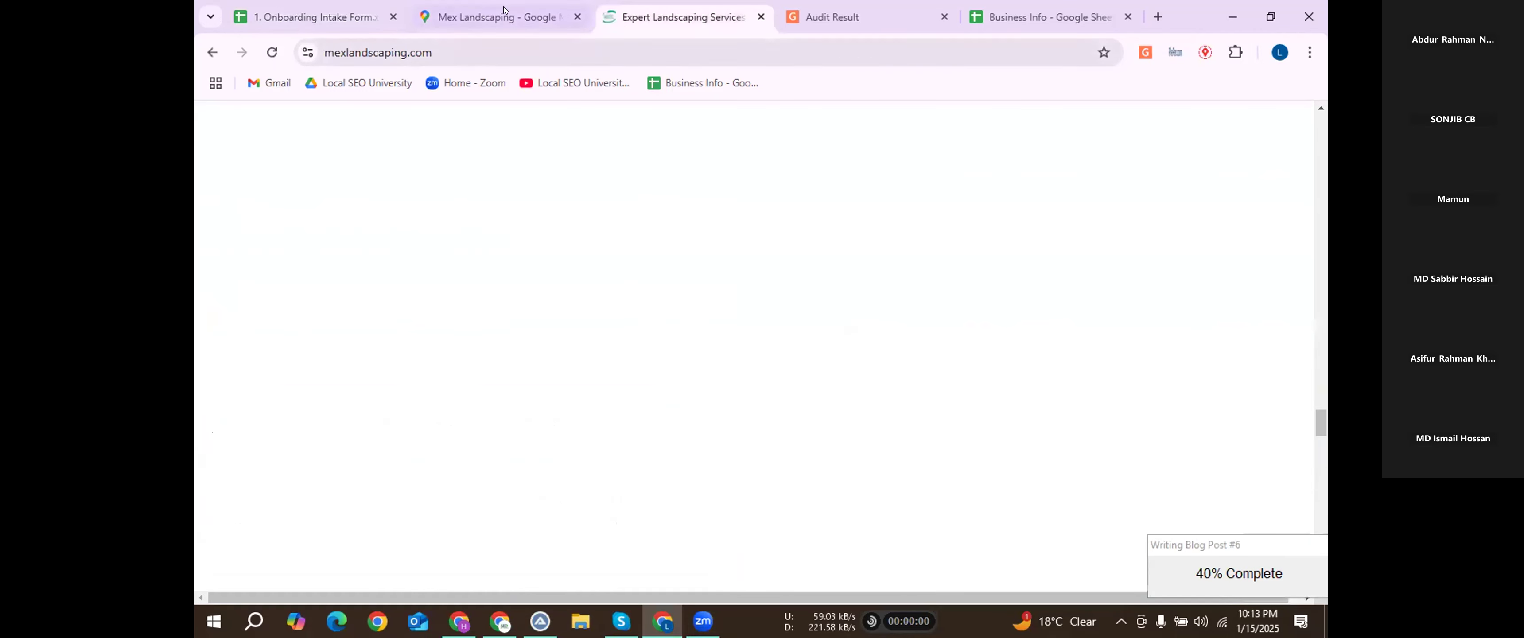
left_click(497, 16)
left_click(314, 17)
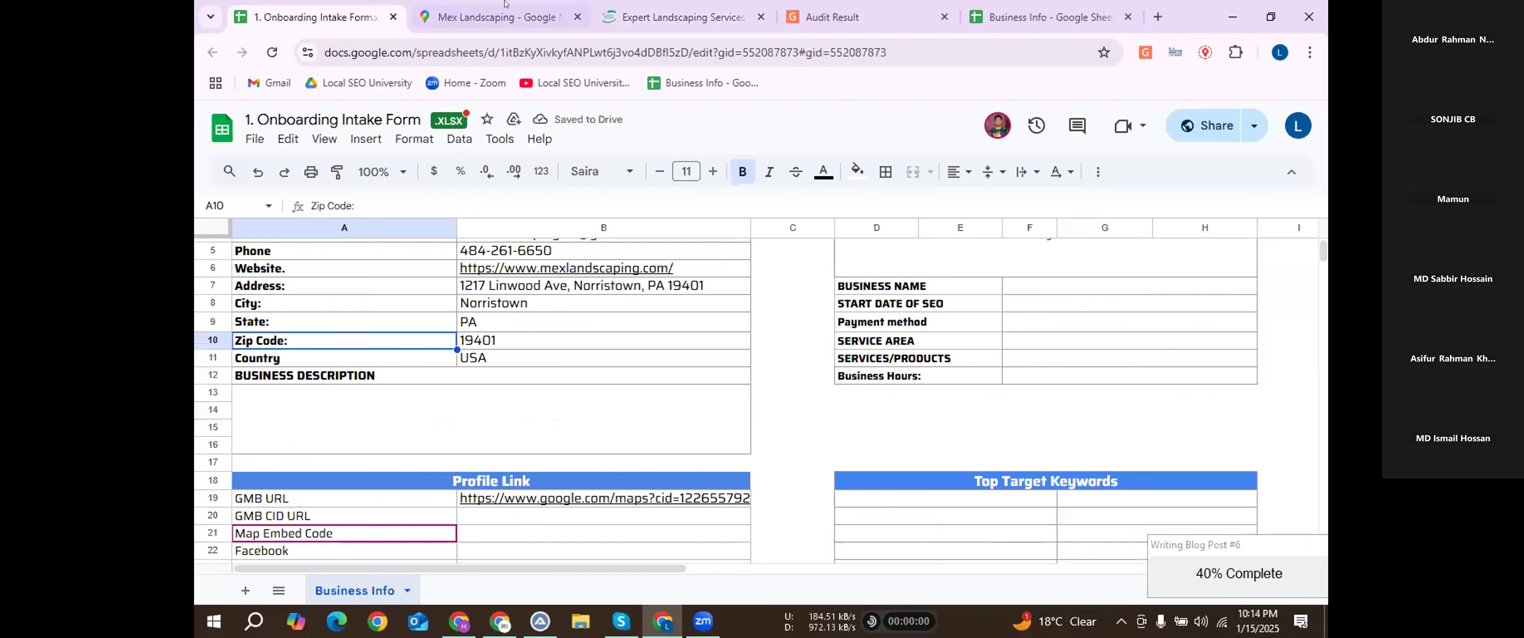
Open the Google Search profile from the Mex Landscaping Maps listing and copy its business description into the Business Description cell.
left_click(497, 16)
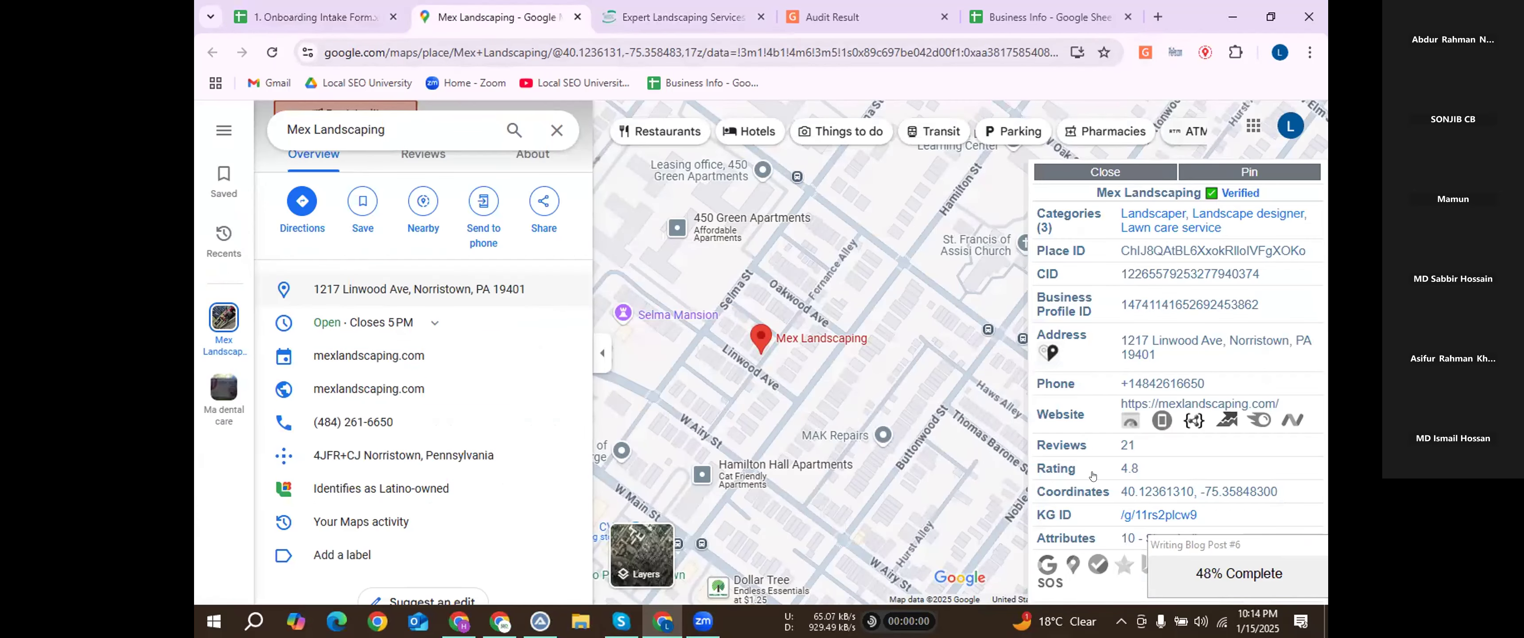
left_click(1046, 564)
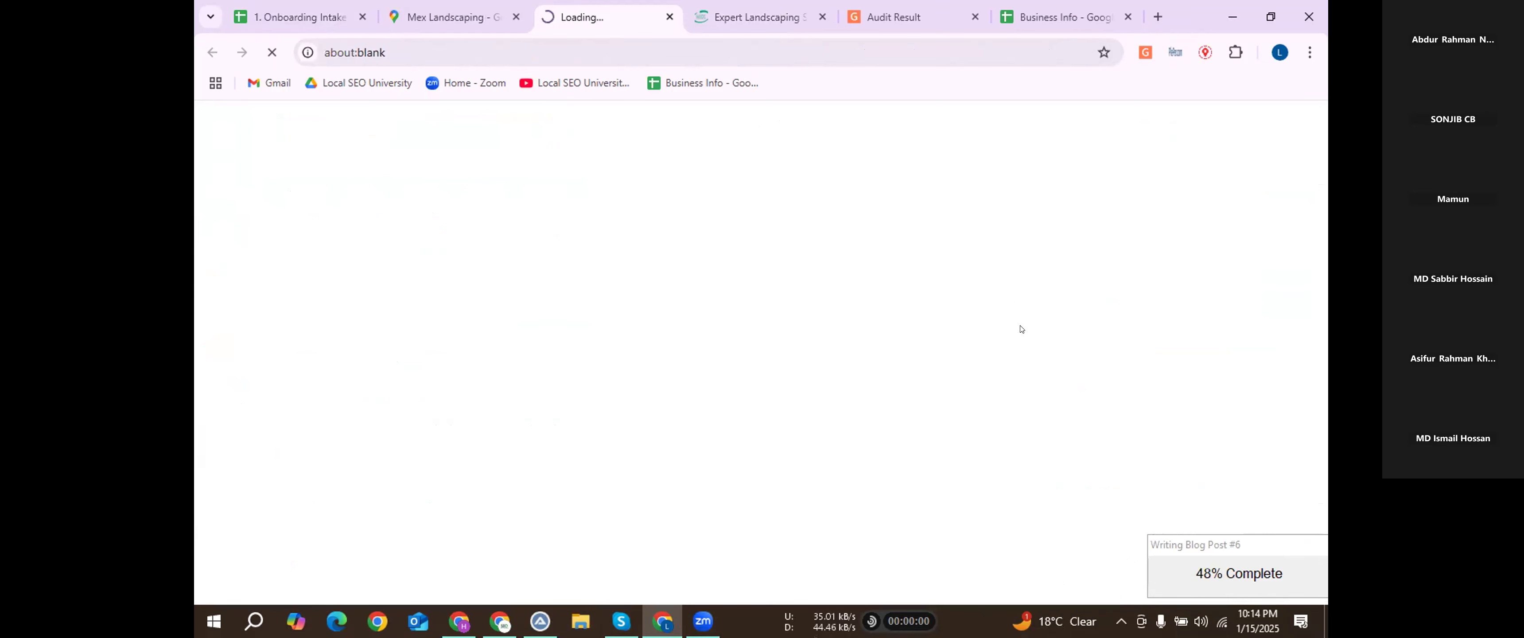
scroll(1010, 365, "down", 3)
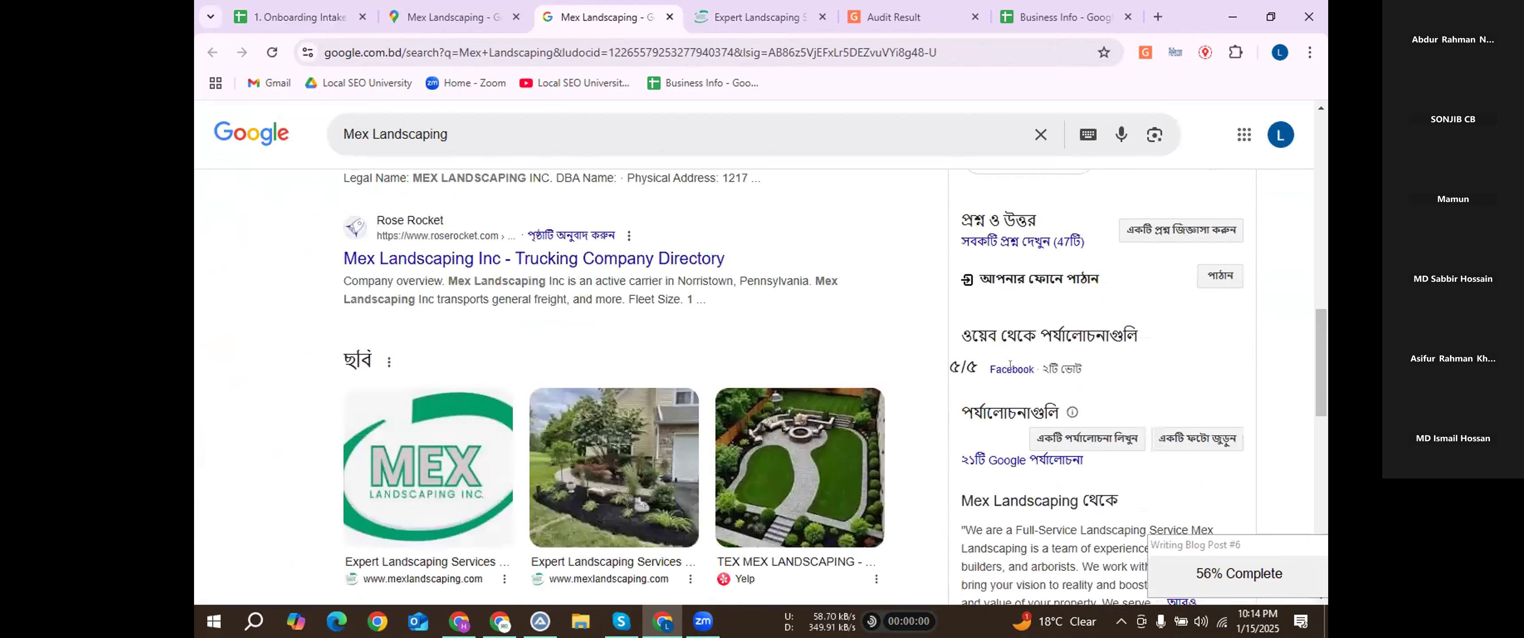
scroll(1168, 353, "down", 4)
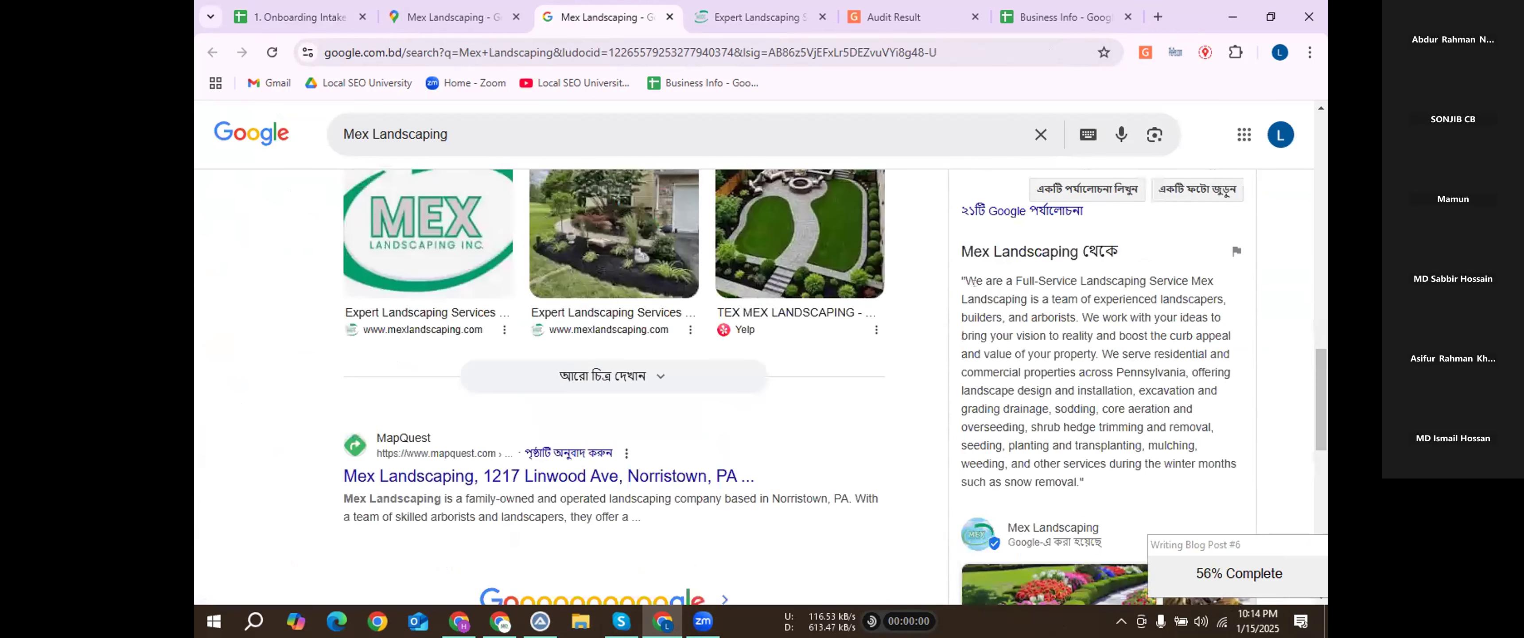
left_click_drag(964, 280, 1068, 474)
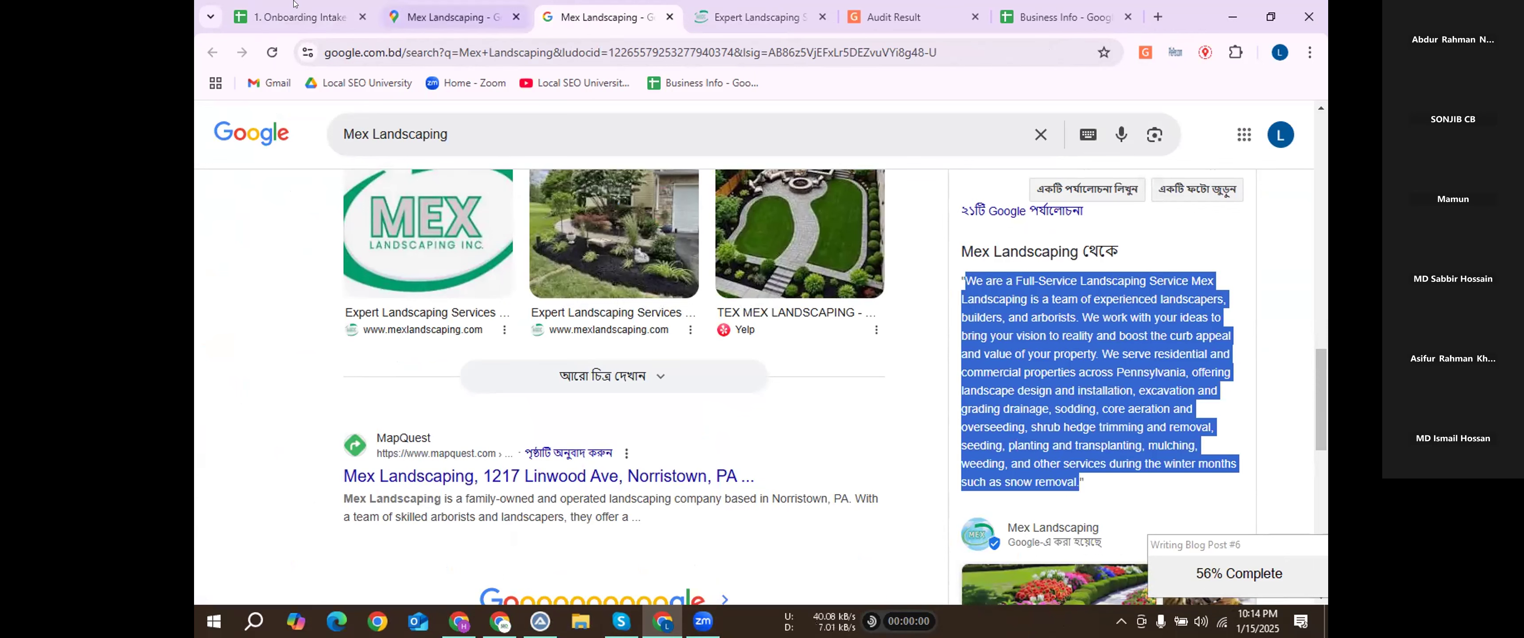
key("ctrl+1")
double_click(386, 416)
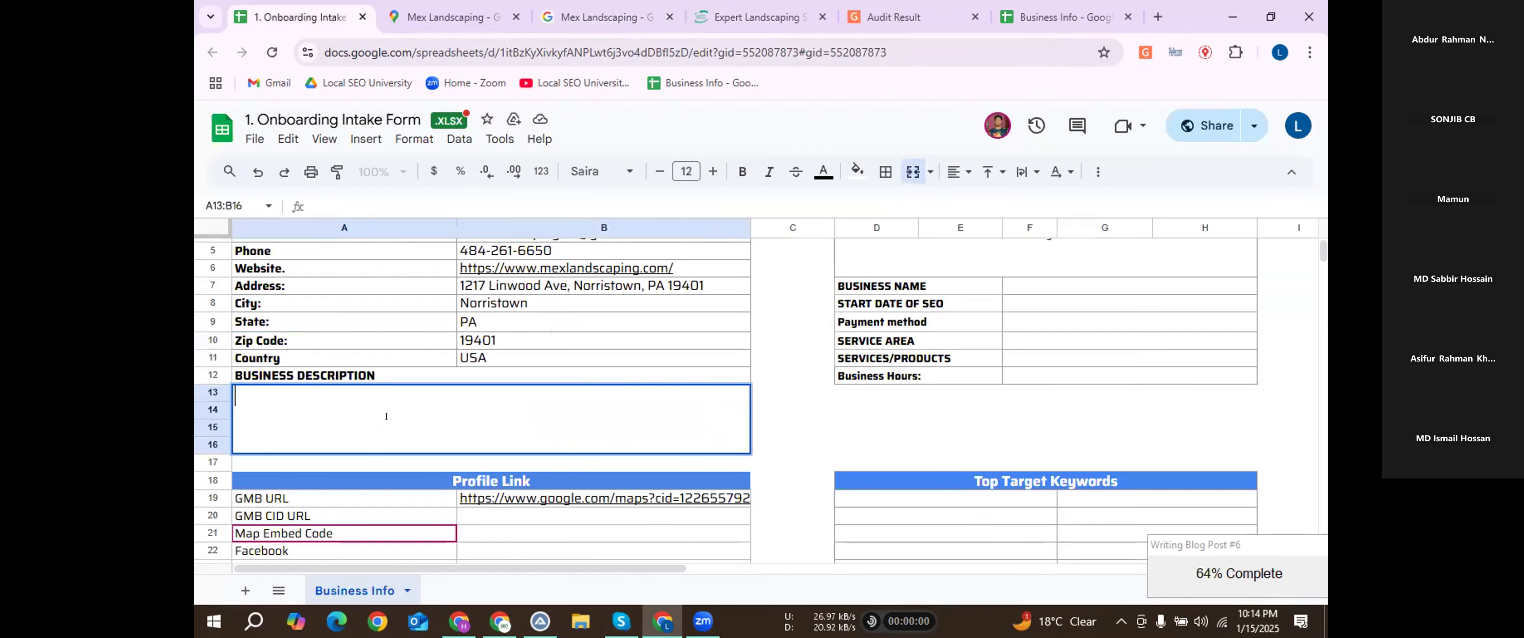
key("ctrl+v")
key("Return")
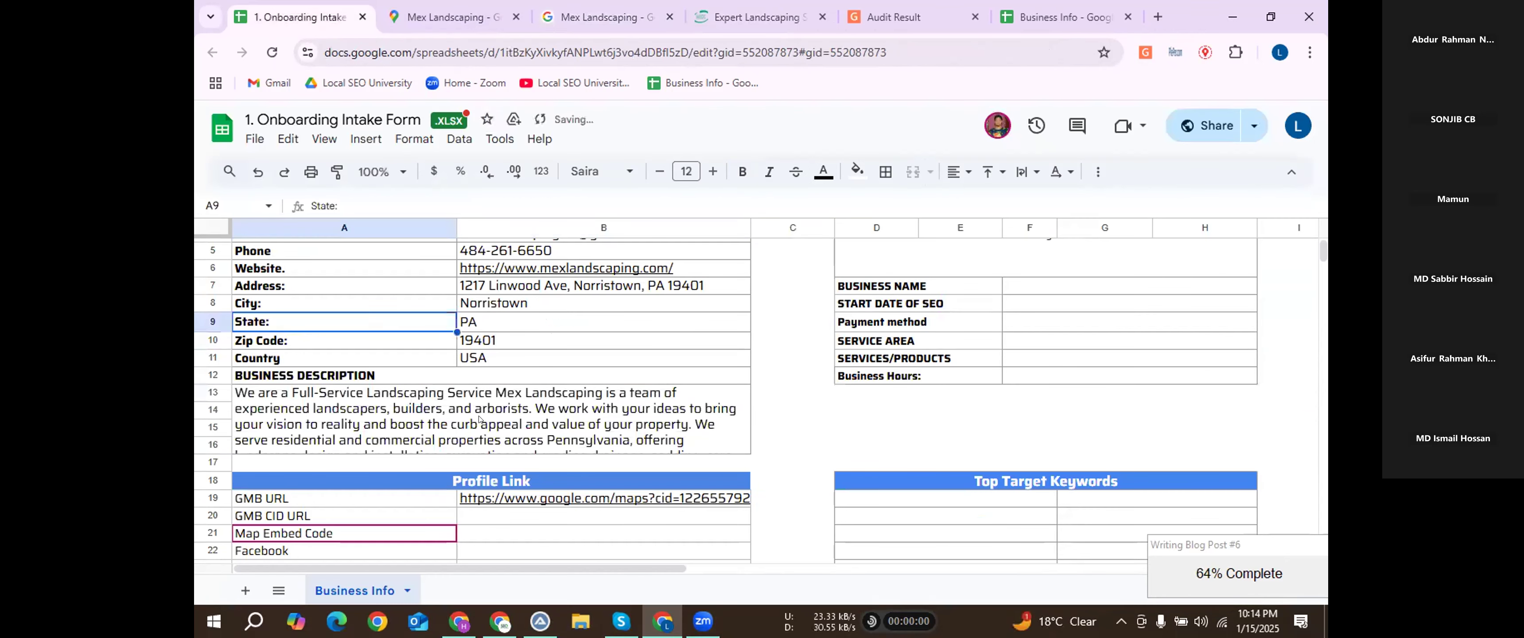
Review the filled Business Info cells, the pasted description and the Profile Link rows below it.
left_click(480, 419)
scroll(480, 418, "down", 2)
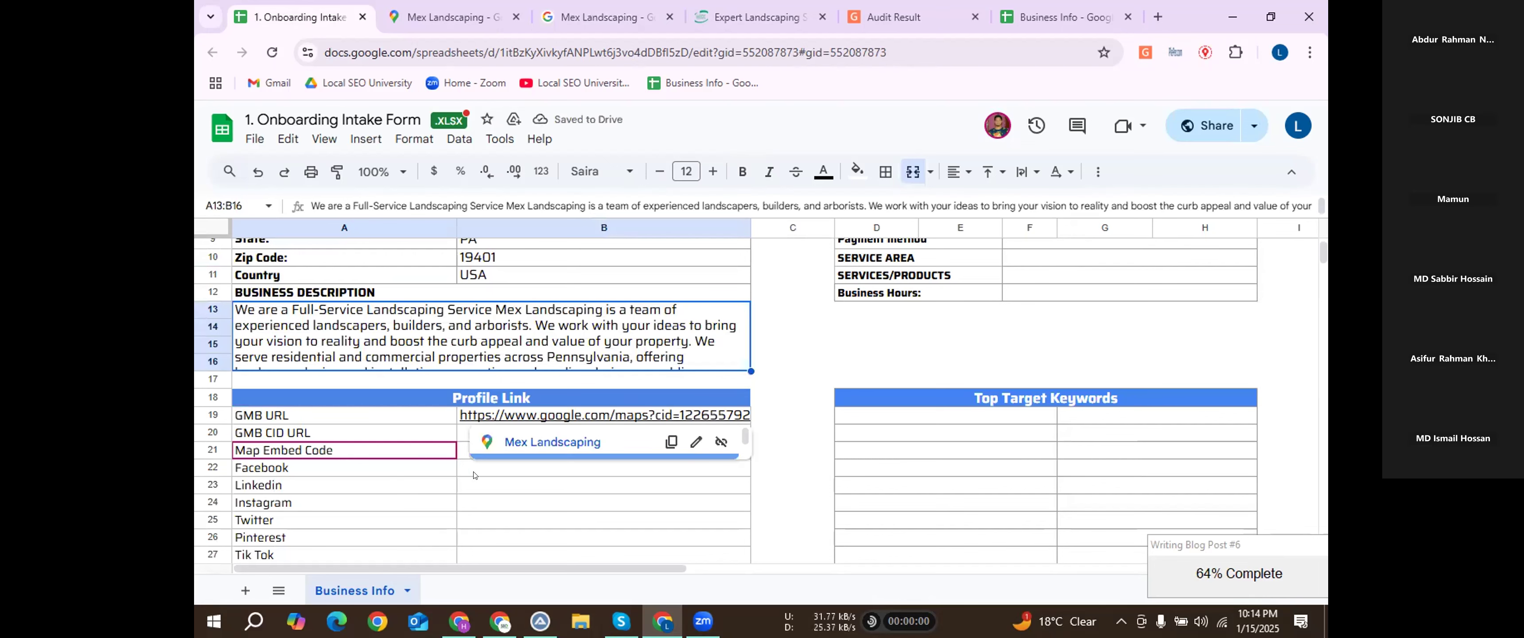
scroll(491, 363, "up", 2)
left_click(491, 361)
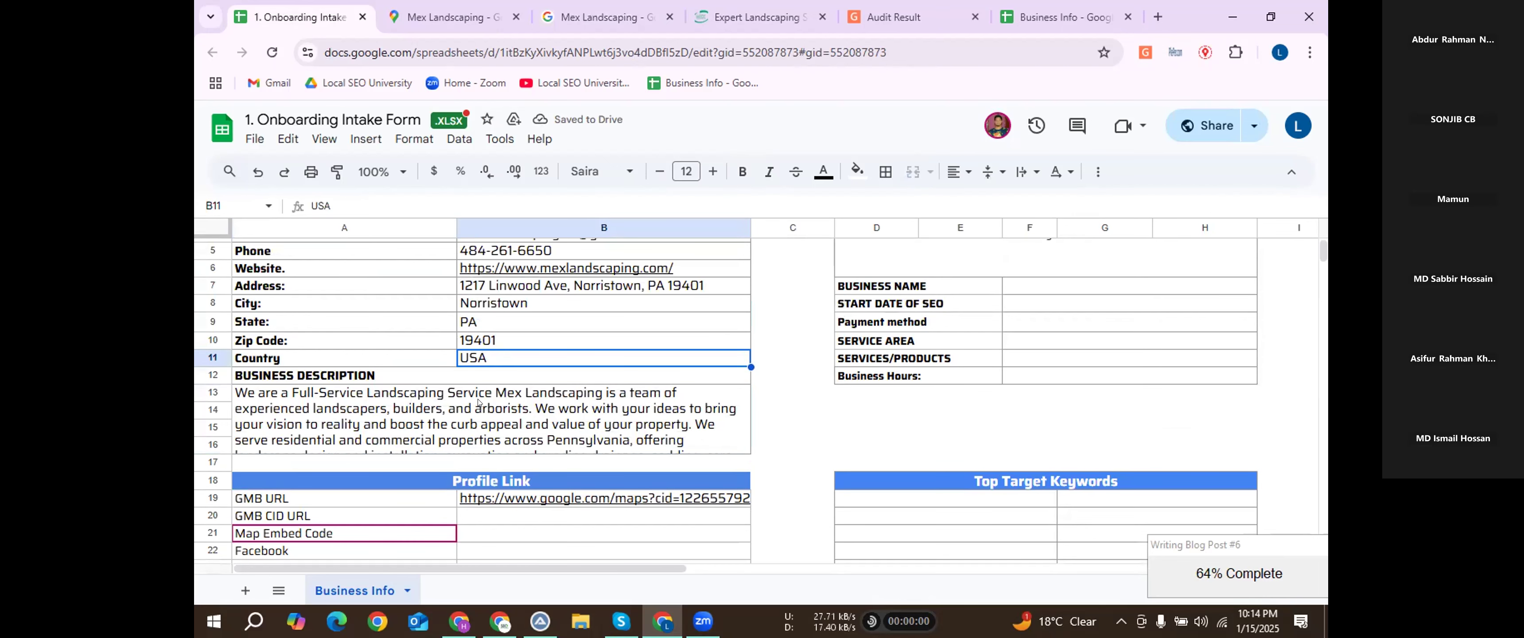
left_click(487, 403)
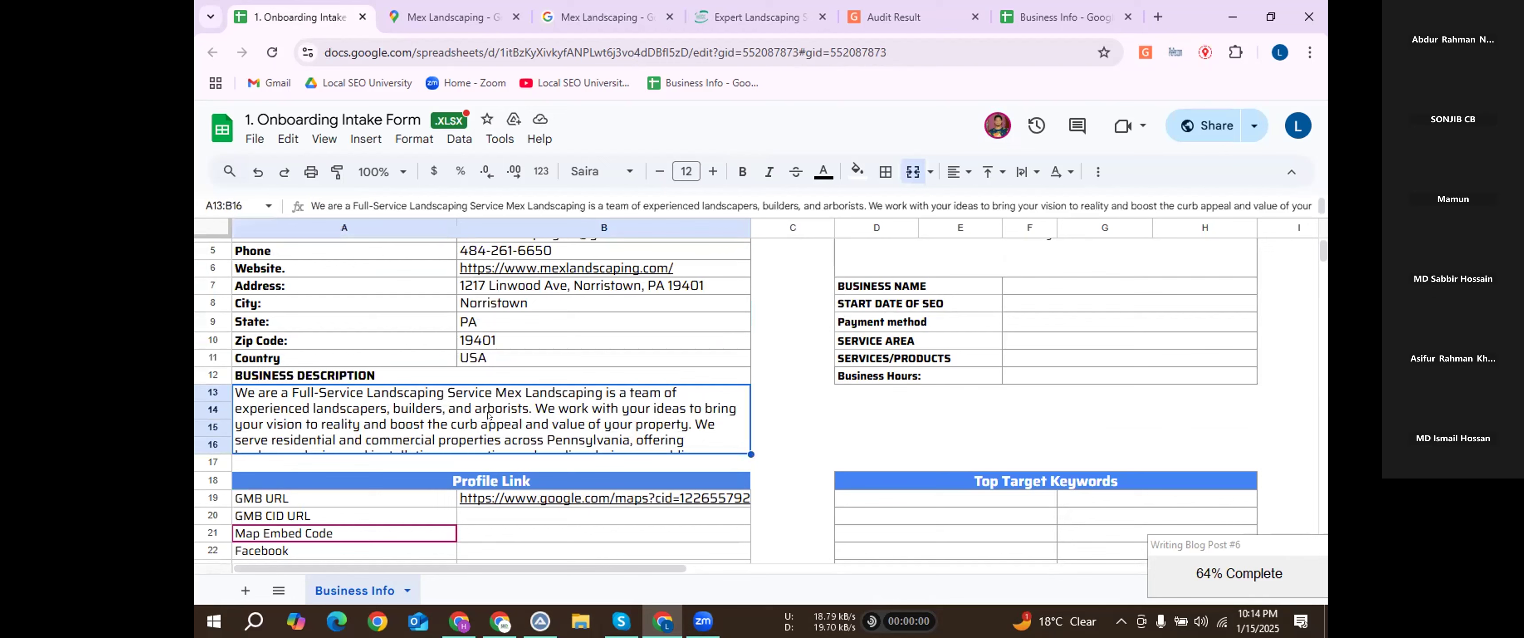
left_click(527, 311)
left_click(506, 406)
left_click(549, 303)
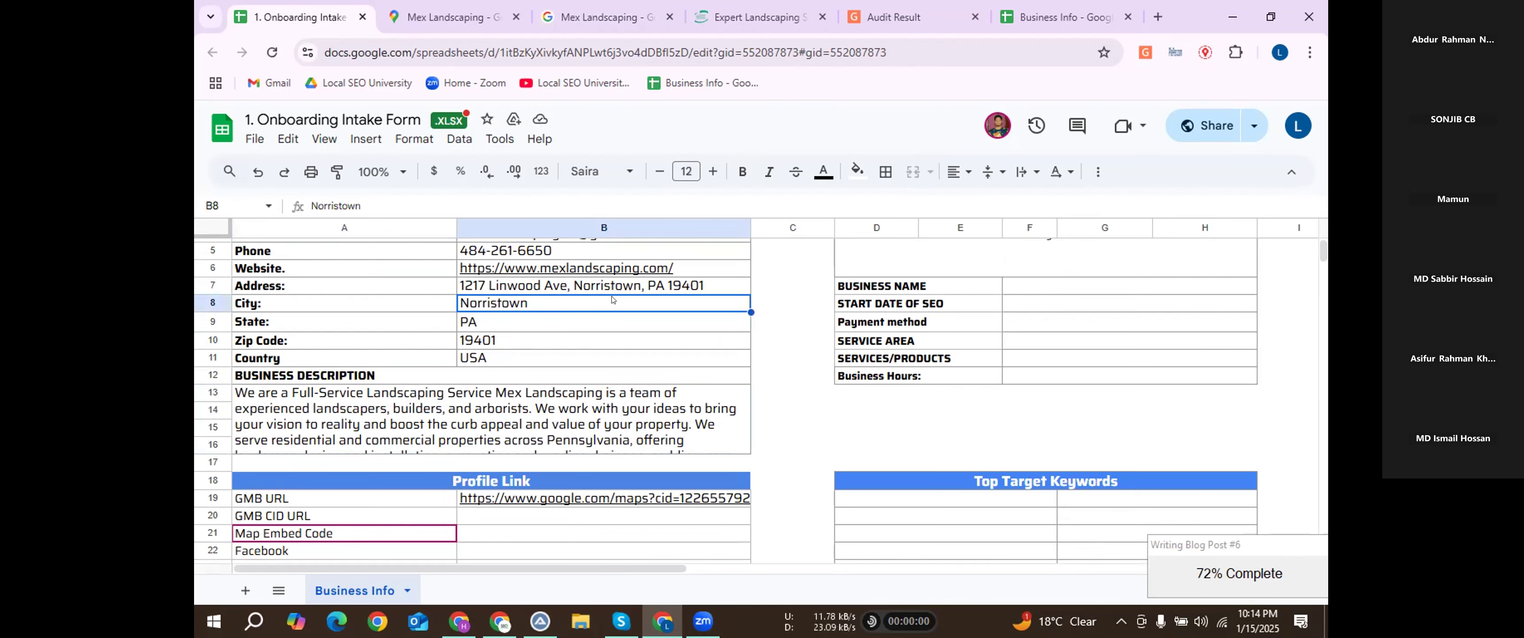
Check the business details in the Audit Result and open the AI Tools page from the Mex Landscaping Maps listing.
left_click(926, 11)
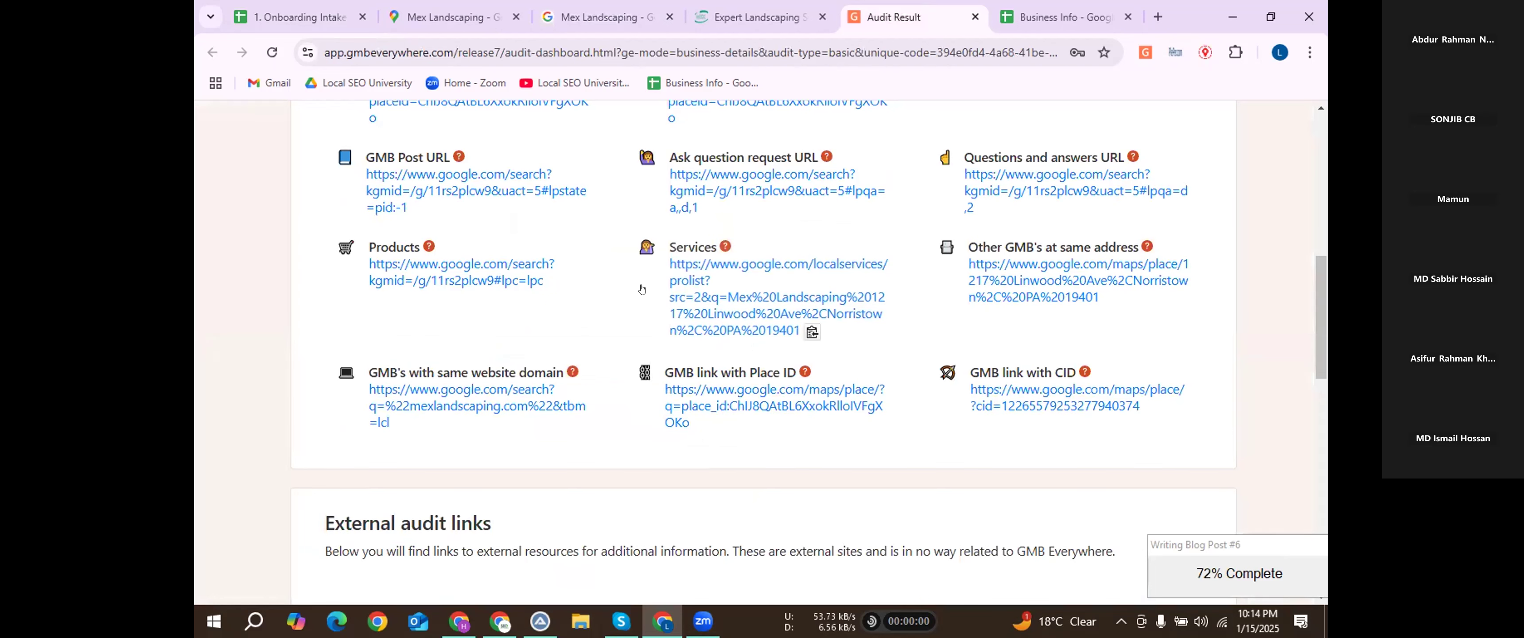
scroll(709, 207, "up", 3)
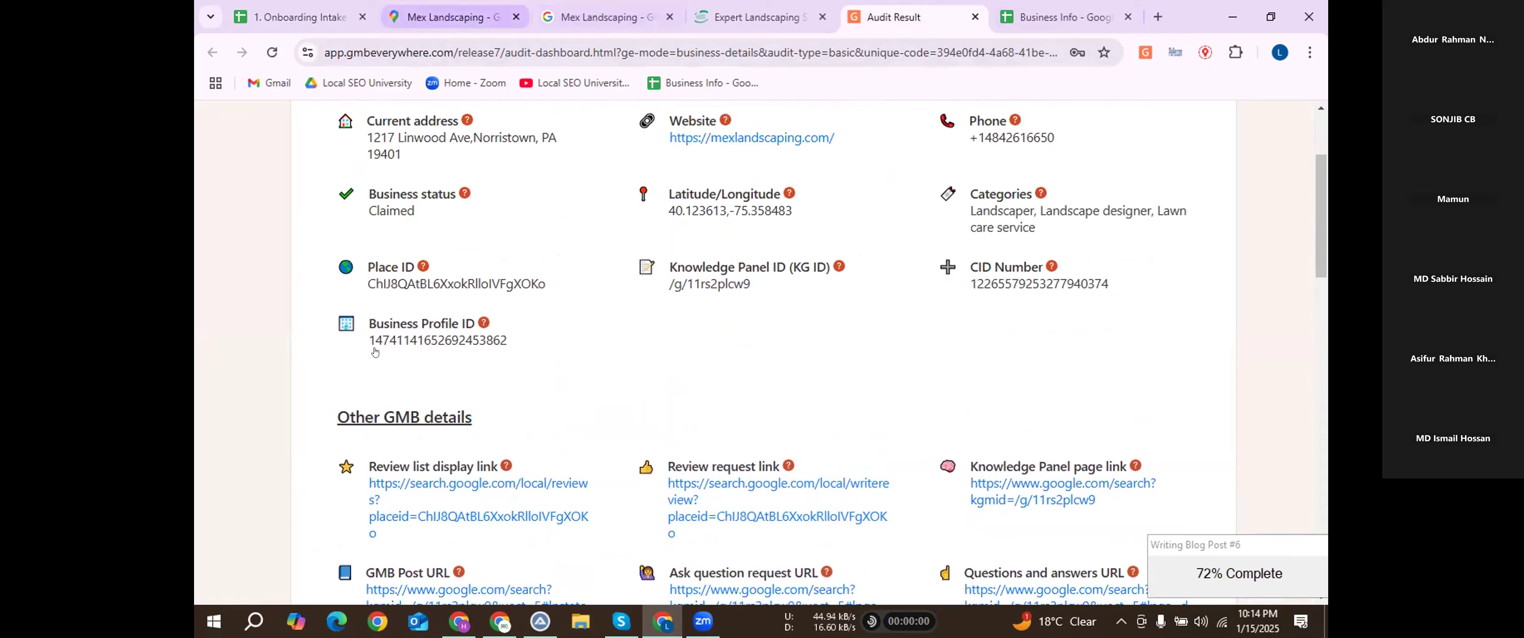
left_click(450, 16)
left_click(491, 287)
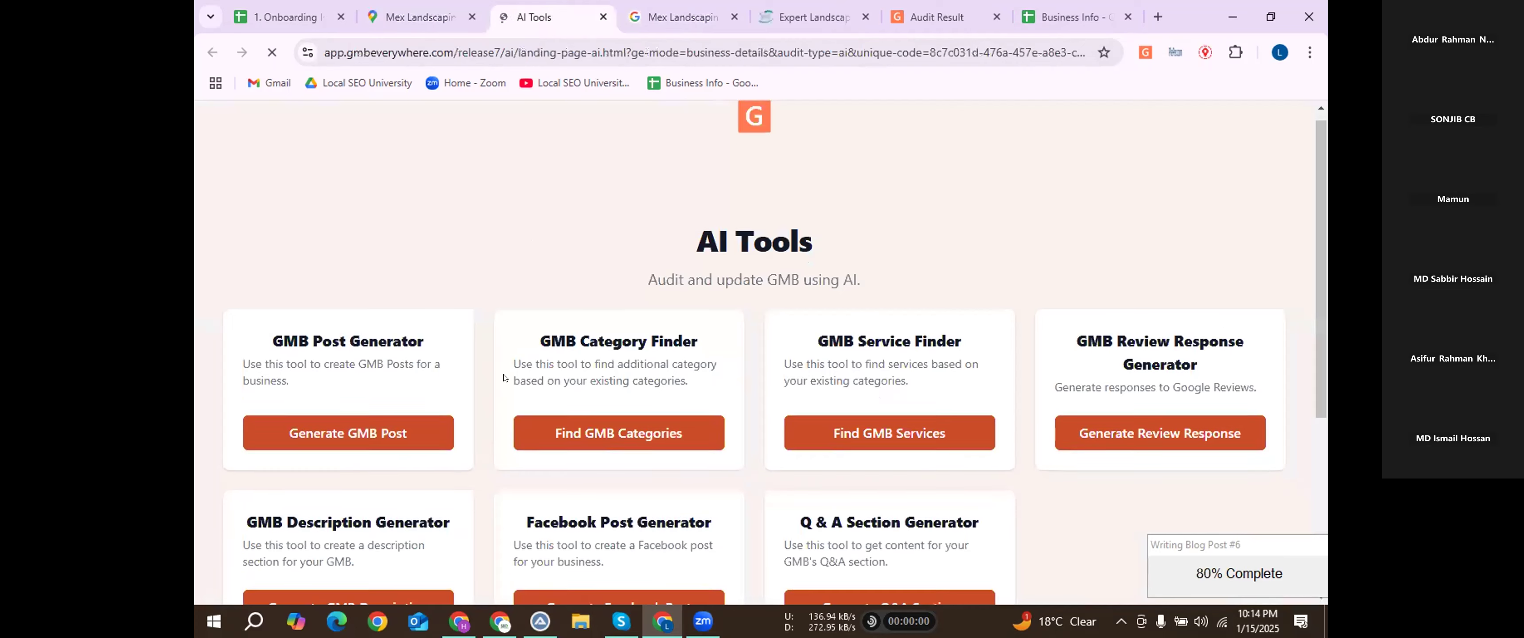
Look over the GMB tools on the AI Tools page and open the GMB Description Generator.
scroll(503, 270, "down", 2)
left_click_drag(265, 183, 729, 181)
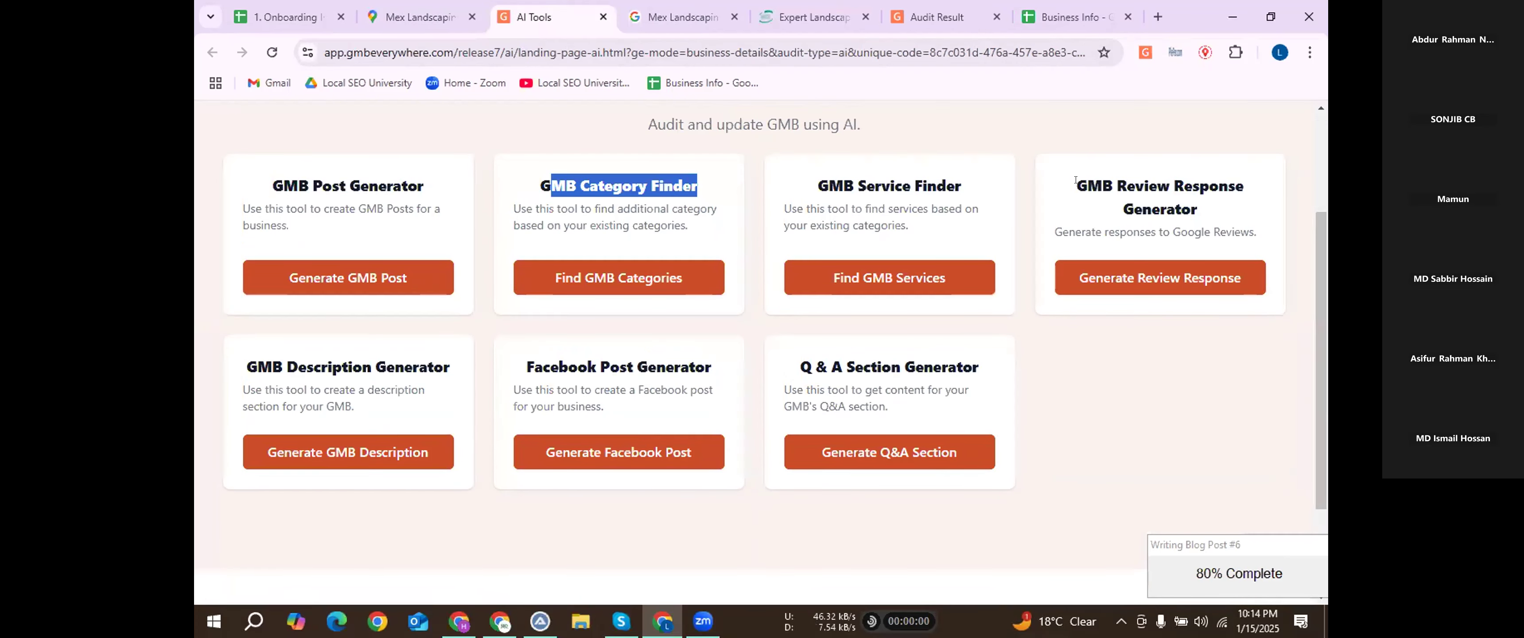
left_click_drag(1045, 191, 1201, 196)
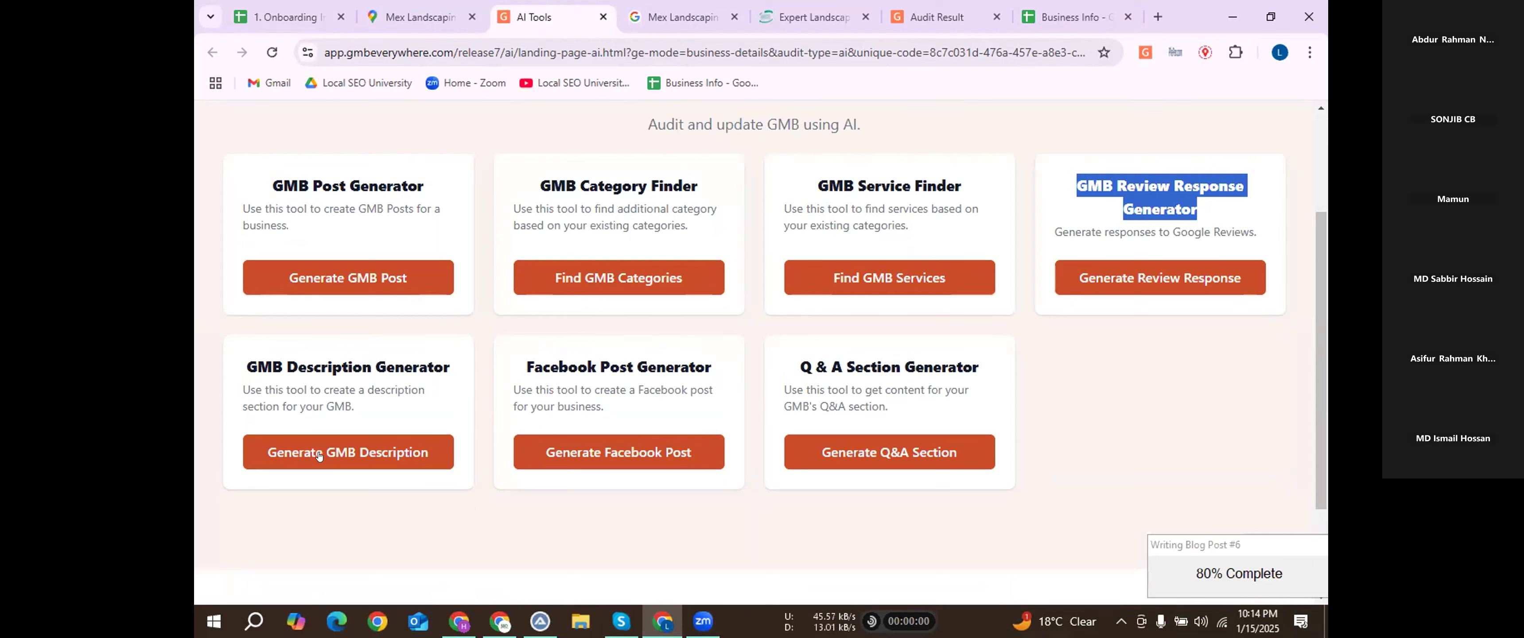
left_click_drag(241, 365, 449, 368)
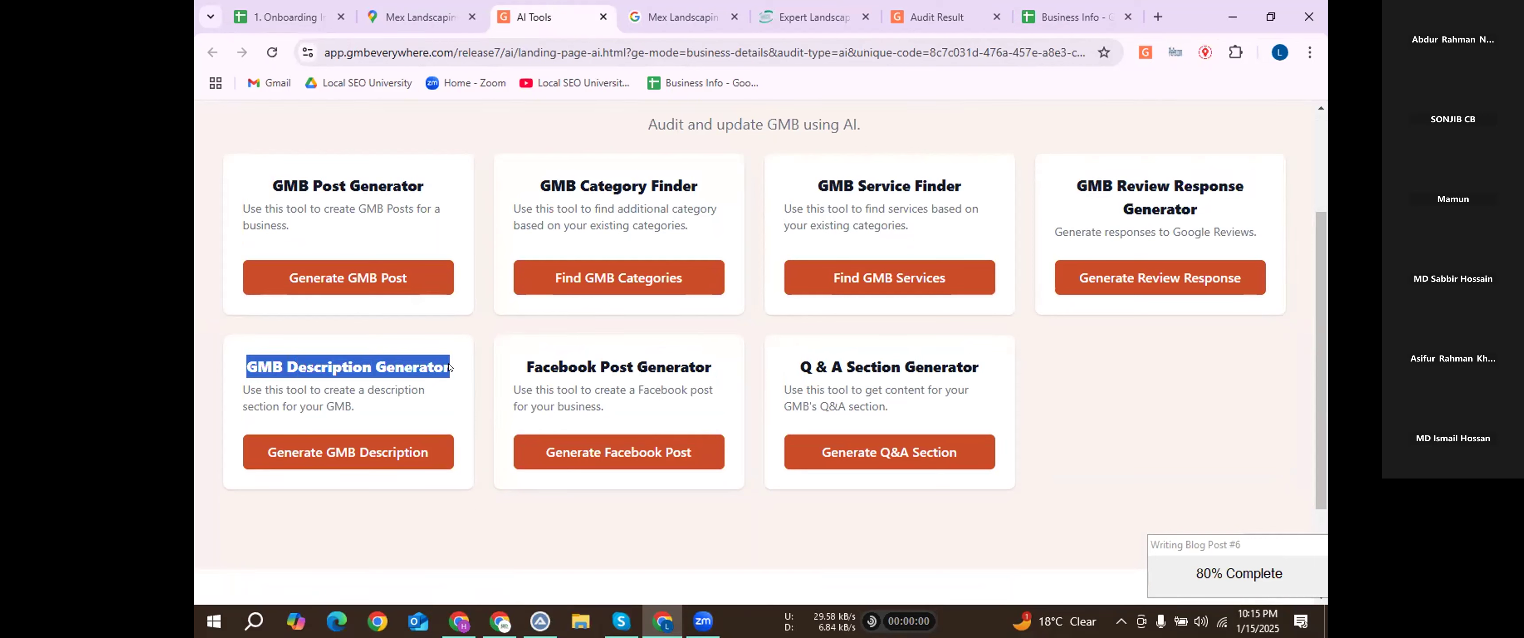
left_click(335, 367)
left_click(349, 455)
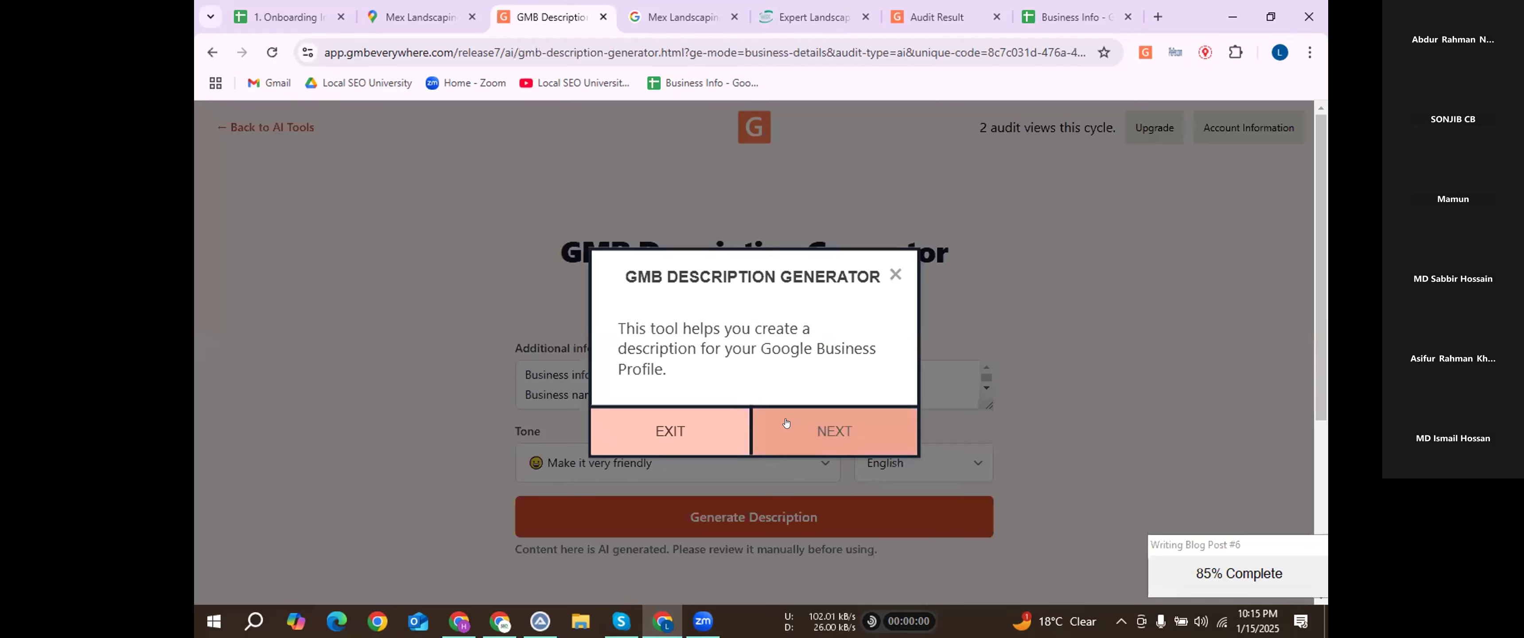
Complete the generator's guided introduction and bring up the AI description suggestions for Mex Landscaping.
left_click(820, 431)
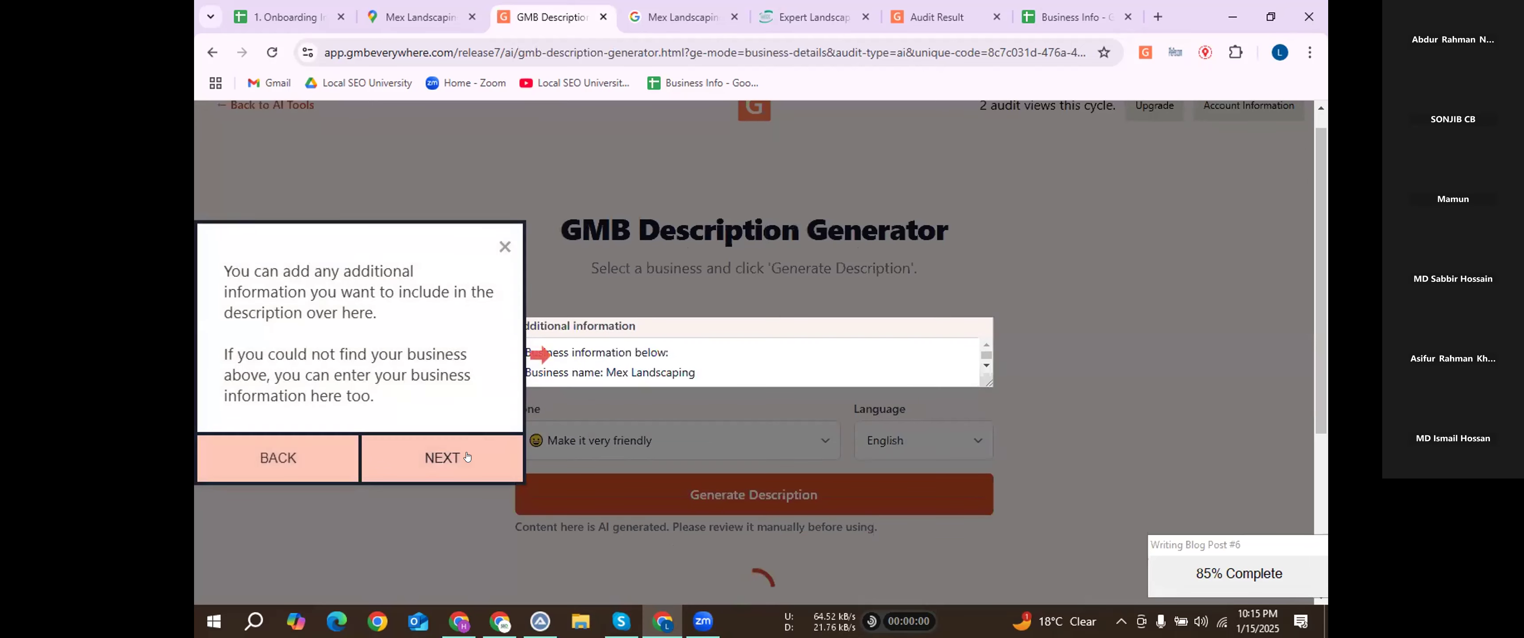
left_click(442, 456)
left_click(442, 405)
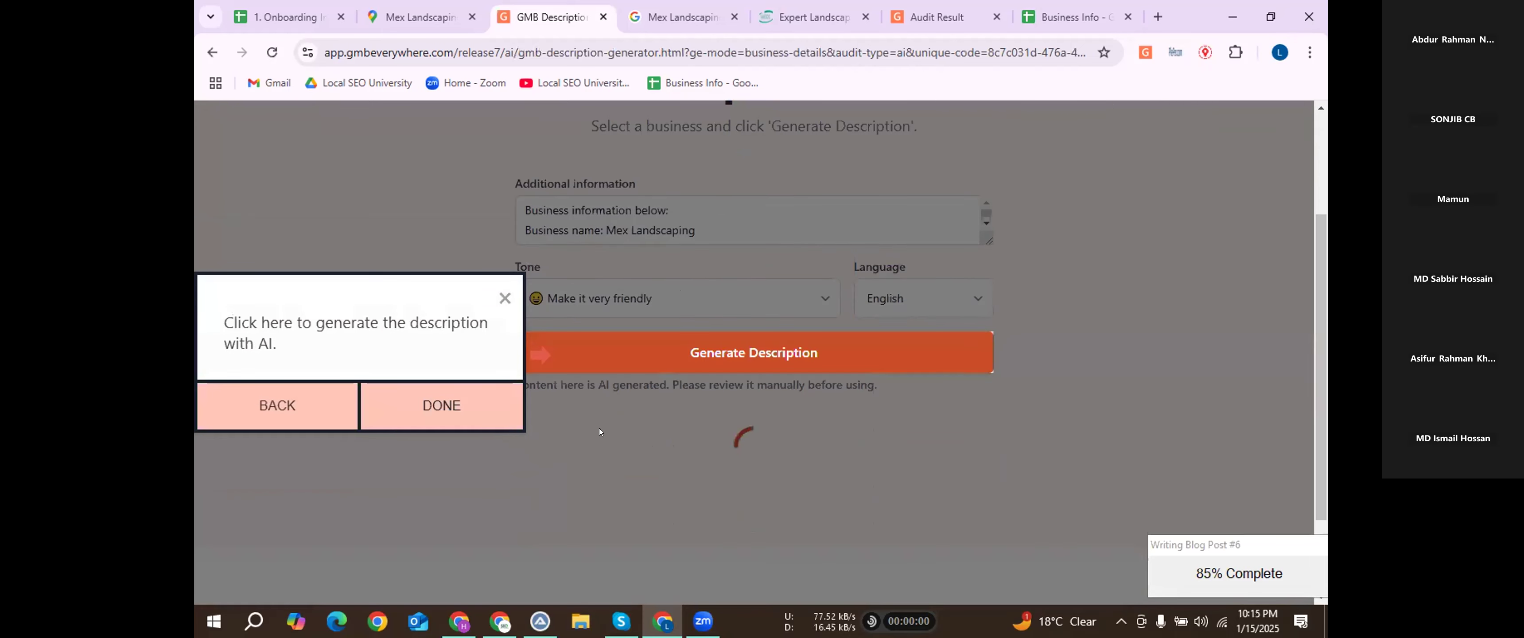
left_click(448, 421)
scroll(586, 425, "down", 3)
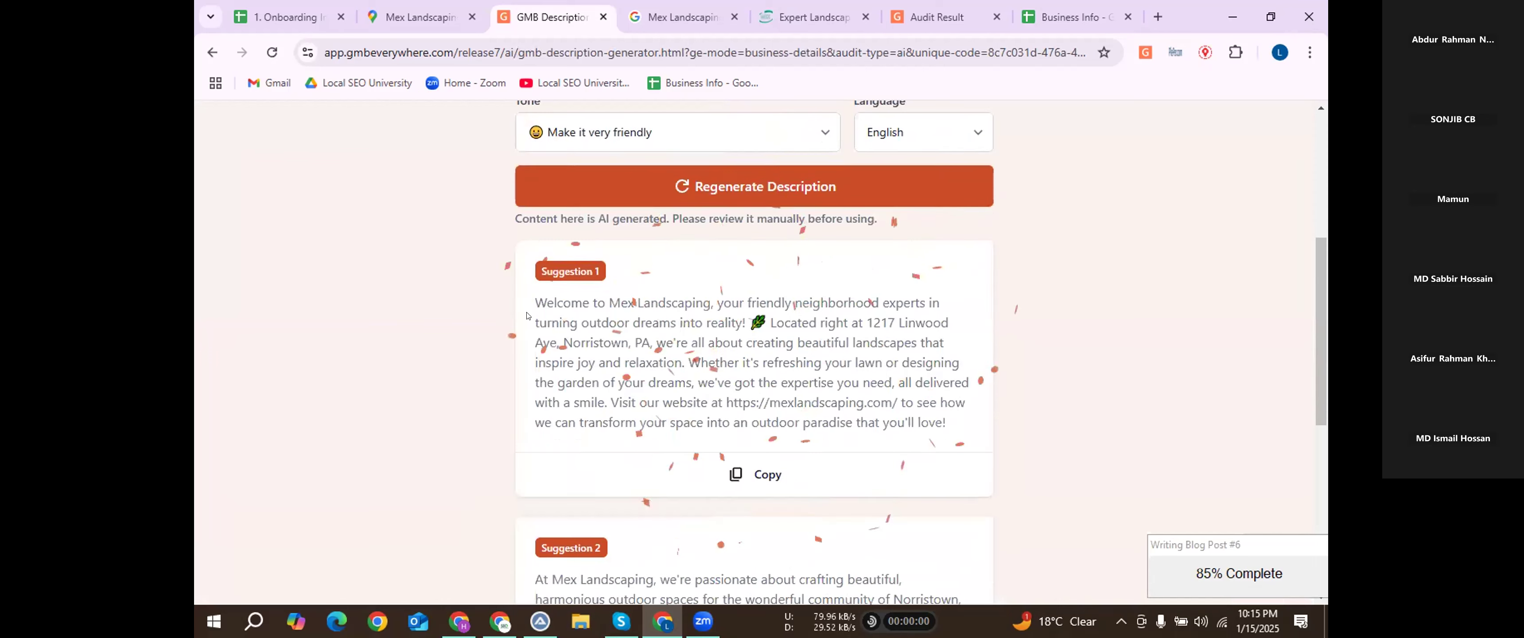
Copy the Suggestion 1 description, read Suggestion 2 and check the website link inside Suggestion 1.
left_click_drag(535, 303, 954, 418)
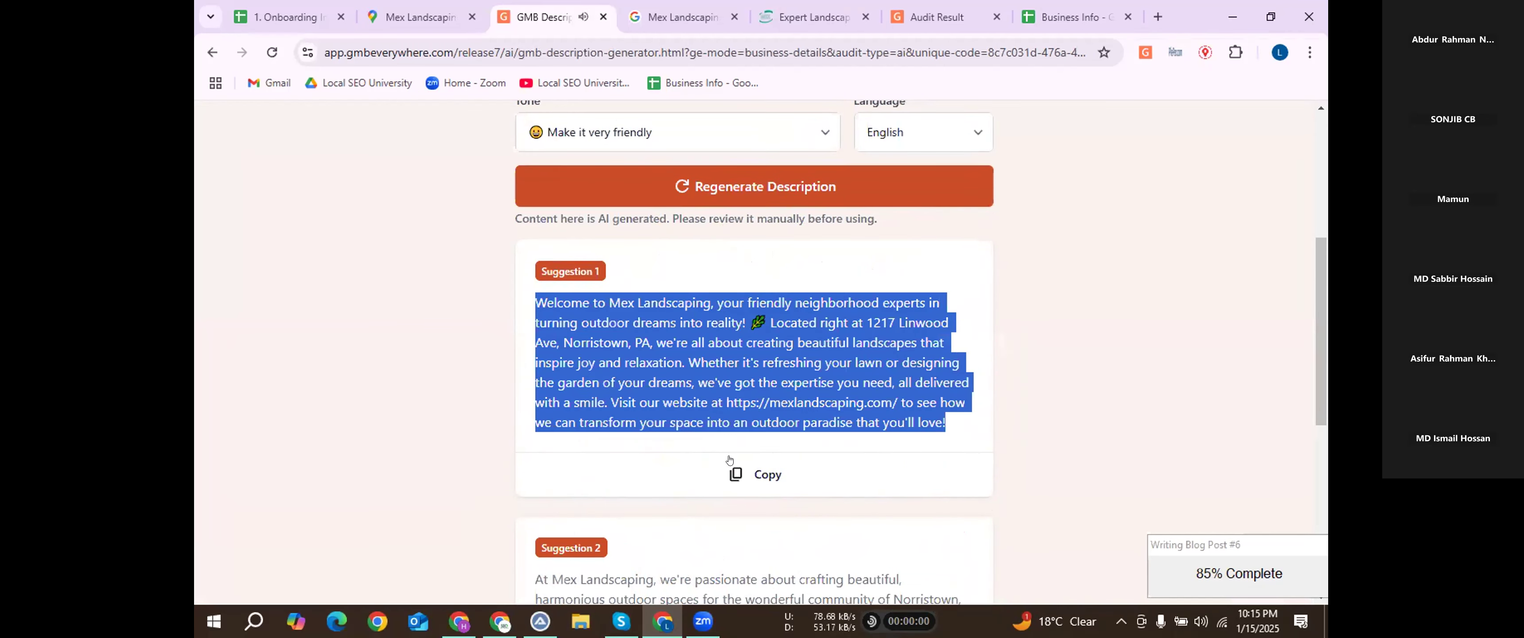
left_click(734, 470)
scroll(710, 414, "down", 5)
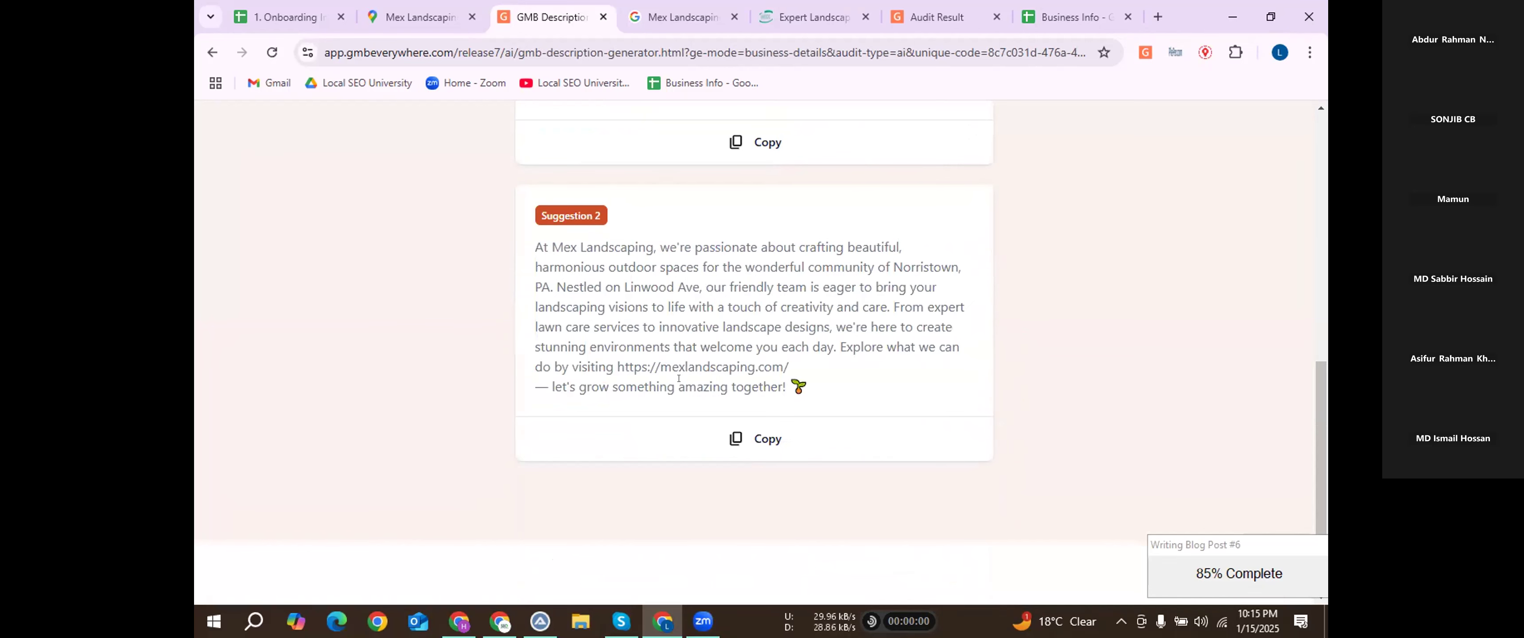
scroll(678, 378, "up", 4)
left_click(726, 311)
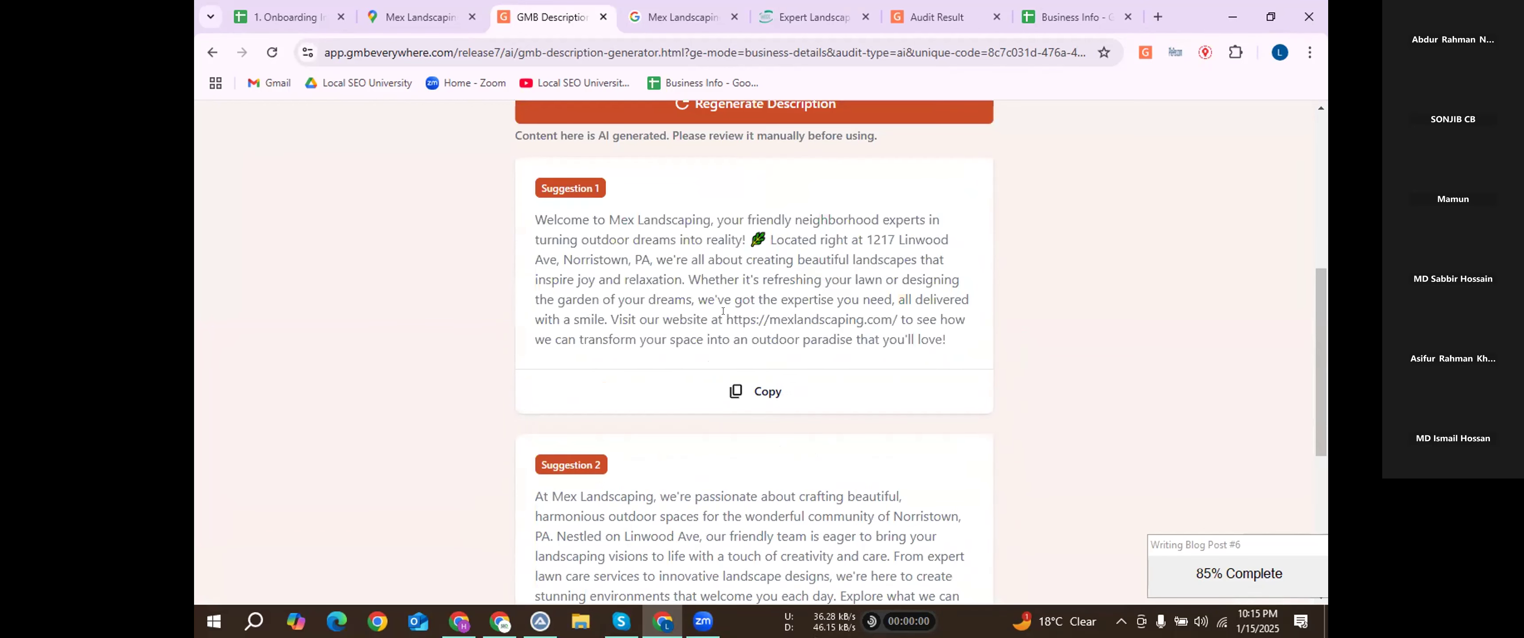
left_click_drag(723, 317, 897, 320)
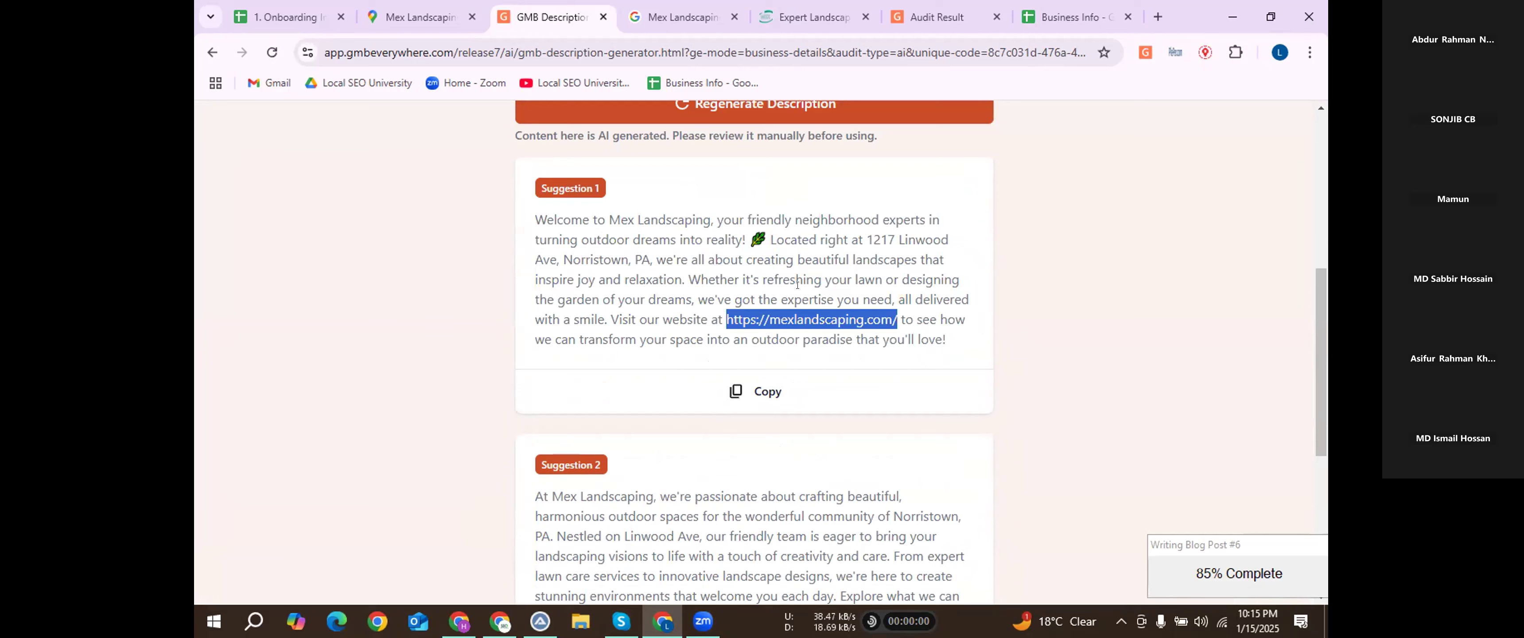
Return to the Onboarding Intake Form and review the filled business details and description against the empty Business Name section.
left_click(307, 18)
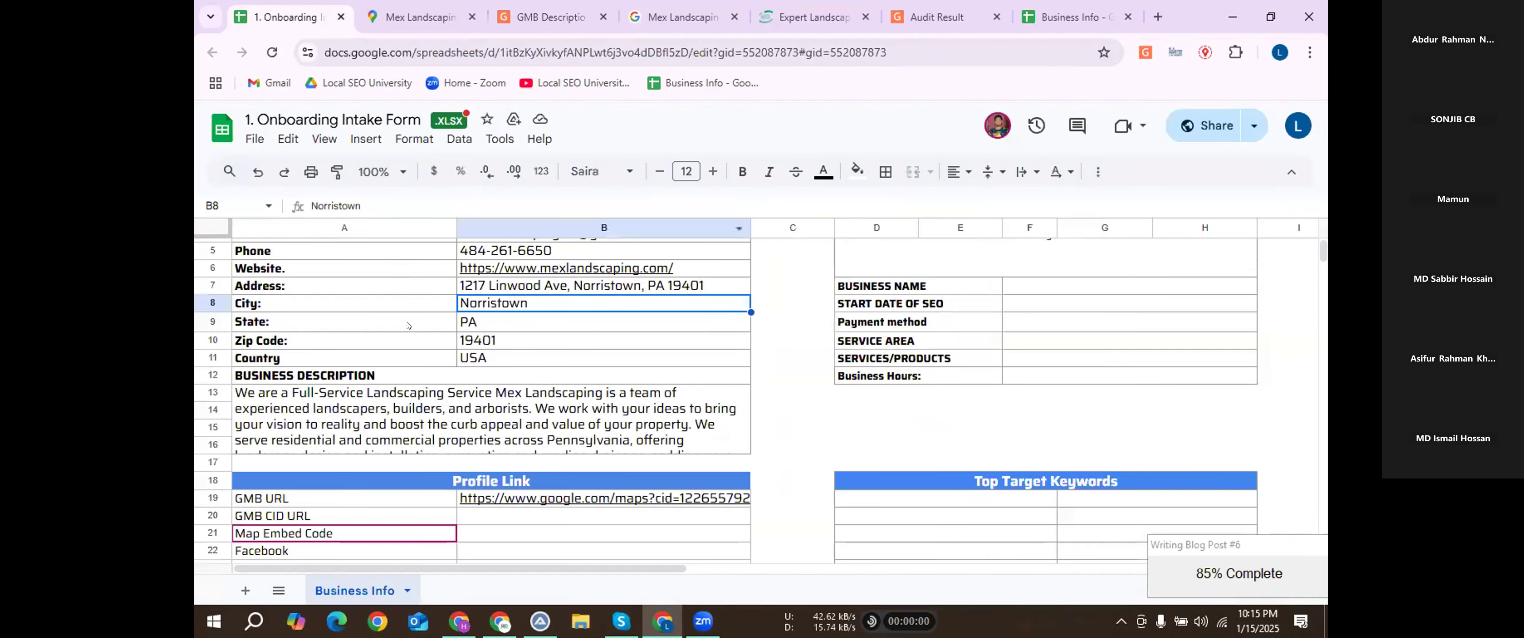
left_click(887, 368)
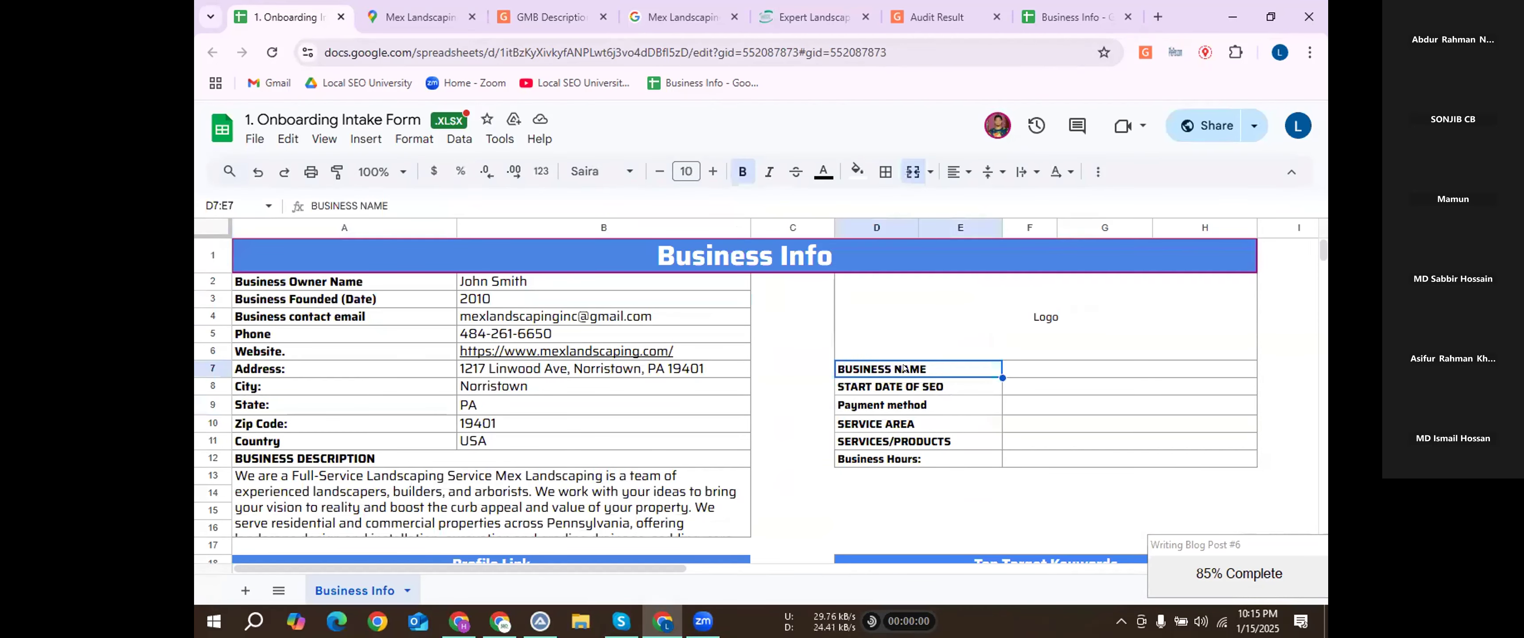
left_click(527, 406)
left_click(530, 473)
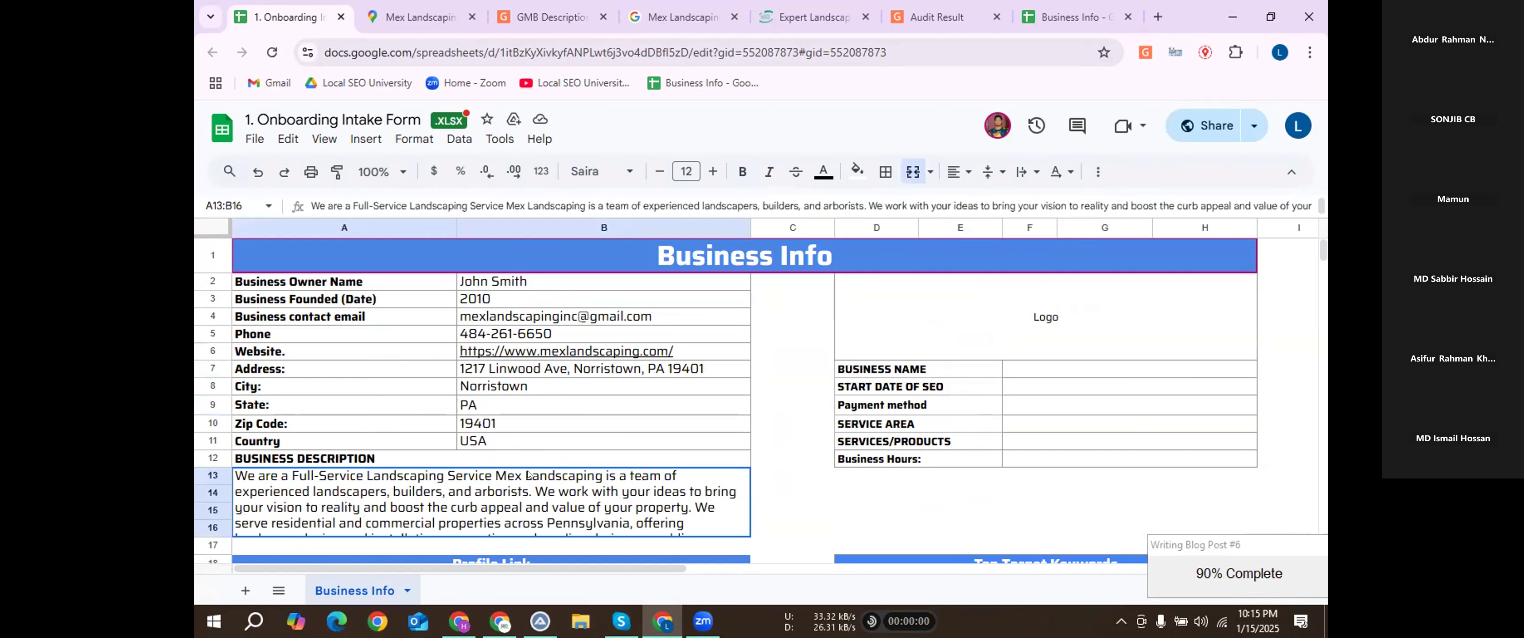
left_click(553, 403)
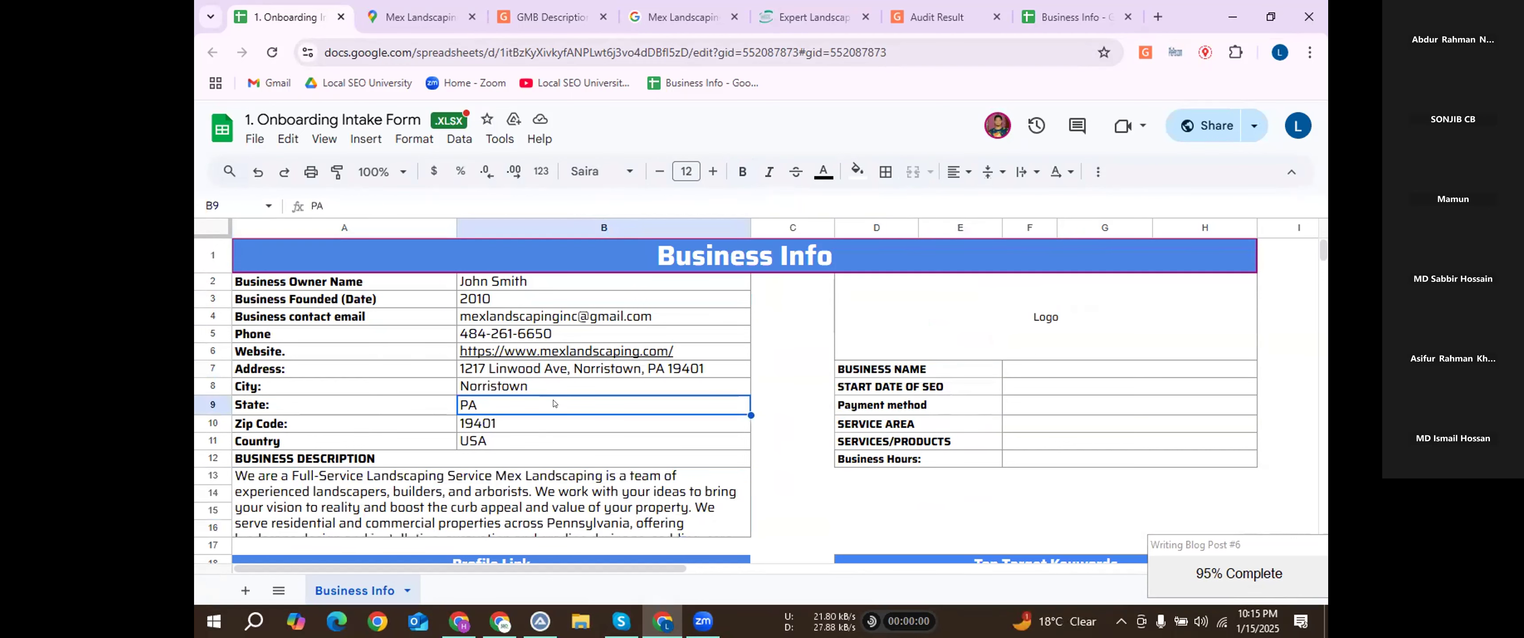
left_click(479, 510)
left_click(518, 405)
Copy the business name Mex Landscaping from its Google Maps listing into the BUSINESS NAME cell of the form.
left_click(1021, 368)
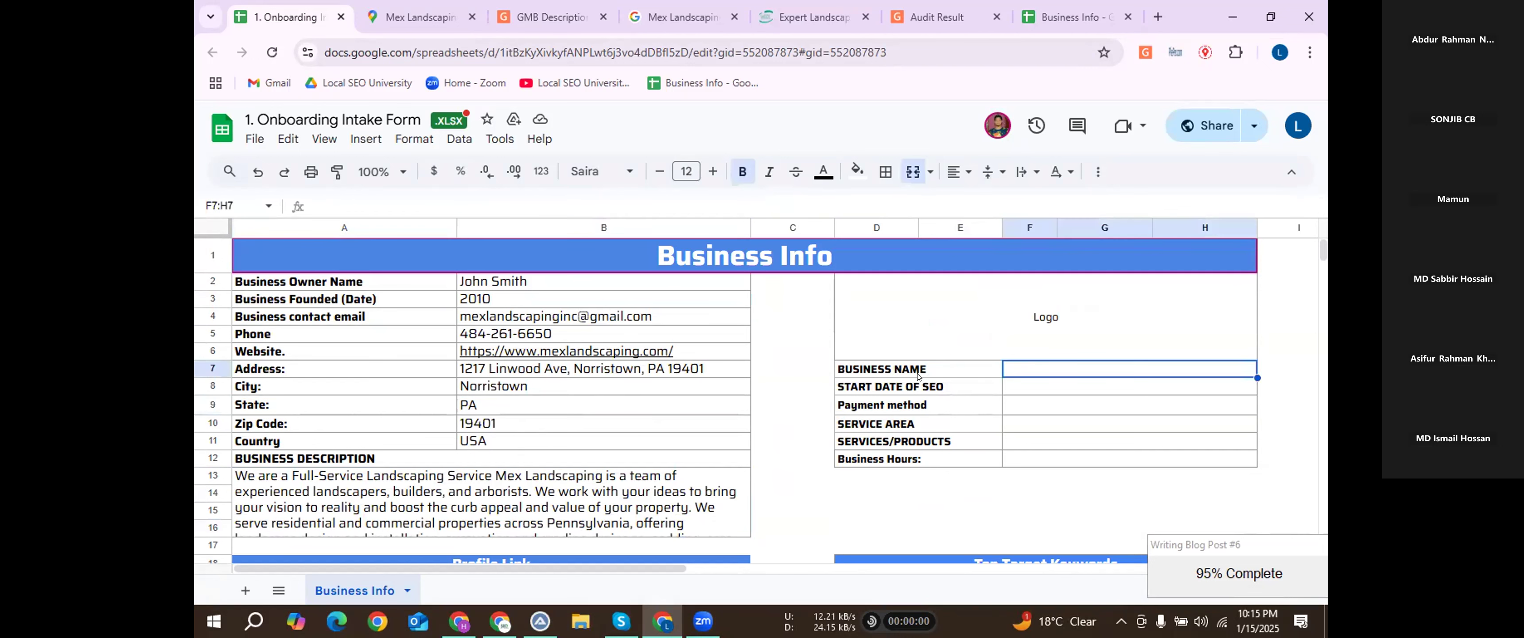
left_click(917, 375)
left_click(1008, 365)
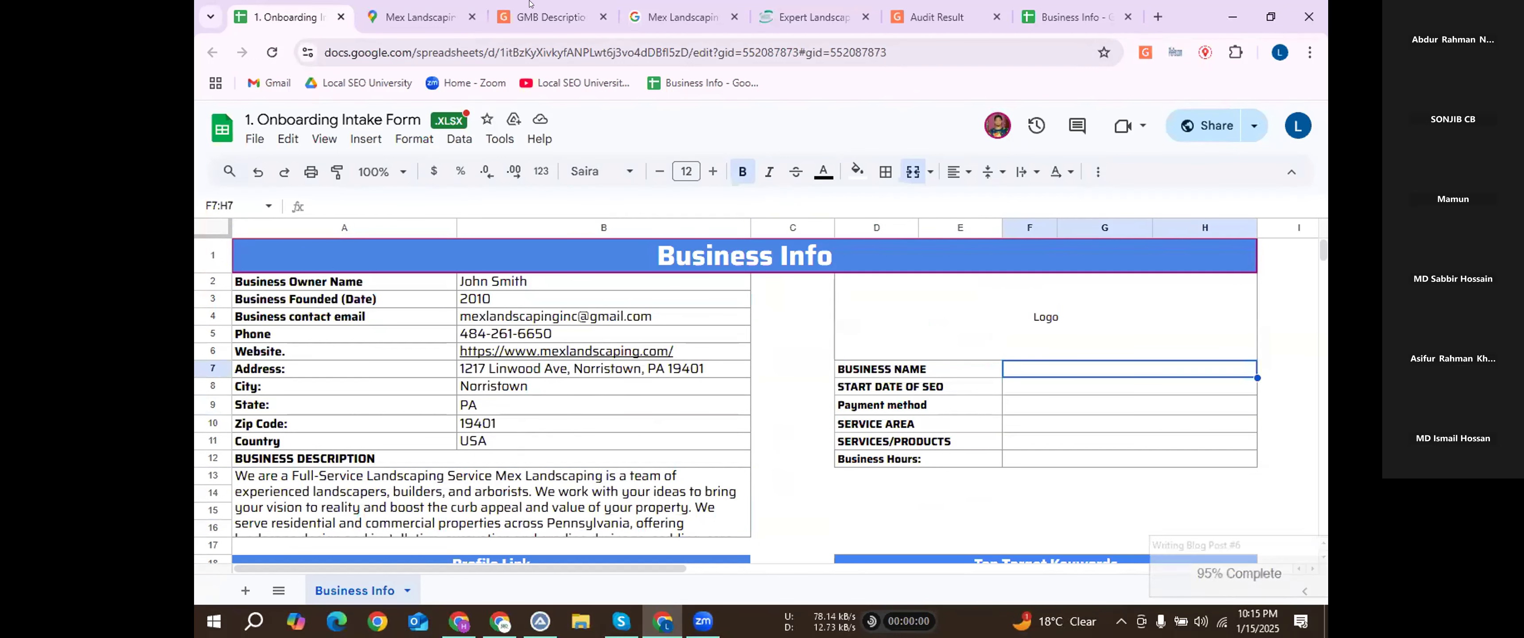
left_click(422, 16)
scroll(372, 232, "up", 3)
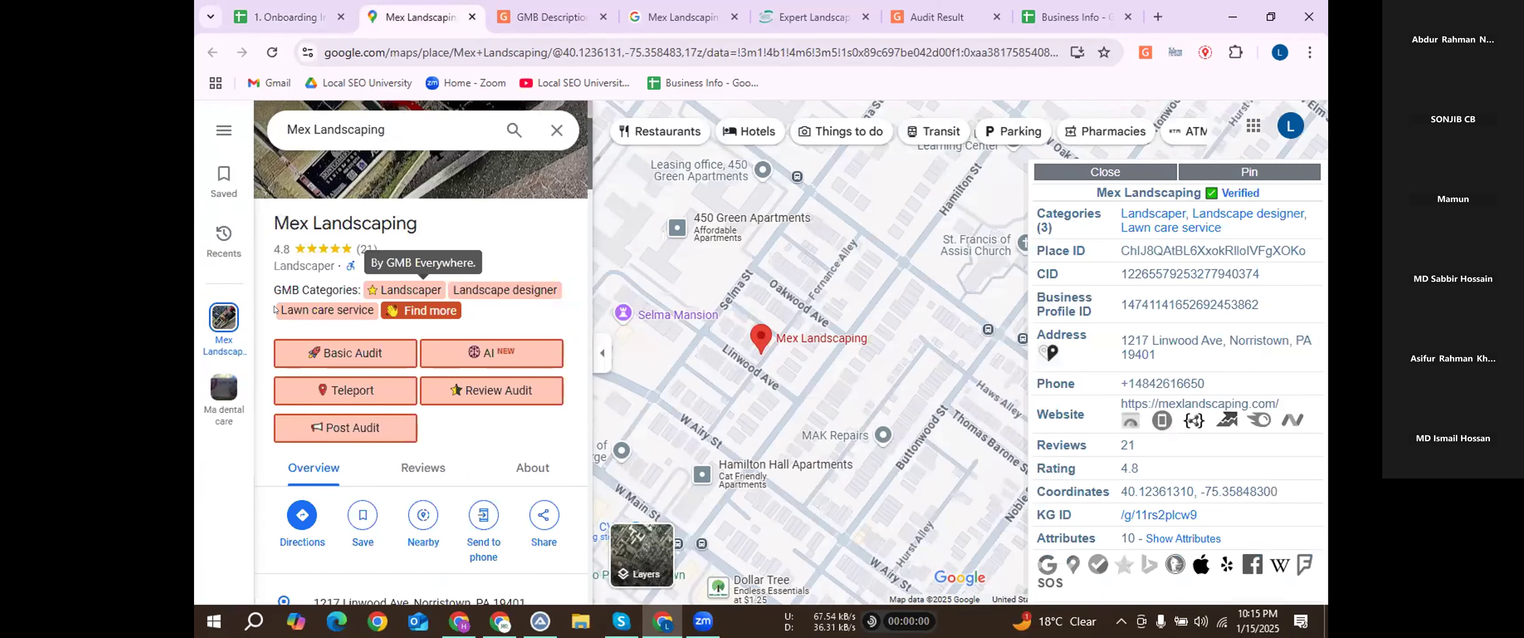
left_click_drag(273, 324, 418, 324)
key("ctrl+c")
left_click(288, 17)
double_click(1007, 367)
key("ctrl+v")
Examine the START DATE OF SEO row and the Payment method row below it.
left_click(900, 391)
left_click(1024, 387)
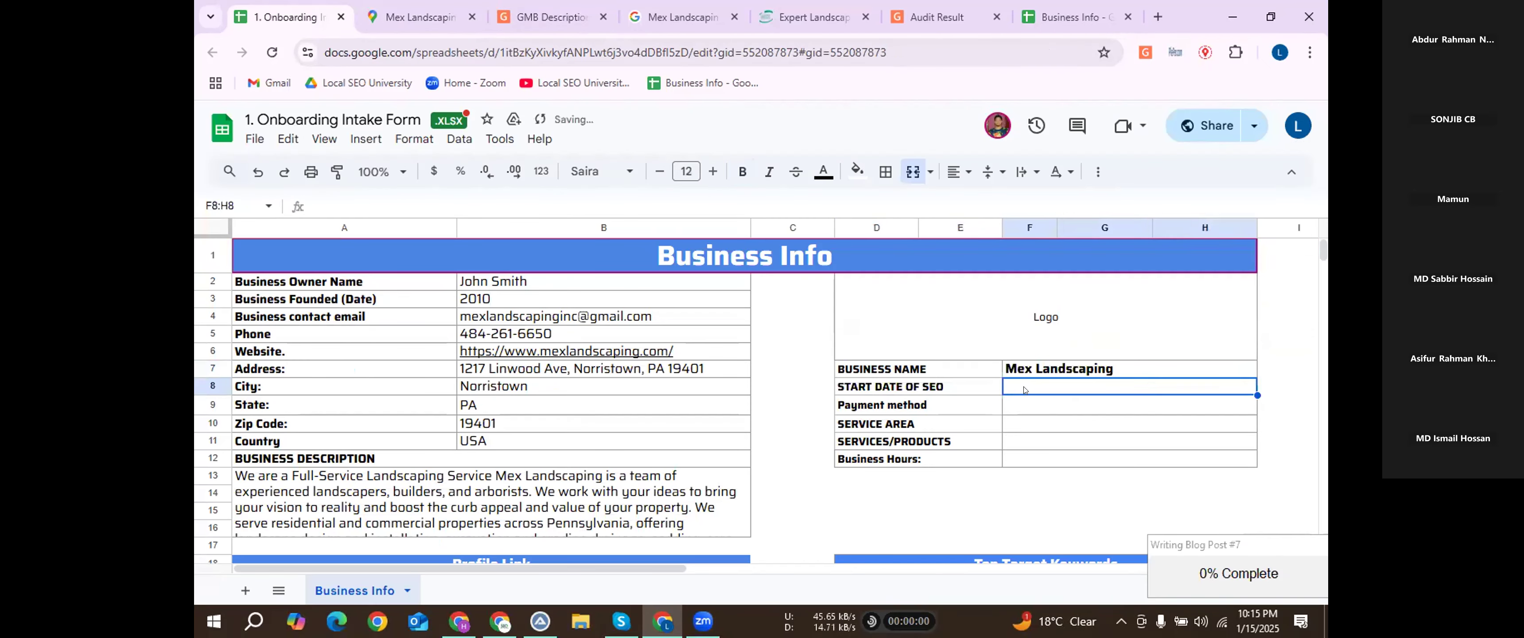
left_click(890, 381)
left_click(1024, 385)
left_click(889, 407)
left_click(875, 391)
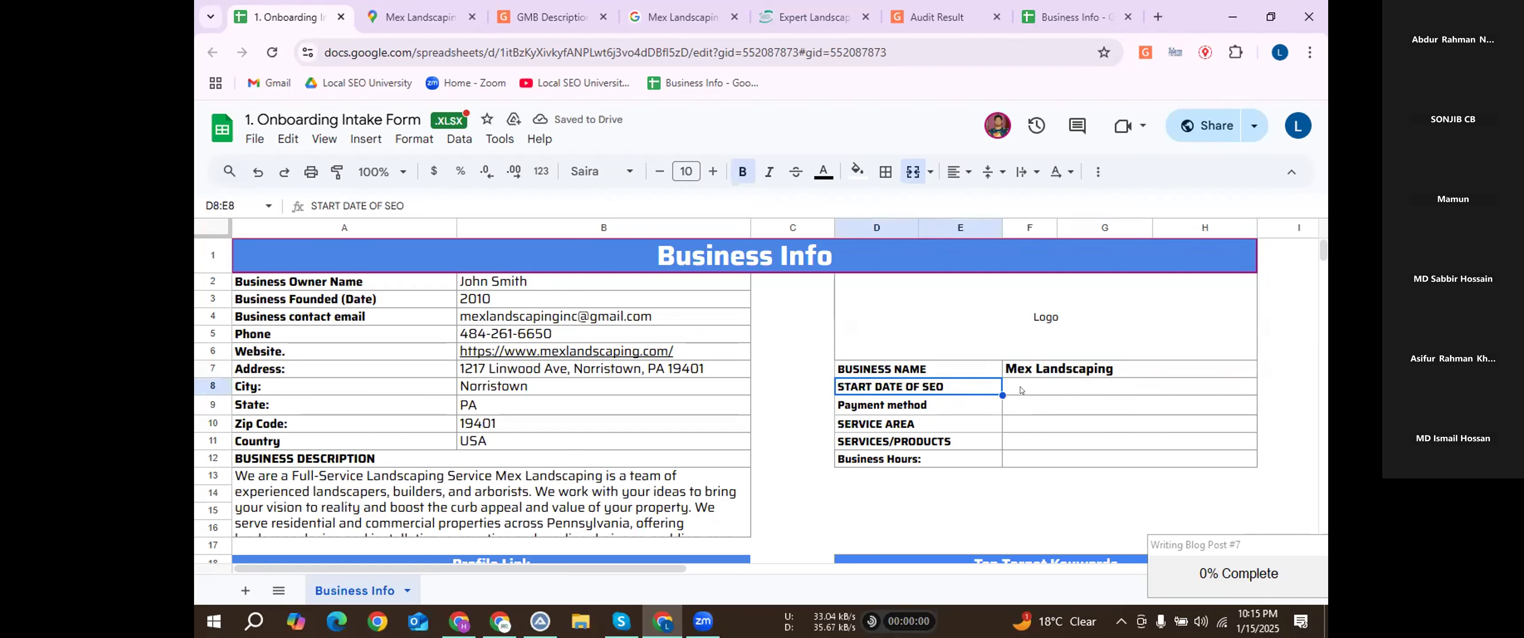
double_click(1015, 382)
Enter "Cash & Credit" as the Payment method.
left_click(982, 405)
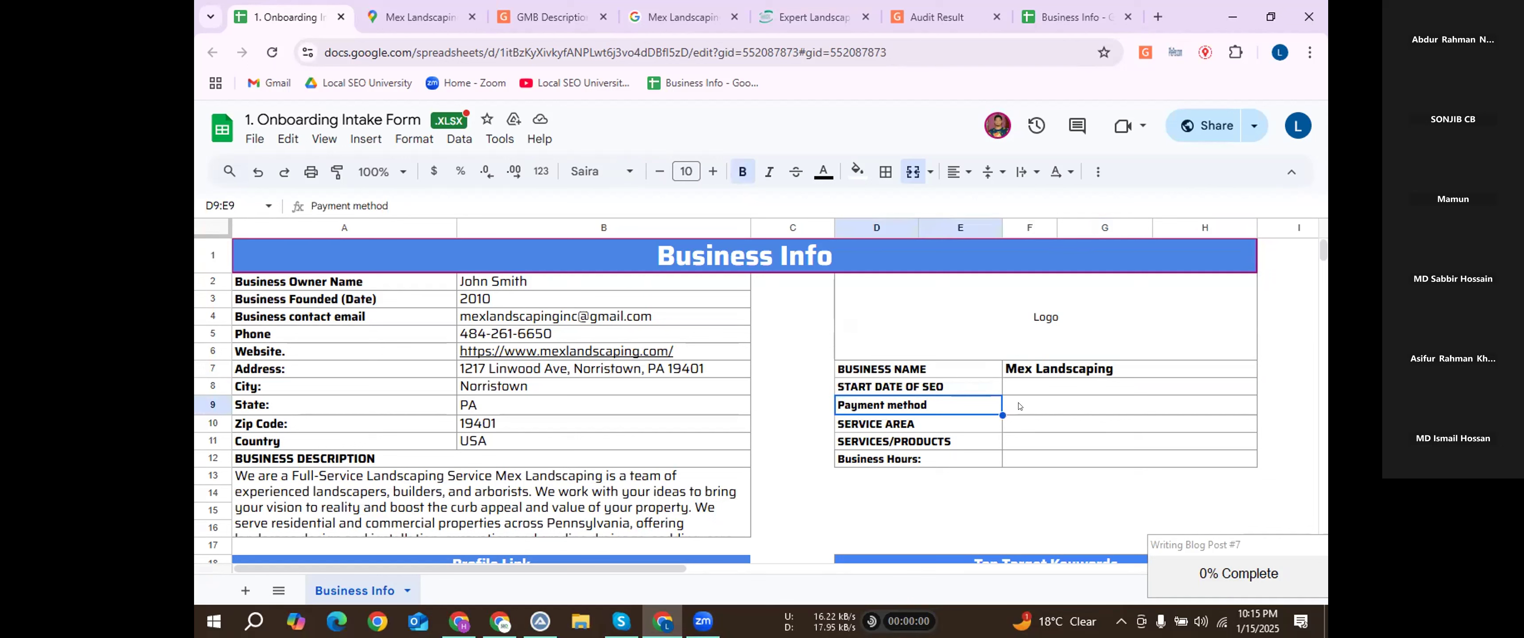
left_click(1019, 406)
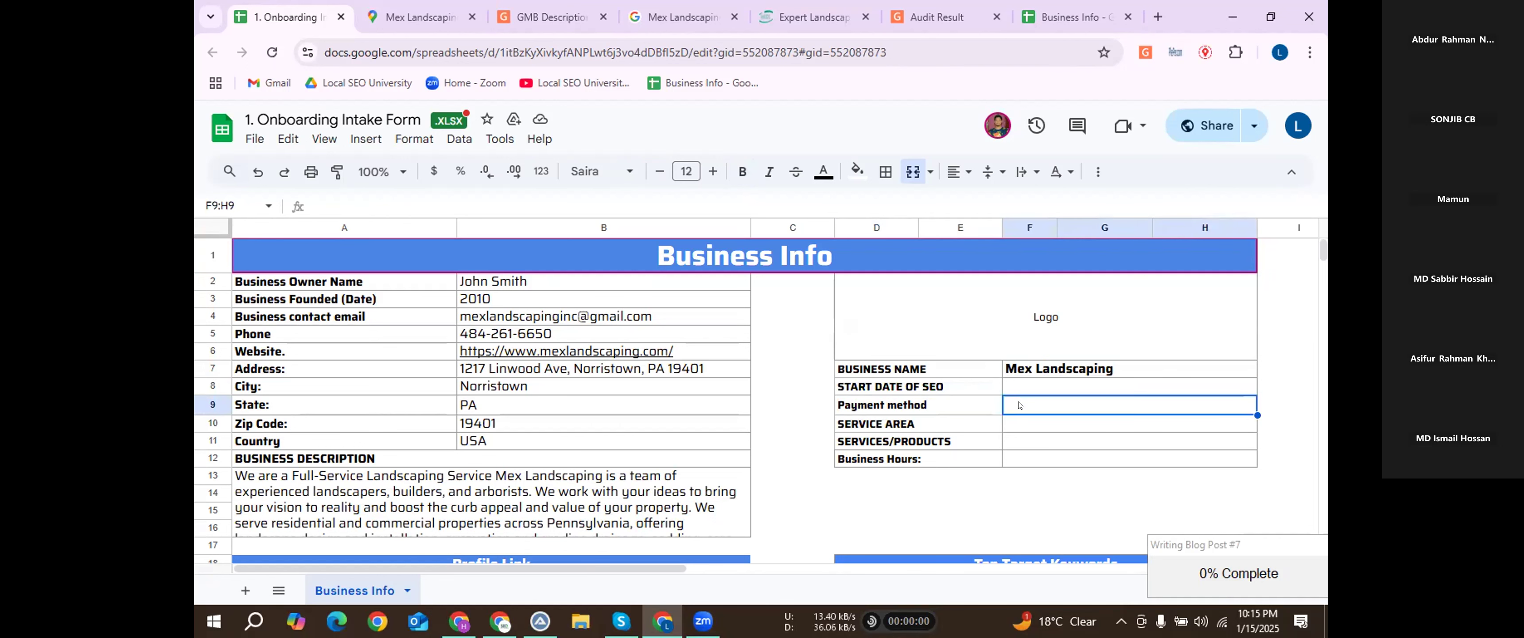
left_click(979, 414)
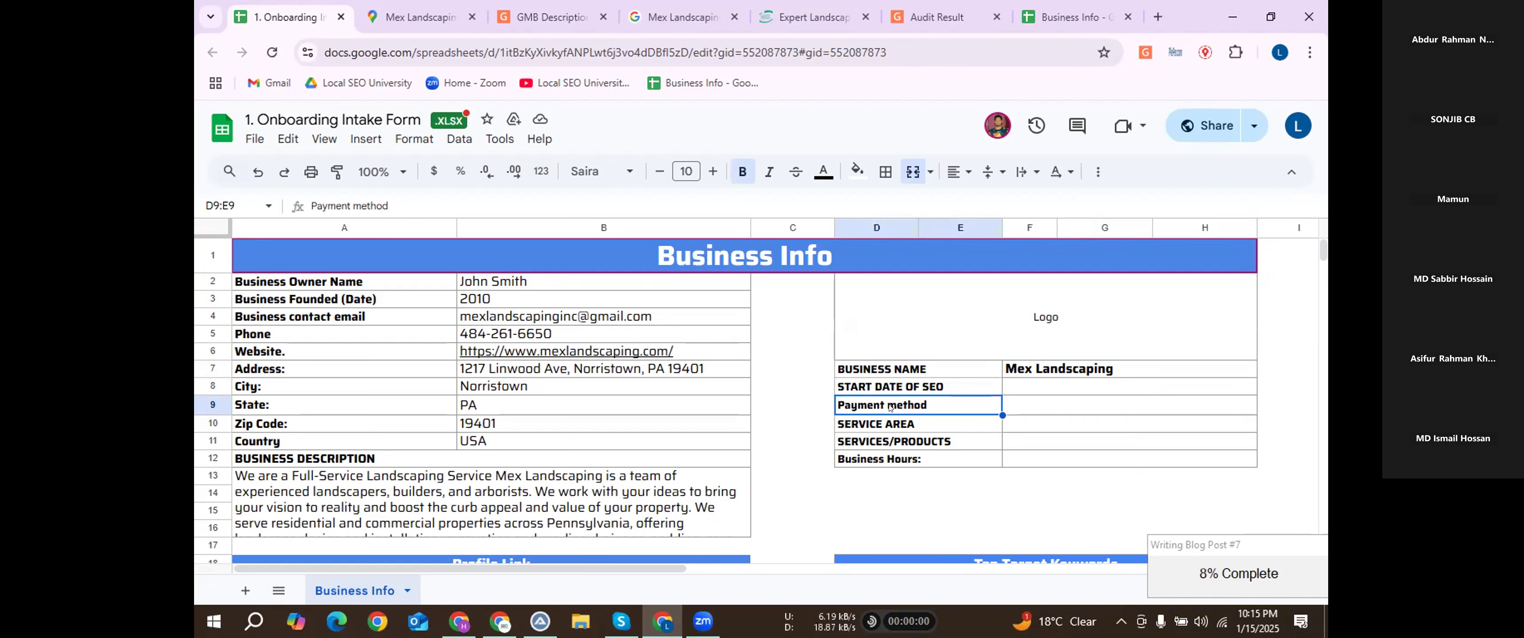
left_click(470, 405)
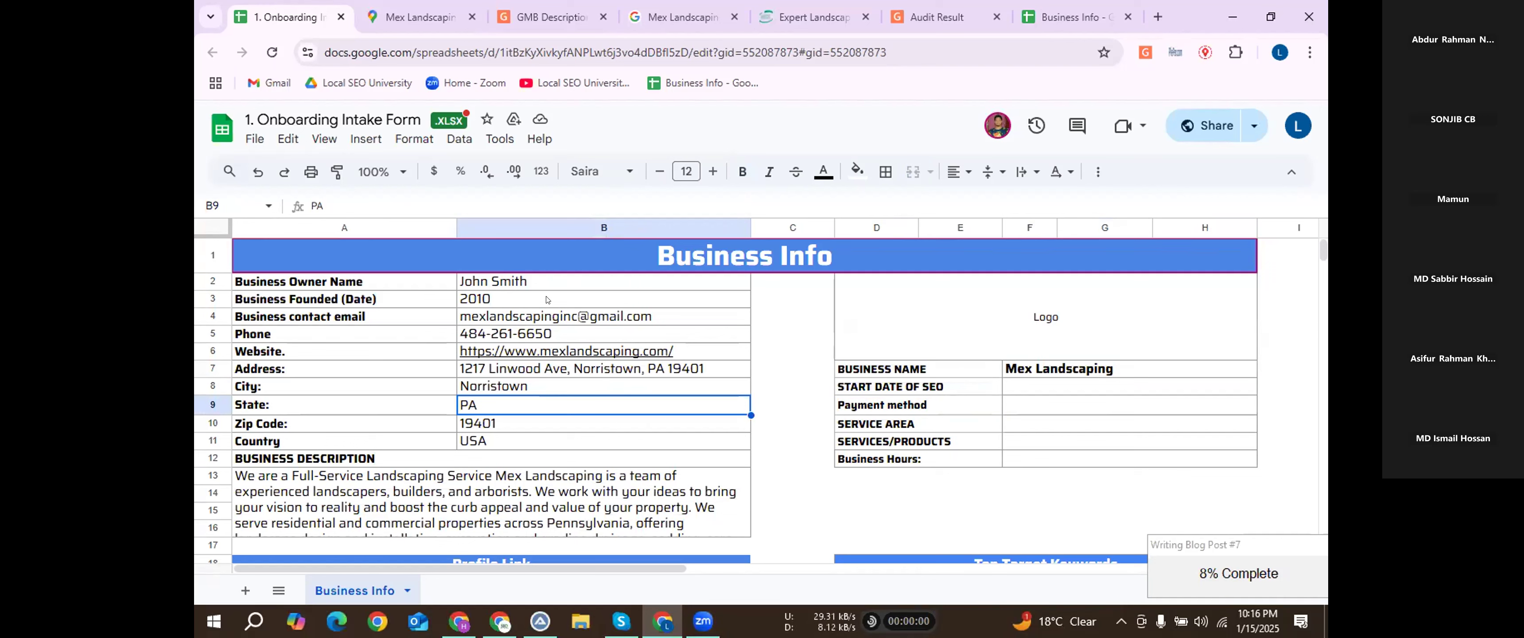
left_click(1019, 407)
type("Ca")
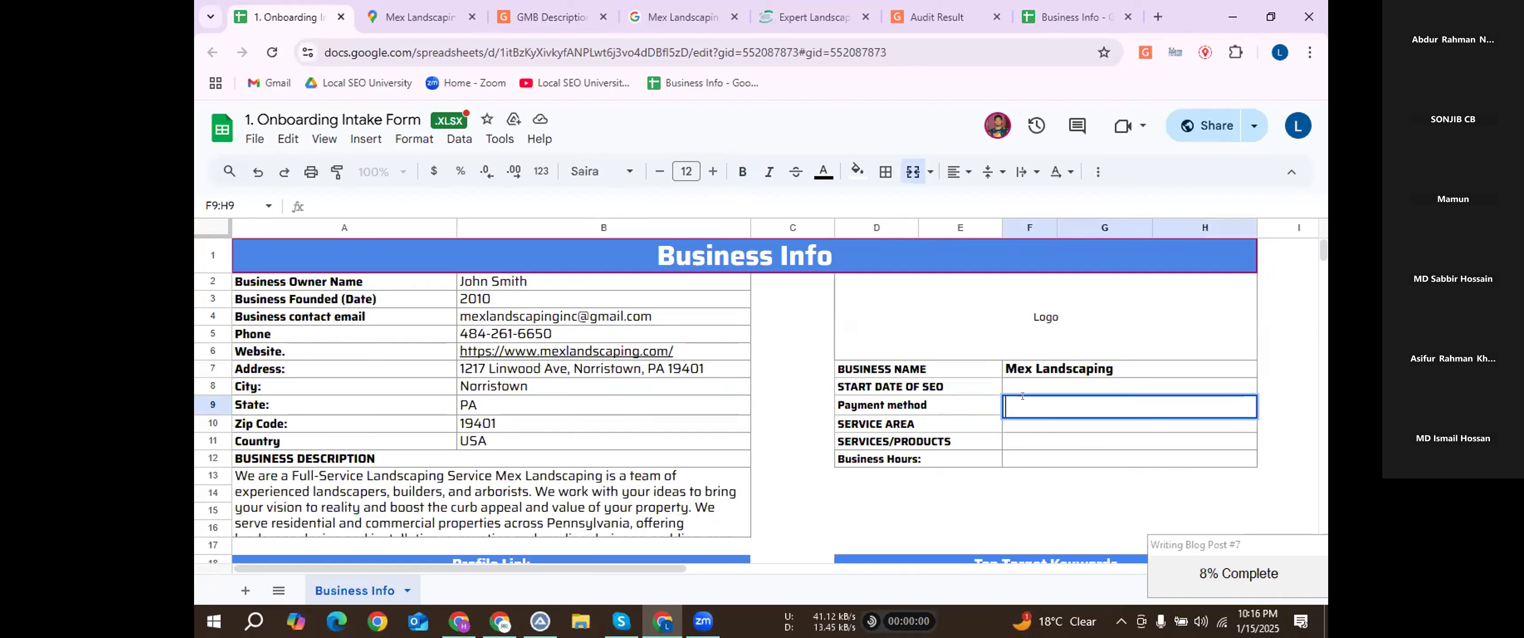
type("sh")
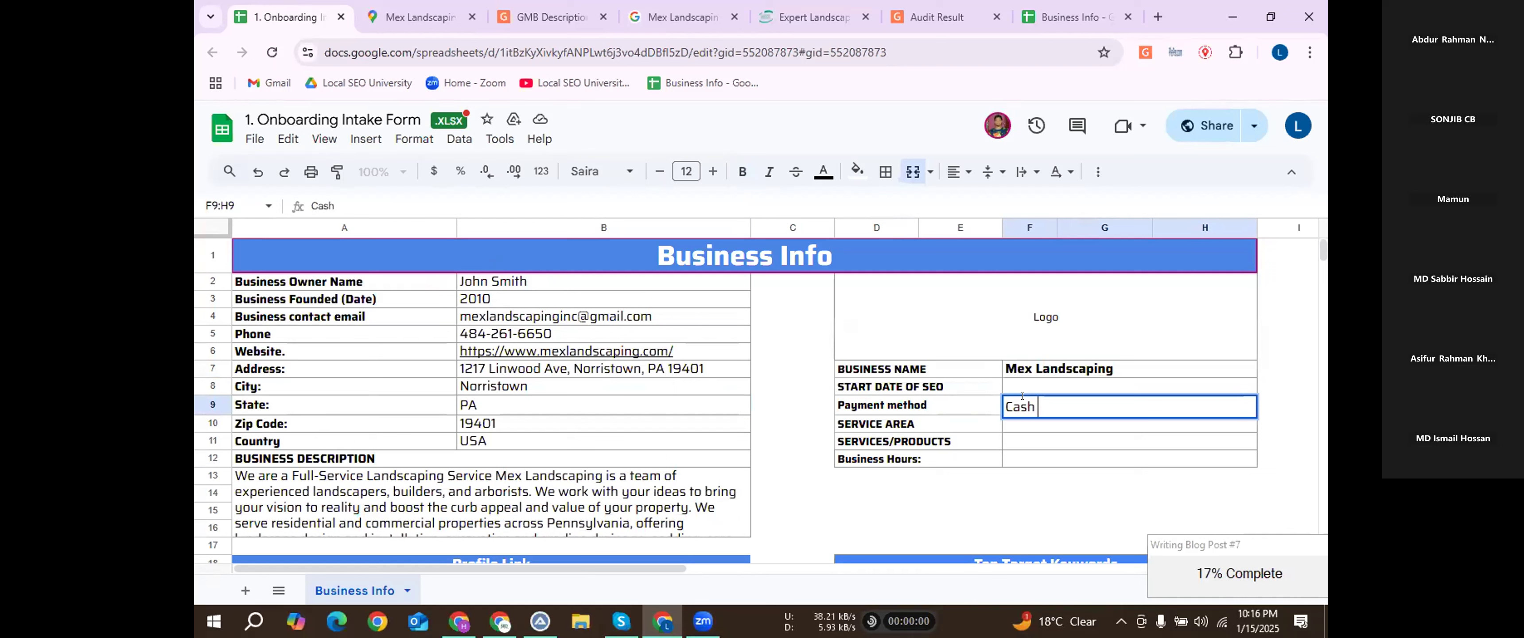
type(" & Credit")
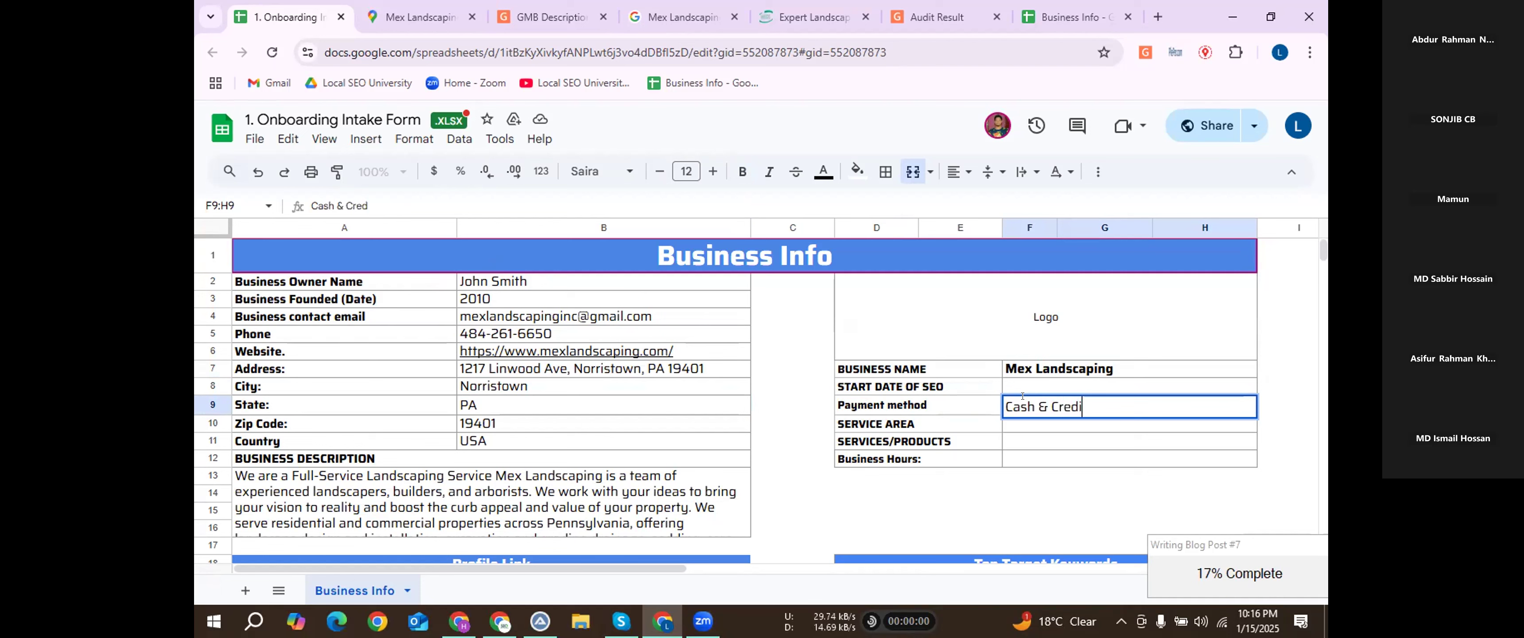
left_click(900, 422)
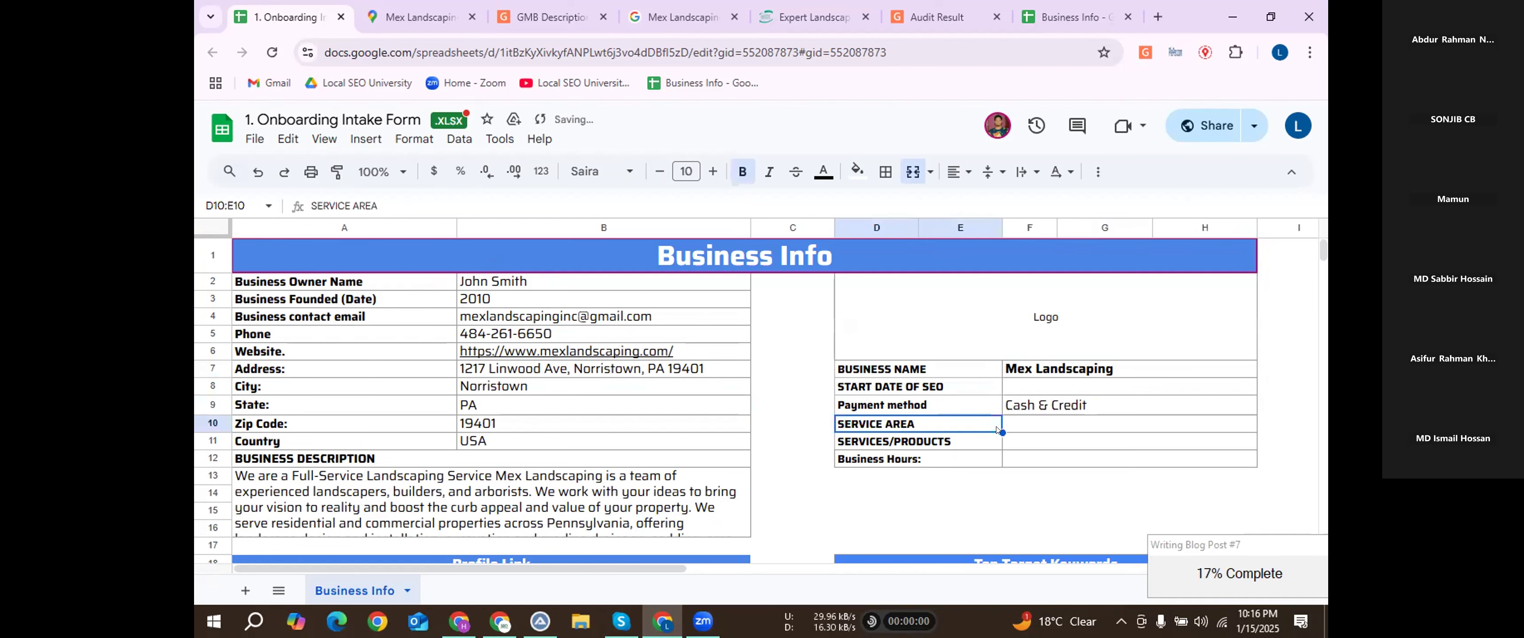
Check the description generator, the Google search profile and the Maps listing for the business's service area.
left_click(1021, 422)
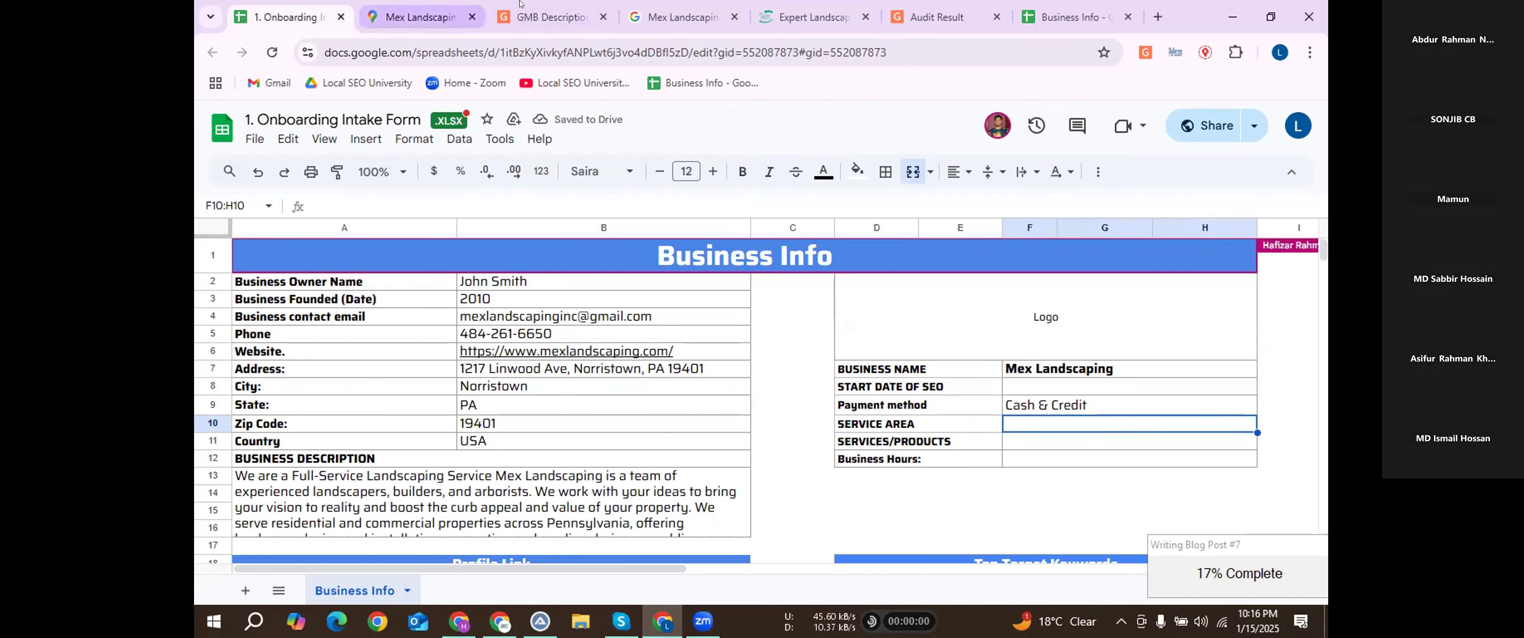
left_click(542, 3)
scroll(579, 373, "up", 7)
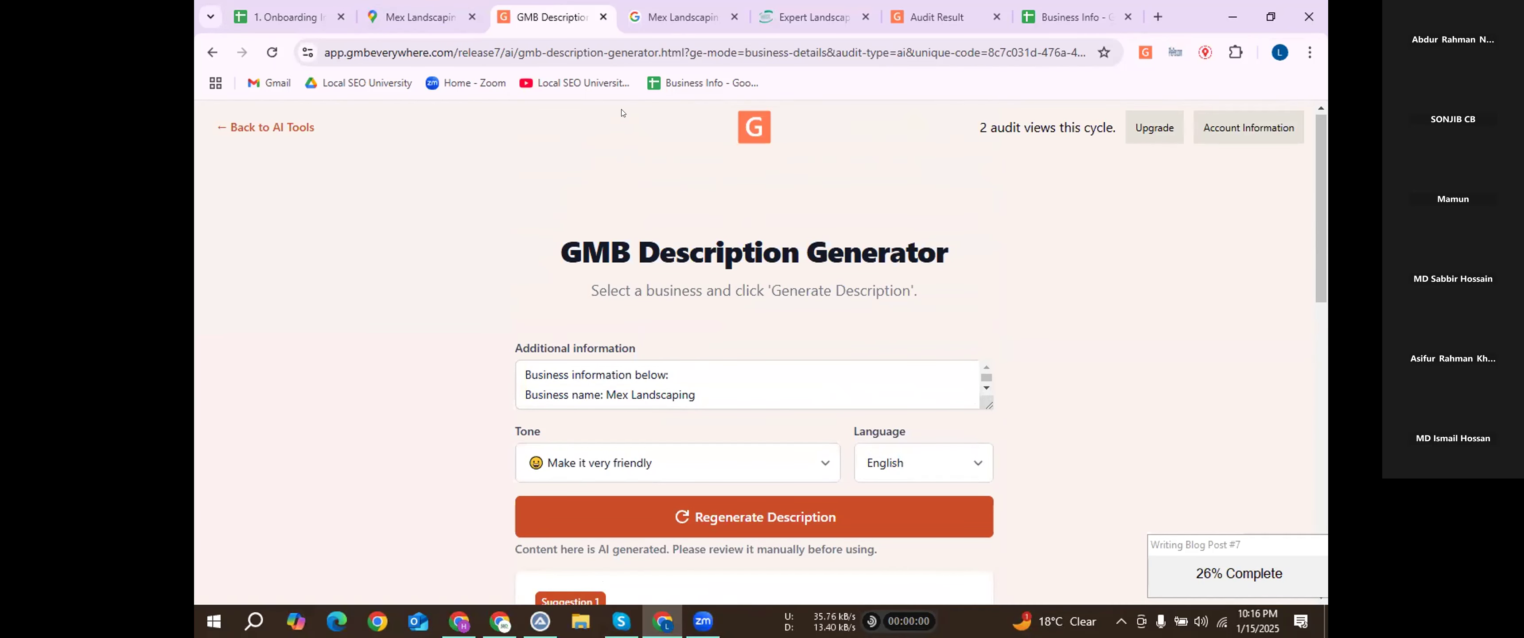
left_click(656, 16)
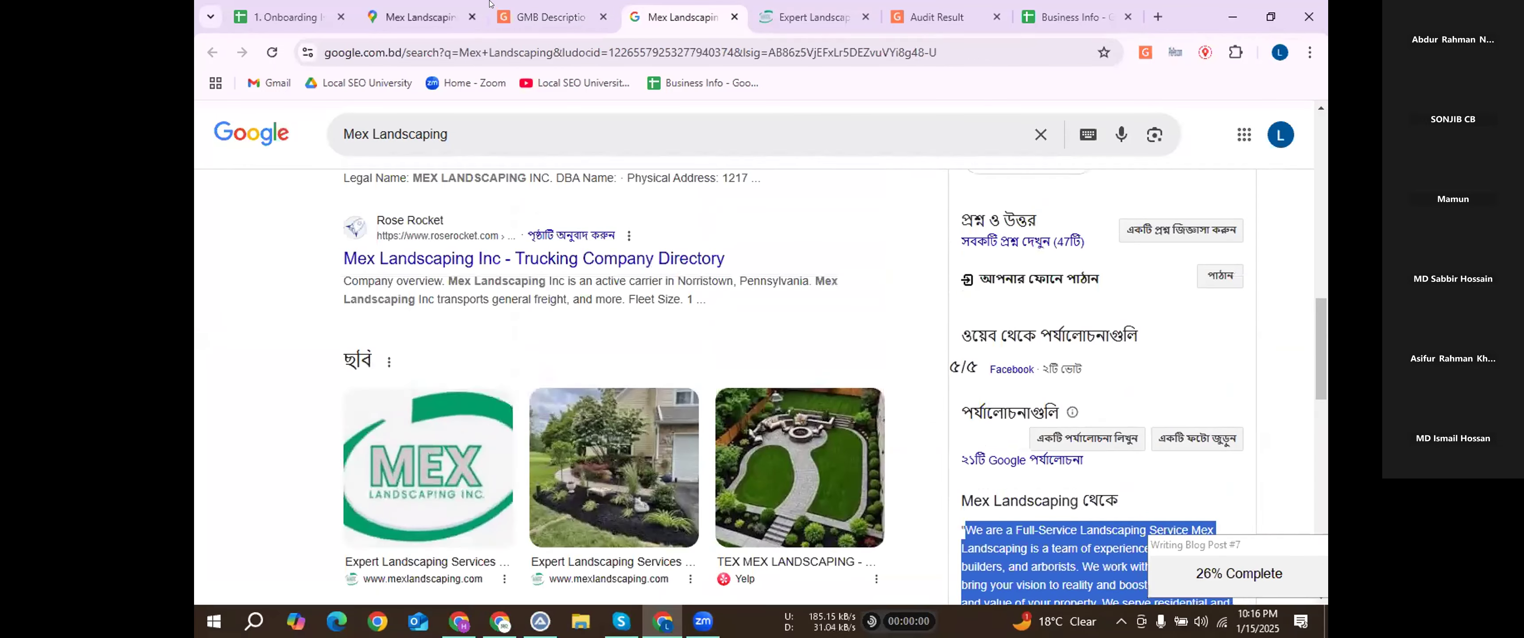
left_click(493, 5)
left_click(417, 17)
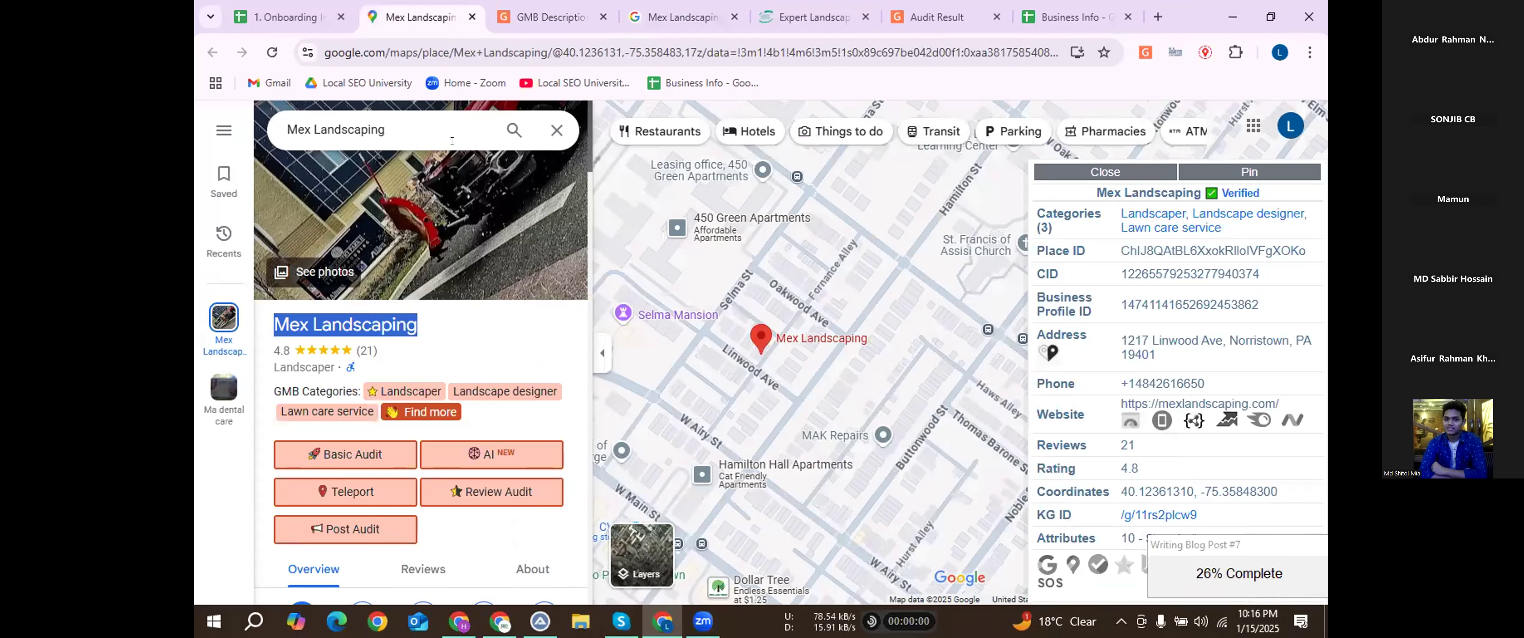
scroll(451, 141, "down", 3)
Open the Norristown, PA service area page on the Mex Landscaping website.
left_click(811, 17)
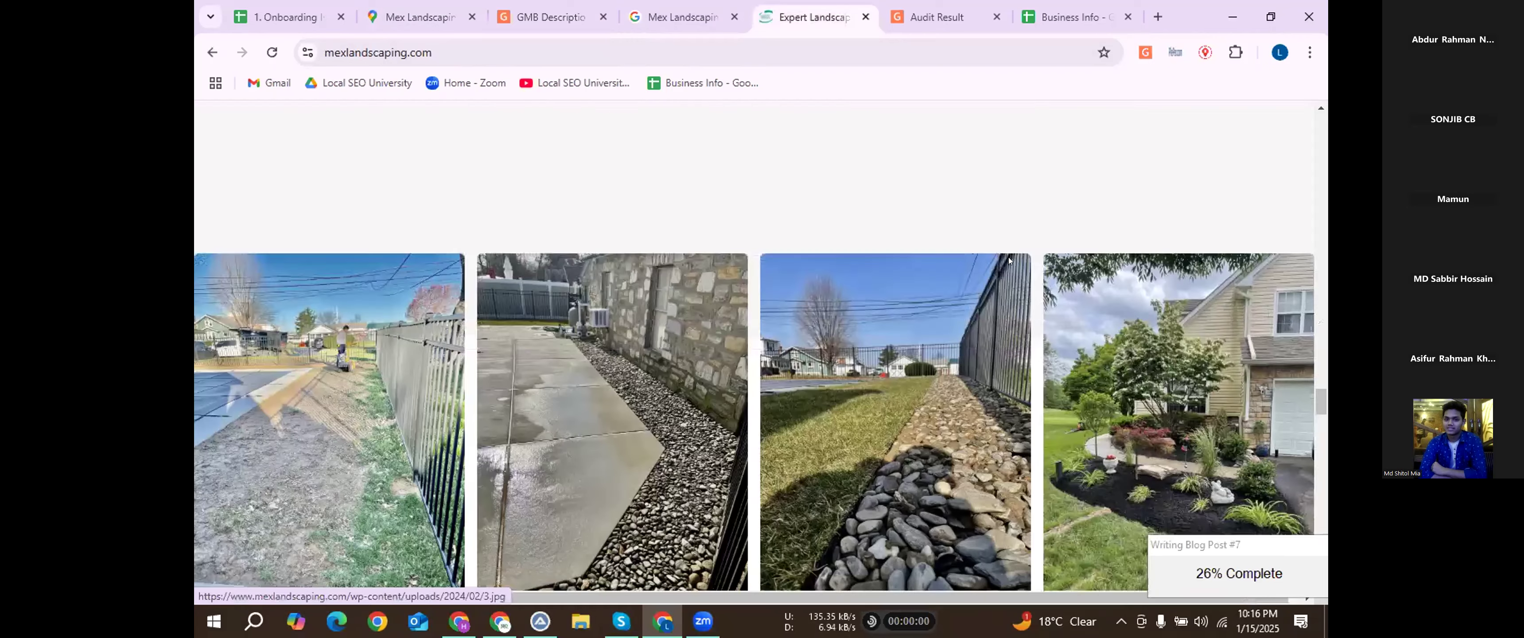
scroll(1008, 261, "up", 15)
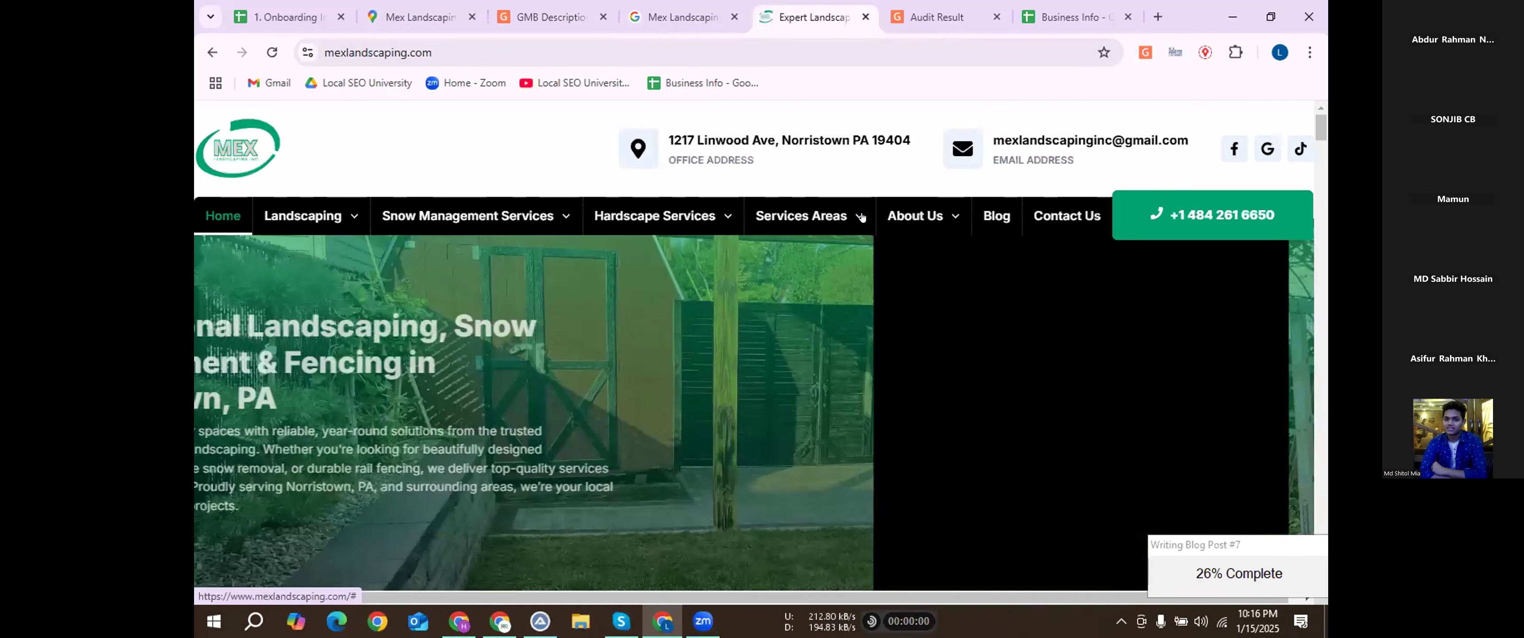
mouse_move(861, 217)
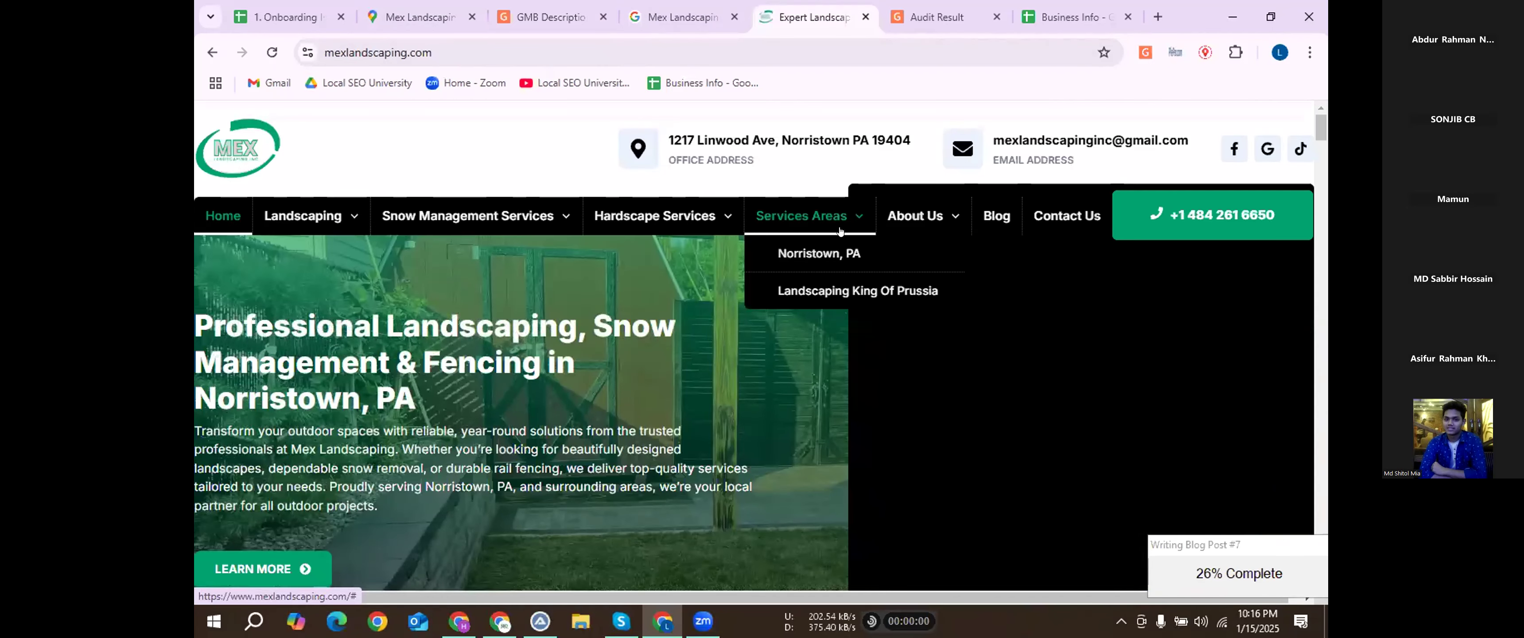
mouse_move(756, 249)
left_mouse_down()
mouse_move(721, 249)
mouse_move(786, 263)
mouse_move(768, 256)
left_mouse_up()
left_click(768, 256)
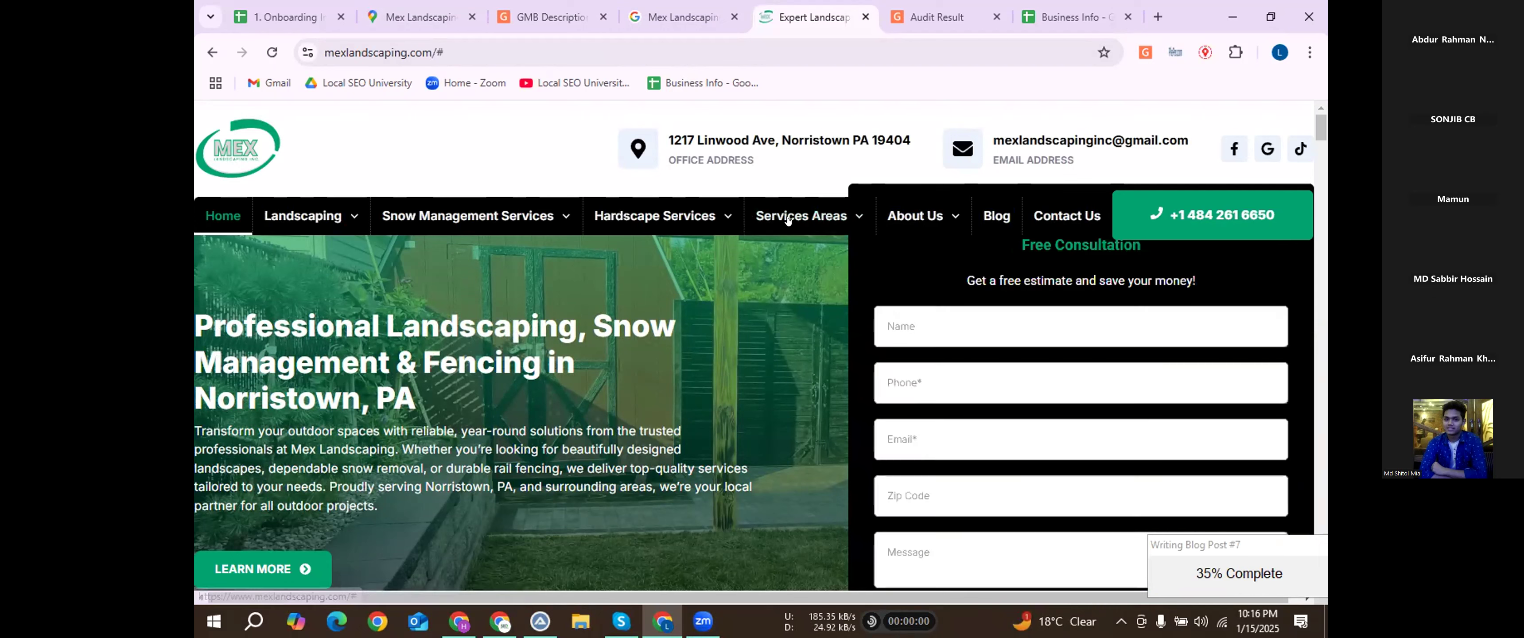
left_click(801, 261)
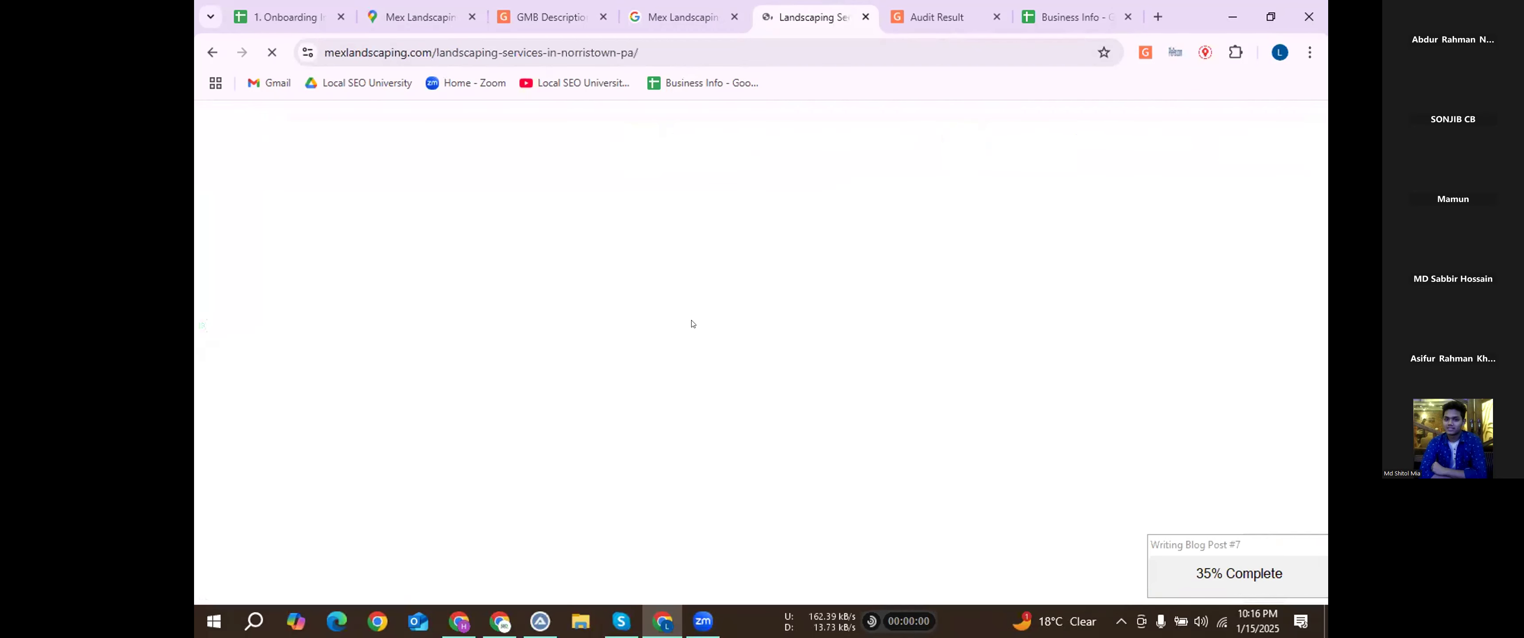
scroll(624, 391, "down", 5)
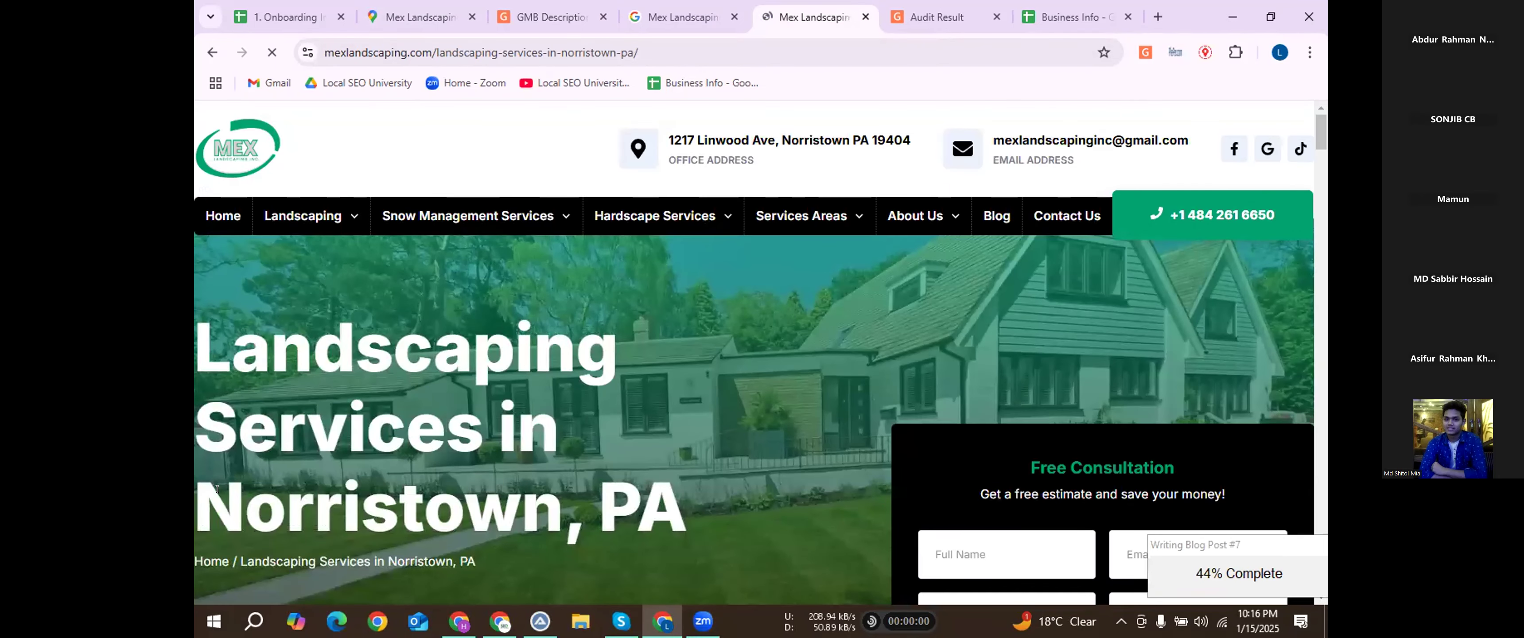
Copy "Norristown, PA" from the service page heading into the SERVICE AREA cell of the Onboarding Intake Form.
left_click_drag(201, 473, 686, 508)
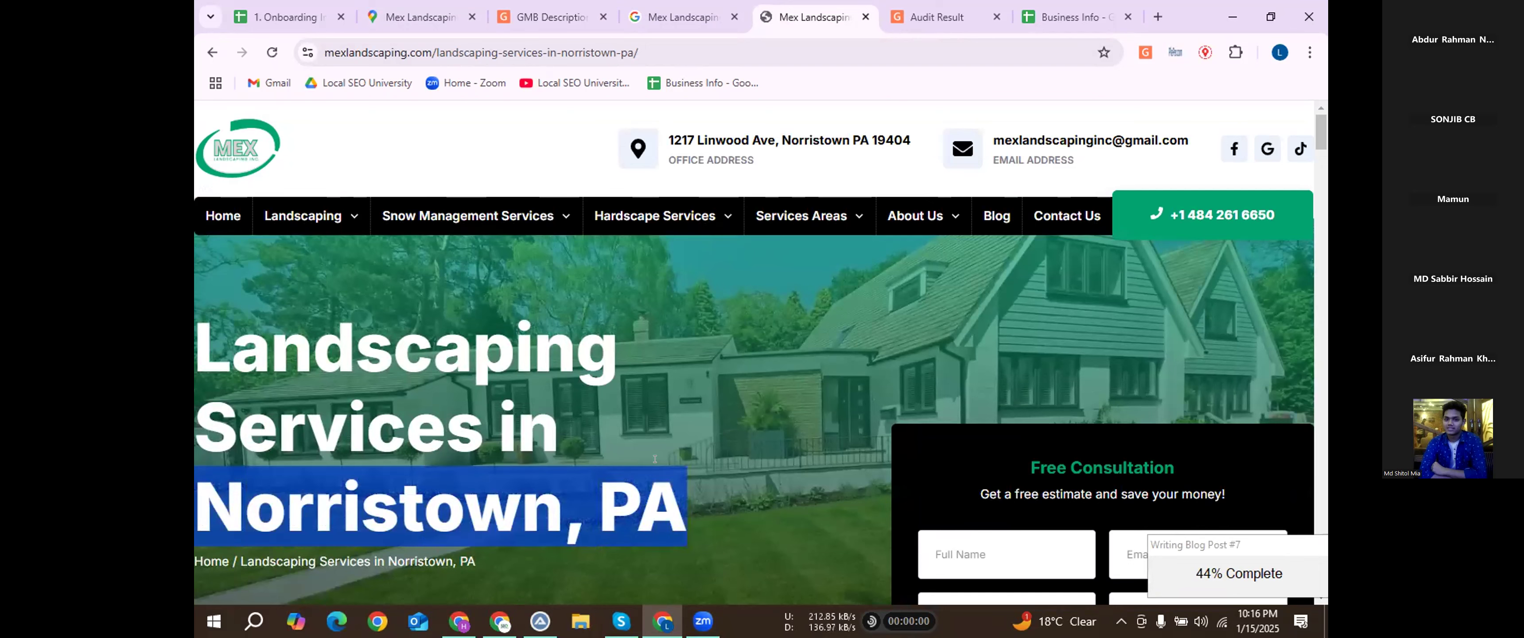
left_click(233, 12)
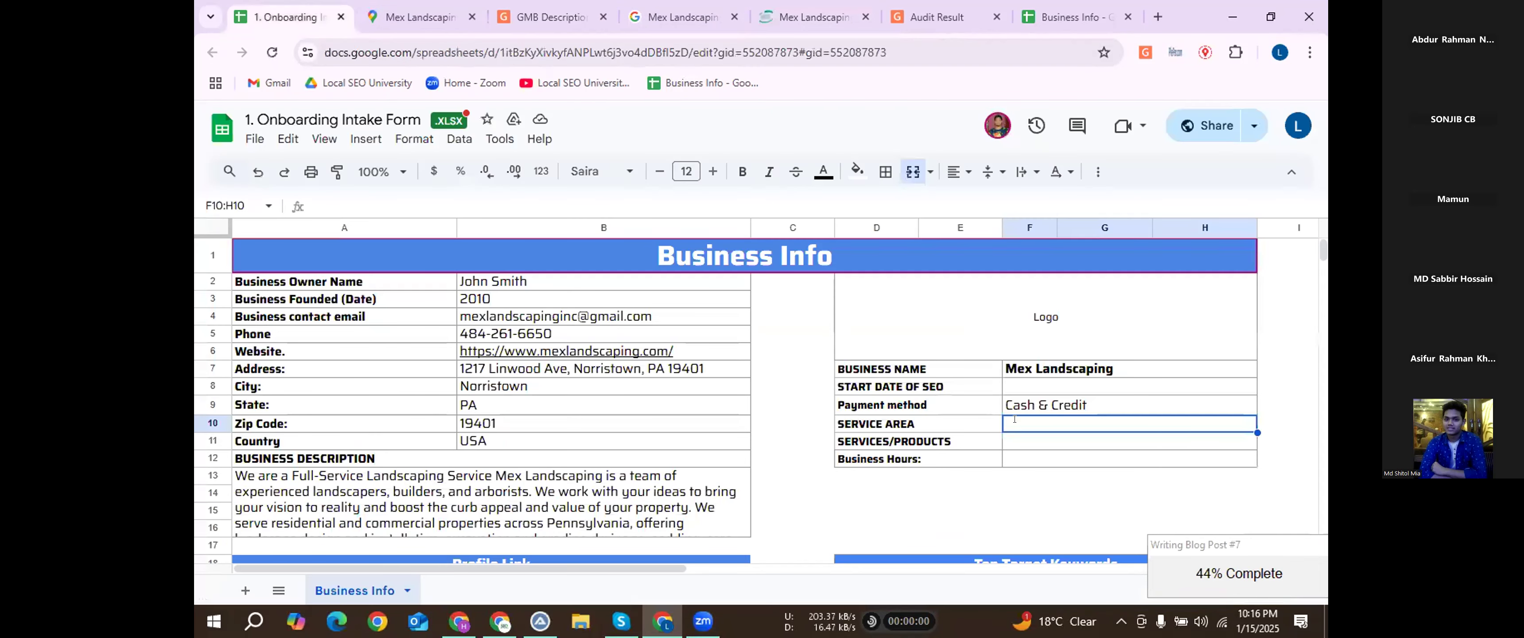
key("ctrl+v")
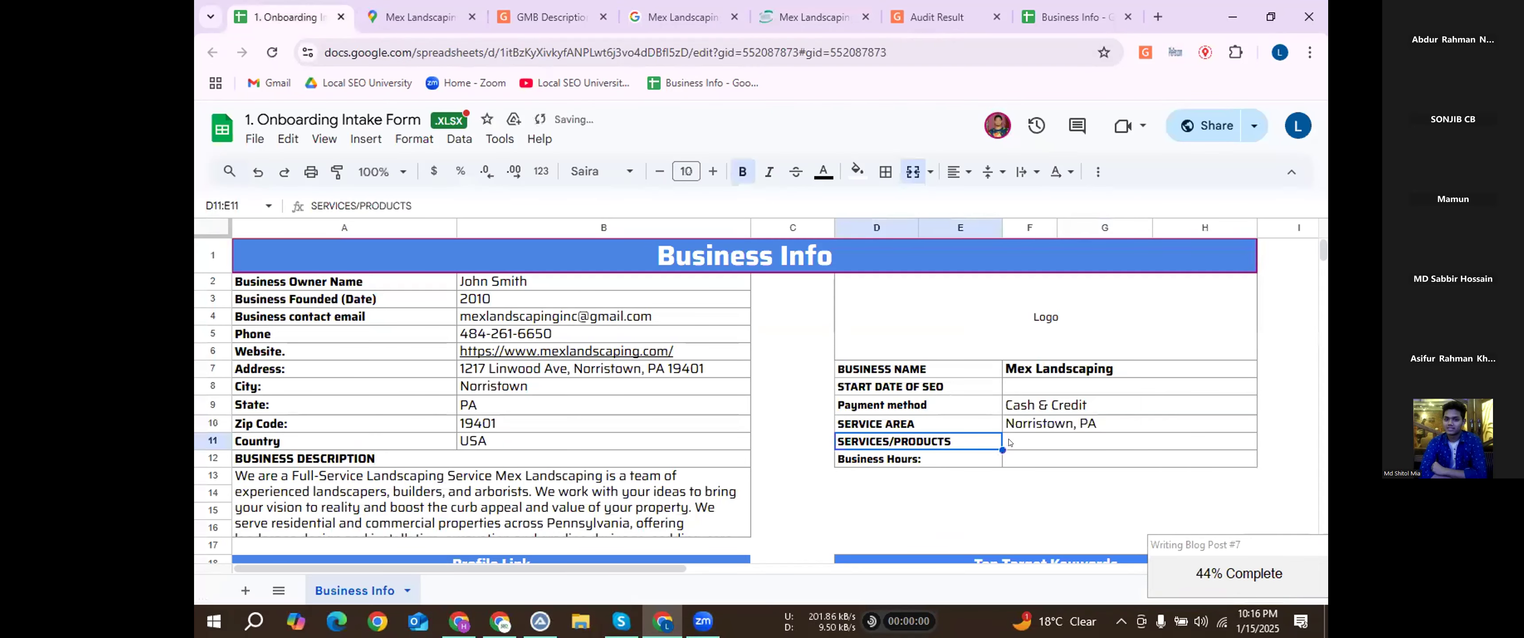
Examine the SERVICES/PRODUCTS row and its empty value cell in the intake form.
left_click(1012, 439)
left_click(959, 442)
left_click(1035, 442)
left_click(956, 444)
double_click(955, 443)
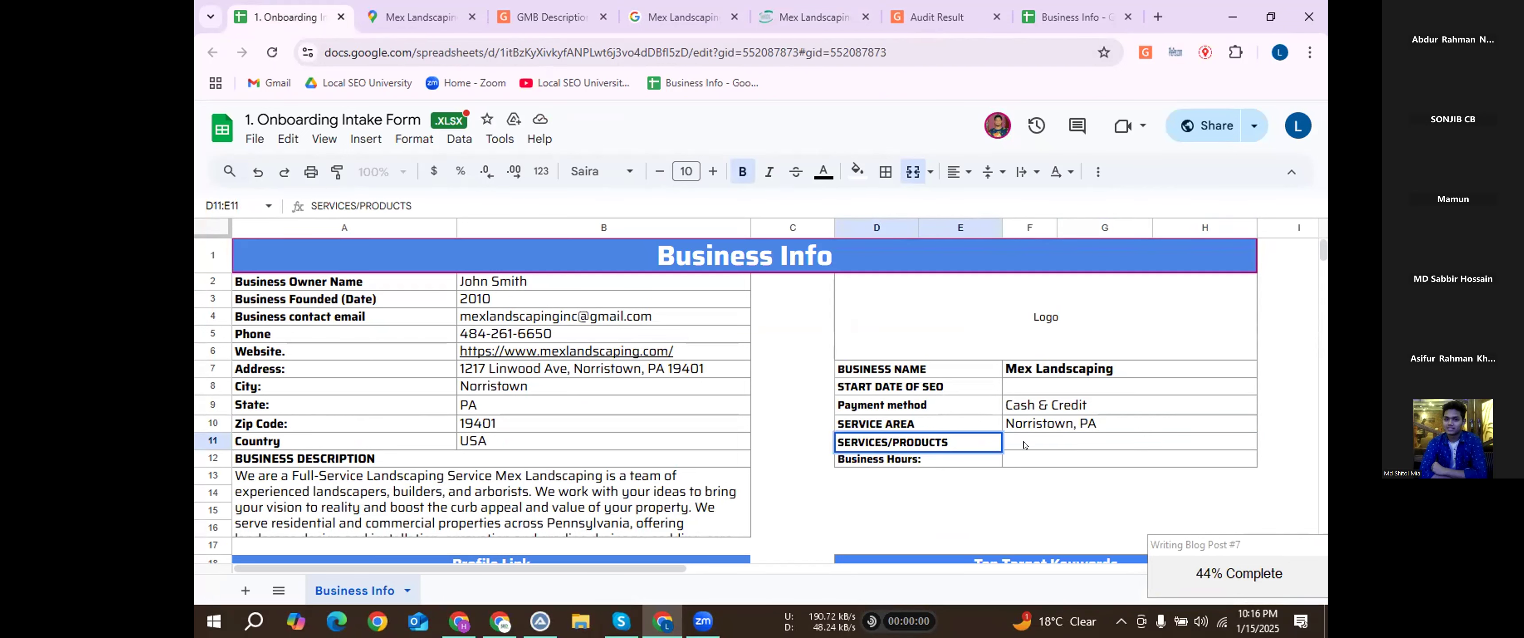
left_click(1009, 442)
left_click(958, 442)
left_click(1035, 436)
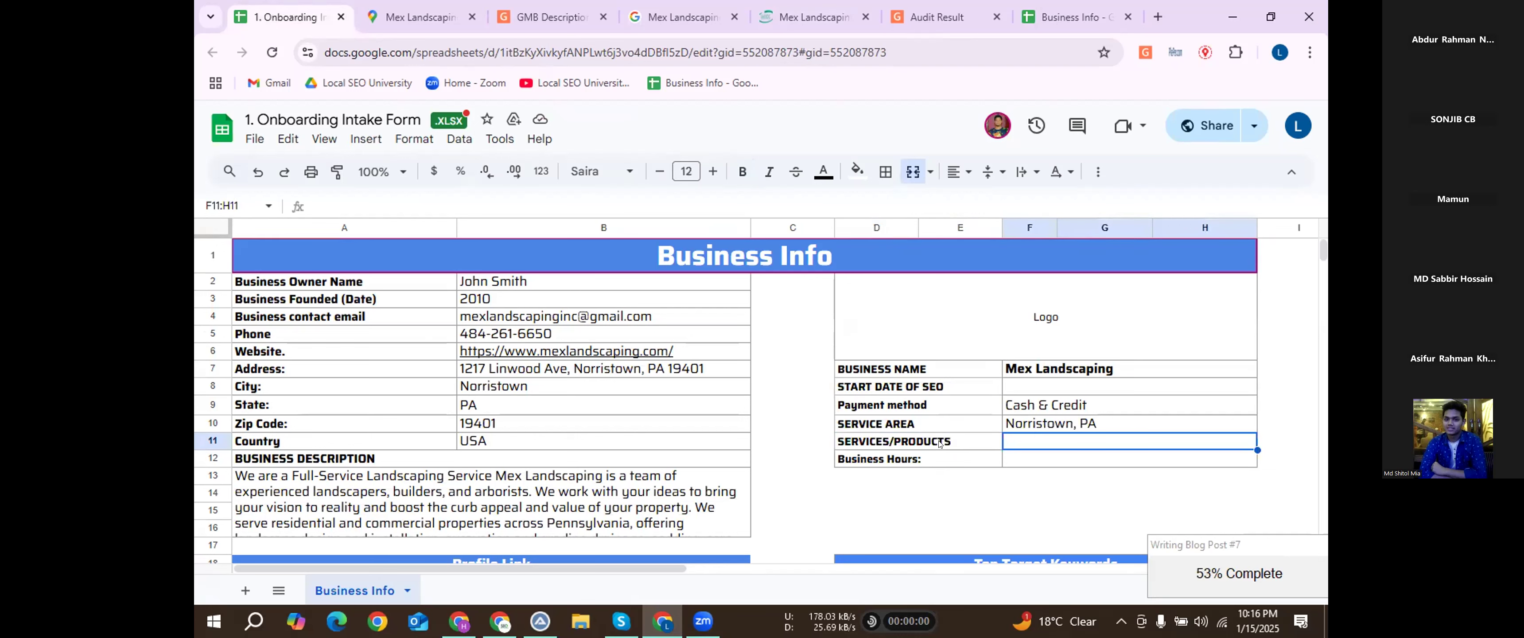
left_click(905, 444)
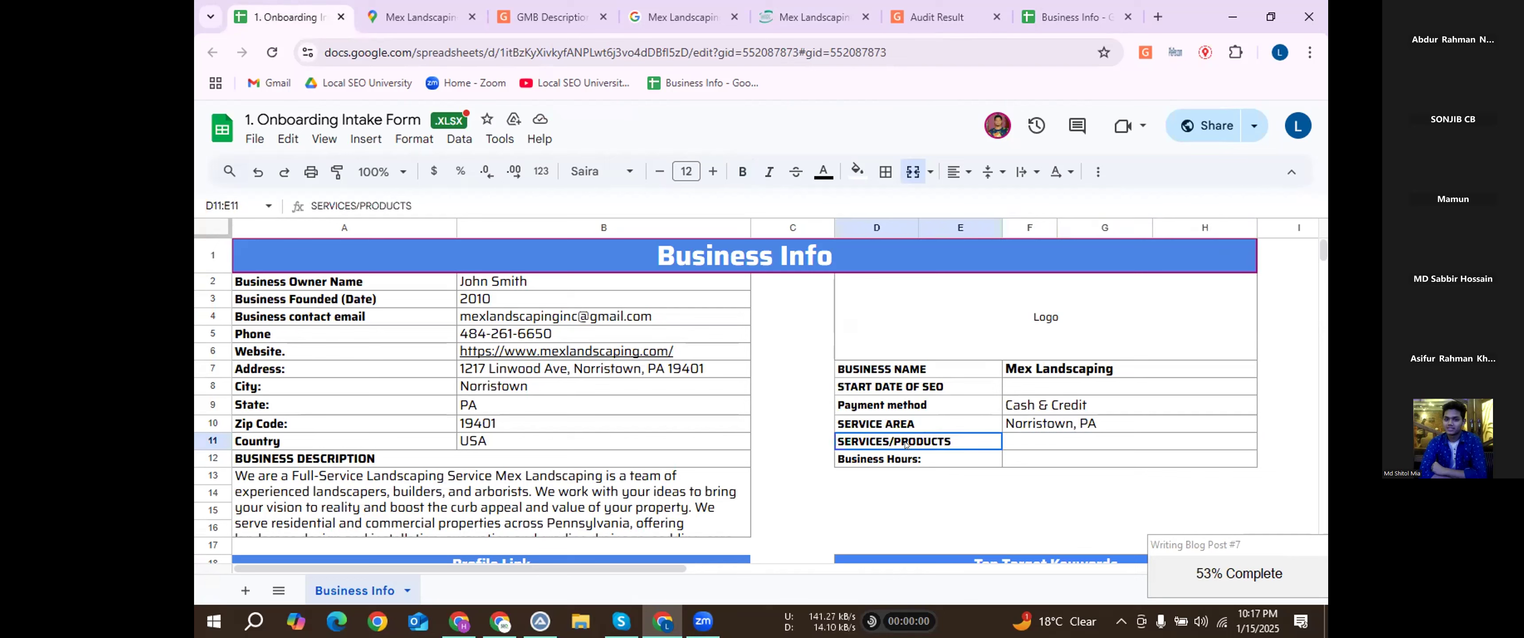
key("Right")
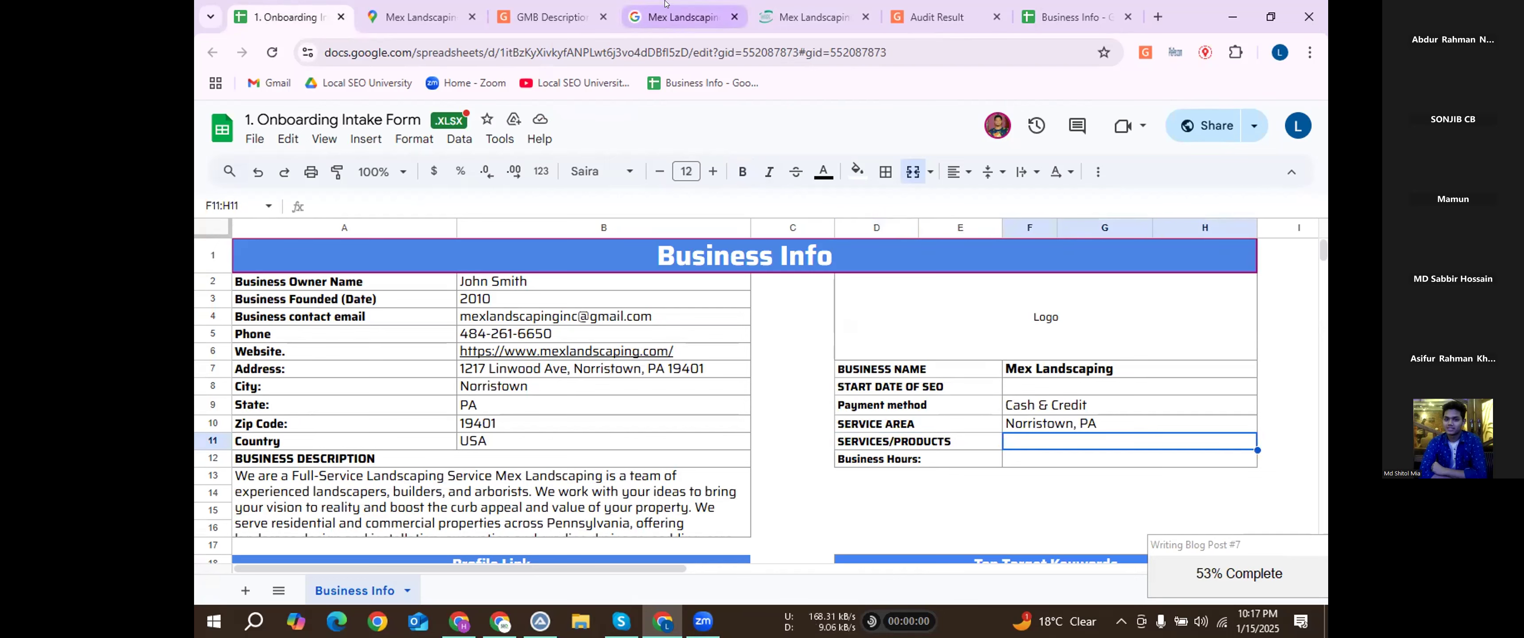
Review the snow management and landscaping services listed in the Mex Landscaping website's navigation, then return to the intake form.
left_click(668, 13)
left_click(811, 17)
mouse_move(453, 219)
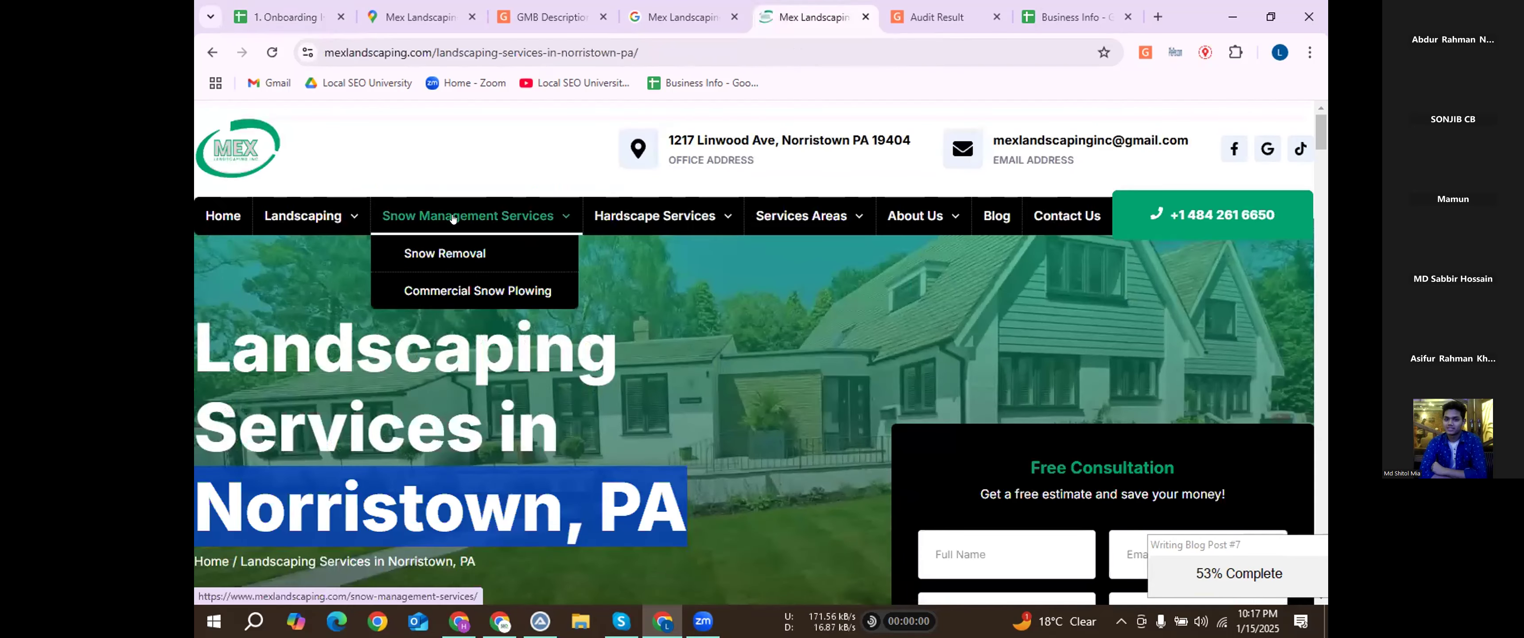
mouse_move(303, 217)
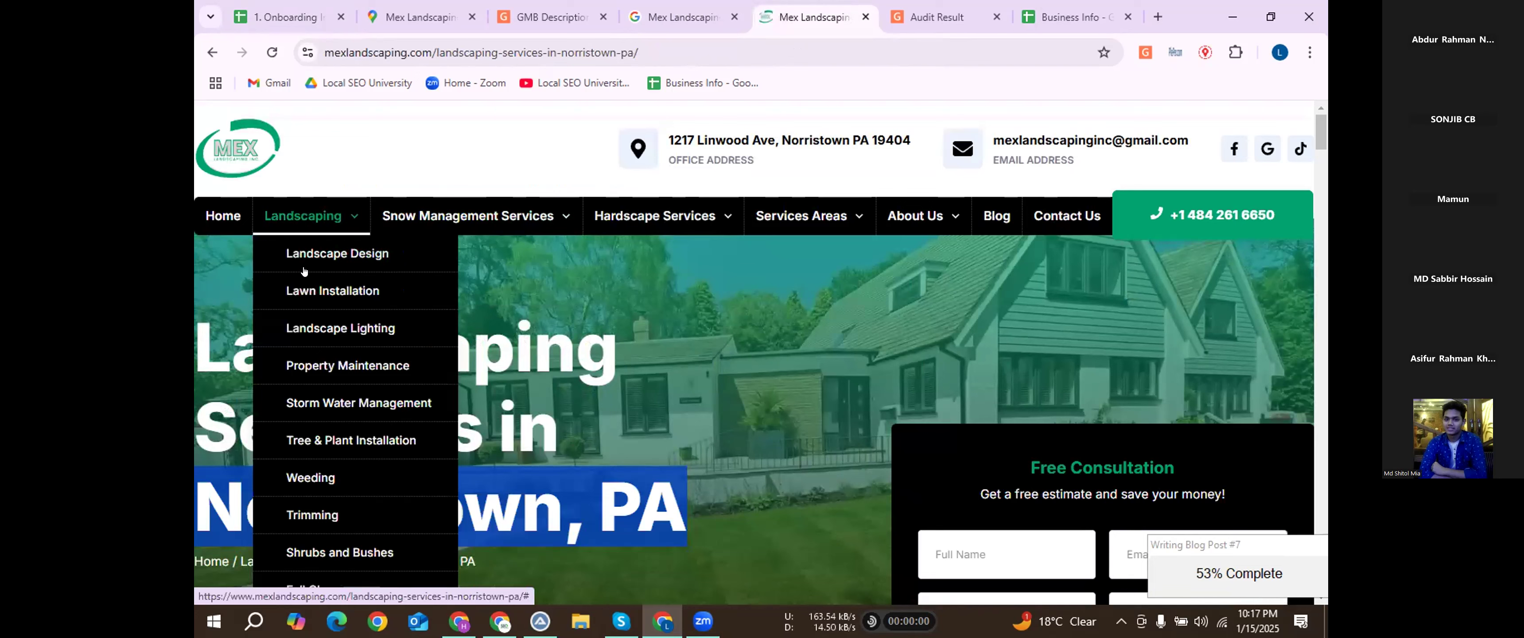
scroll(323, 350, "down", 1)
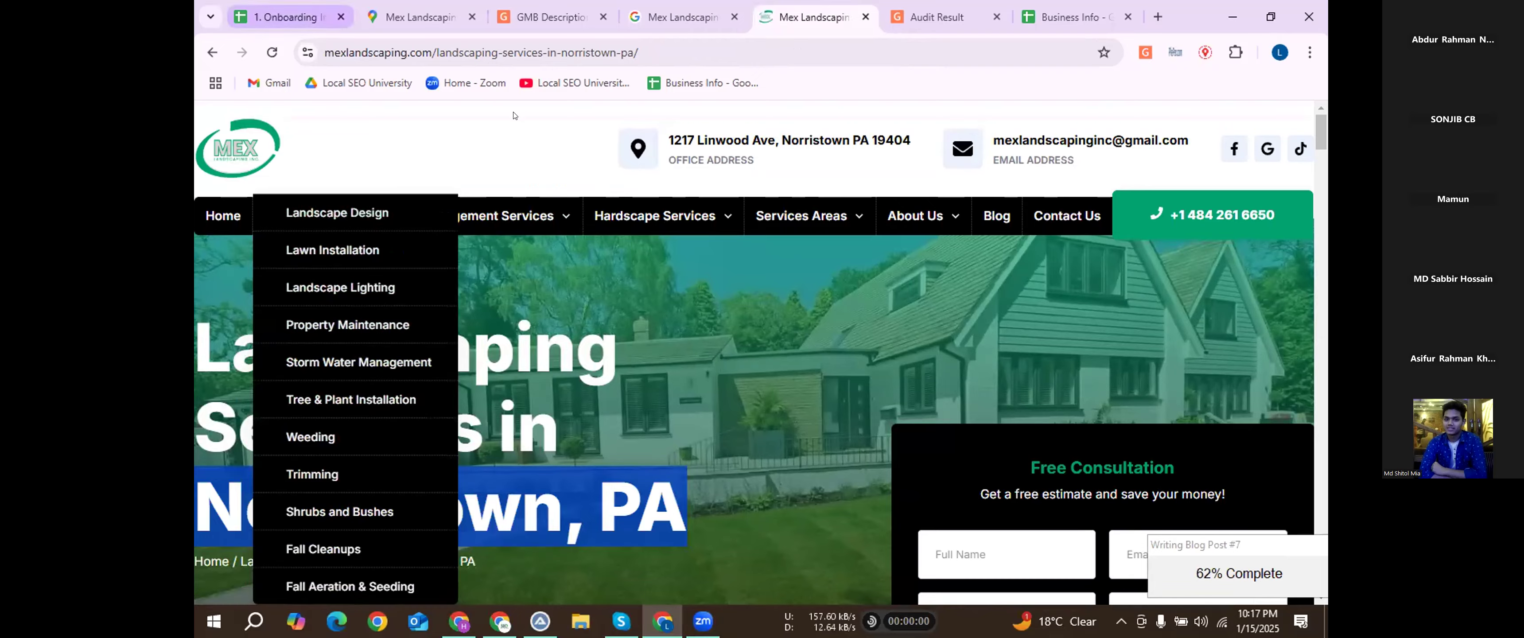
key("ctrl+1")
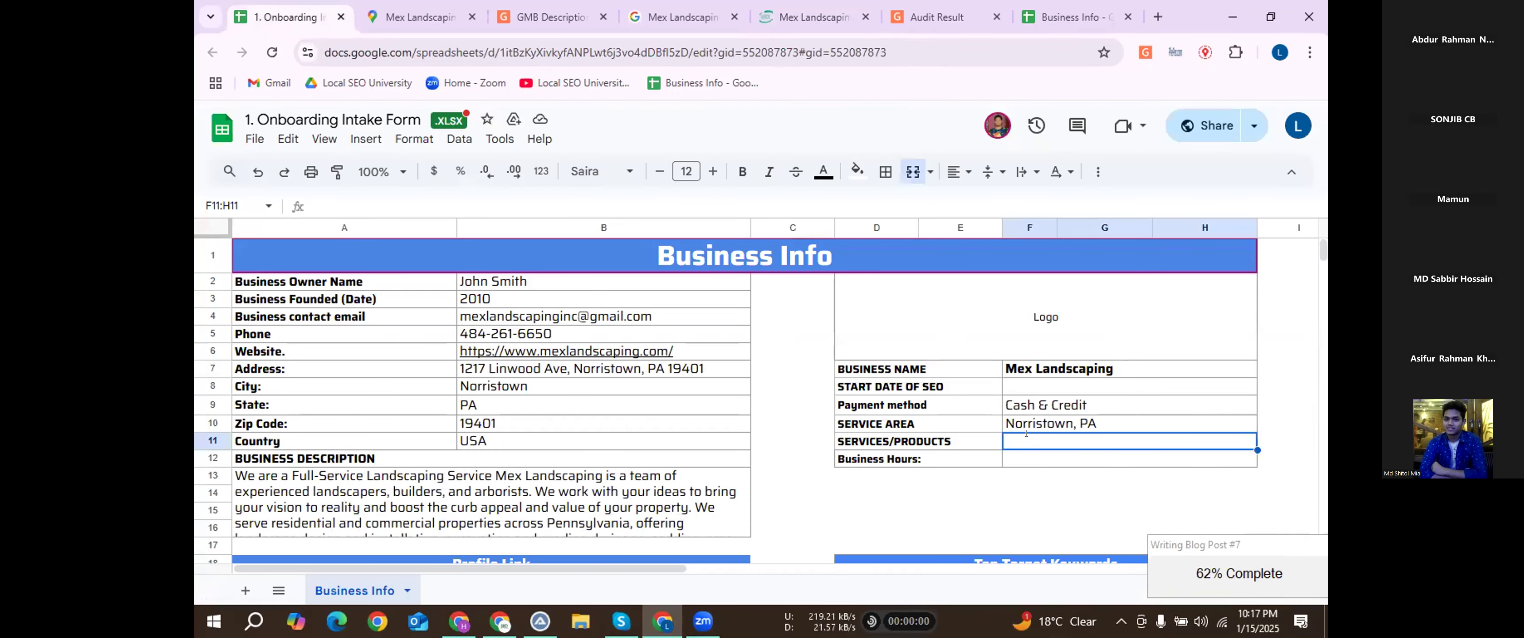
double_click(1026, 433)
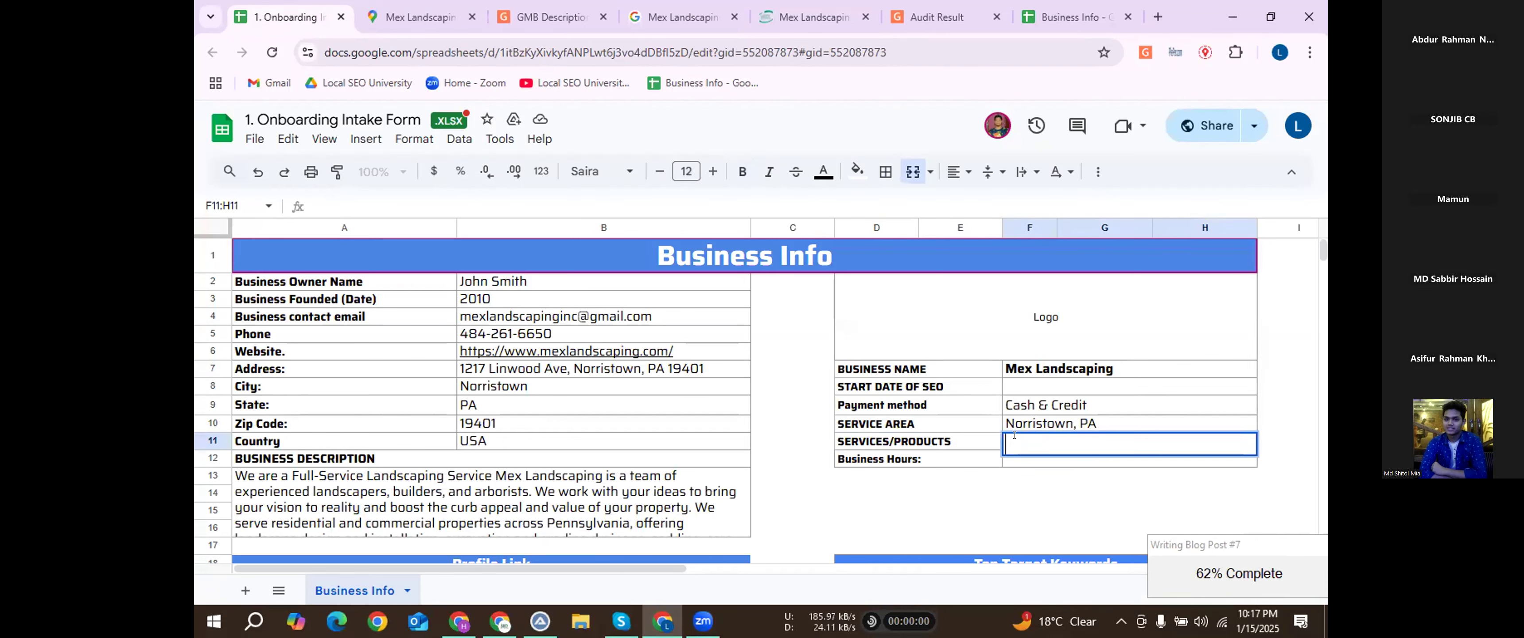
left_click(941, 458)
scroll(941, 423, "down", 2)
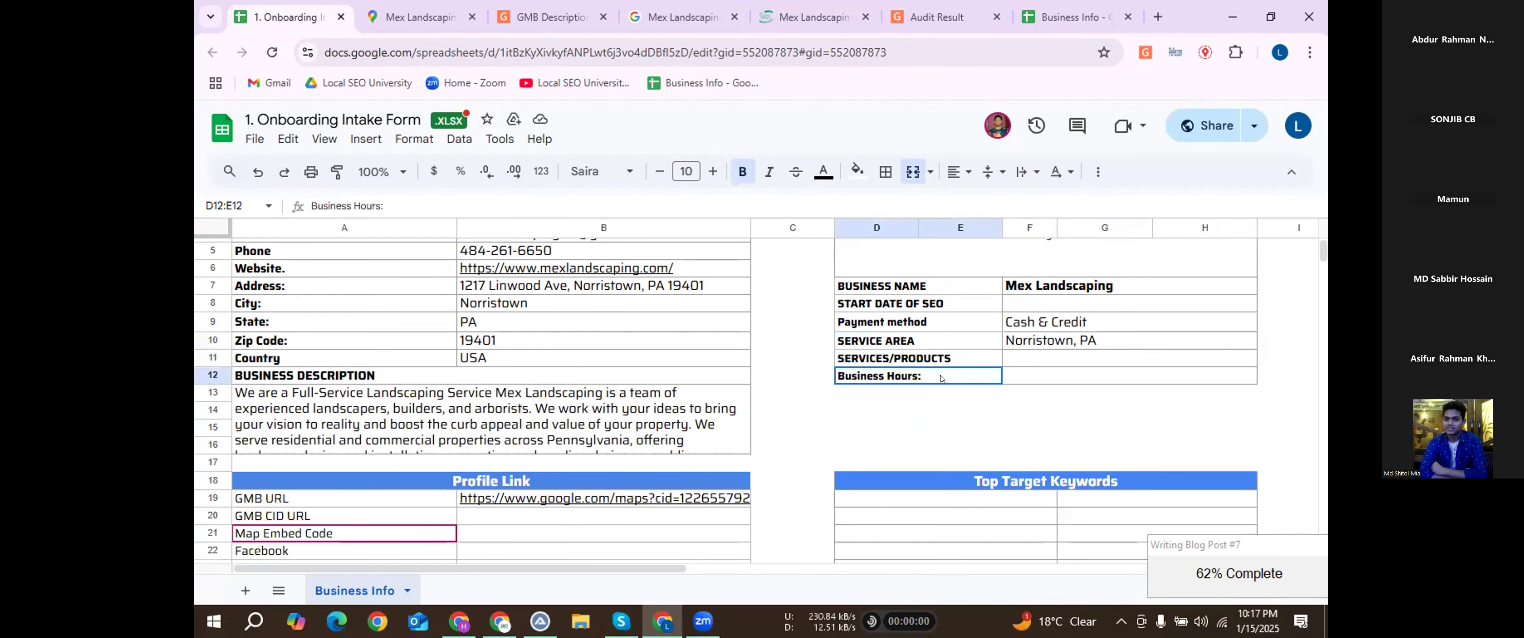
left_click(1009, 364)
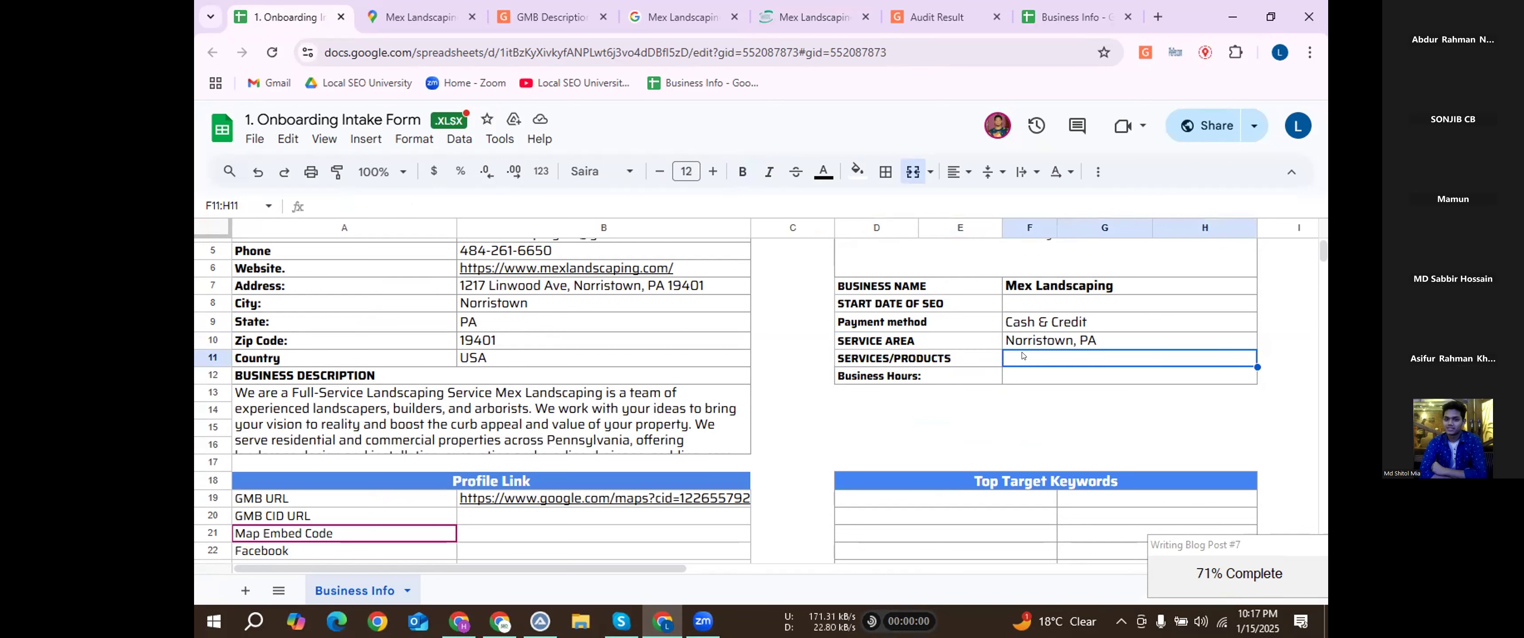
Select the empty Business Hours cell, then expand and examine the weekly opening hours in the Mex Landscaping Maps listing.
left_click(928, 375)
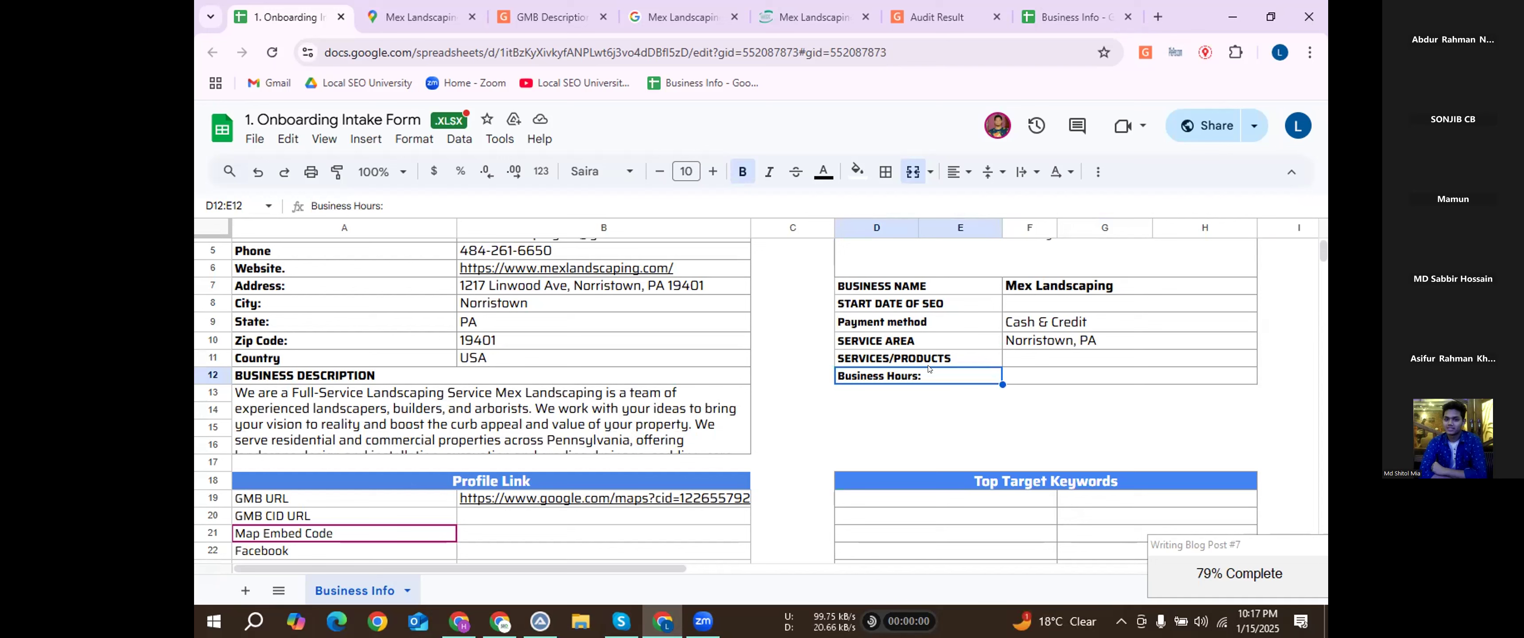
key("Right")
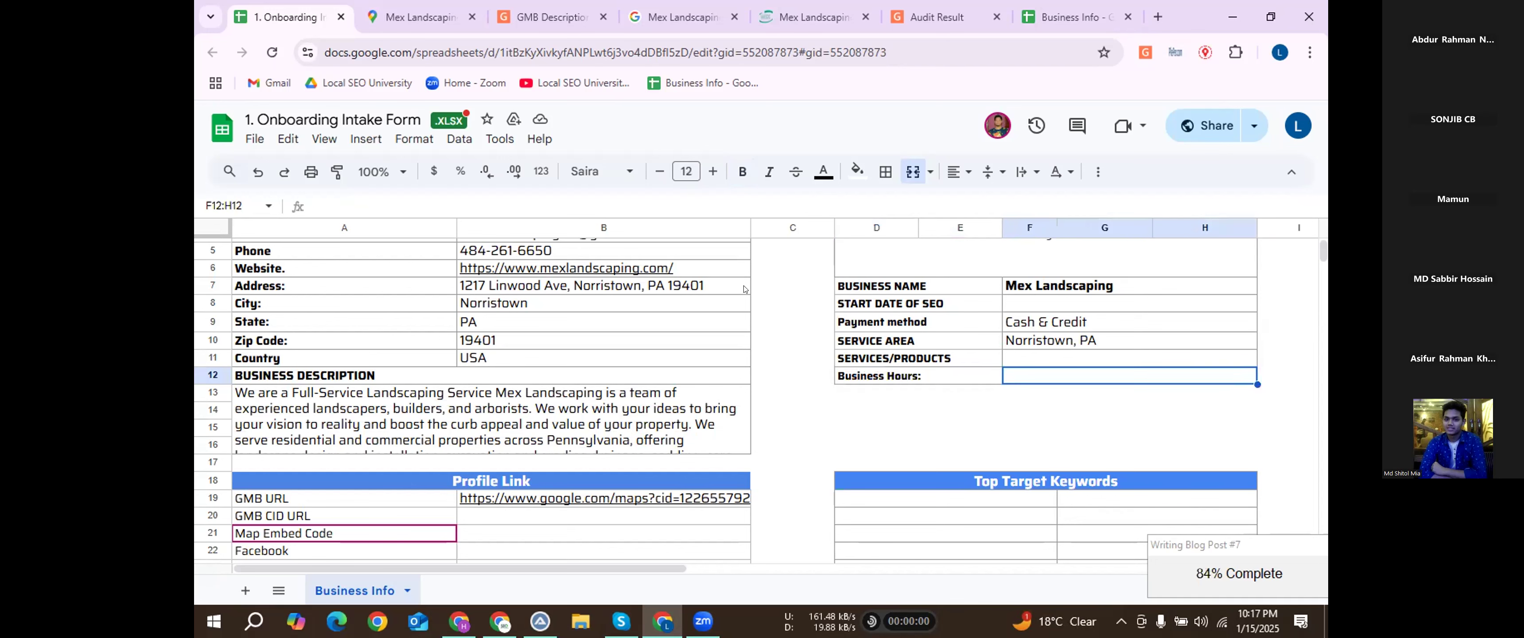
left_click(436, 6)
scroll(307, 284, "down", 3)
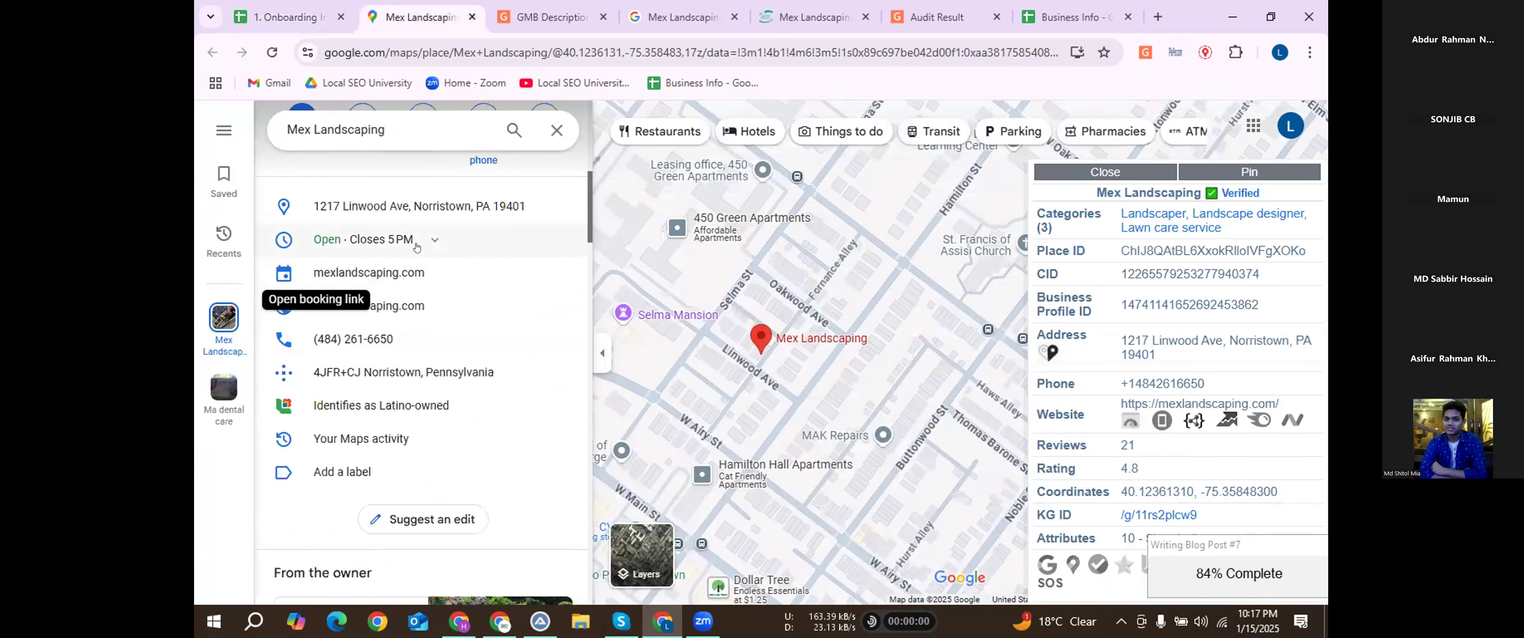
left_click(333, 248)
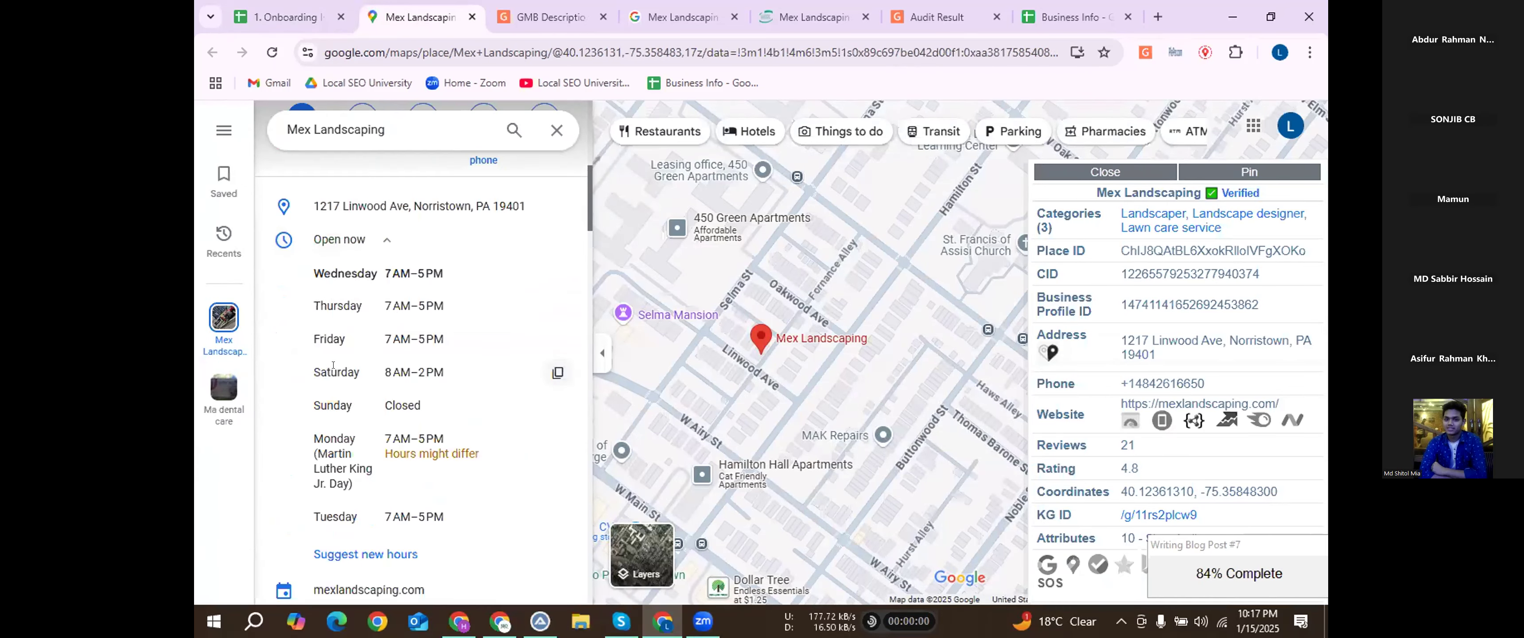
scroll(360, 422, "down", 2)
scroll(332, 355, "up", 2)
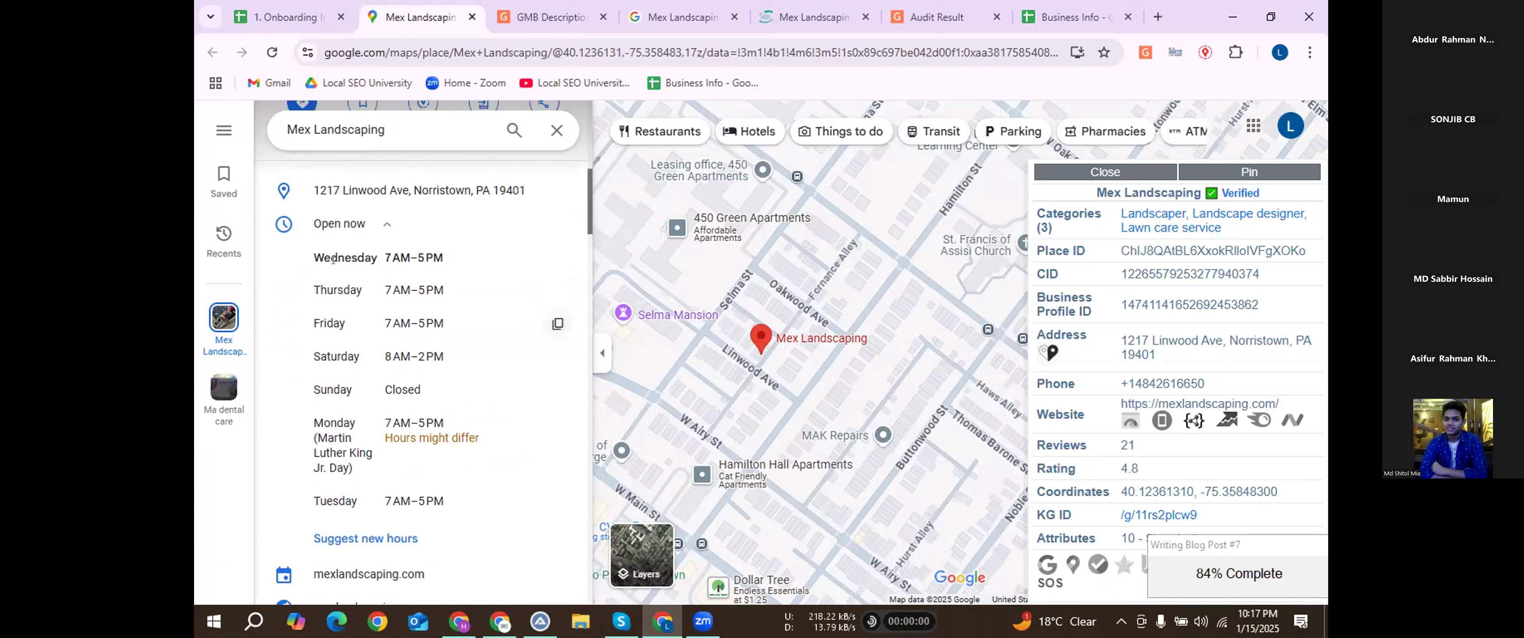
left_click_drag(312, 406, 333, 405)
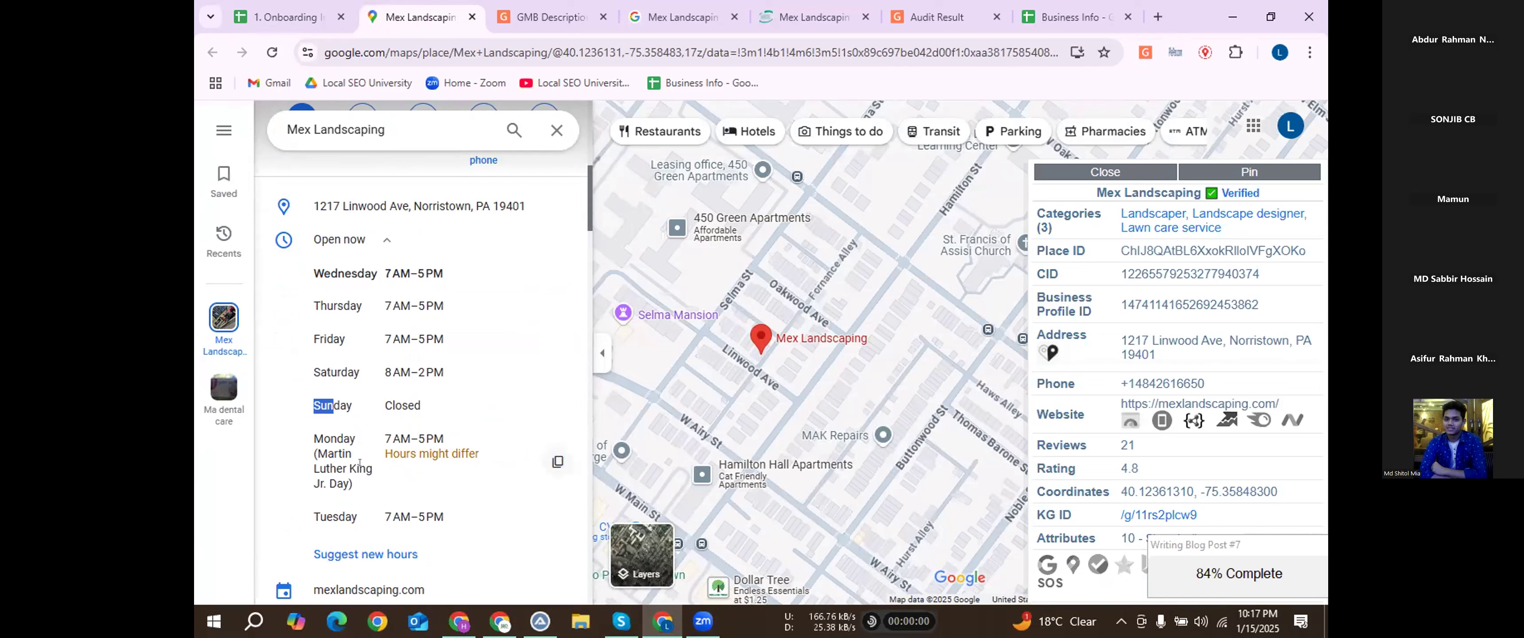
left_click(309, 433)
Enter "Mon - Fri" in the Business Hours cell, copying the Friday abbreviation from the day names in the Maps listing.
left_click_drag(314, 438, 336, 439)
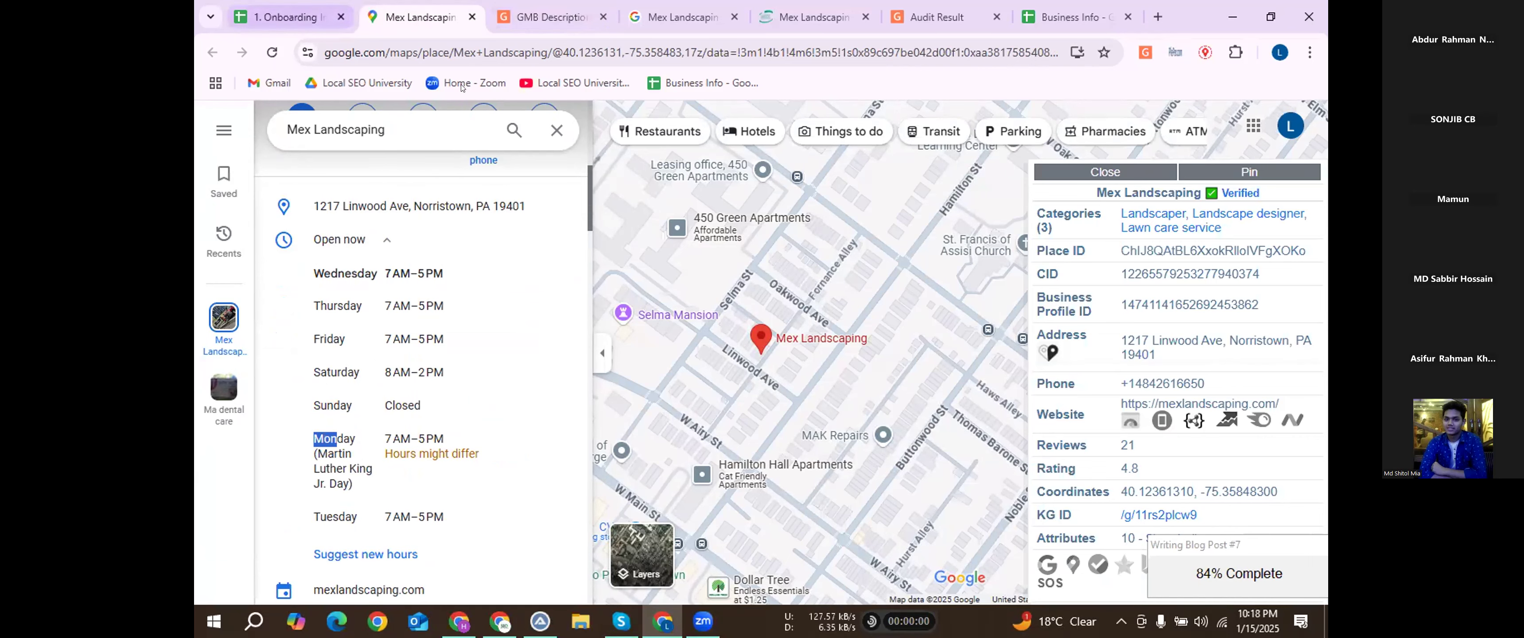
left_click(278, 16)
type("Mon -")
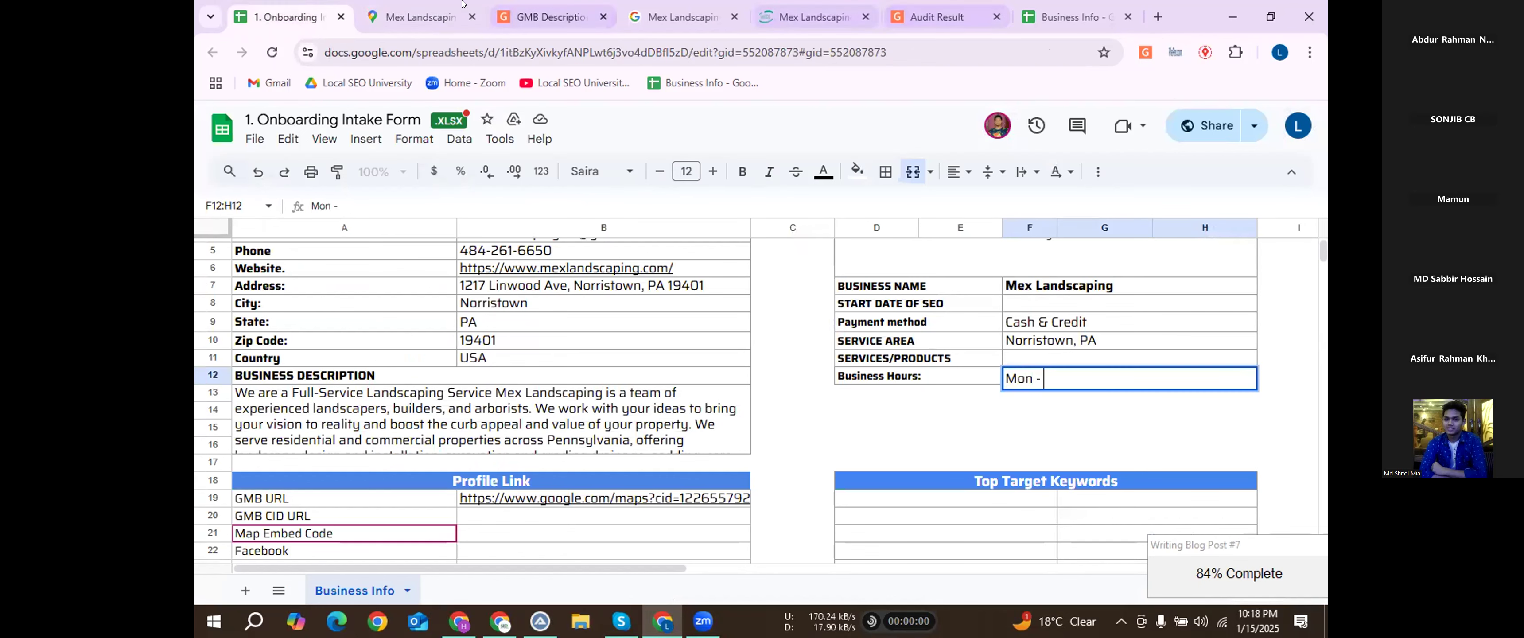
left_click(396, 6)
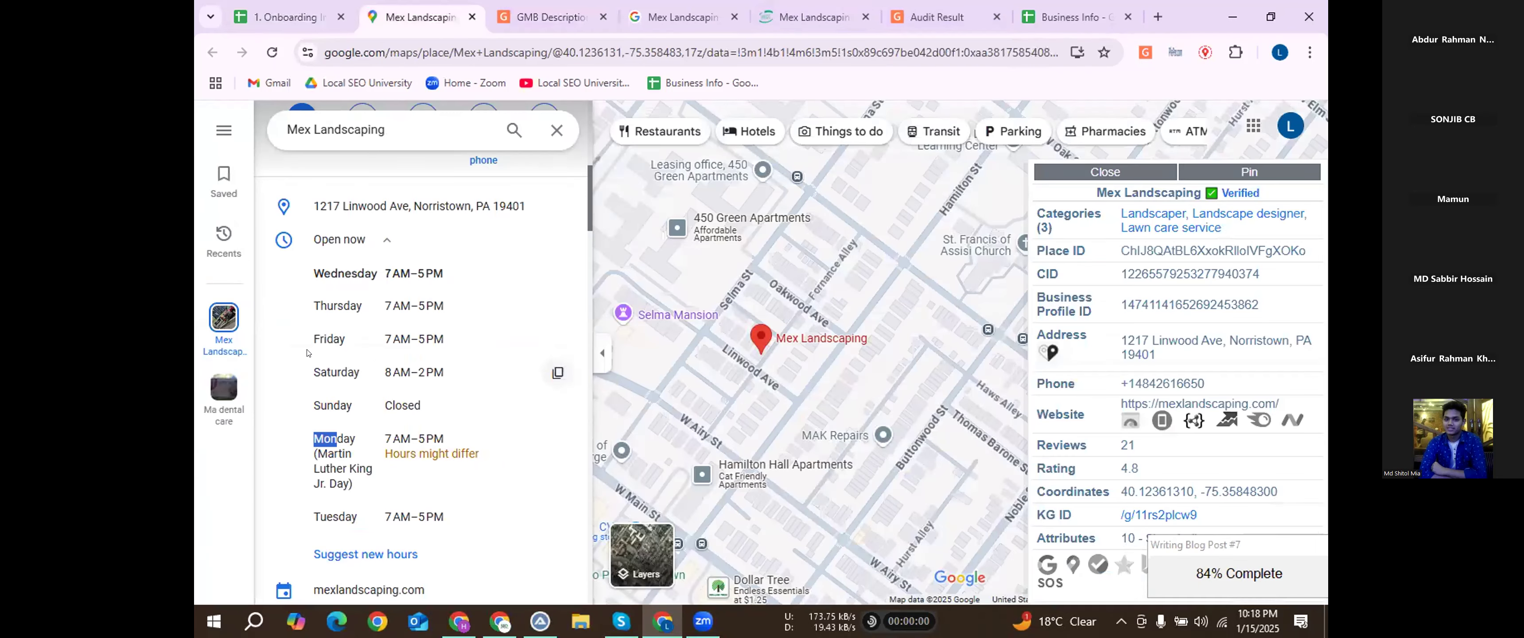
left_click_drag(314, 335, 323, 332)
key("ctrl+c")
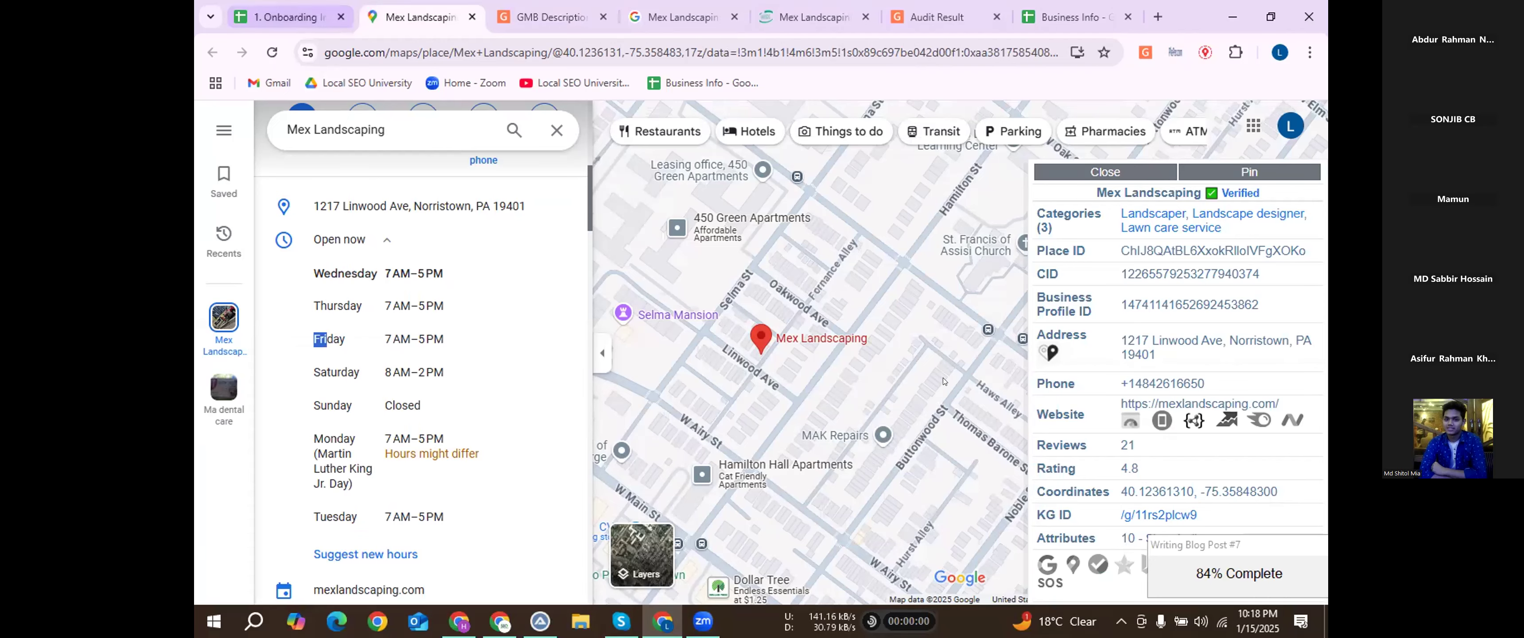
left_click(284, 17)
key("ctrl+v")
Copy the weekday hours "7 AM–5 PM" from the Maps listing and append them to the Business Hours entry.
left_click(438, 12)
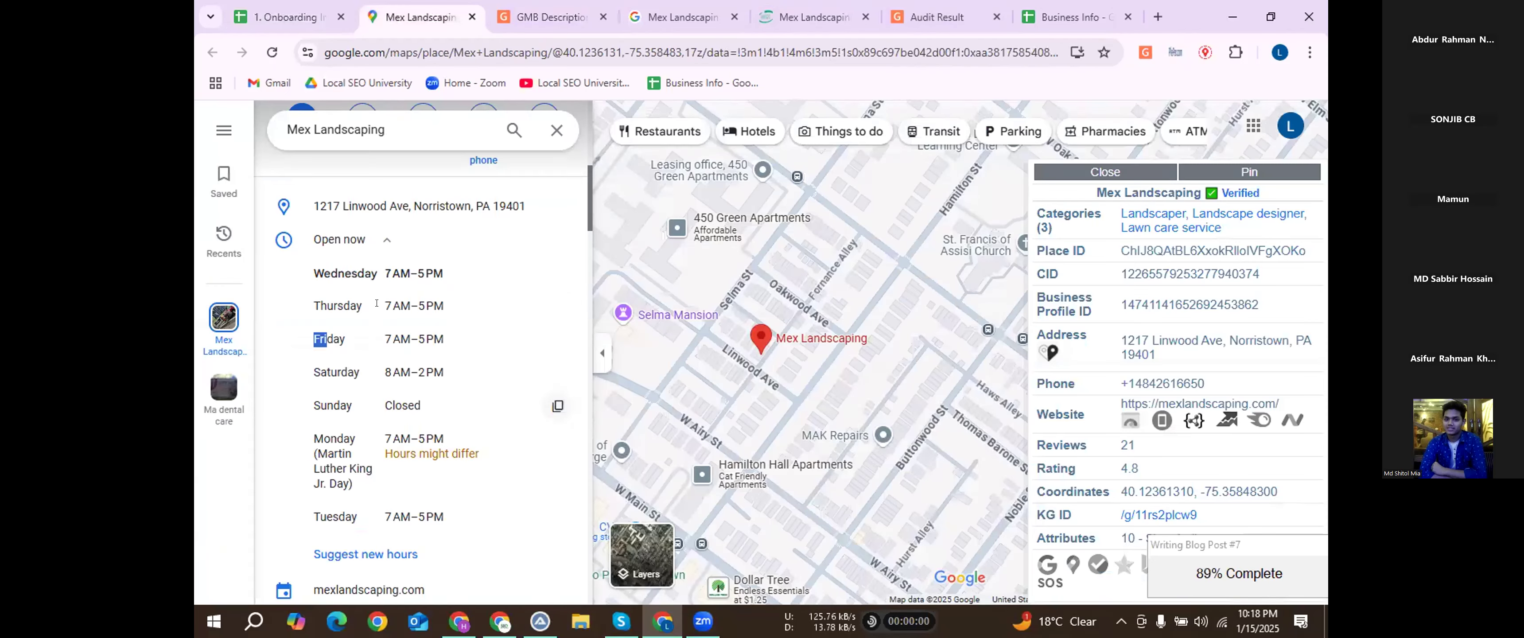
left_click_drag(384, 306, 444, 306)
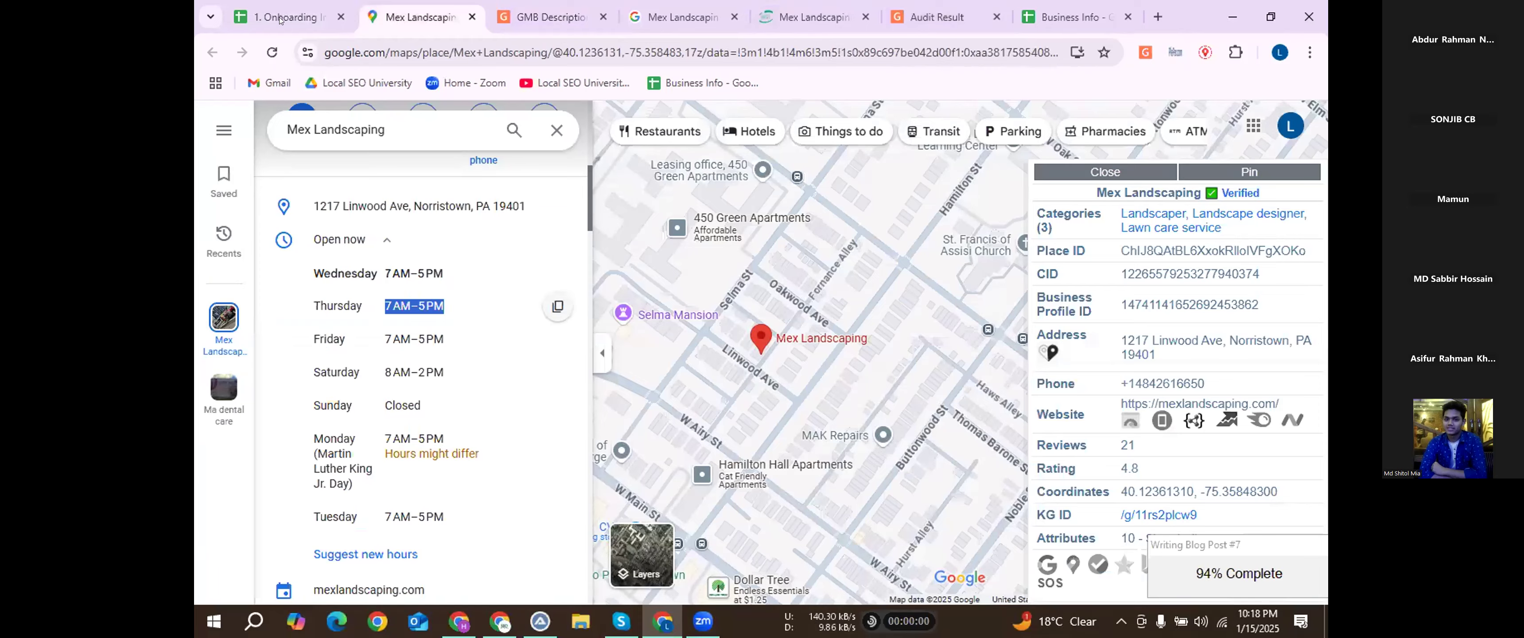
left_click(284, 17)
key("ctrl+v")
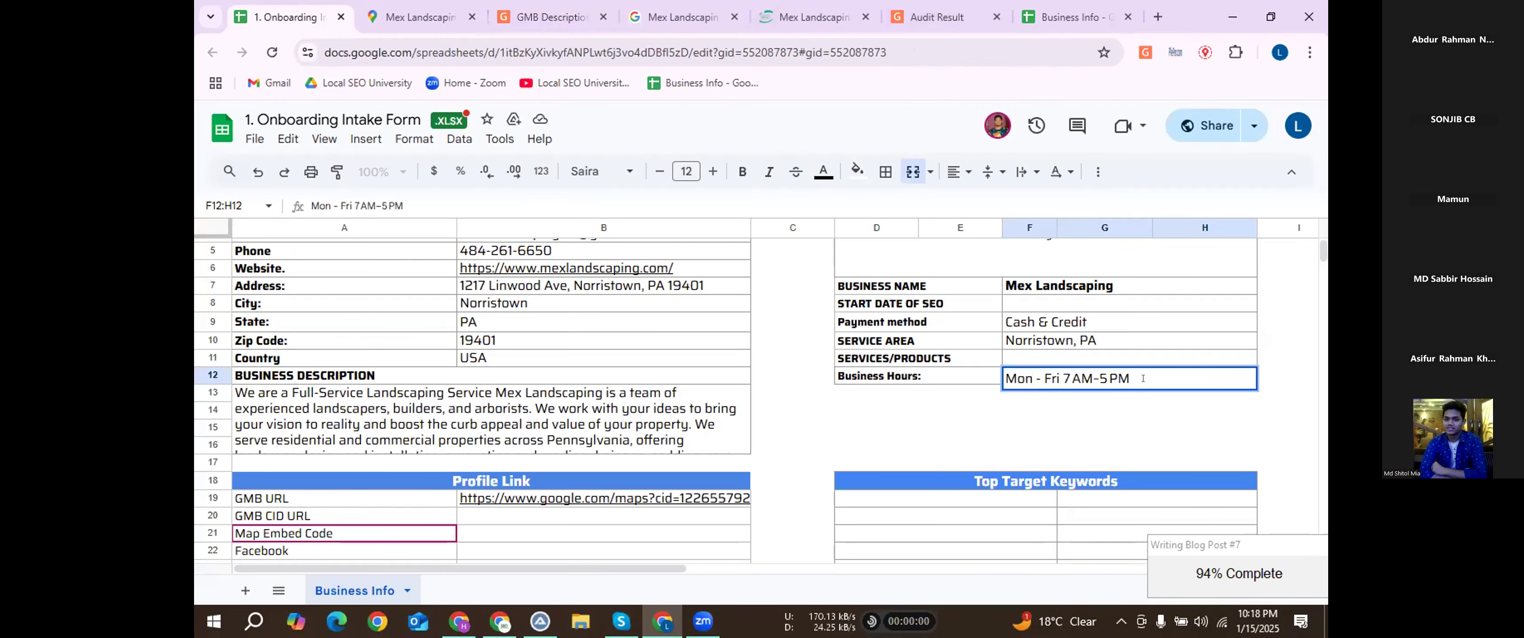
Append "/ Sat - 8 AM–2 PM" to the Business Hours entry, using the Saturday name and hours from the Maps listing.
type("/")
key("ctrl+Tab")
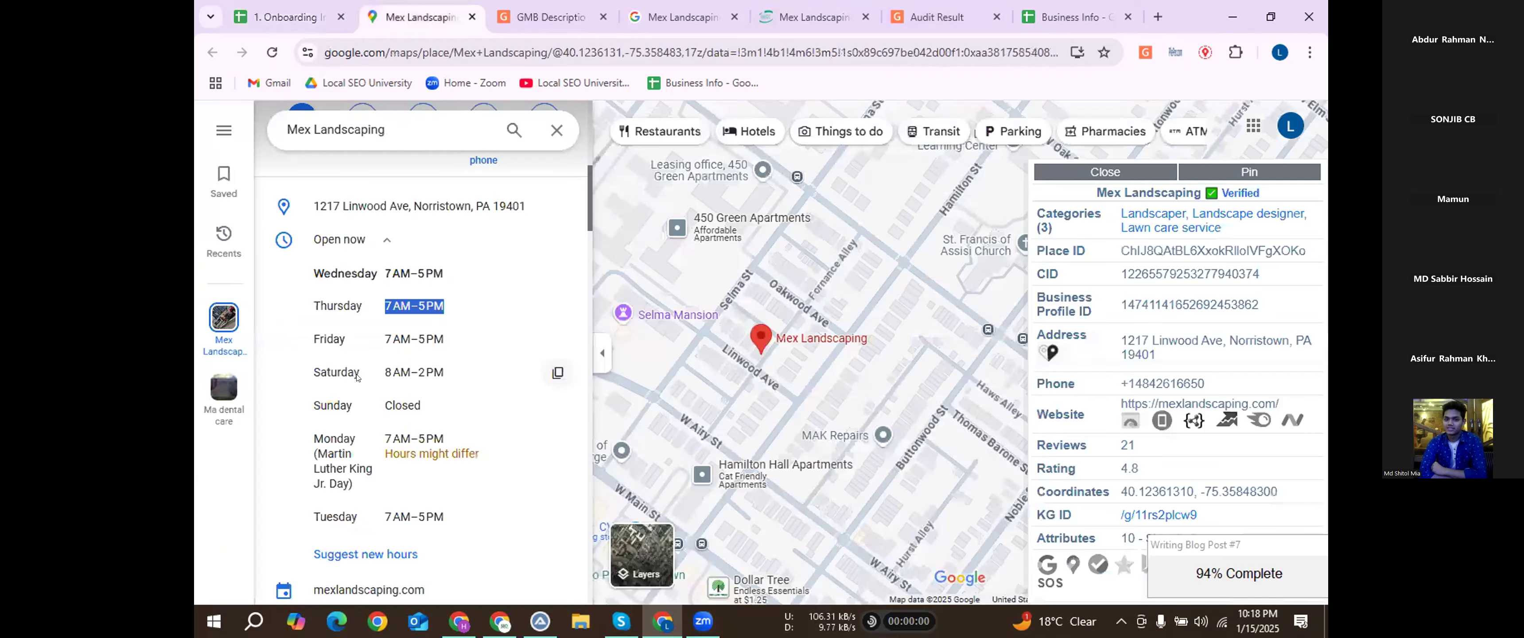
left_click_drag(313, 371, 330, 372)
left_click(319, 3)
key("ctrl+v")
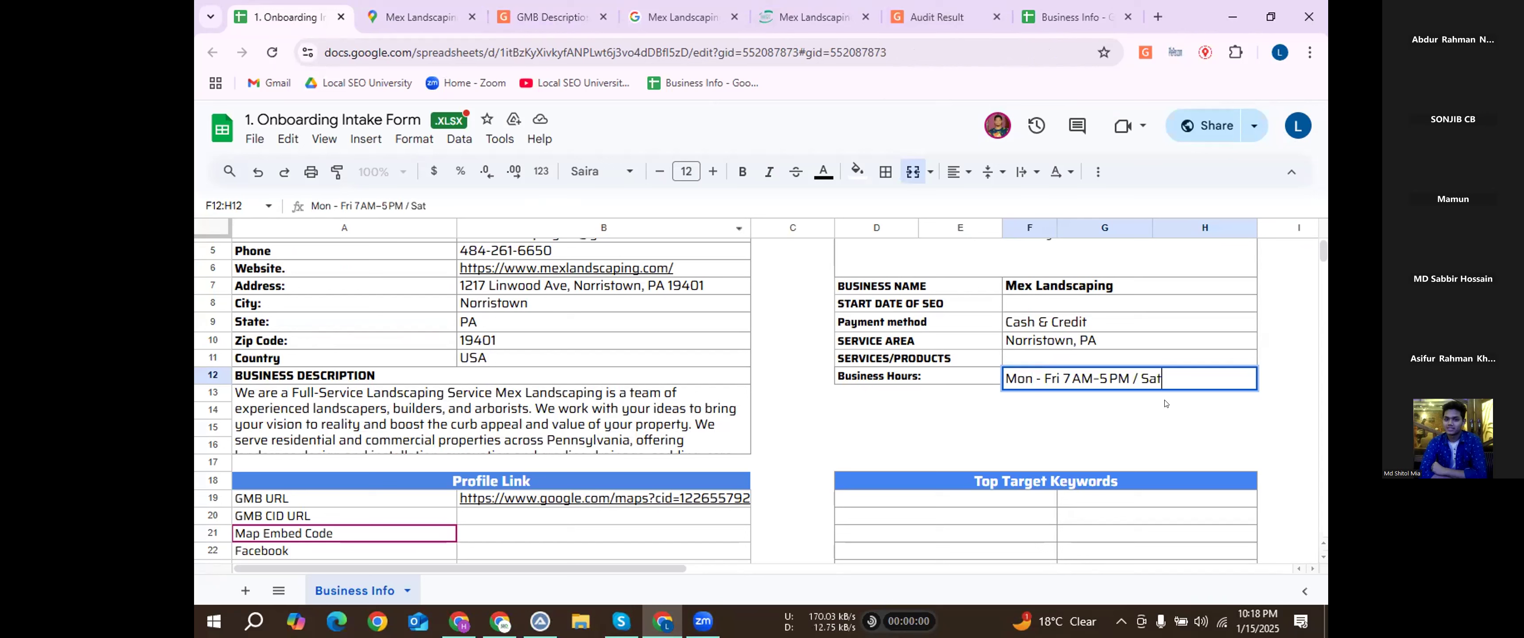
type("-")
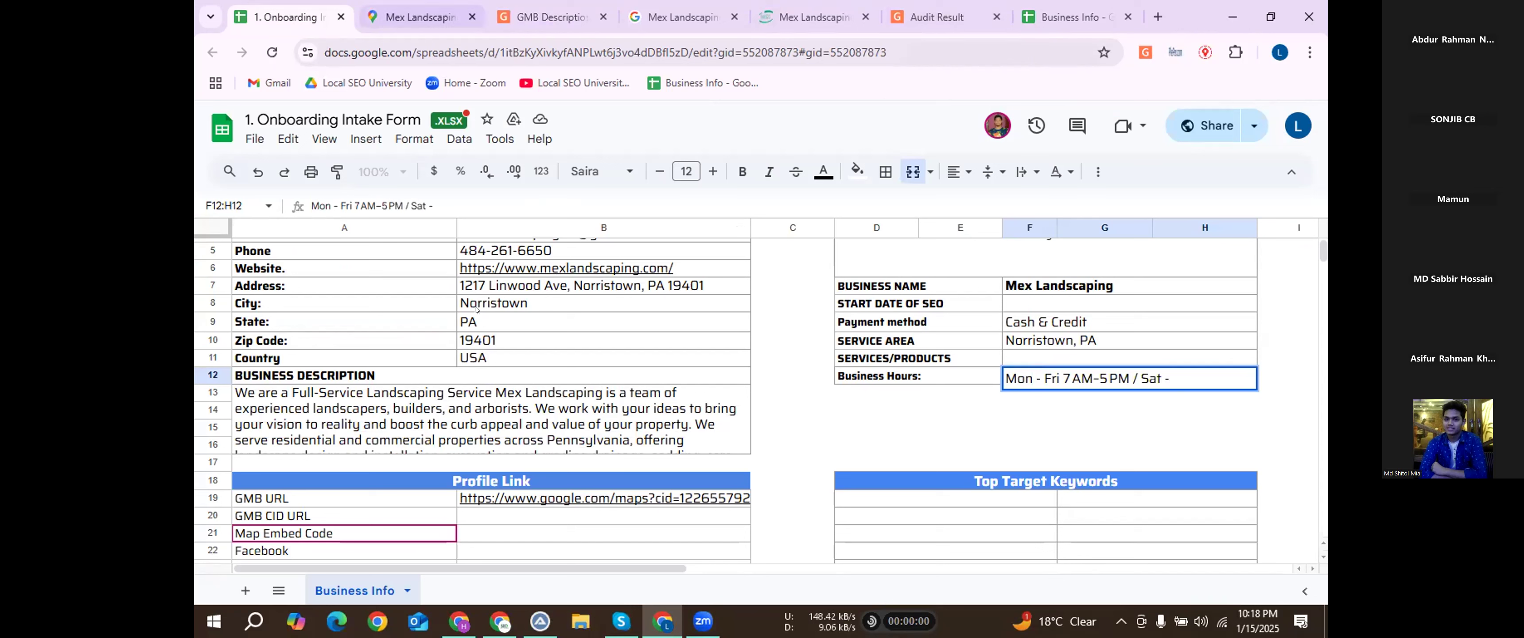
left_click(421, 17)
left_click_drag(384, 371, 446, 371)
key("ctrl+c")
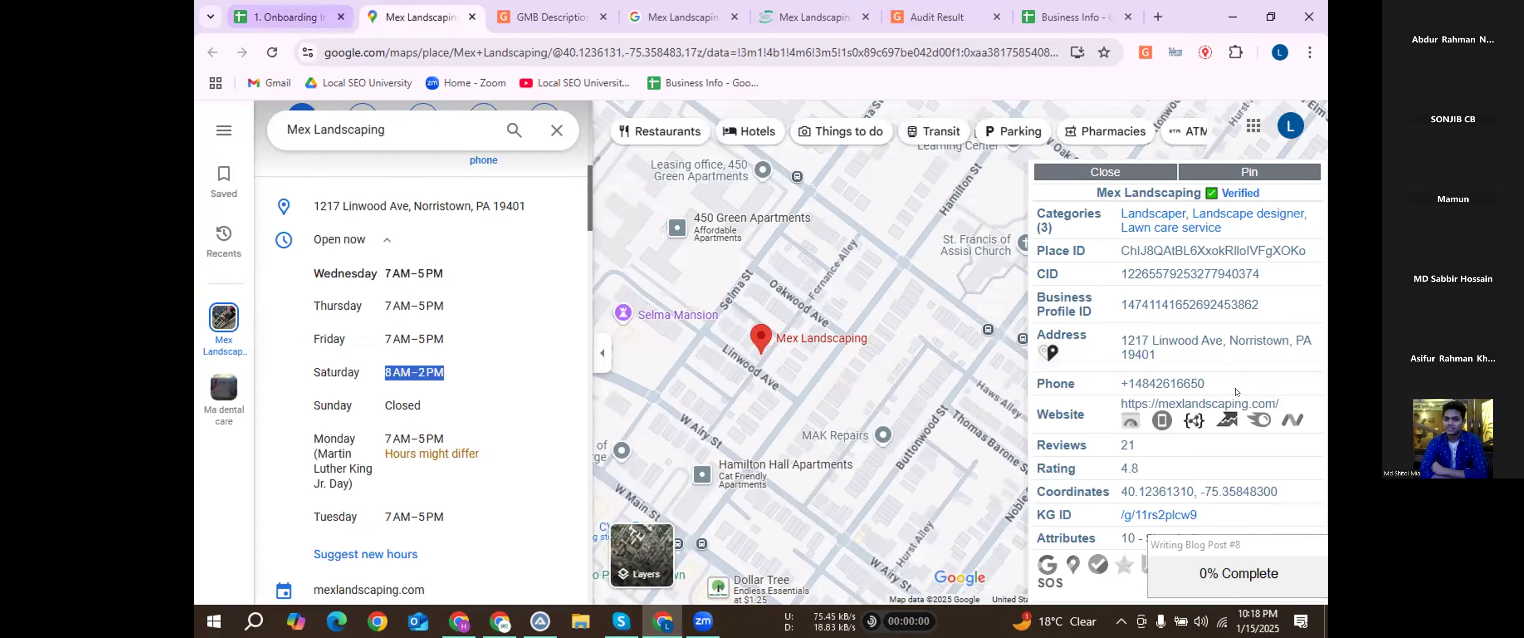
left_click(290, 16)
key("ctrl+v")
left_click(1085, 321)
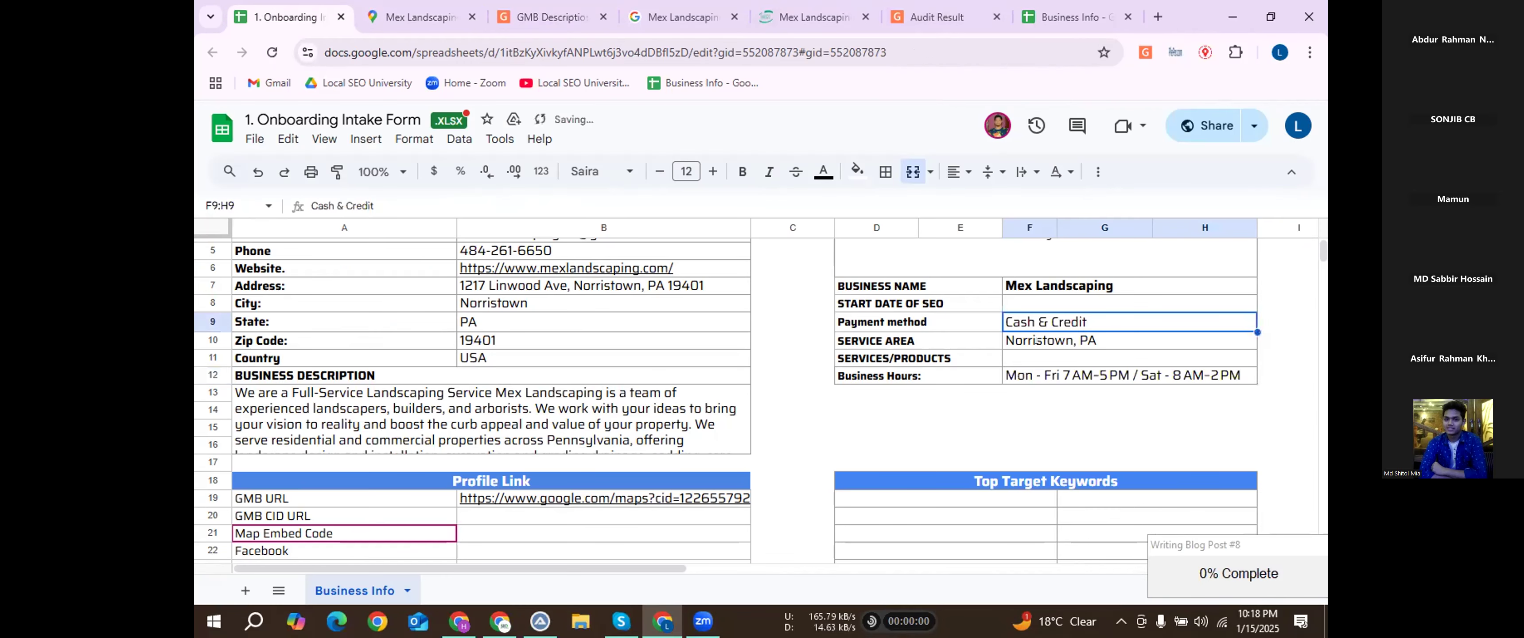
Review the completed Business Hours entry in the intake form.
key("Down")
key("Down")
key("Down")
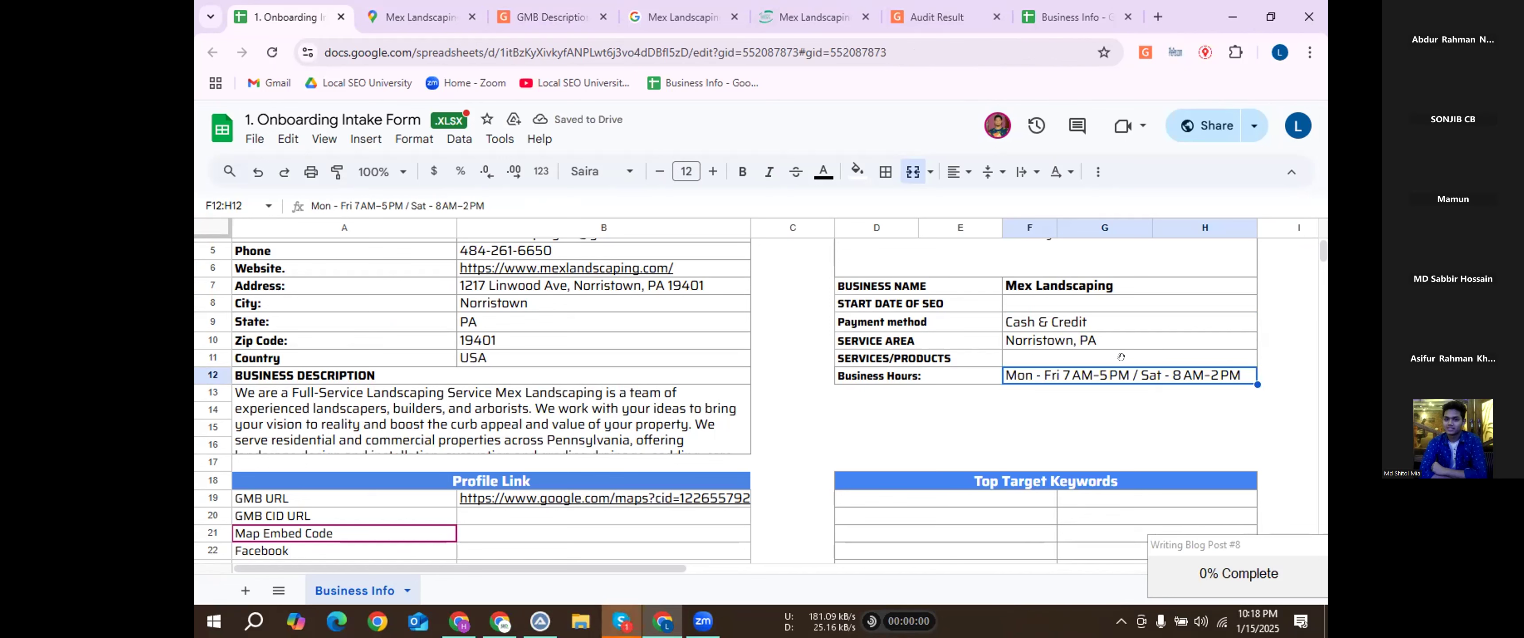
scroll(1120, 356, "down", 2)
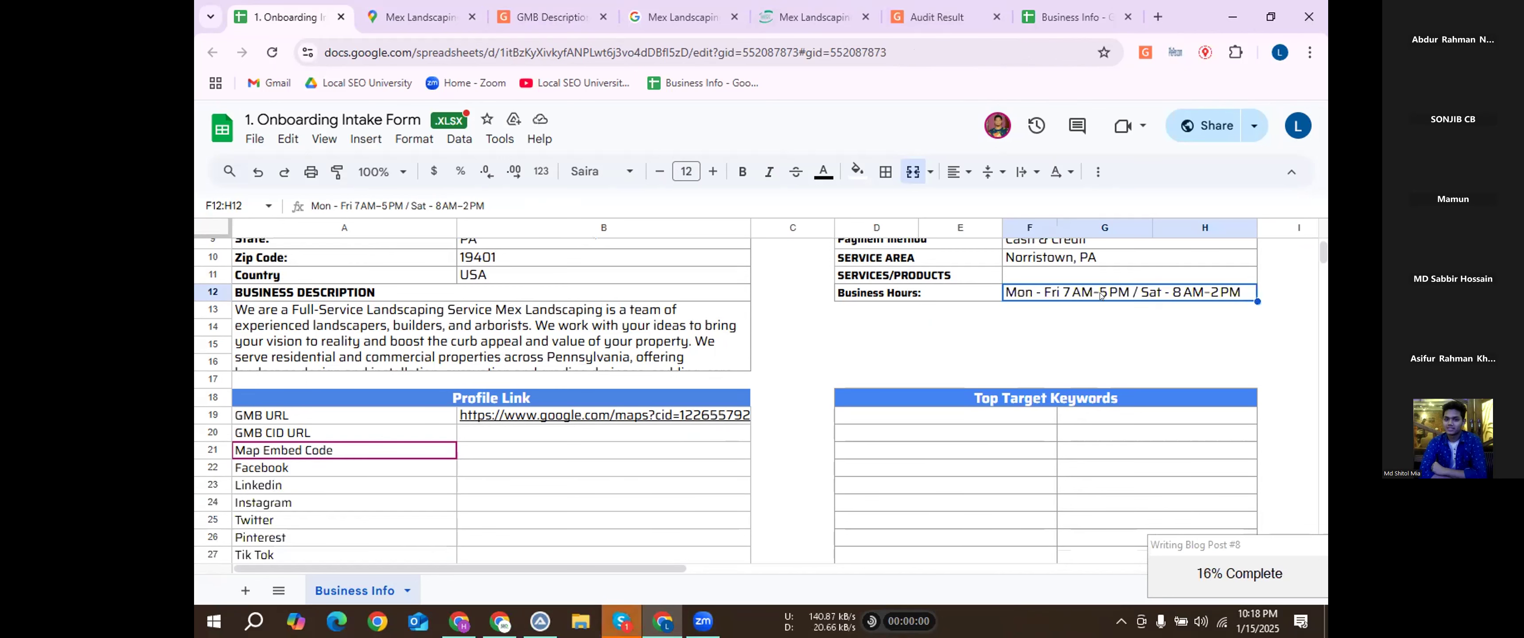
double_click(1023, 296)
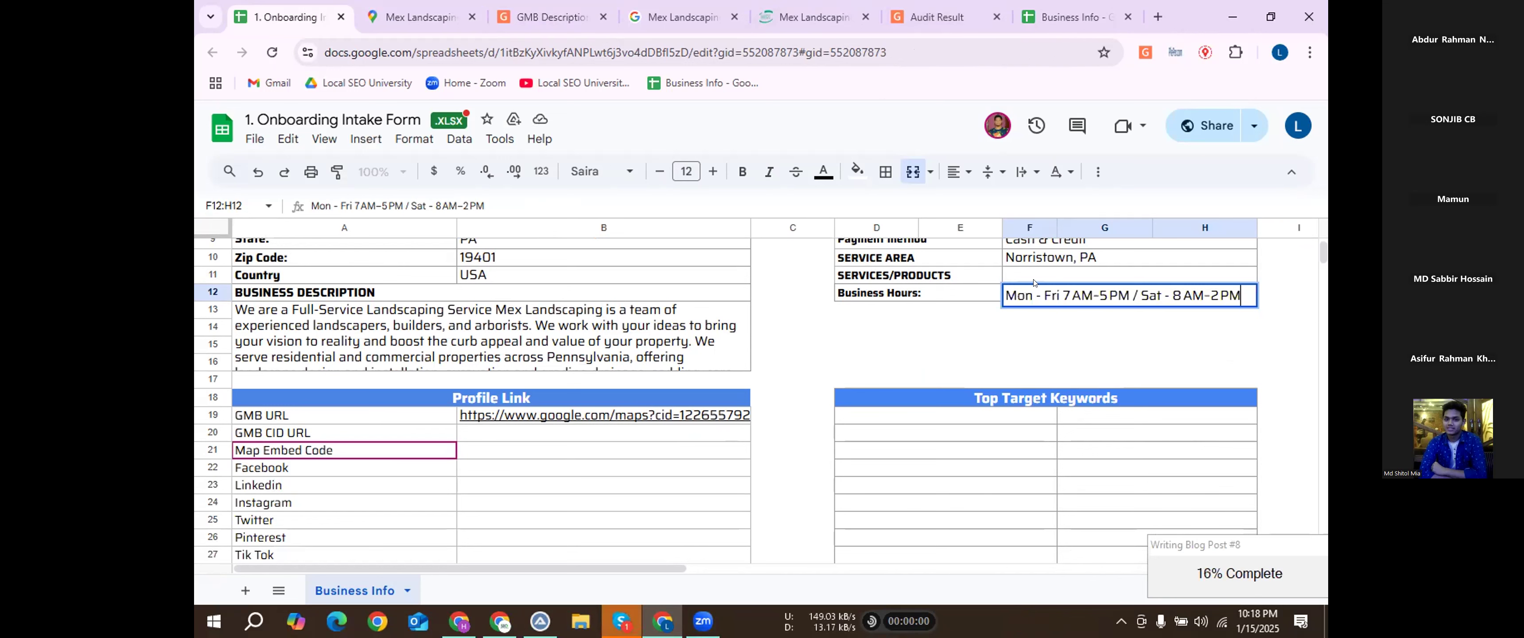
left_click(1033, 280)
Select the empty GMB CID URL value cell, then open the Audit Result page and move its tab beside the Maps listing.
scroll(425, 378, "down", 2)
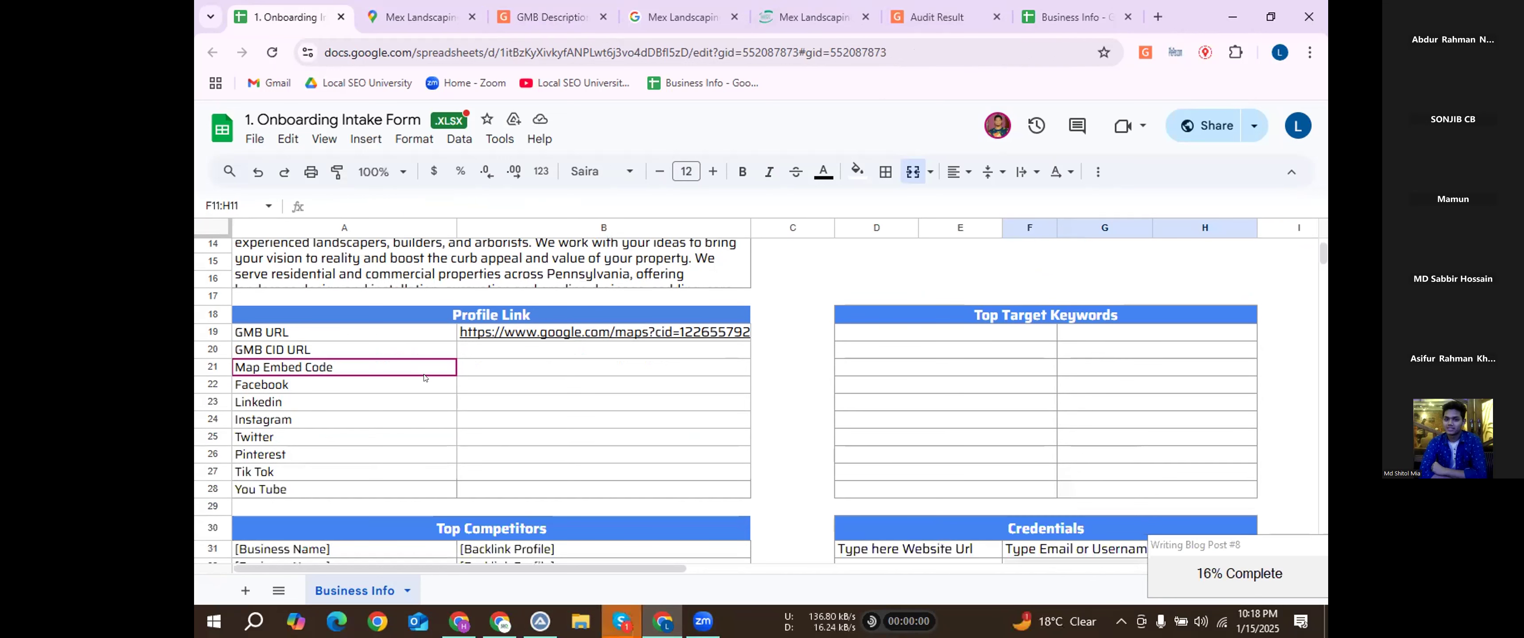
left_click(269, 354)
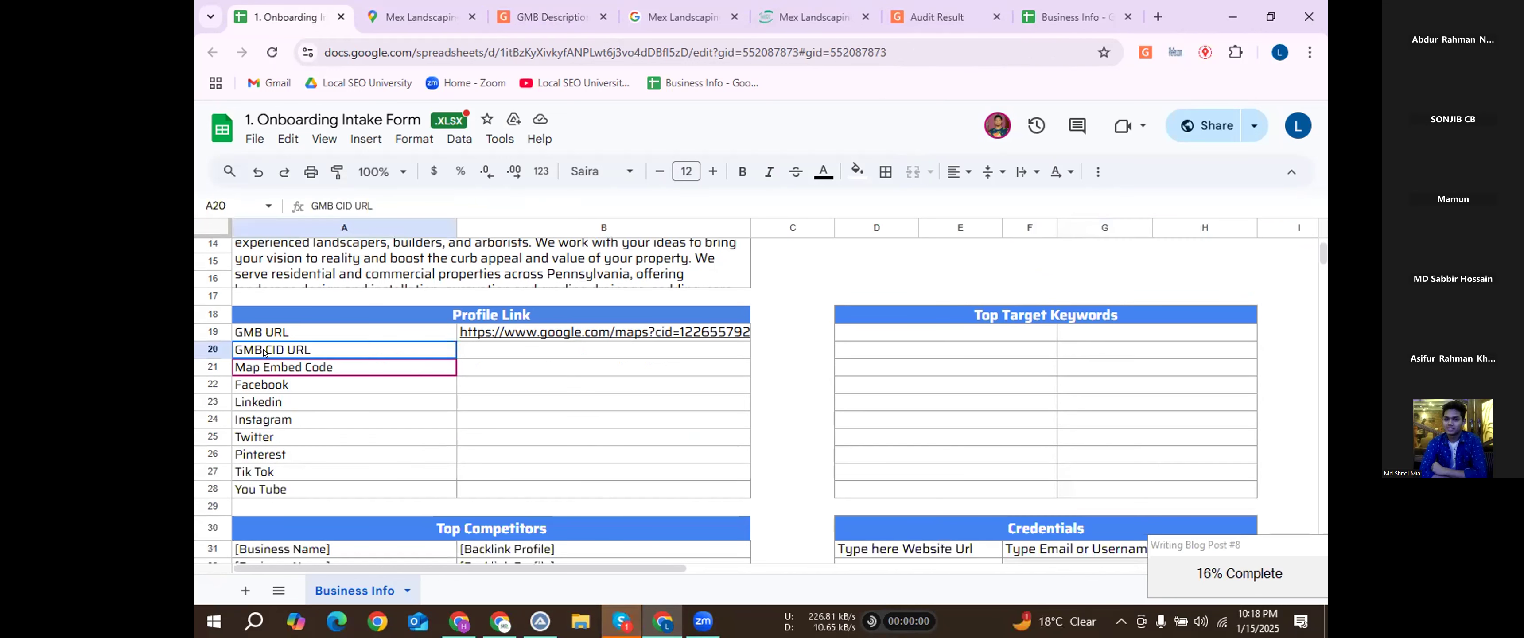
left_click(489, 350)
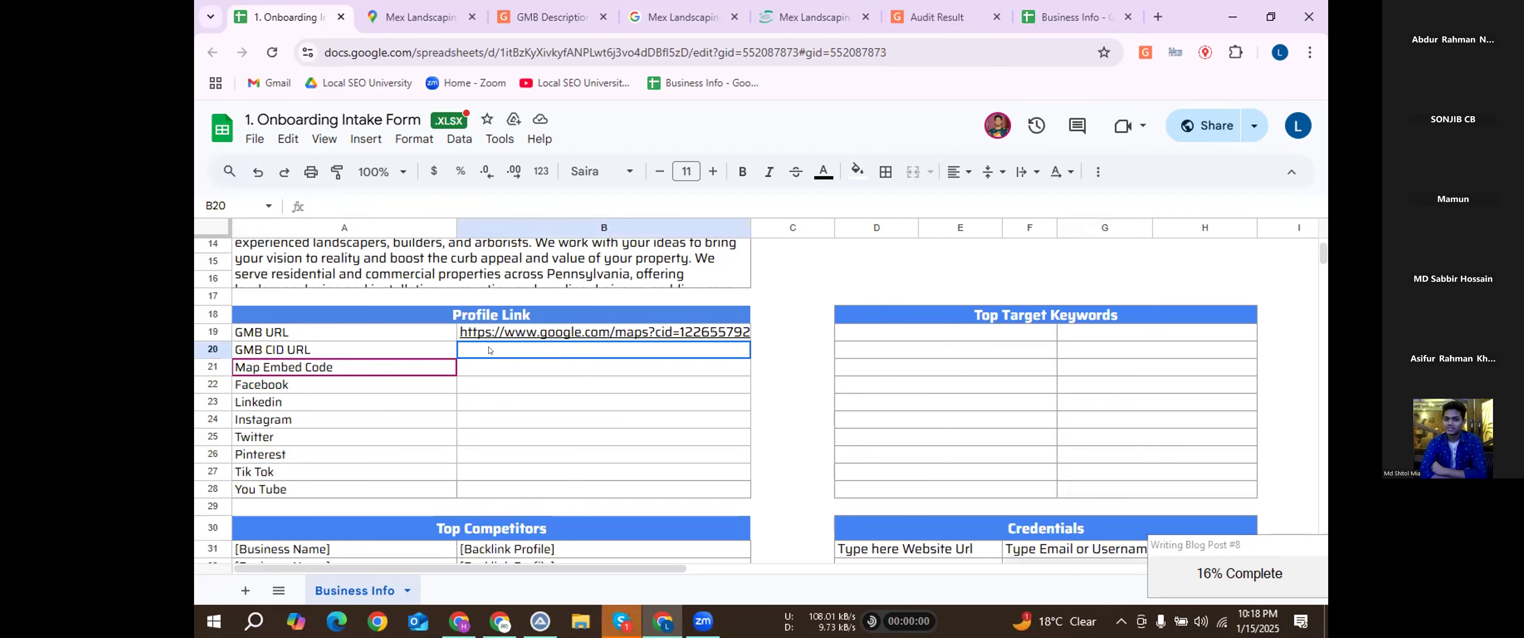
left_click(547, 16)
left_click(212, 54)
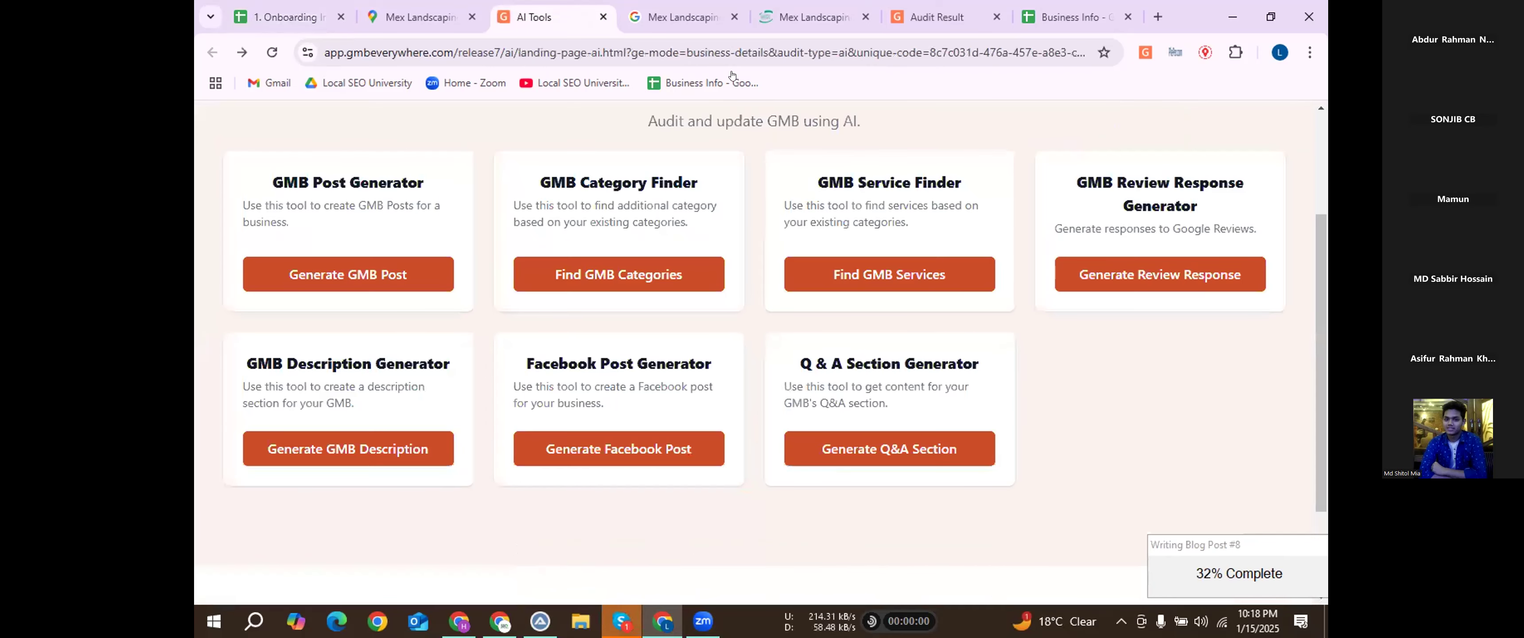
key("ctrl+shift+Tab")
left_click_drag(936, 17, 553, 16)
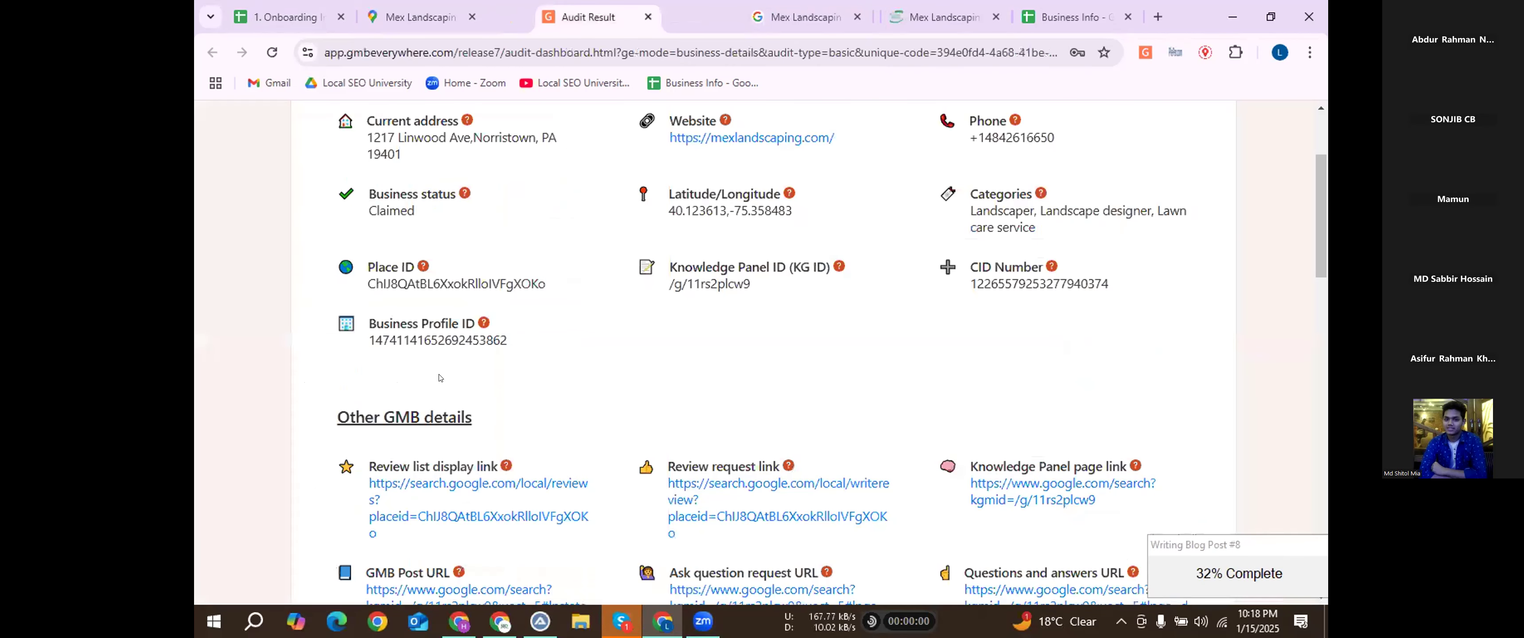
Copy the "GMB link with CID" address from the audit's other GMB details into the GMB CID URL cell.
scroll(439, 377, "down", 3)
scroll(597, 326, "down", 2)
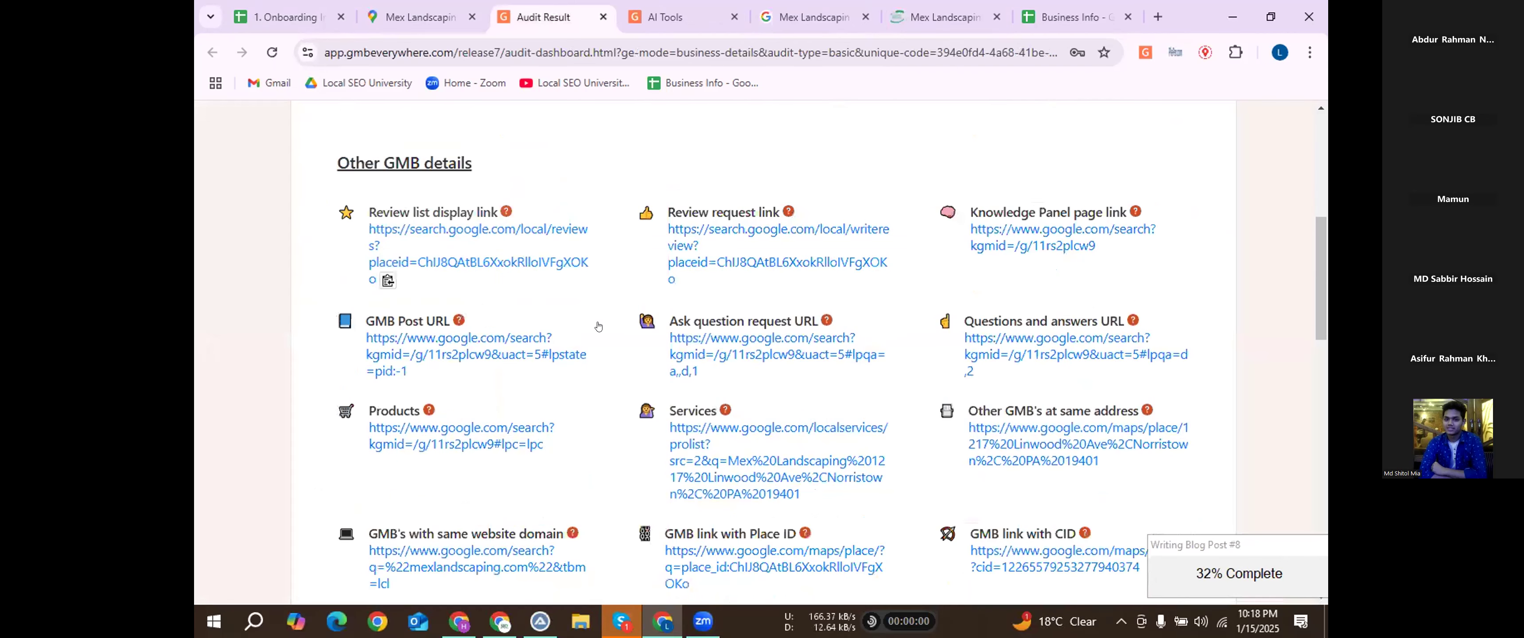
scroll(999, 291, "down", 4)
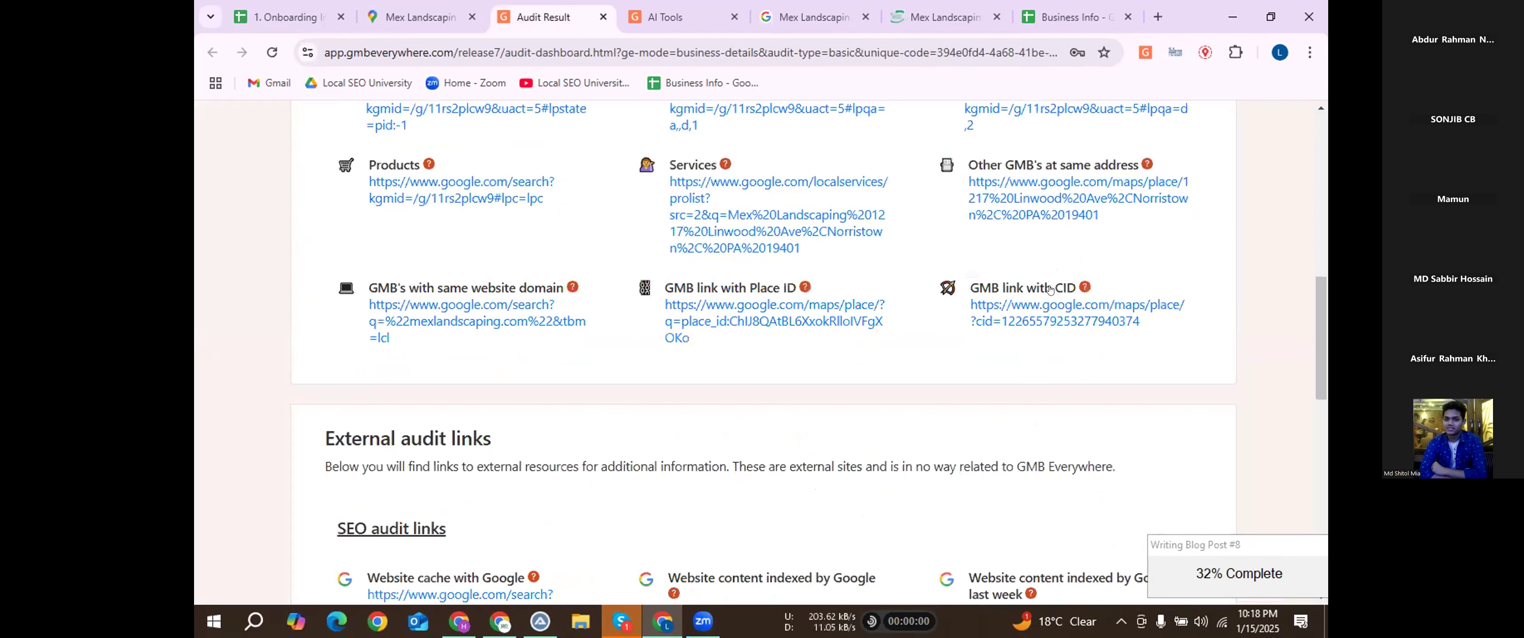
left_click(1151, 322)
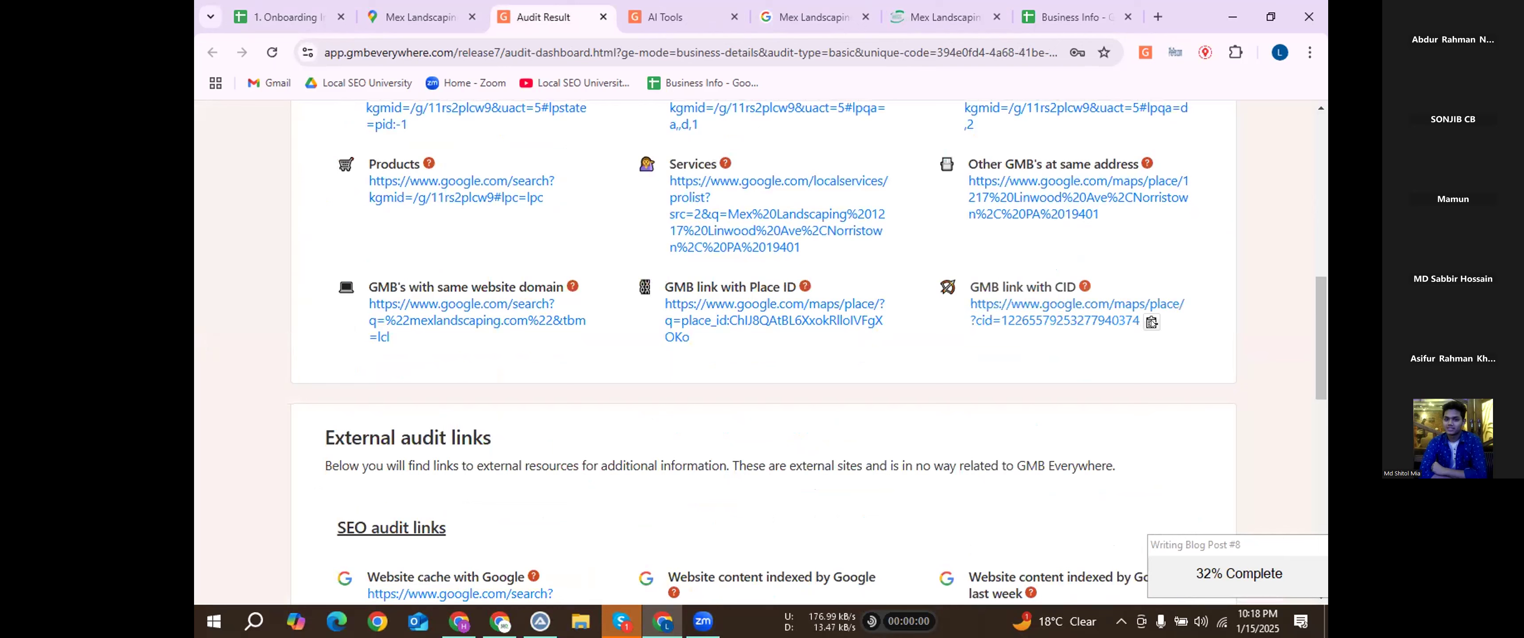
key("ctrl+1")
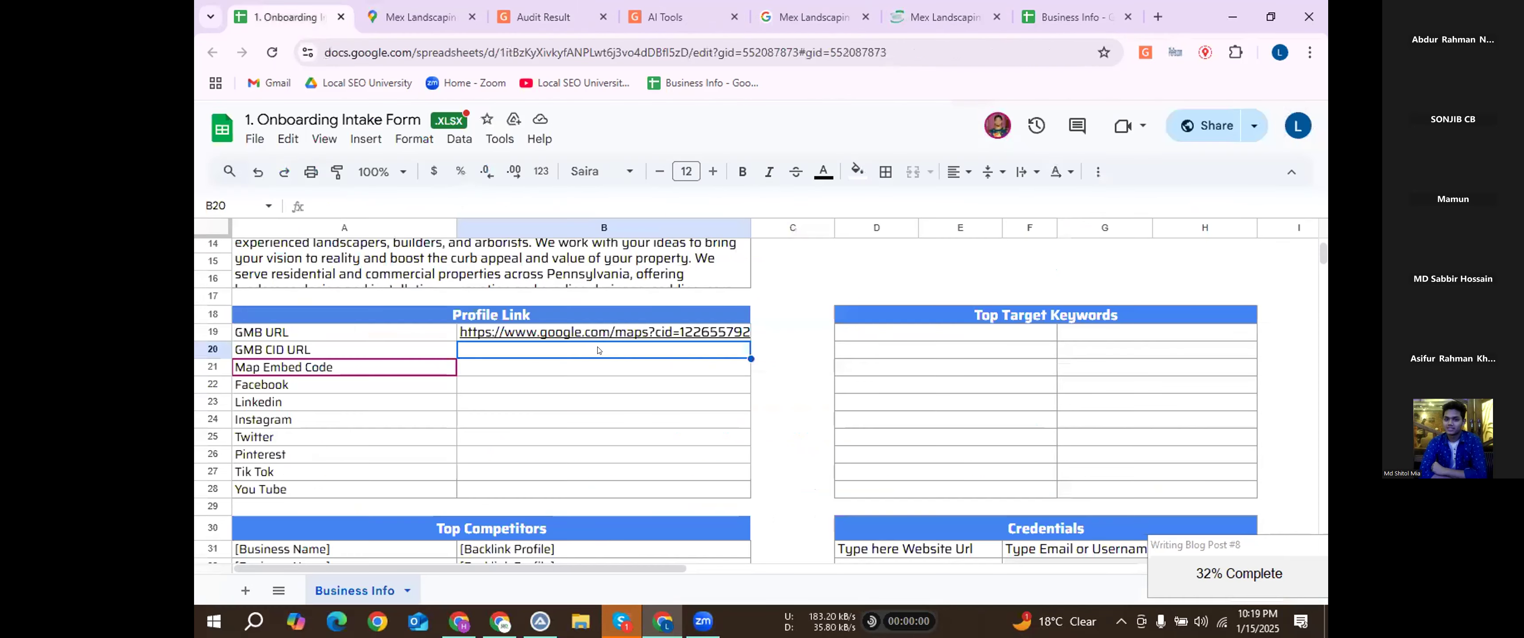
key("ctrl+v")
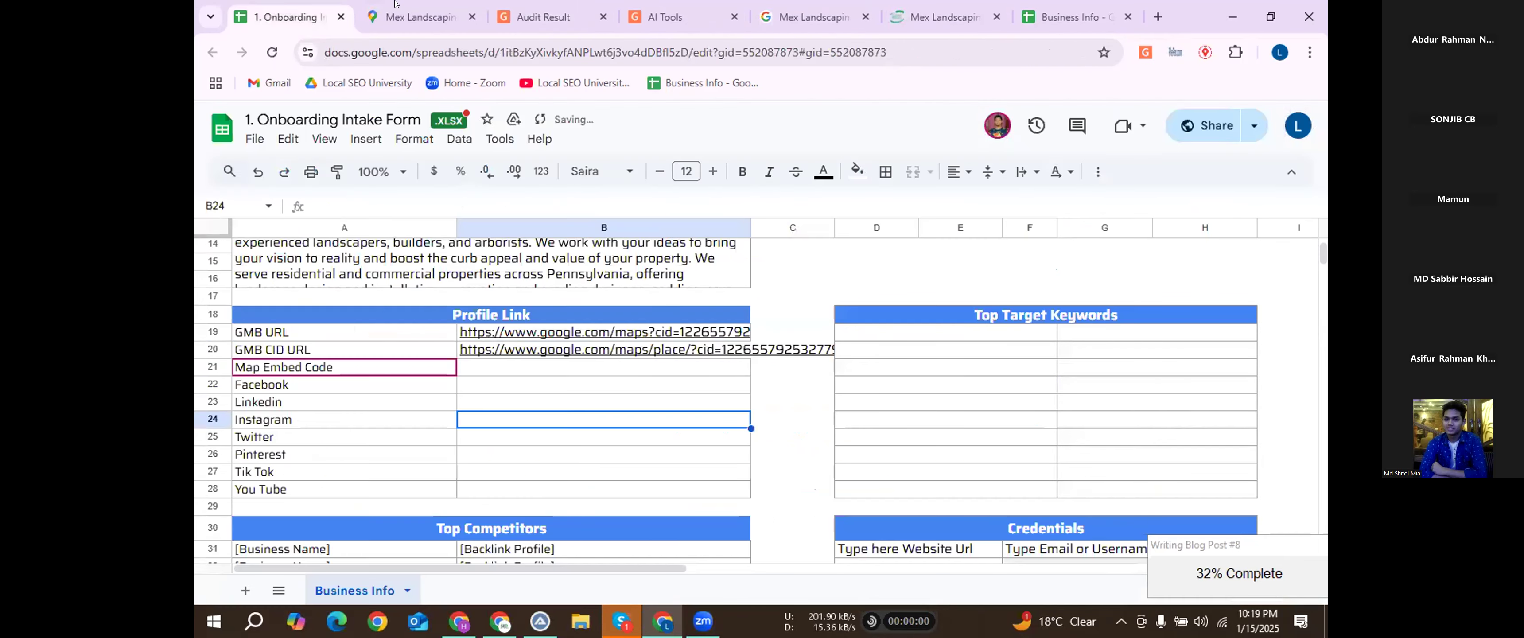
Open the Google Maps link of the Mex Landscaping listing to check its CID-based address, then close that page.
key("ctrl+2")
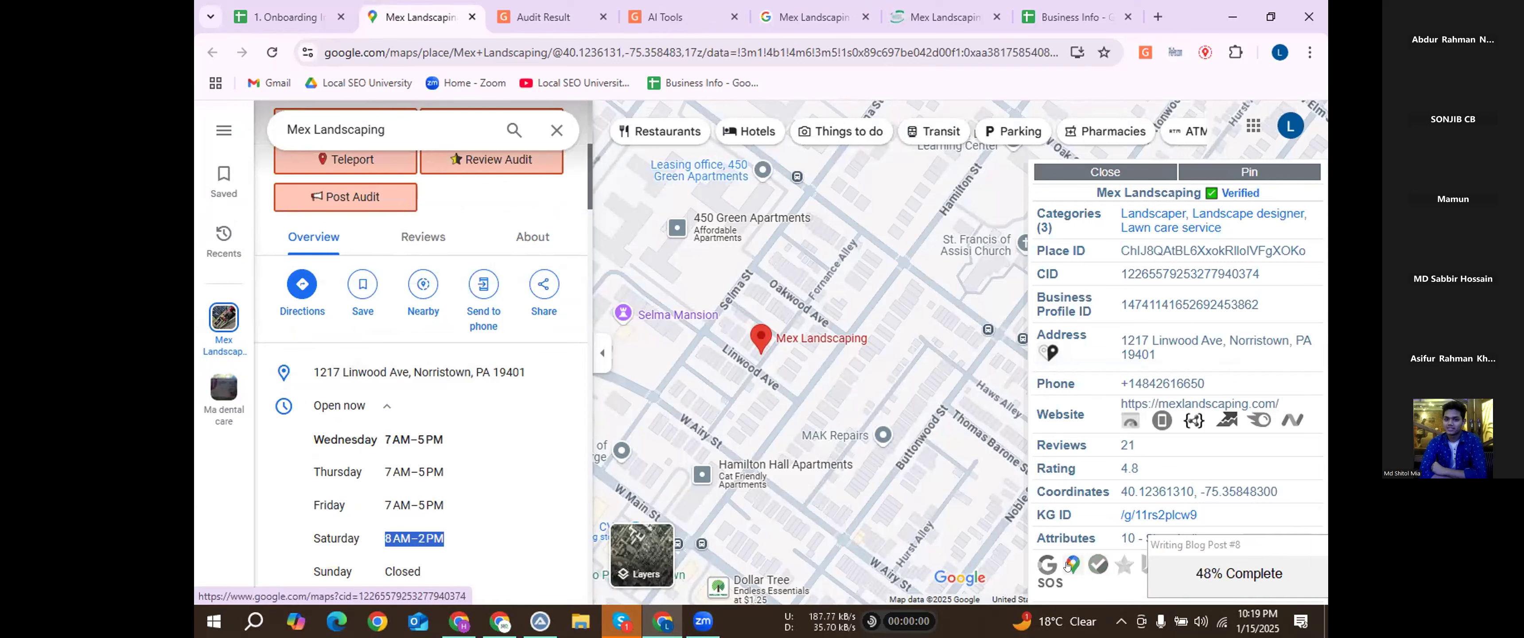
left_click(1068, 565)
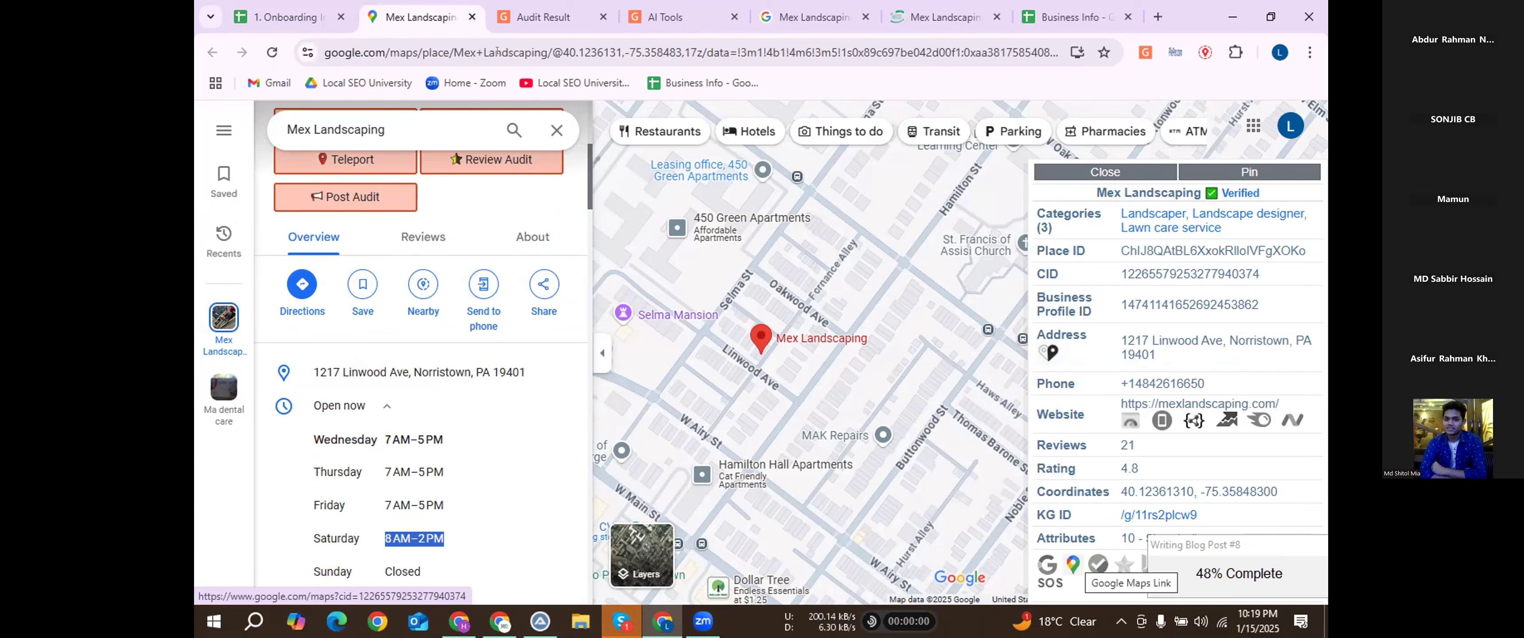
left_click(576, 46)
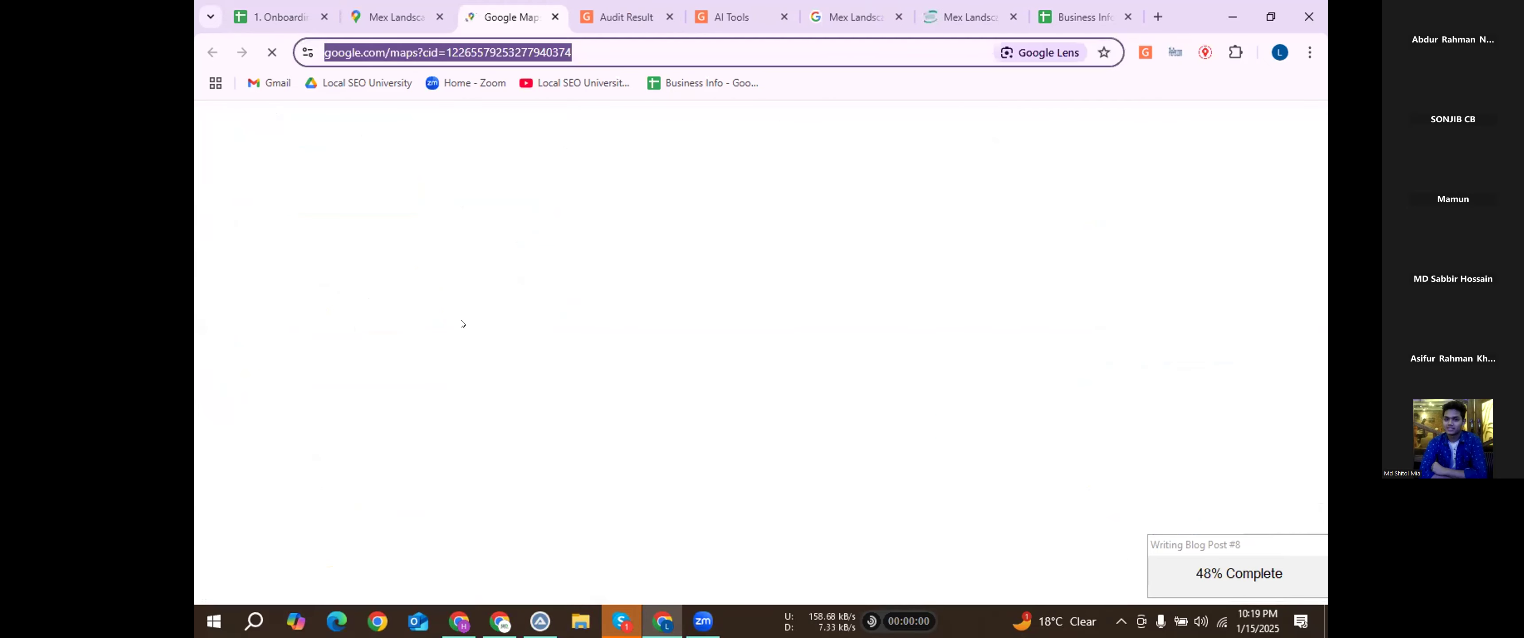
key("BackSpace")
key("ctrl+w")
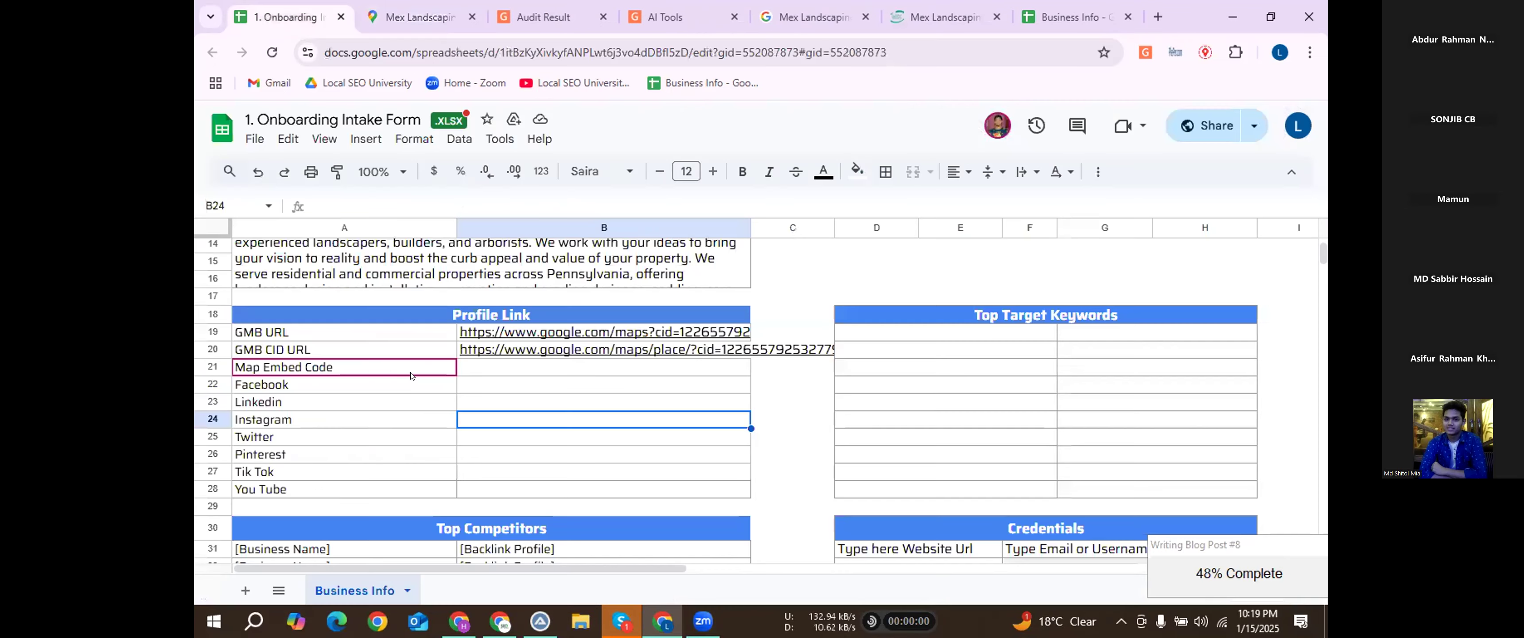
Copy the medium-size map embed HTML from the Mex Landscaping listing's share options into the Map Embed Code value cell.
left_click(478, 354)
left_click(480, 366)
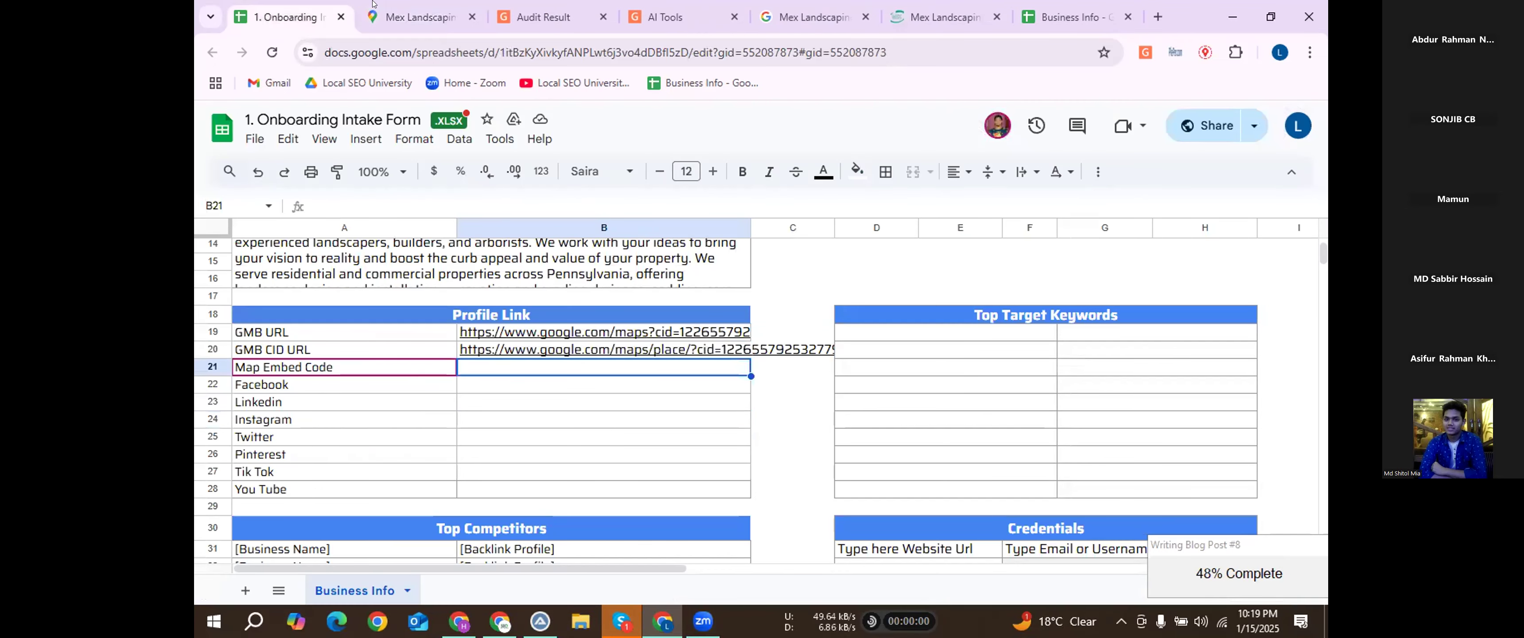
left_click(416, 17)
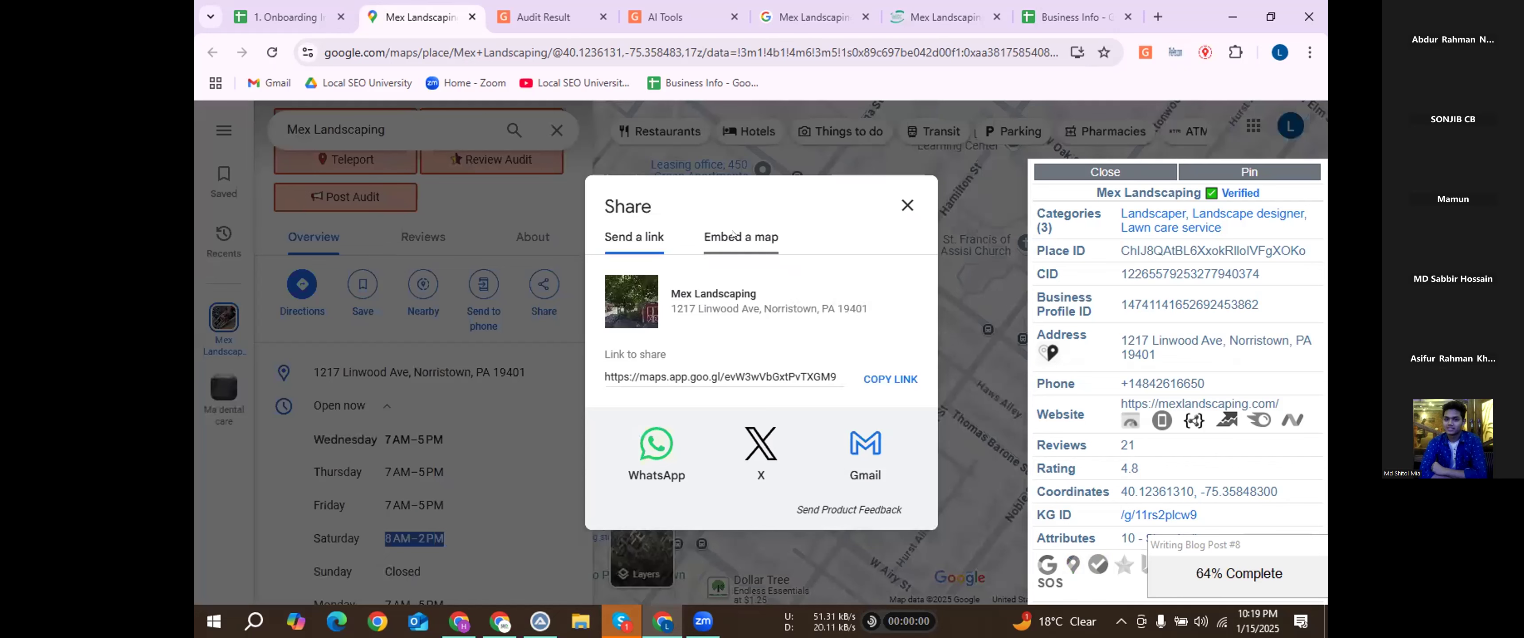
left_click(732, 236)
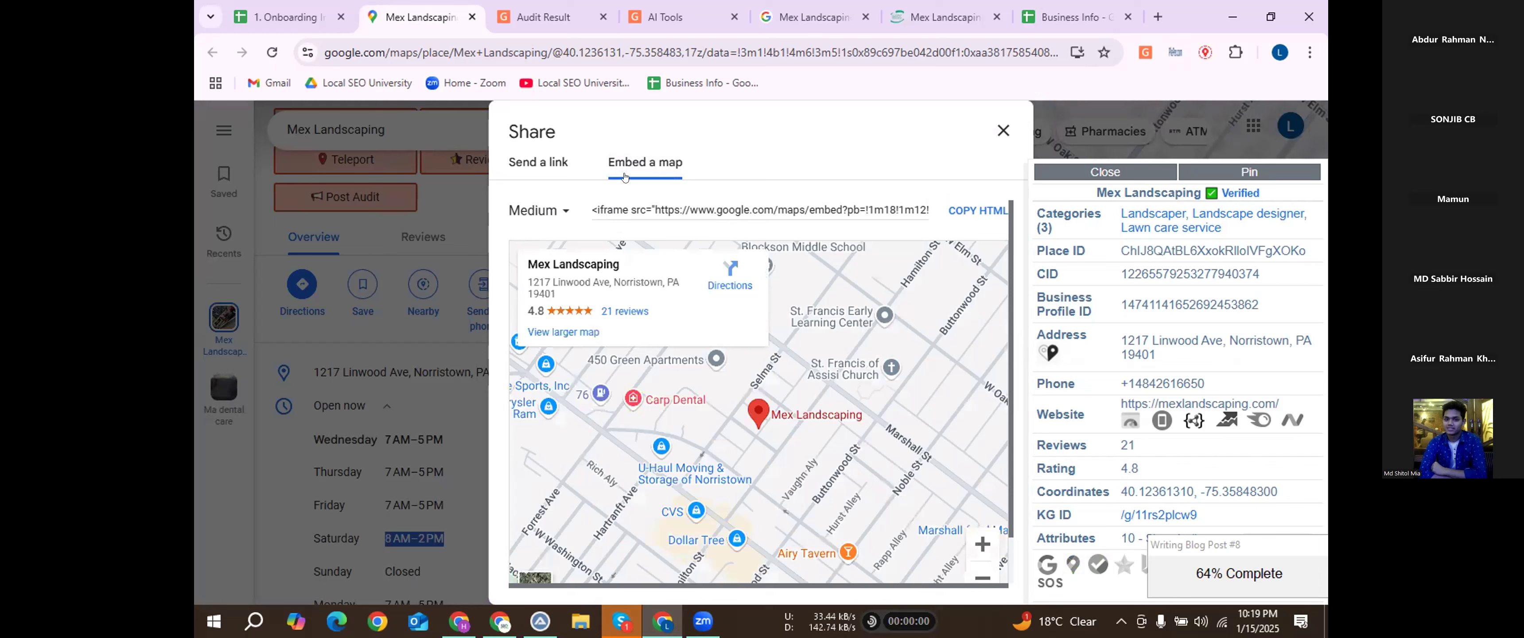
left_click(970, 209)
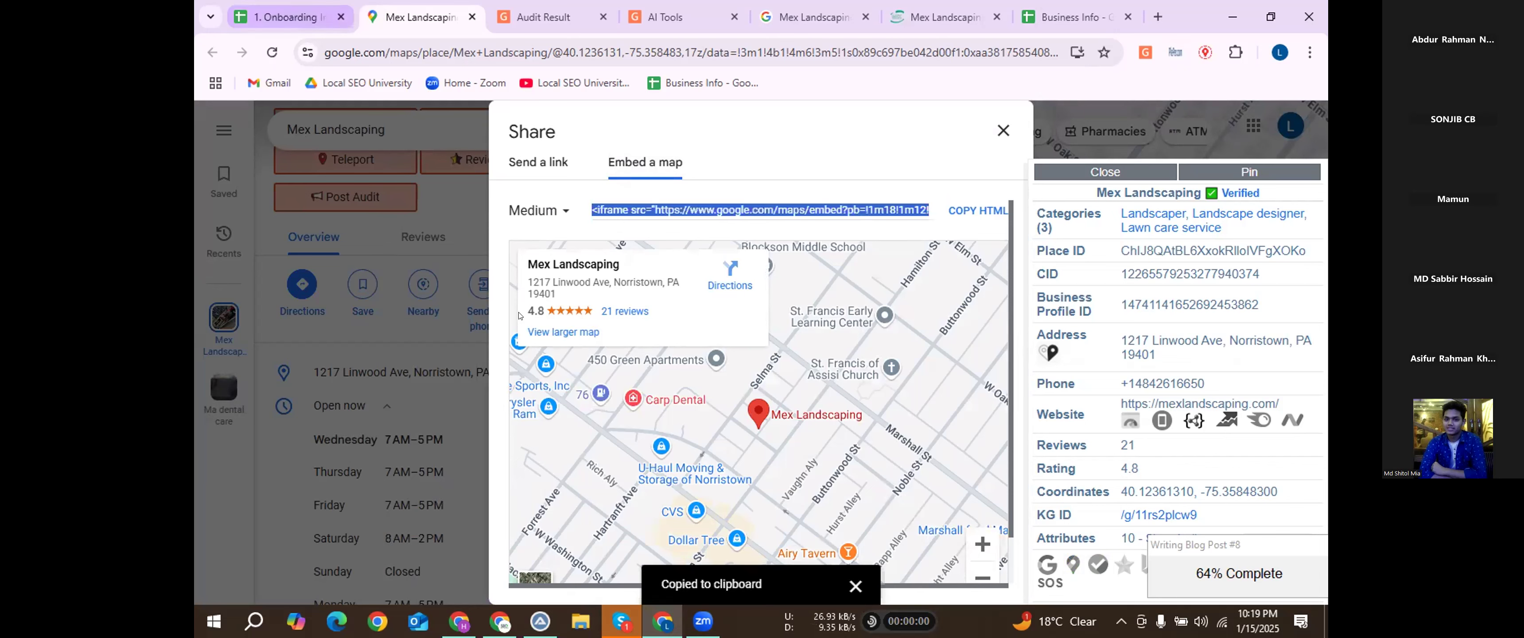
left_click(284, 16)
left_click(504, 364)
key("ctrl+v")
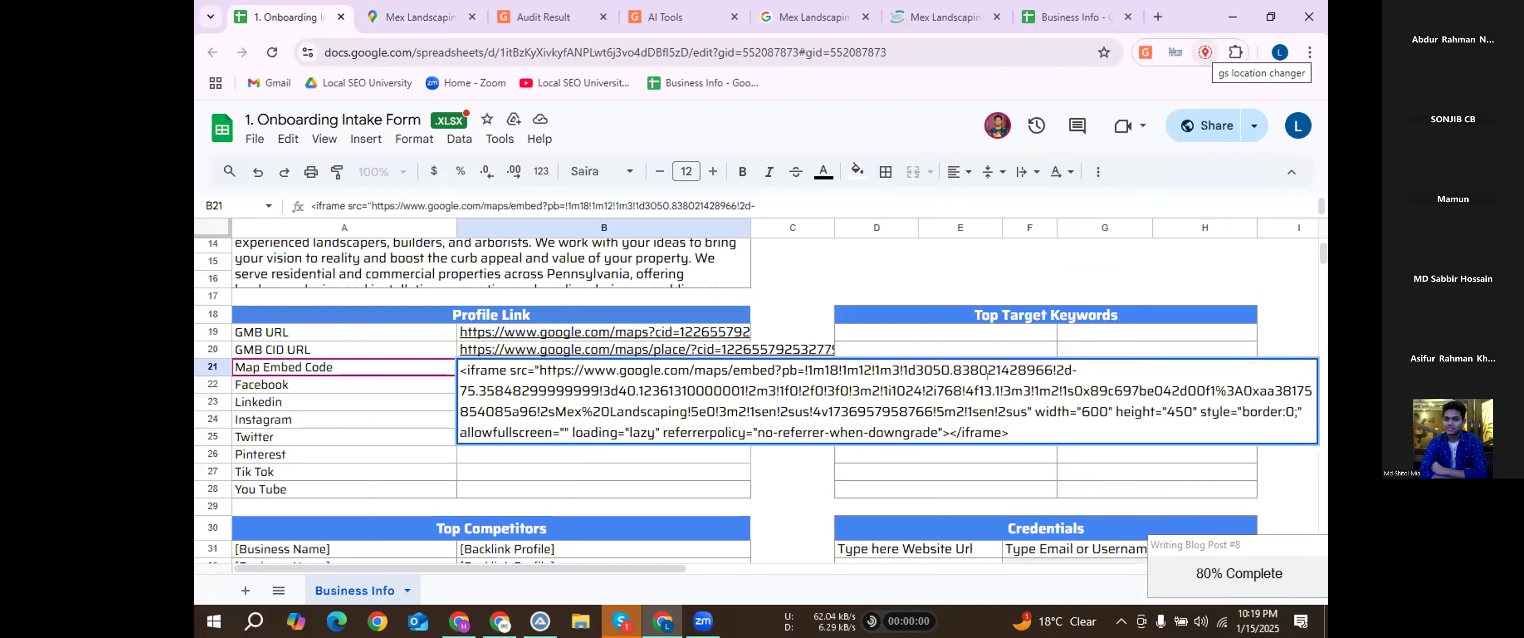
left_click_drag(1012, 407, 1023, 407)
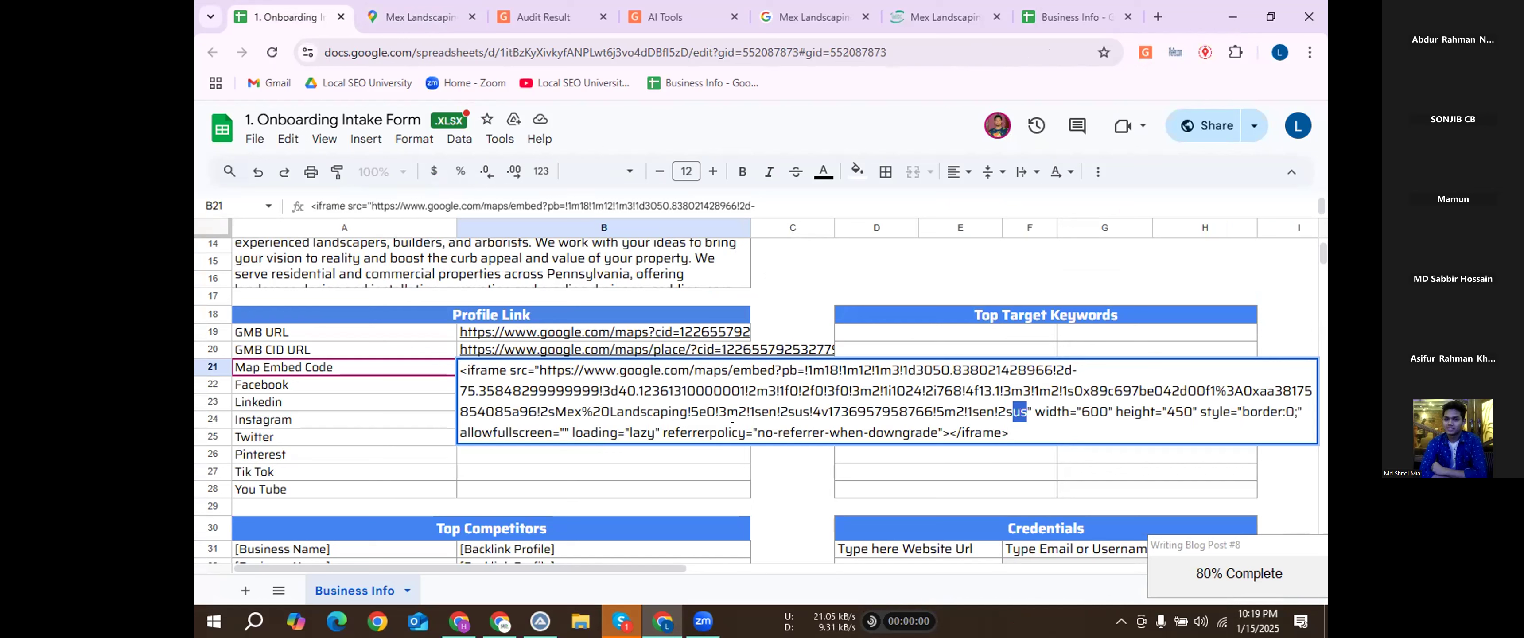
Check the "us" region codes inside the map embed code, then commit the Map Embed Code cell.
left_click_drag(794, 409, 810, 409)
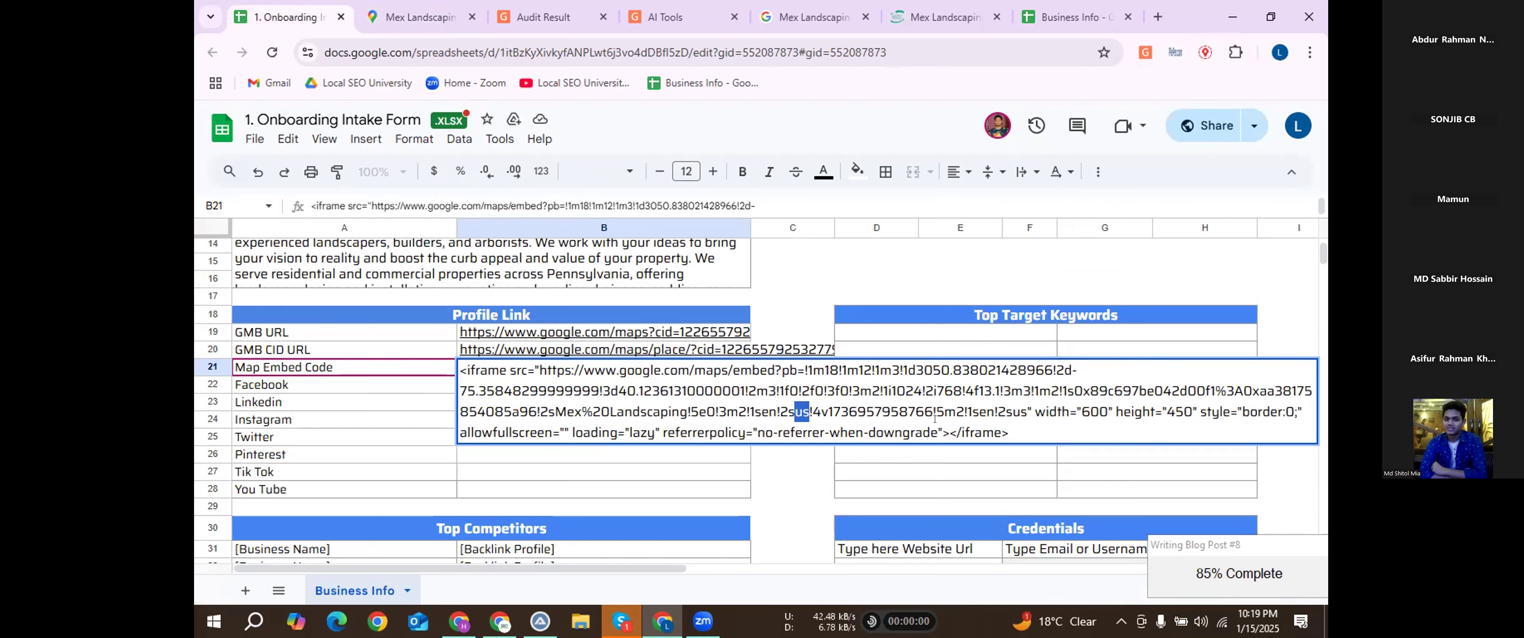
left_click_drag(1012, 411, 1026, 411)
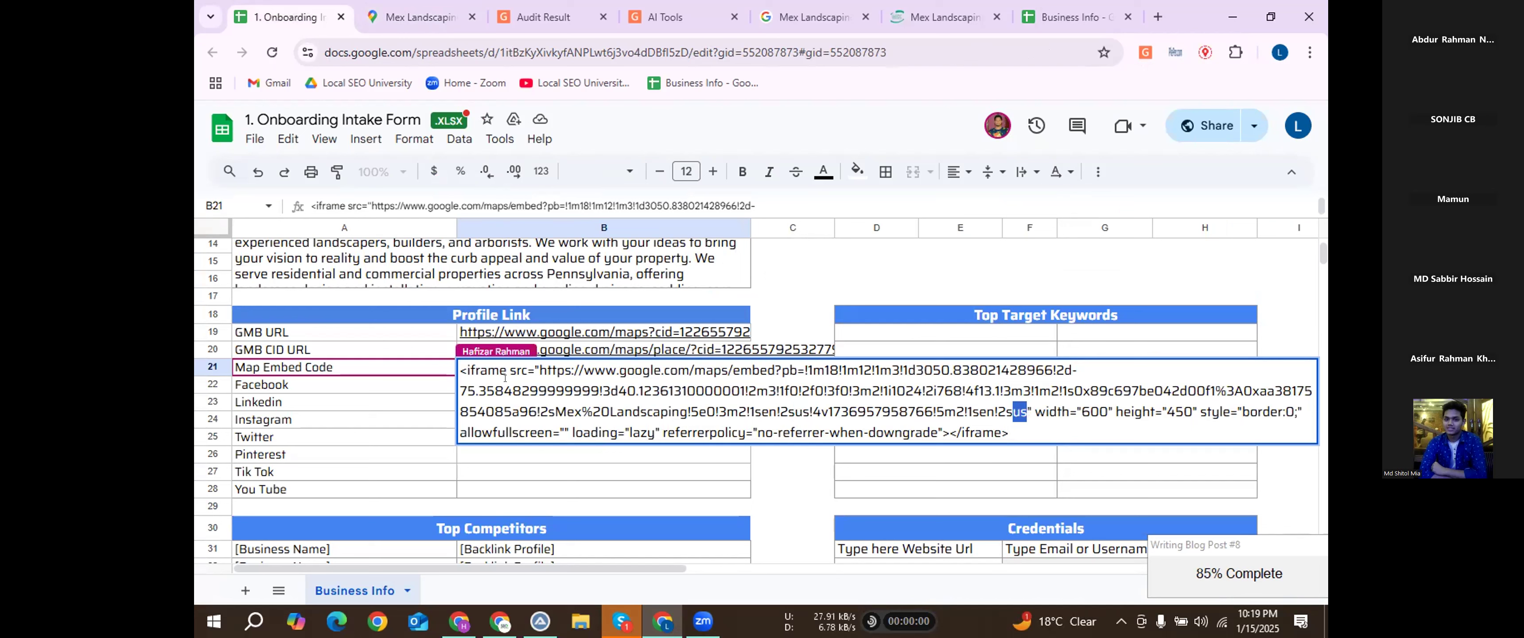
key("Return")
left_click(501, 391)
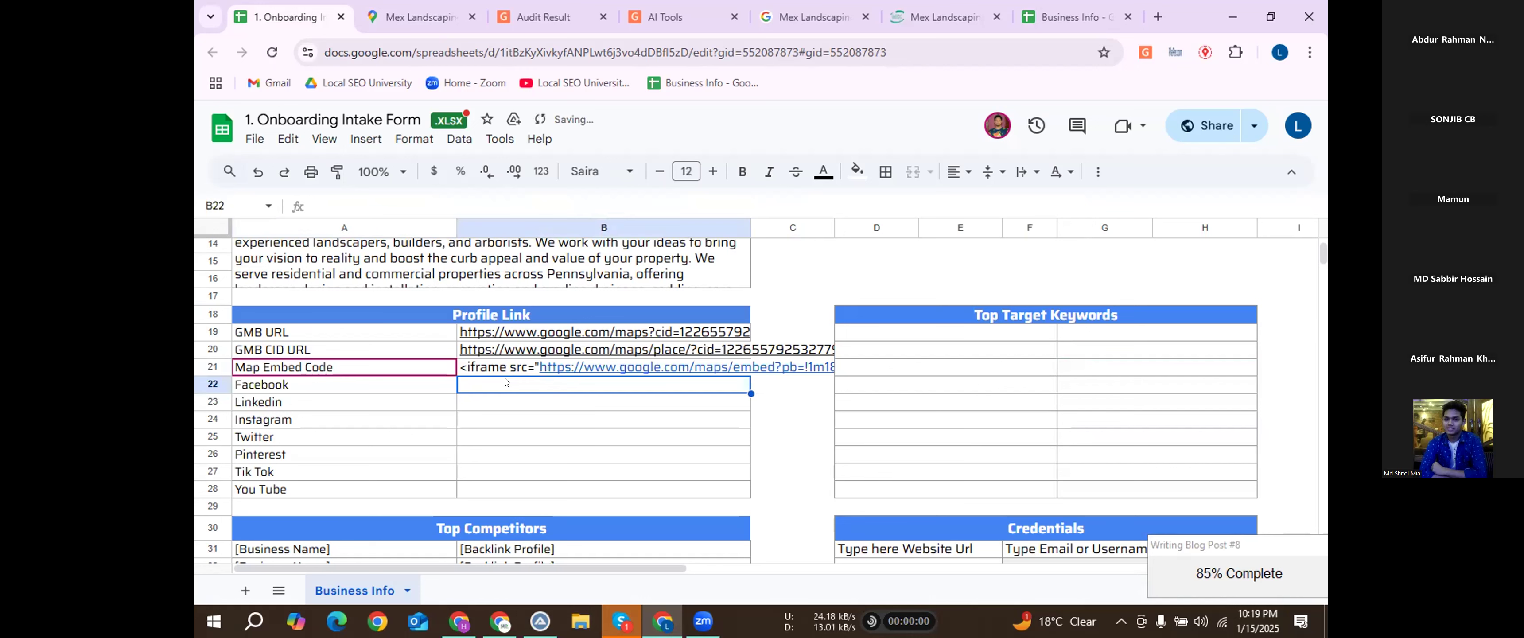
Highlight the social profile labels from Facebook to You Tube, then select the empty Facebook value cell.
left_click(368, 382)
left_click_drag(306, 391, 303, 488)
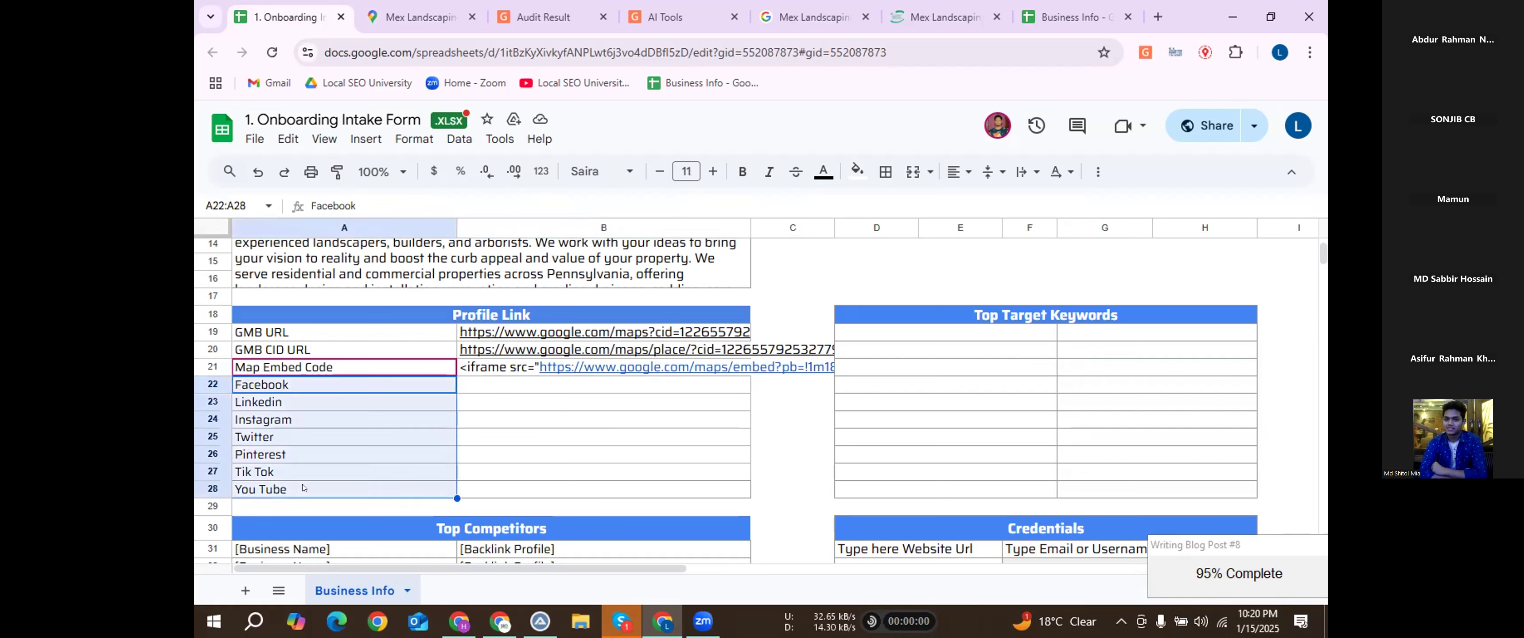
left_click(477, 393)
scroll(747, 368, "up", 5)
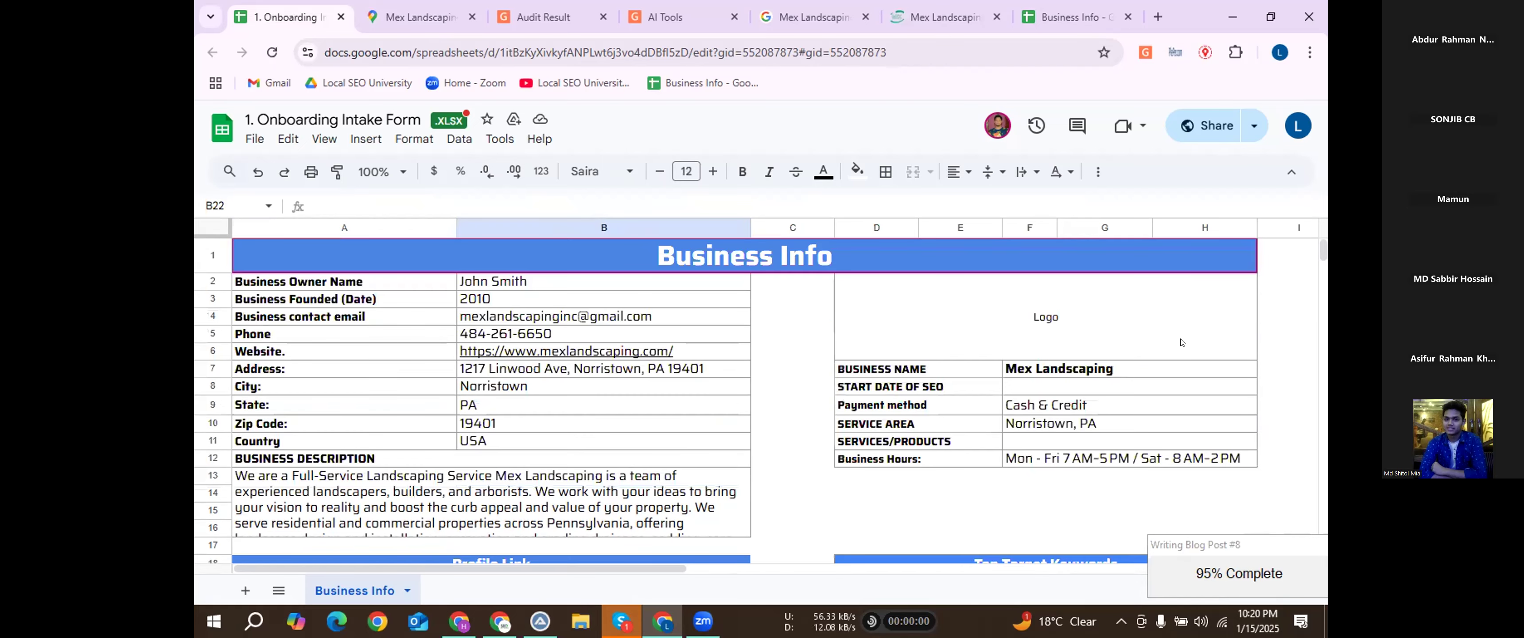
Open the Google Search link of the Mex Landscaping listing from its Maps details and close the AI Tools page.
left_click(419, 16)
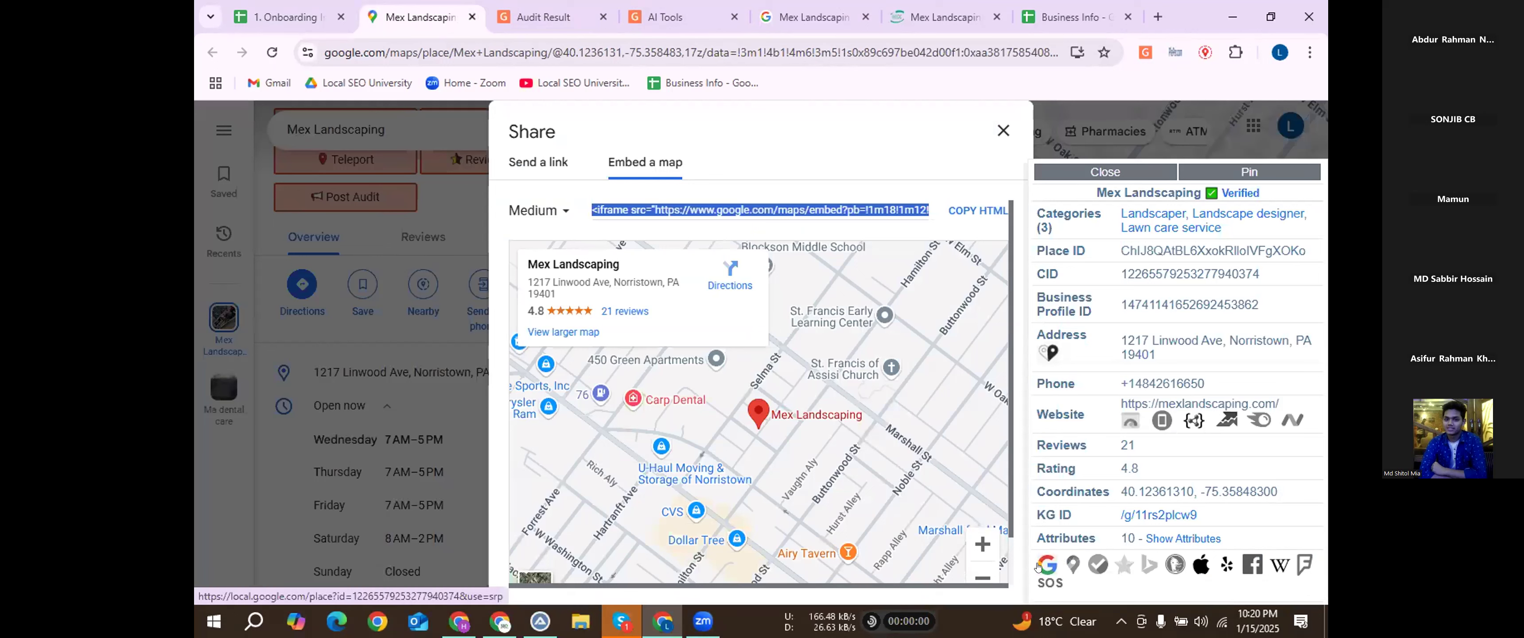
left_click(1043, 565)
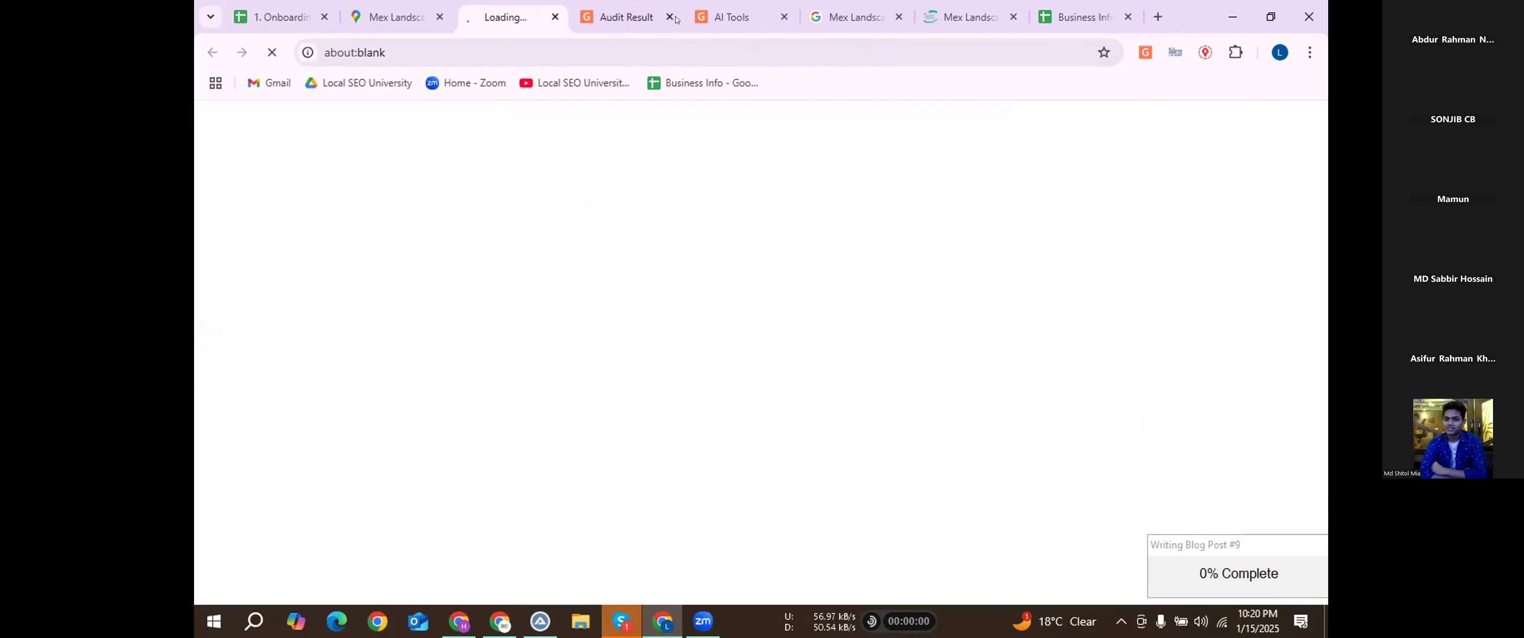
left_click(785, 16)
scroll(944, 312, "down", 1)
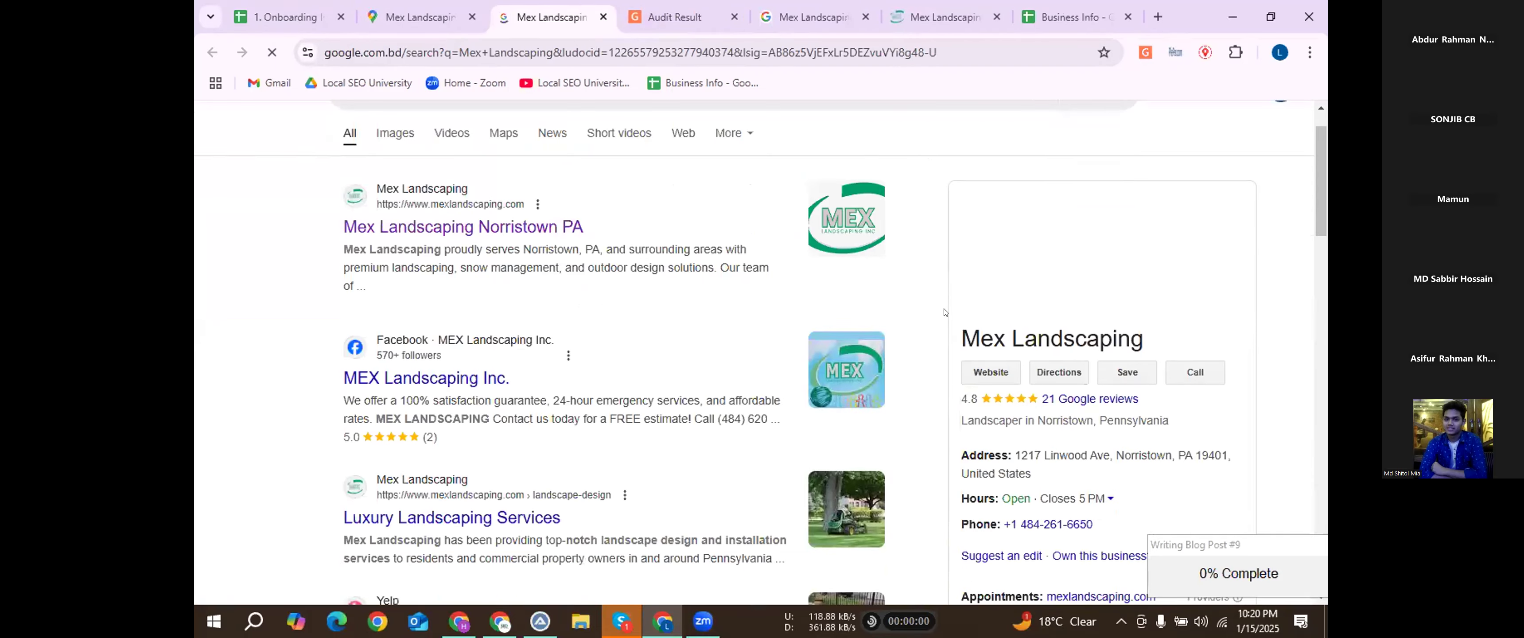
Look through the Mex Landscaping search results and the business panel's Profiles section for social media links.
scroll(1012, 367, "down", 3)
scroll(1012, 367, "down", 1)
scroll(1012, 366, "up", 4)
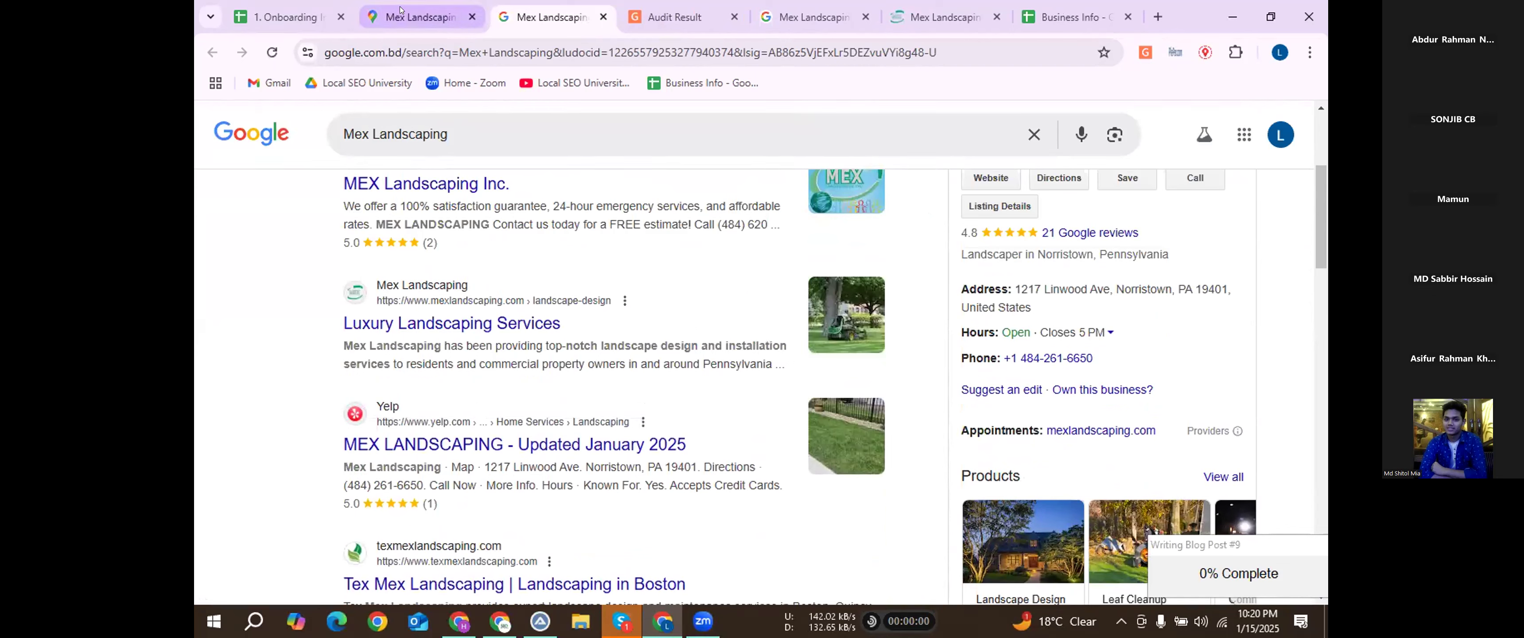
scroll(1117, 382, "down", 2)
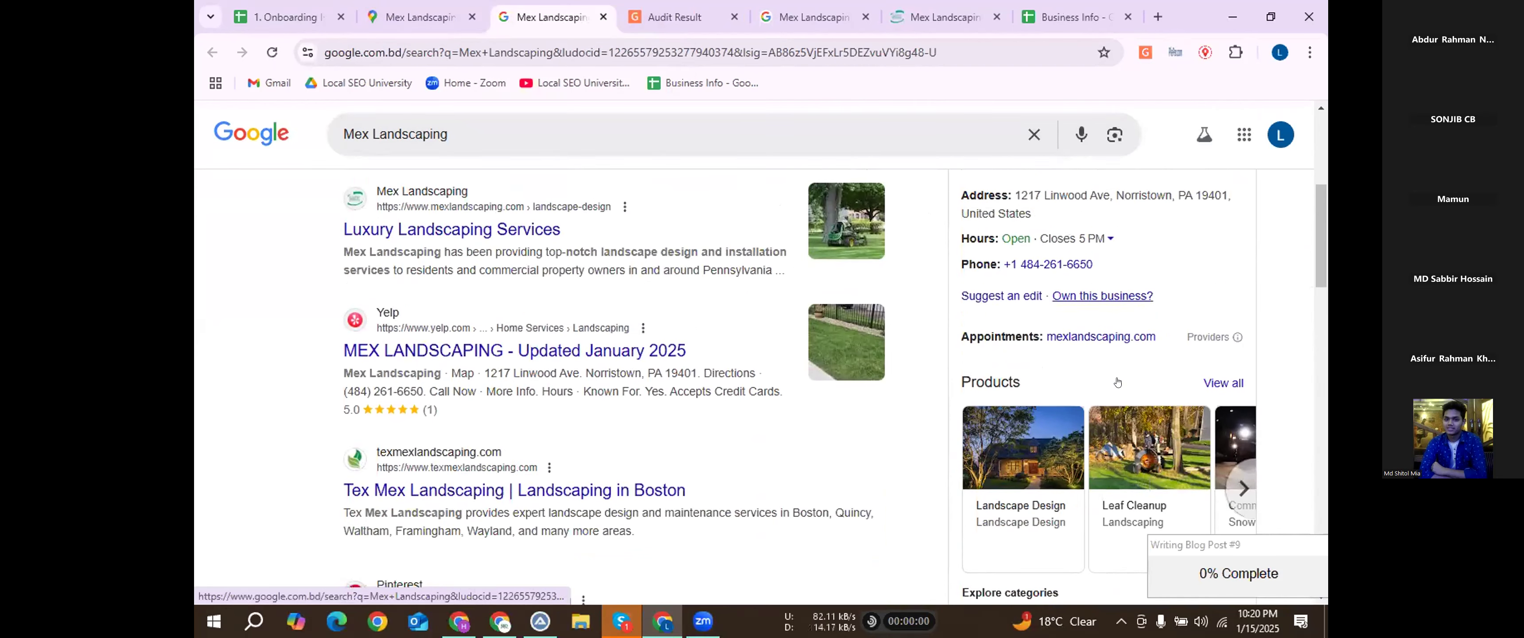
scroll(1116, 382, "down", 12)
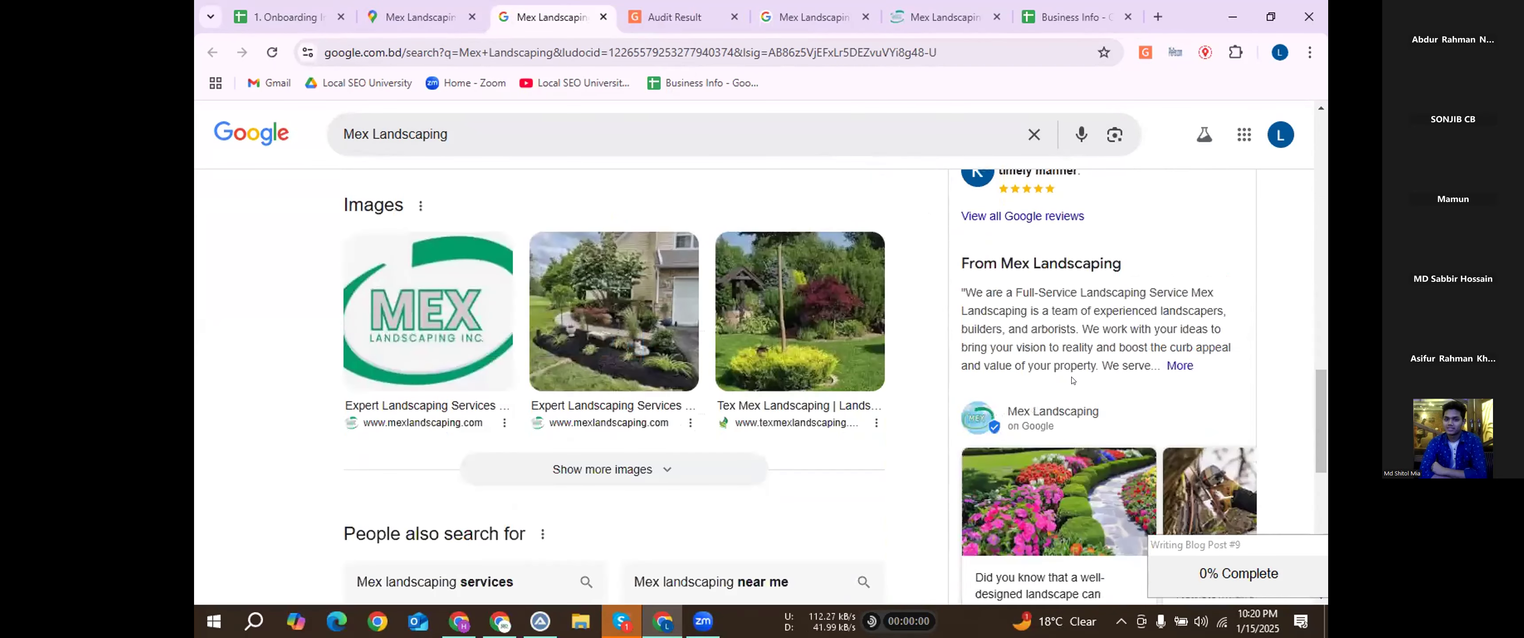
scroll(1072, 380, "down", 4)
scroll(960, 326, "down", 4)
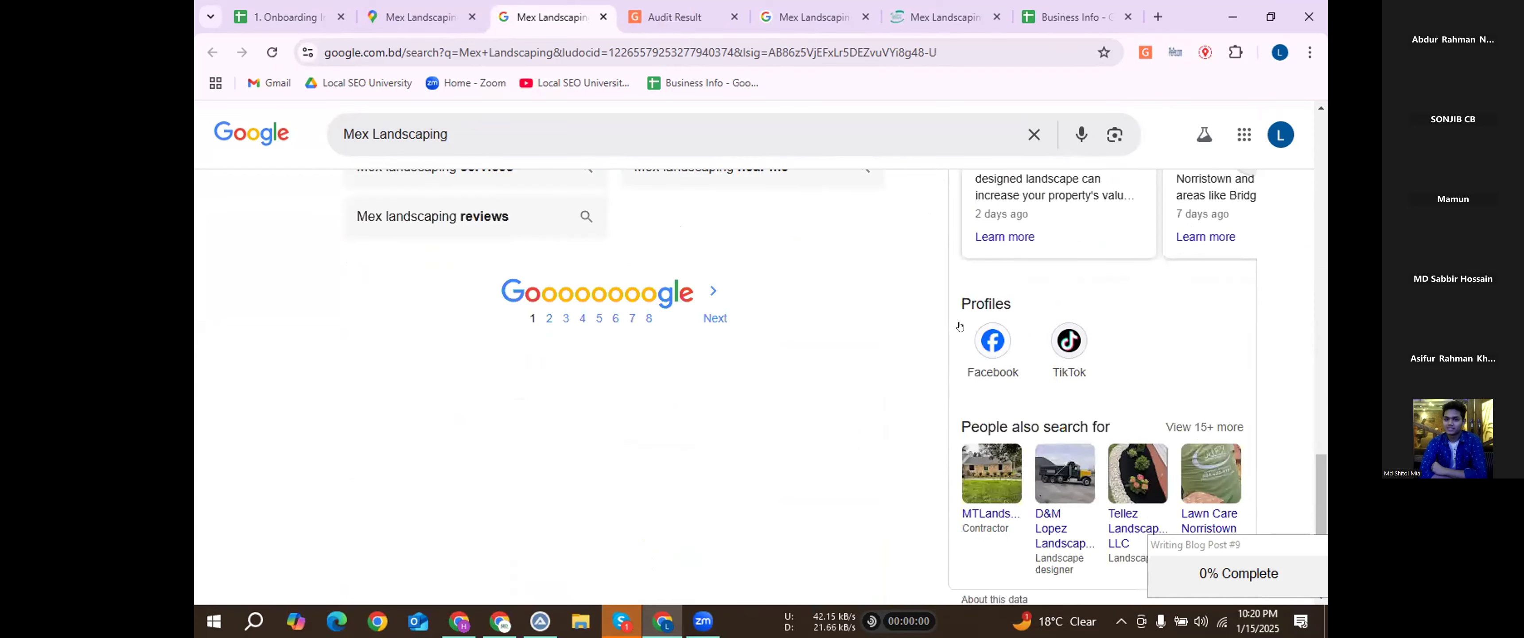
left_click_drag(959, 304, 1012, 305)
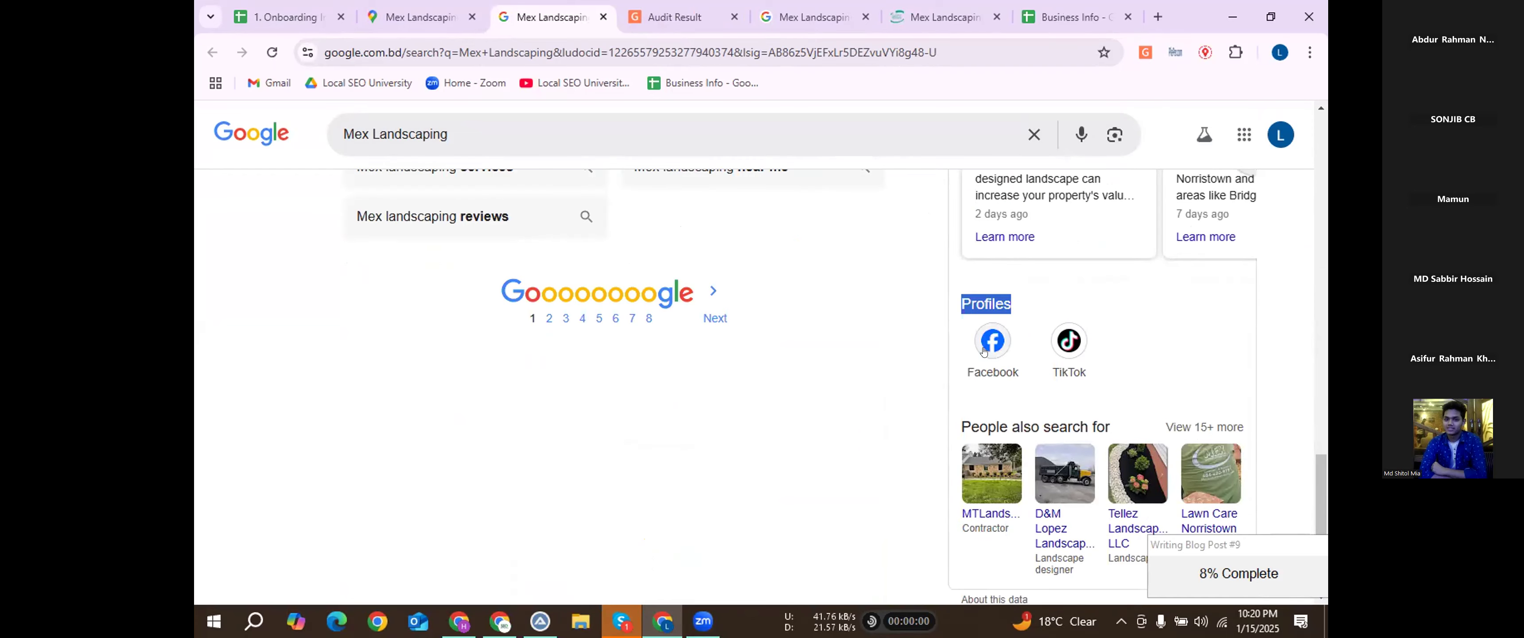
scroll(519, 394, "up", 10)
scroll(519, 394, "up", 10)
scroll(929, 395, "up", 3)
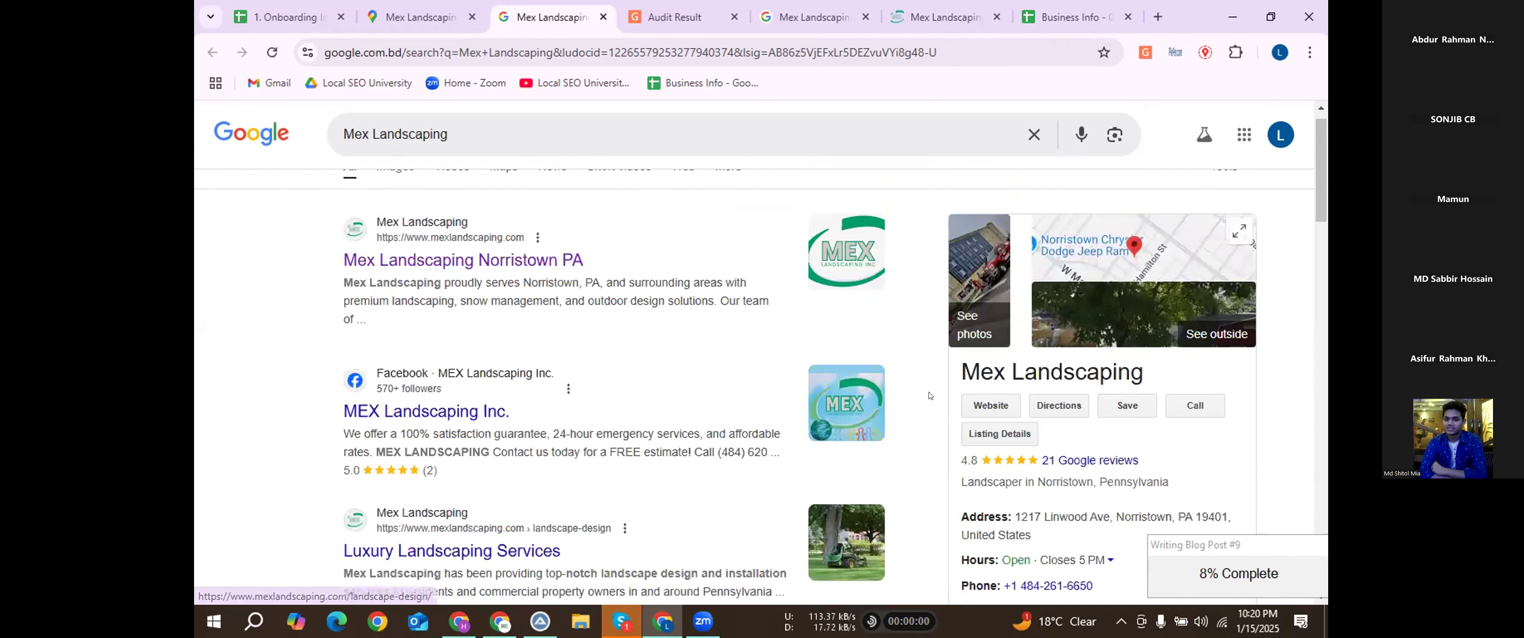
scroll(959, 395, "up", 1)
Copy the link of the MEX Landscaping Inc. Facebook result into the Facebook value cell of the intake form.
scroll(316, 259, "down", 3)
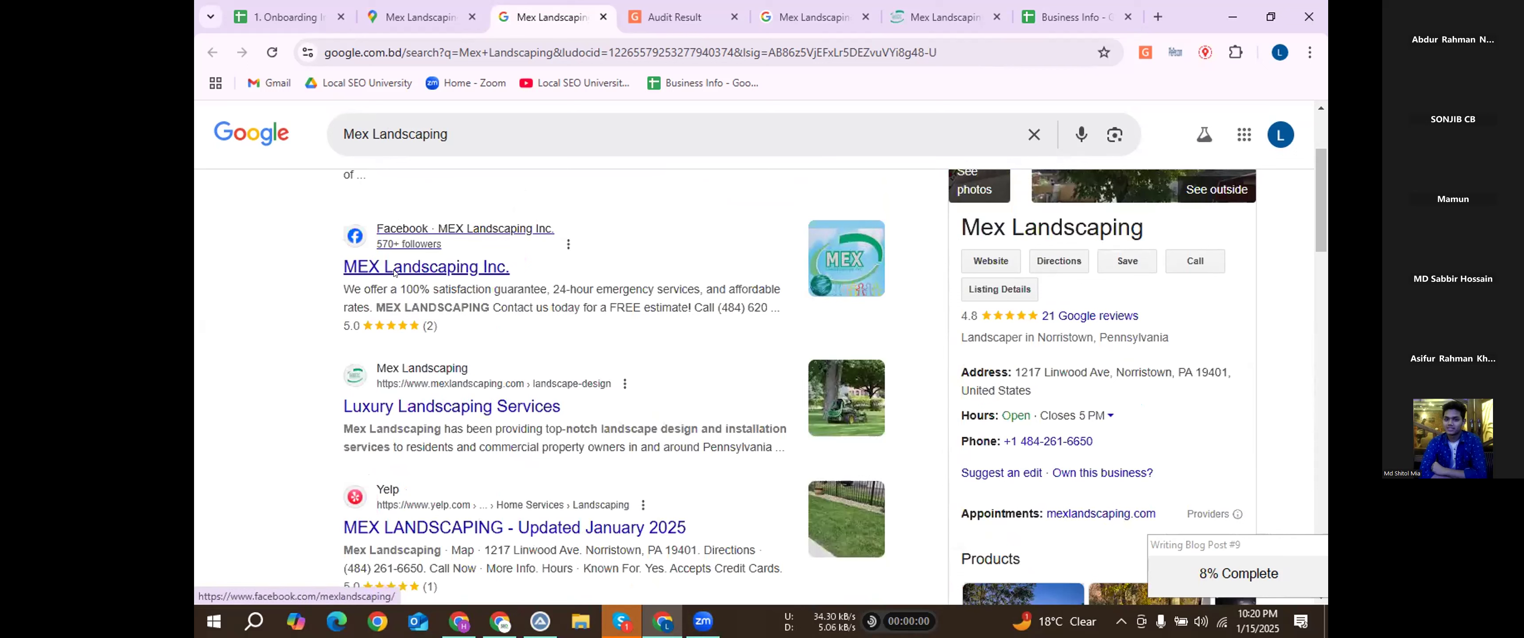
right_click(374, 271)
left_click(450, 409)
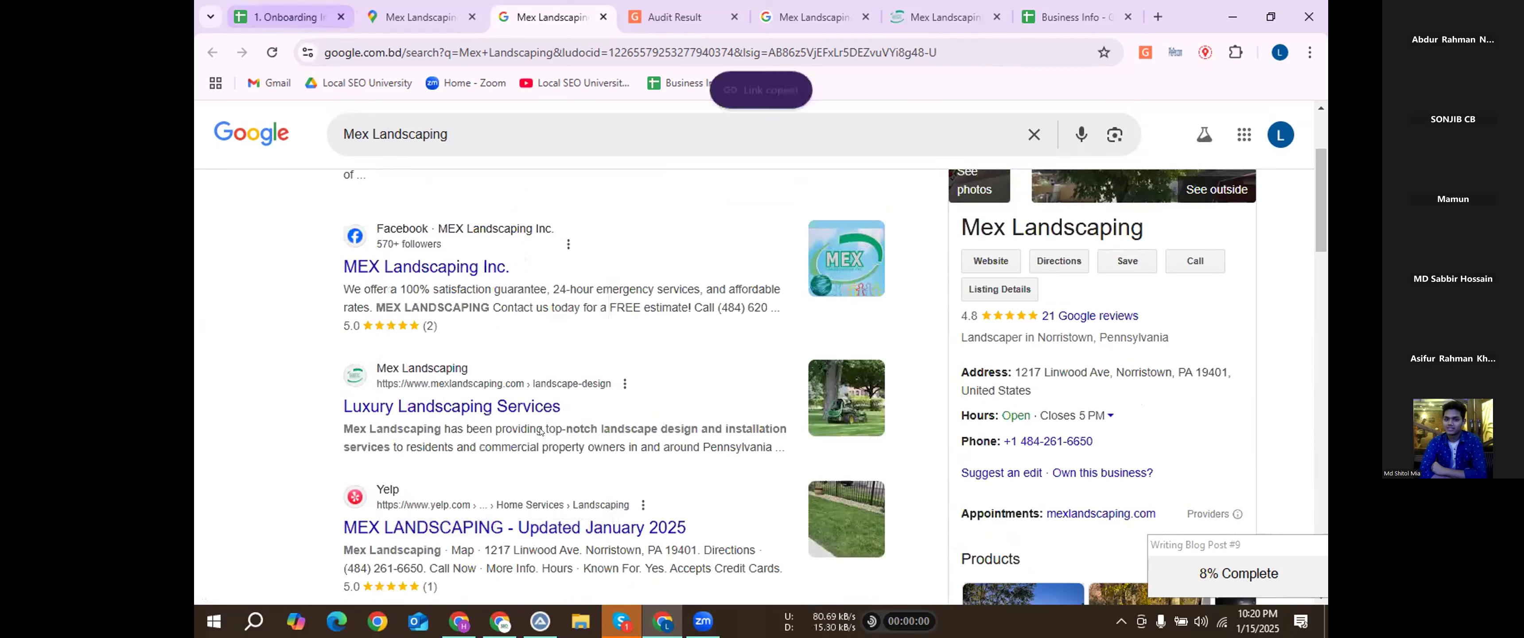
key("ctrl+1")
key("Left")
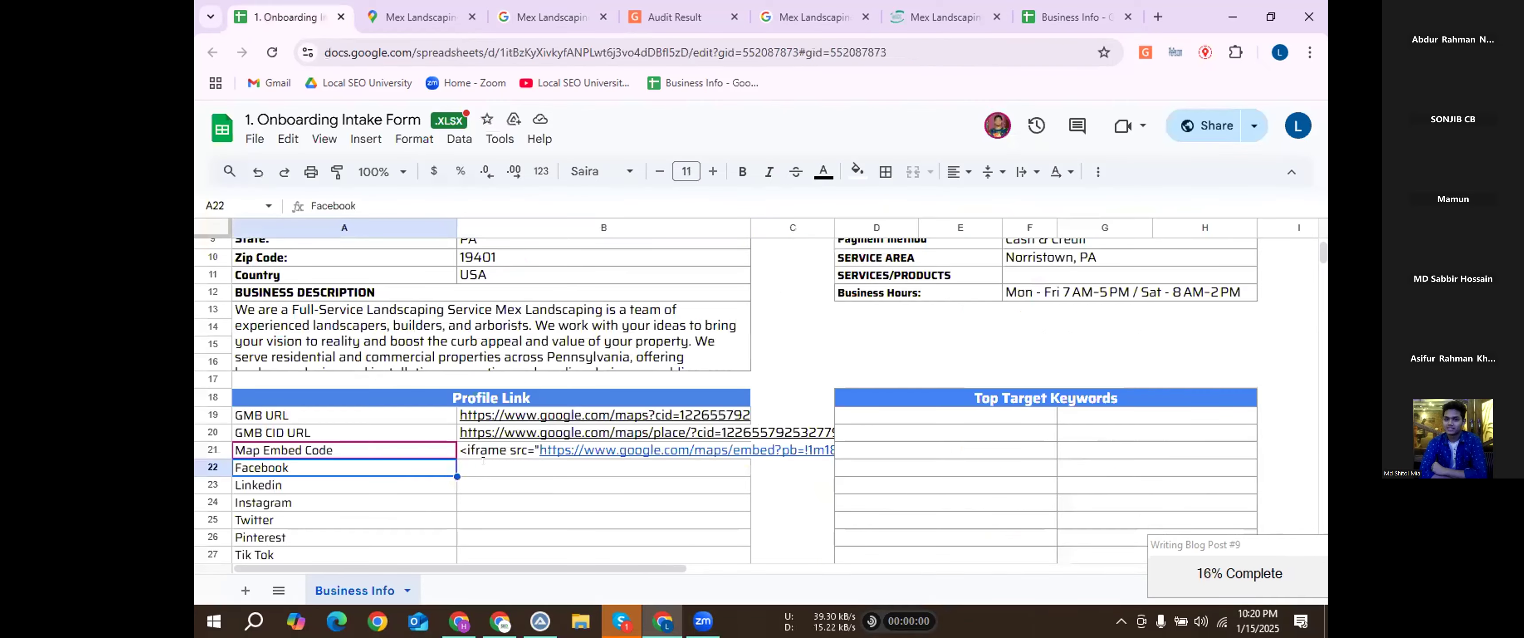
double_click(486, 466)
key("ctrl+v")
key("Return")
key("Left")
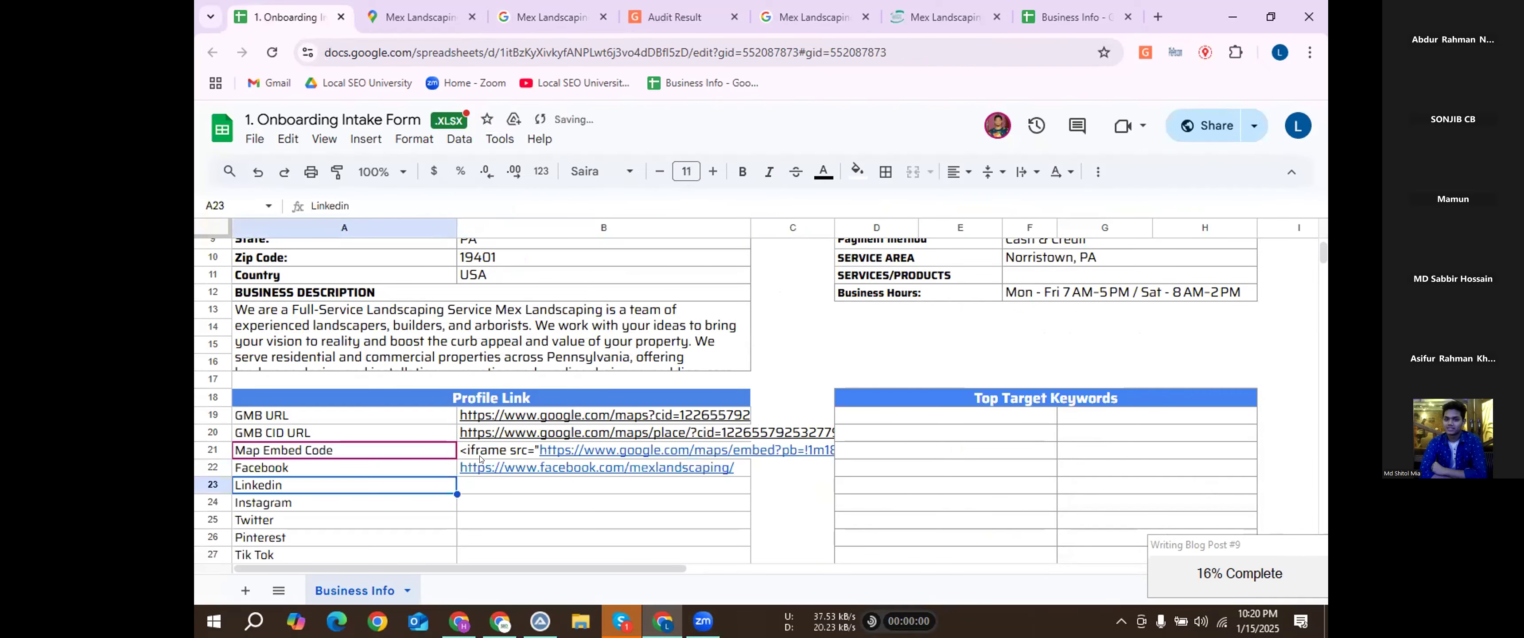
Copy the link of the Mex Landscaping Pinterest profile from the search results into the Pinterest value cell.
scroll(755, 402, "down", 1)
key("Right")
left_click(549, 17)
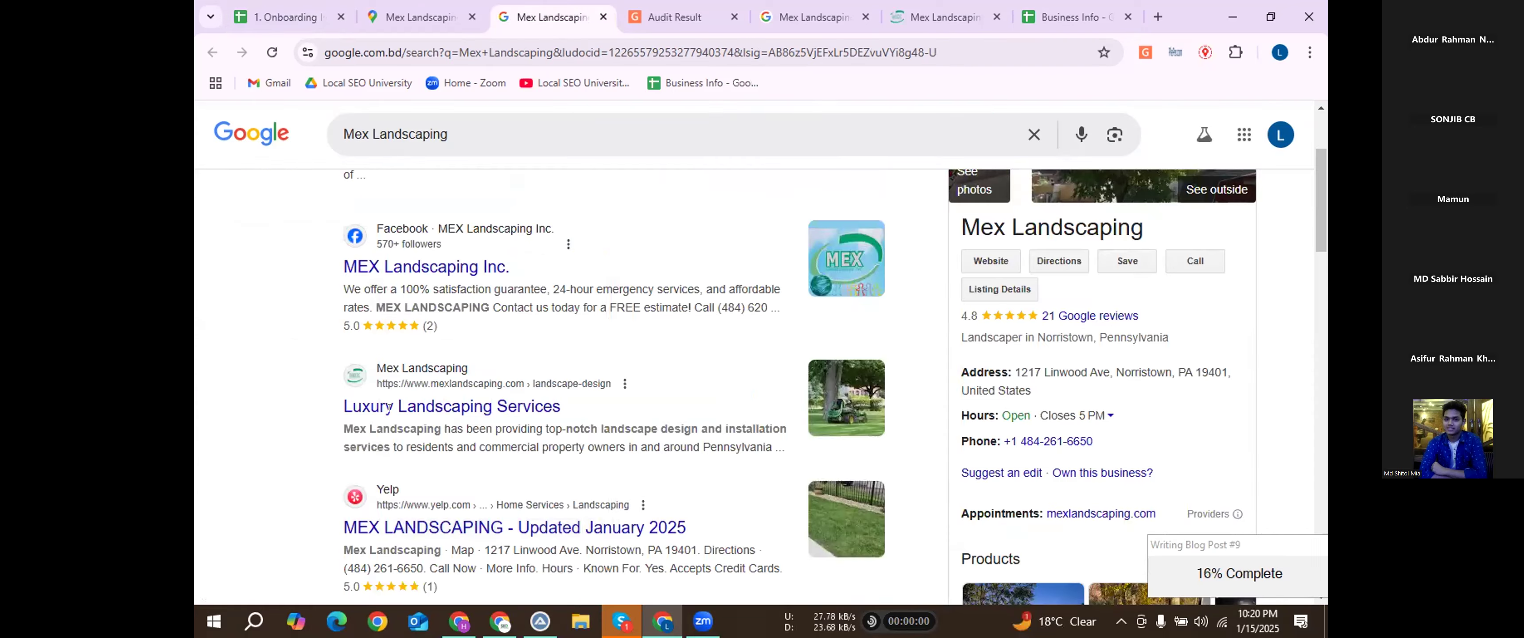
scroll(460, 392, "down", 6)
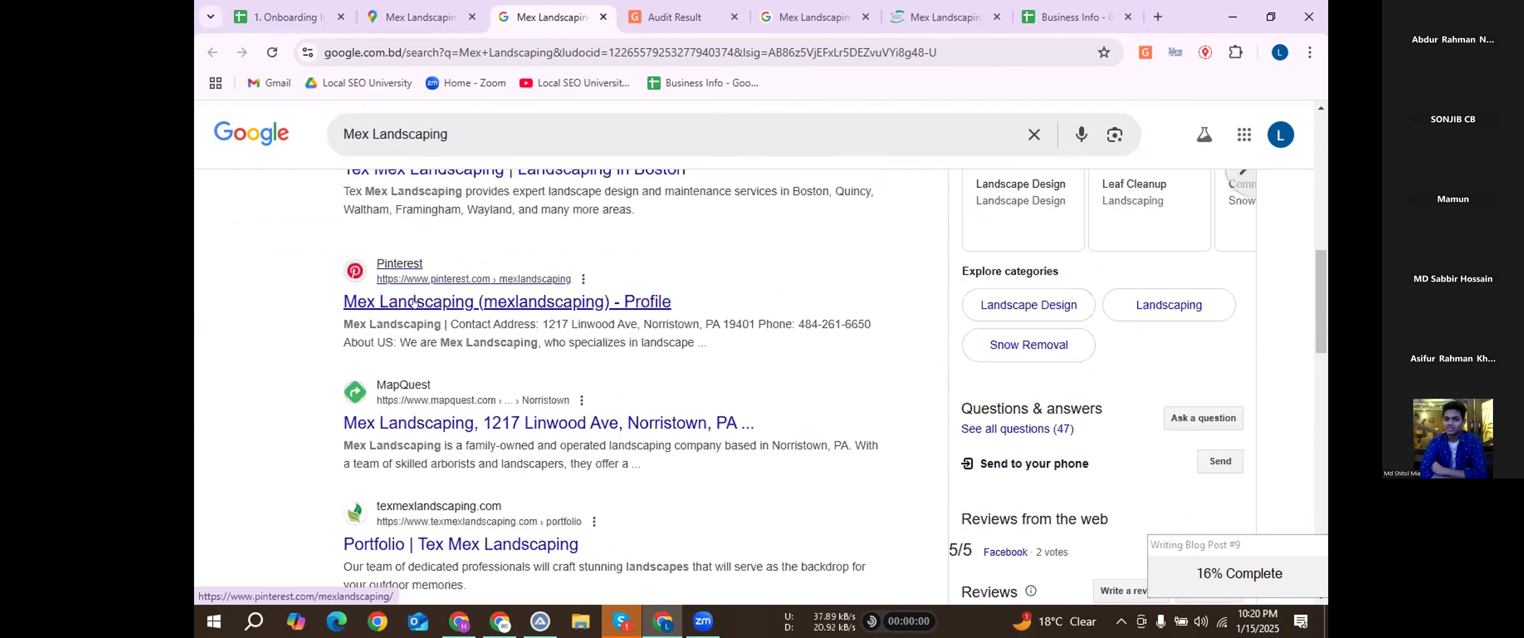
right_click(416, 305)
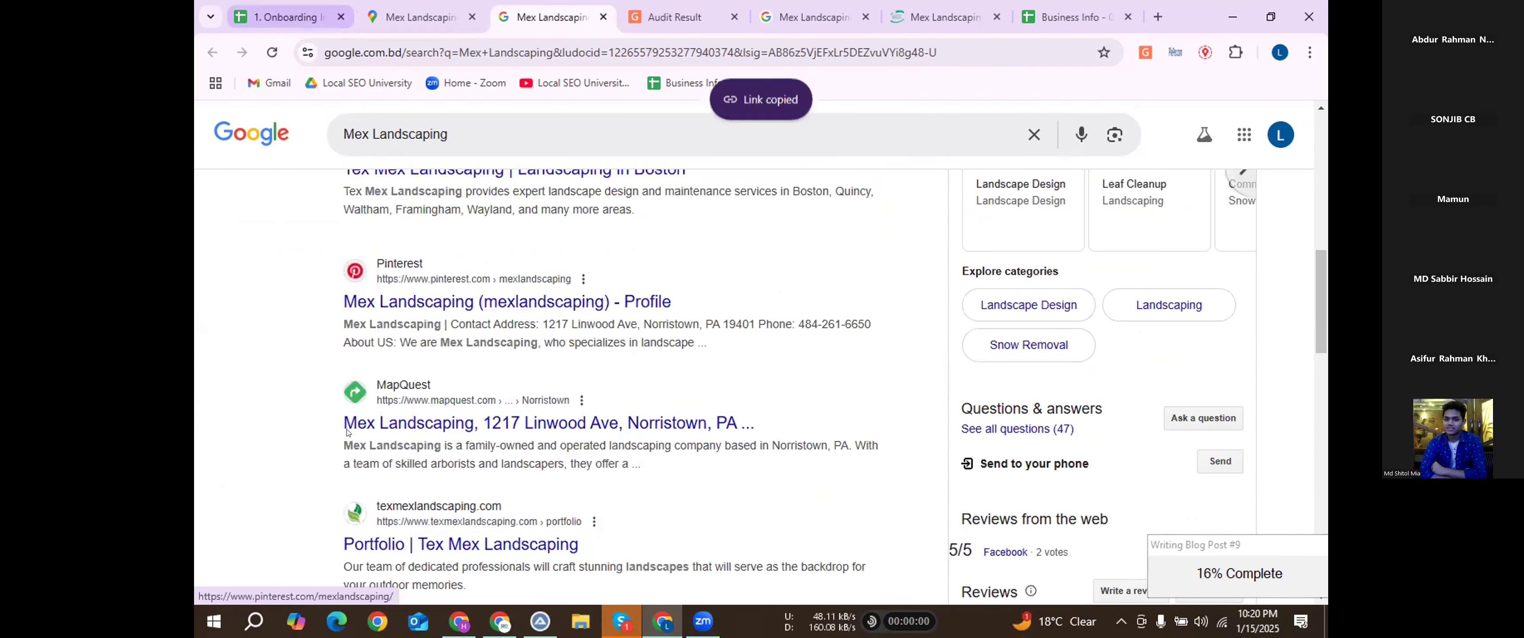
left_click(288, 17)
left_click(503, 456)
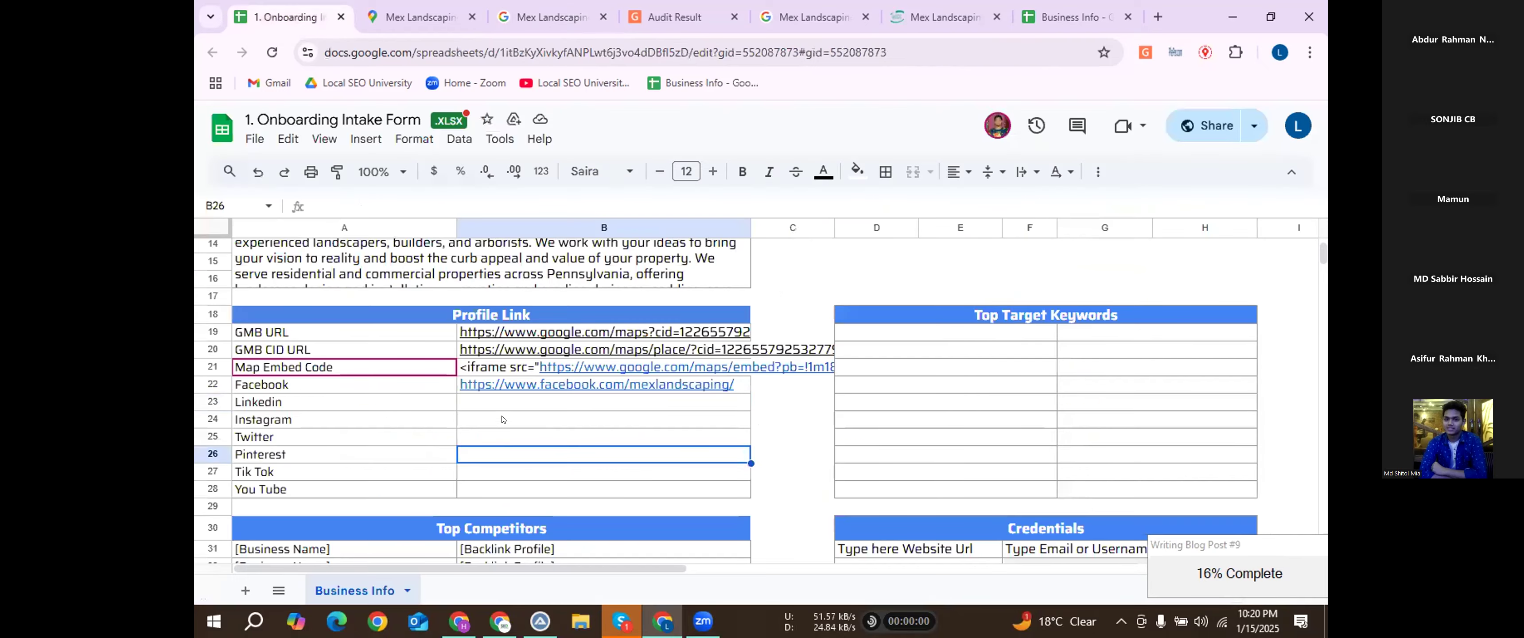
key("ctrl+v")
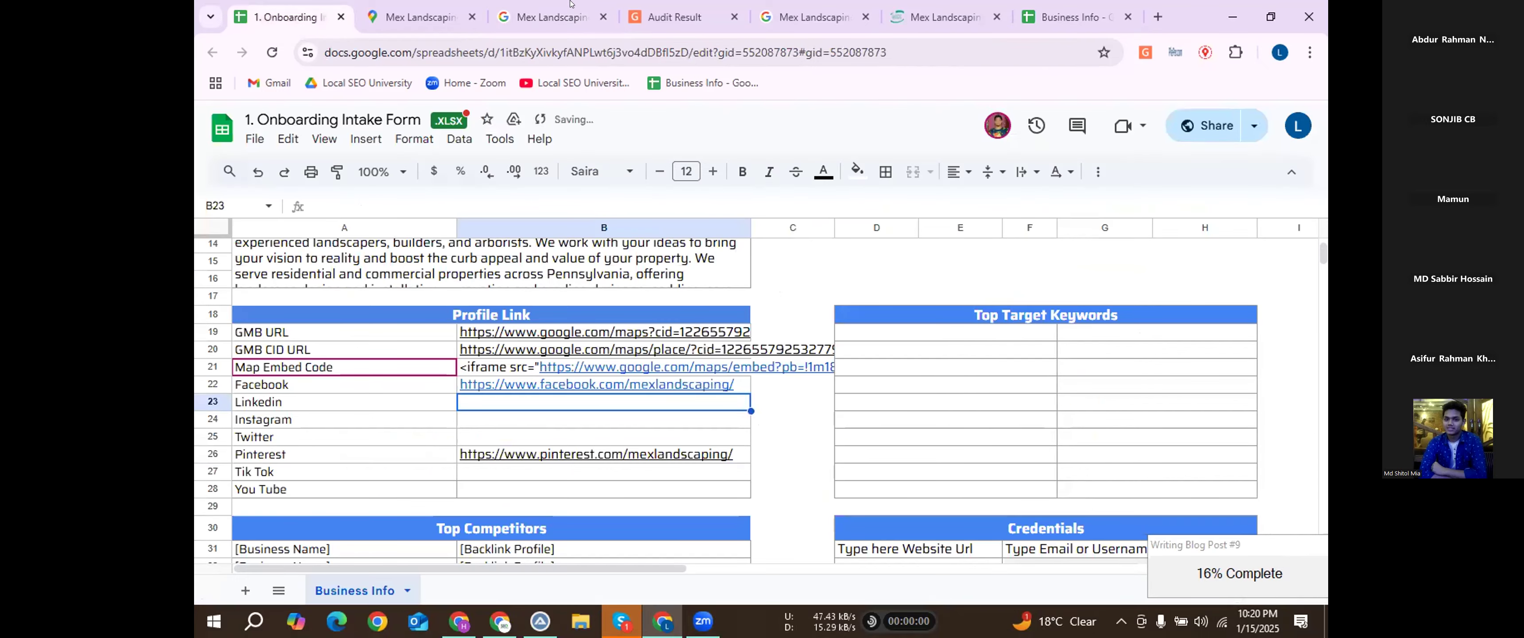
Copy the TikTok link from the business panel's Profiles section into the Tik Tok value cell.
left_click(421, 16)
left_click(543, 17)
scroll(486, 359, "down", 3)
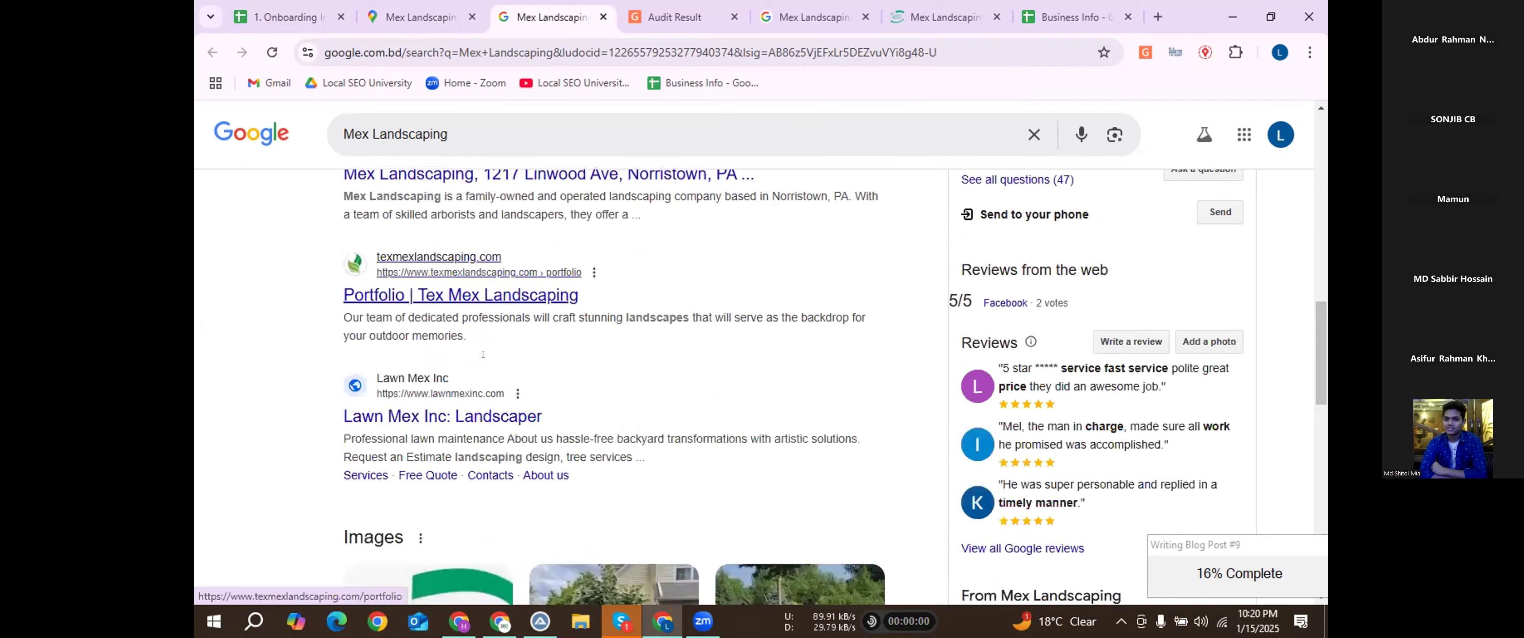
scroll(483, 354, "down", 5)
scroll(519, 368, "up", 1)
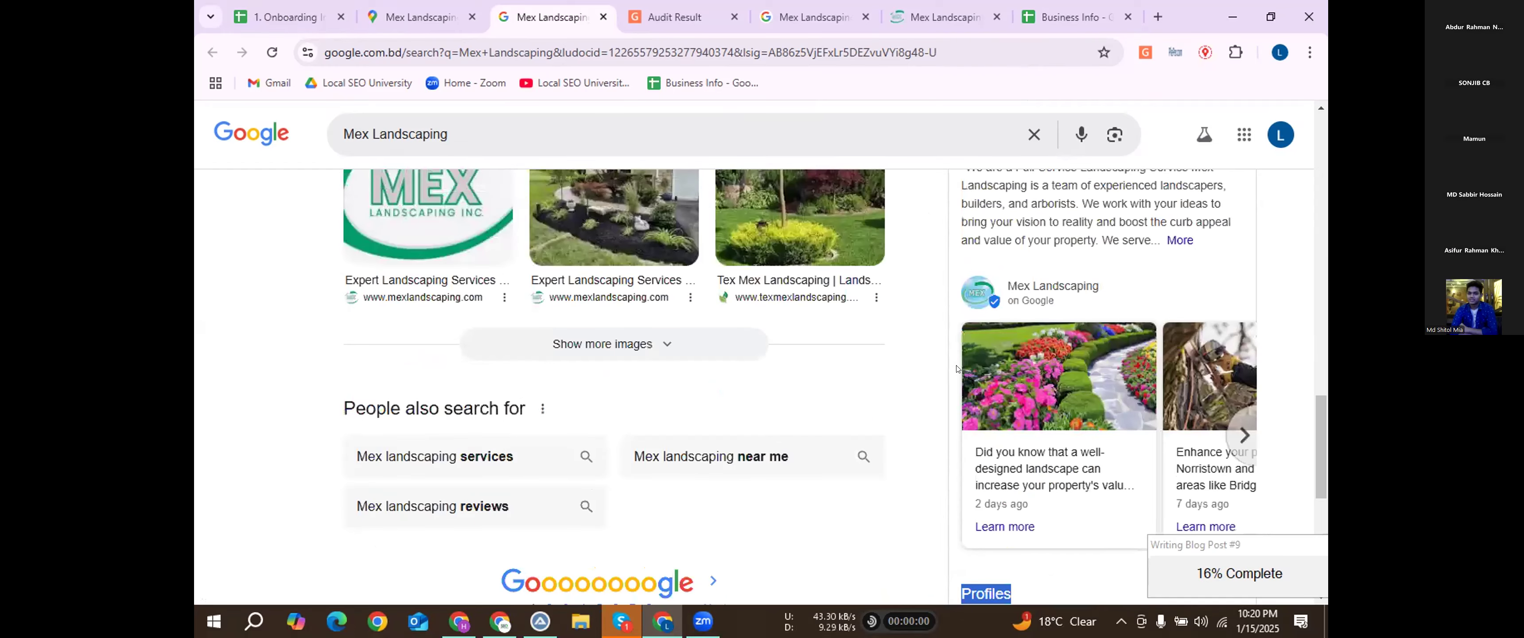
scroll(1076, 459, "down", 5)
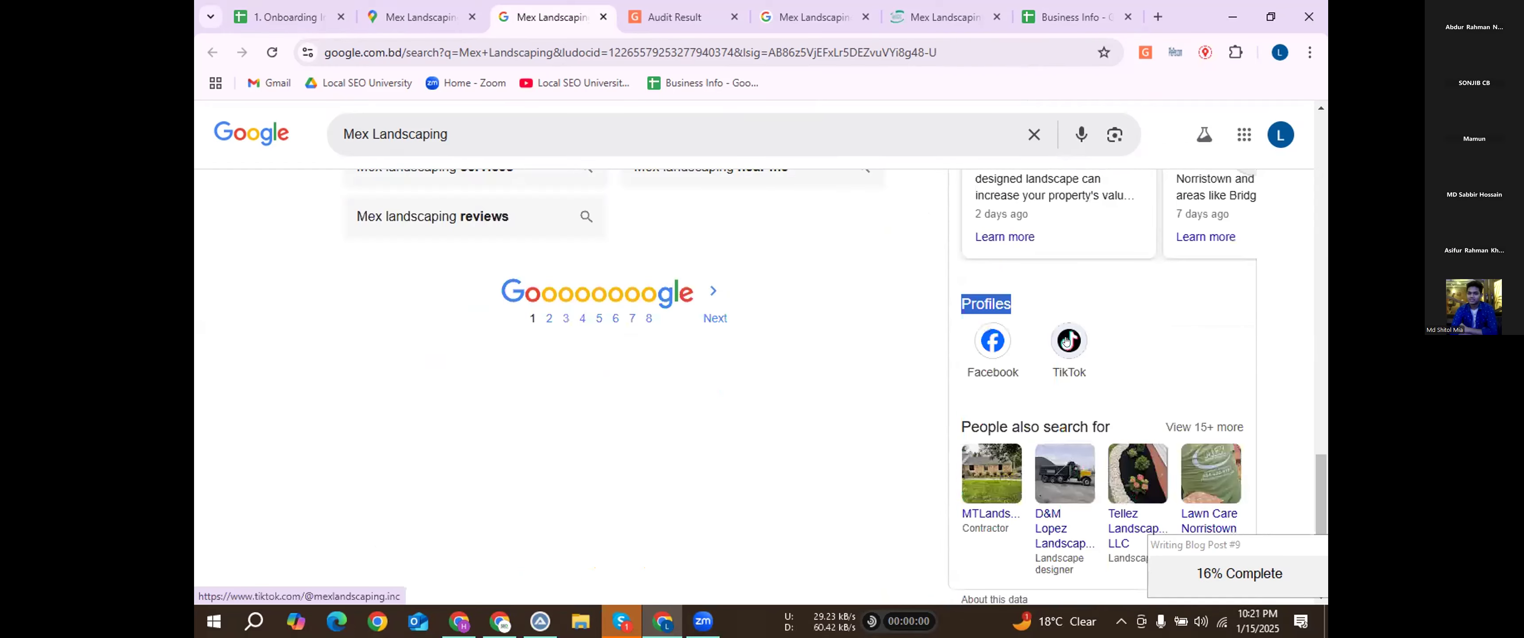
right_click(1069, 342)
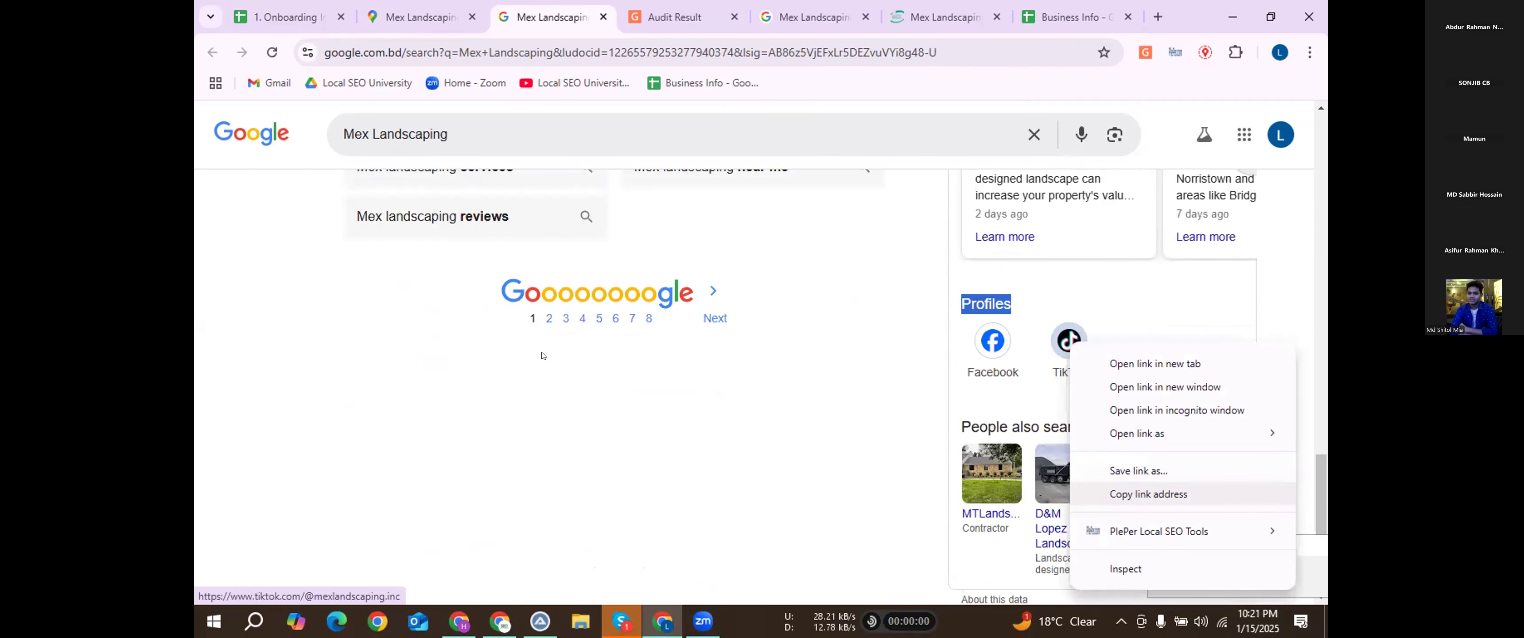
key("ctrl+1")
key("Down")
key("Left")
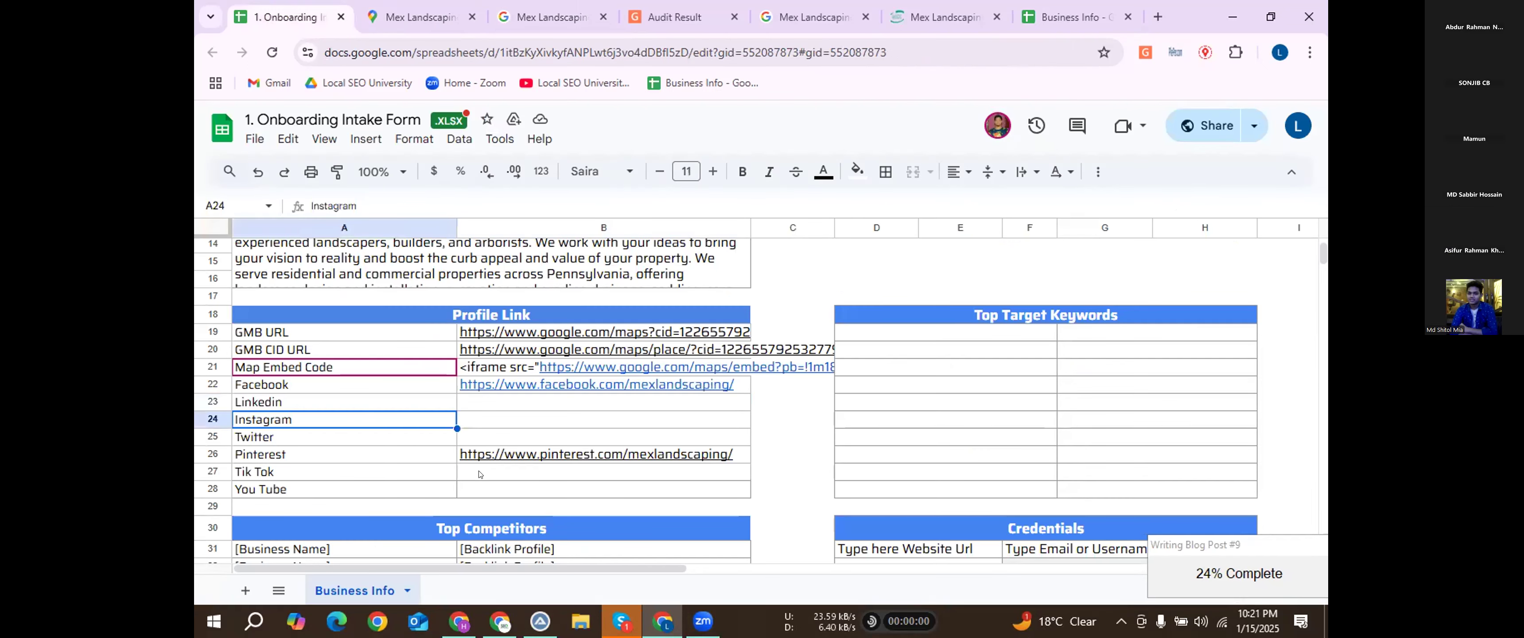
key("Down")
key("Down")
key("Down")
key("Right")
key("ctrl+v")
Select the empty Linkedin value cell and search the first and second pages of Mex Landscaping results for the remaining social profiles.
left_click(501, 406)
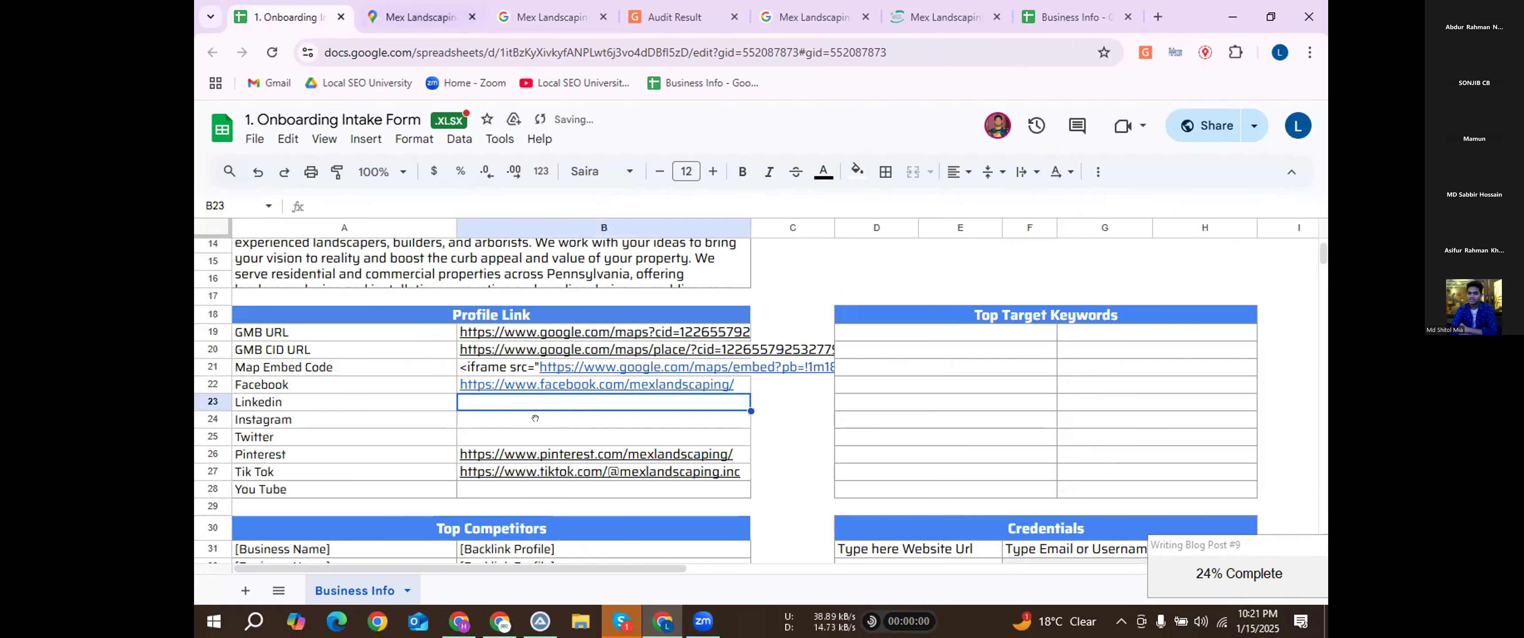
key("ctrl+Tab")
key("ctrl+Tab")
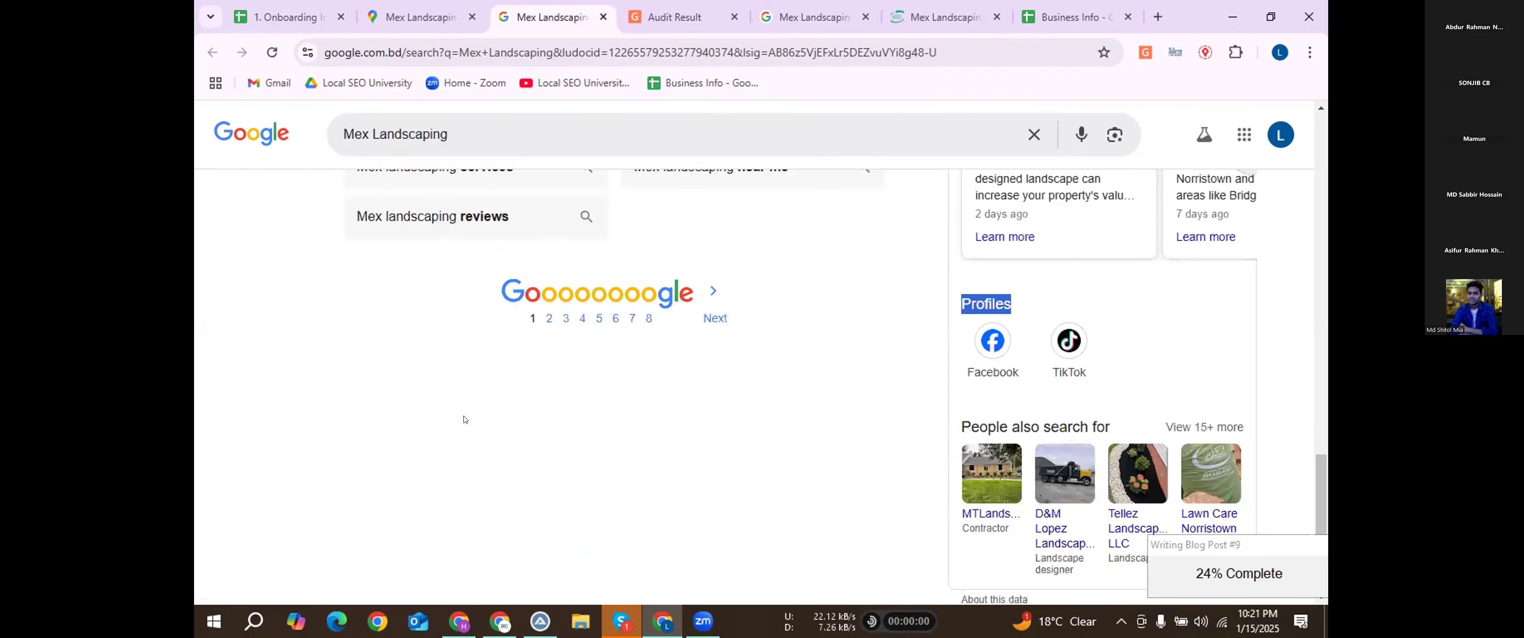
scroll(423, 435, "up", 8)
scroll(422, 435, "up", 5)
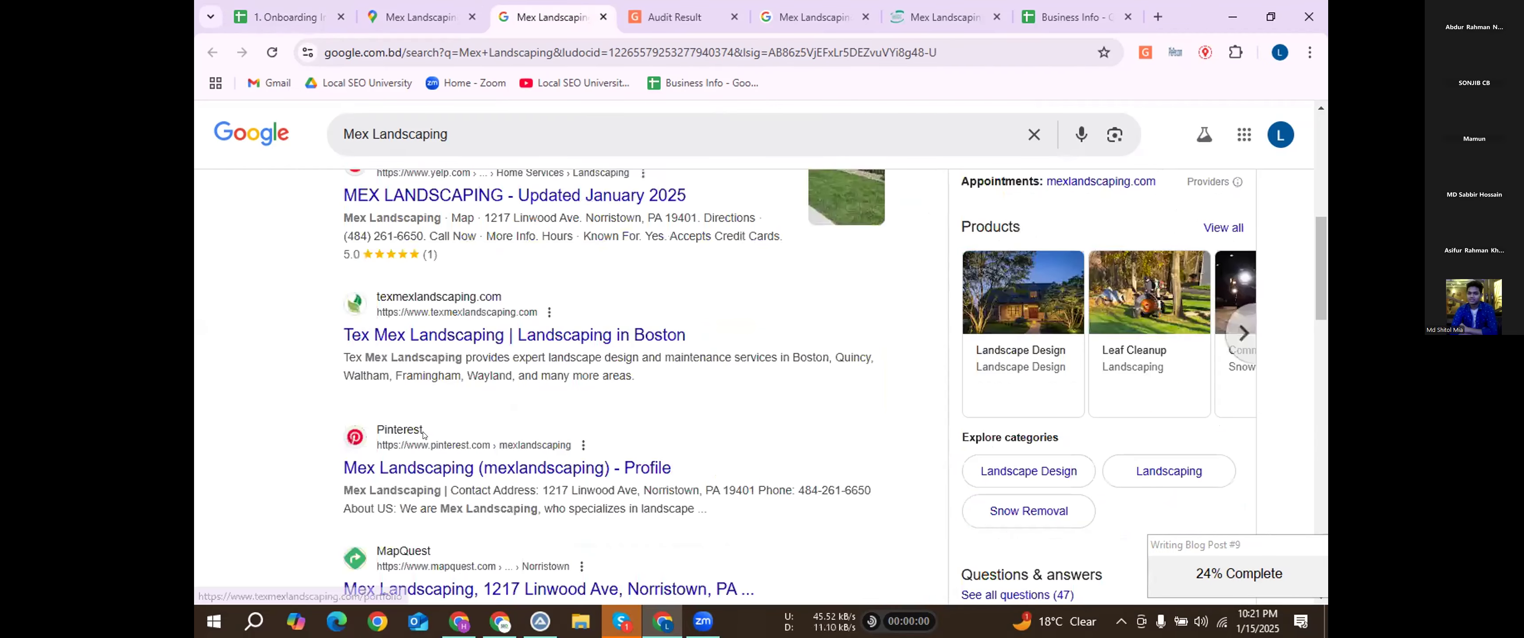
scroll(467, 483, "up", 5)
scroll(467, 483, "down", 5)
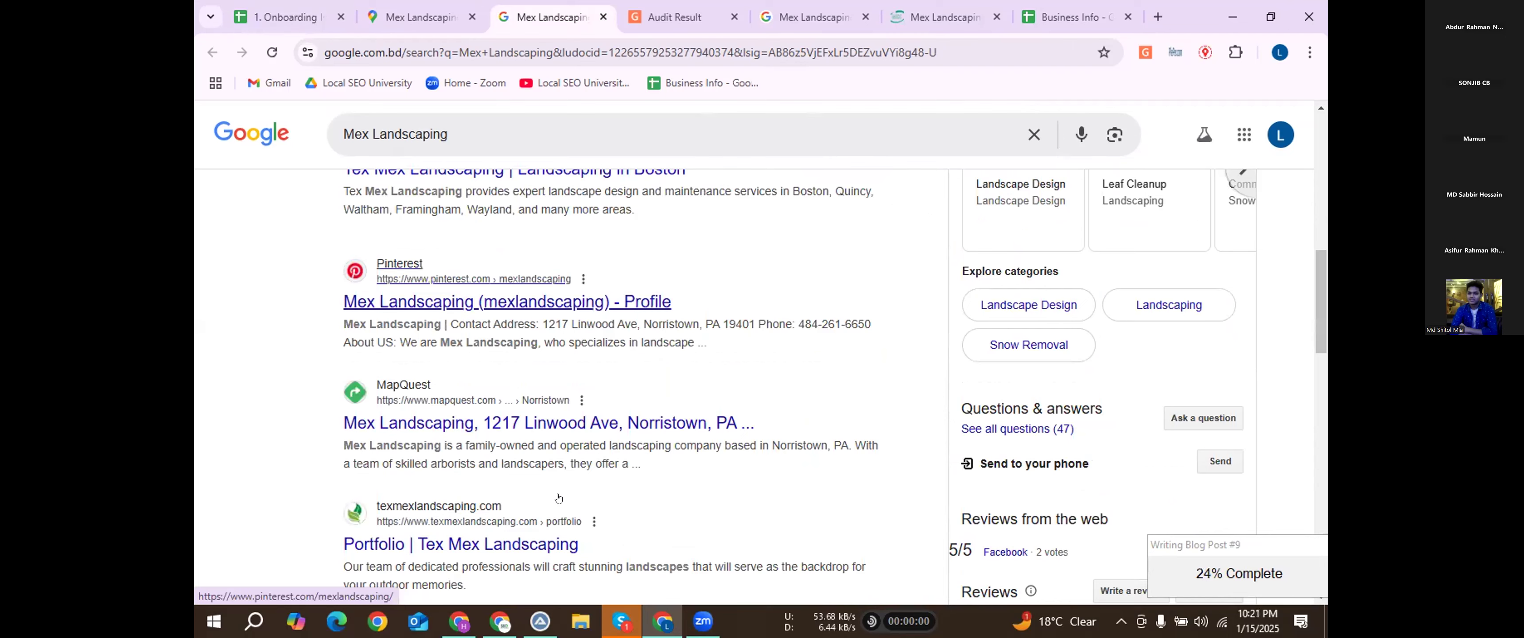
scroll(478, 324, "down", 5)
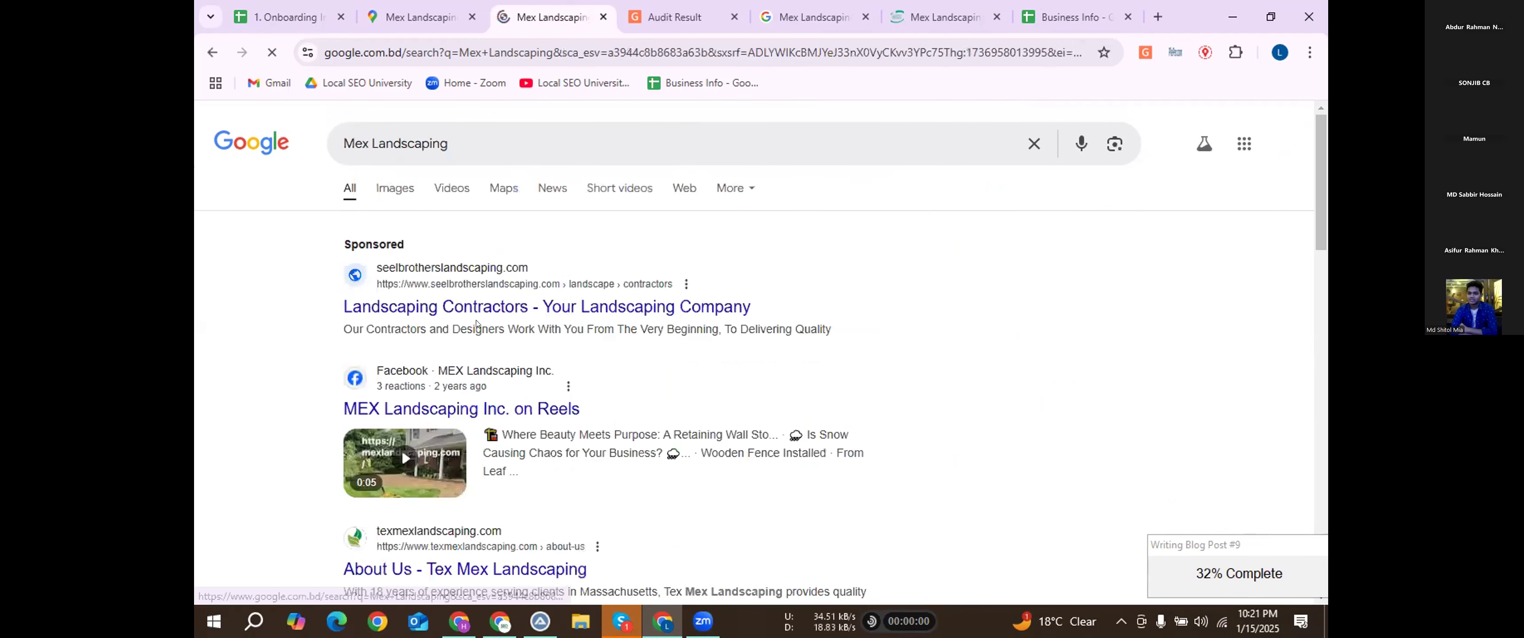
scroll(467, 435, "down", 1)
scroll(467, 416, "down", 5)
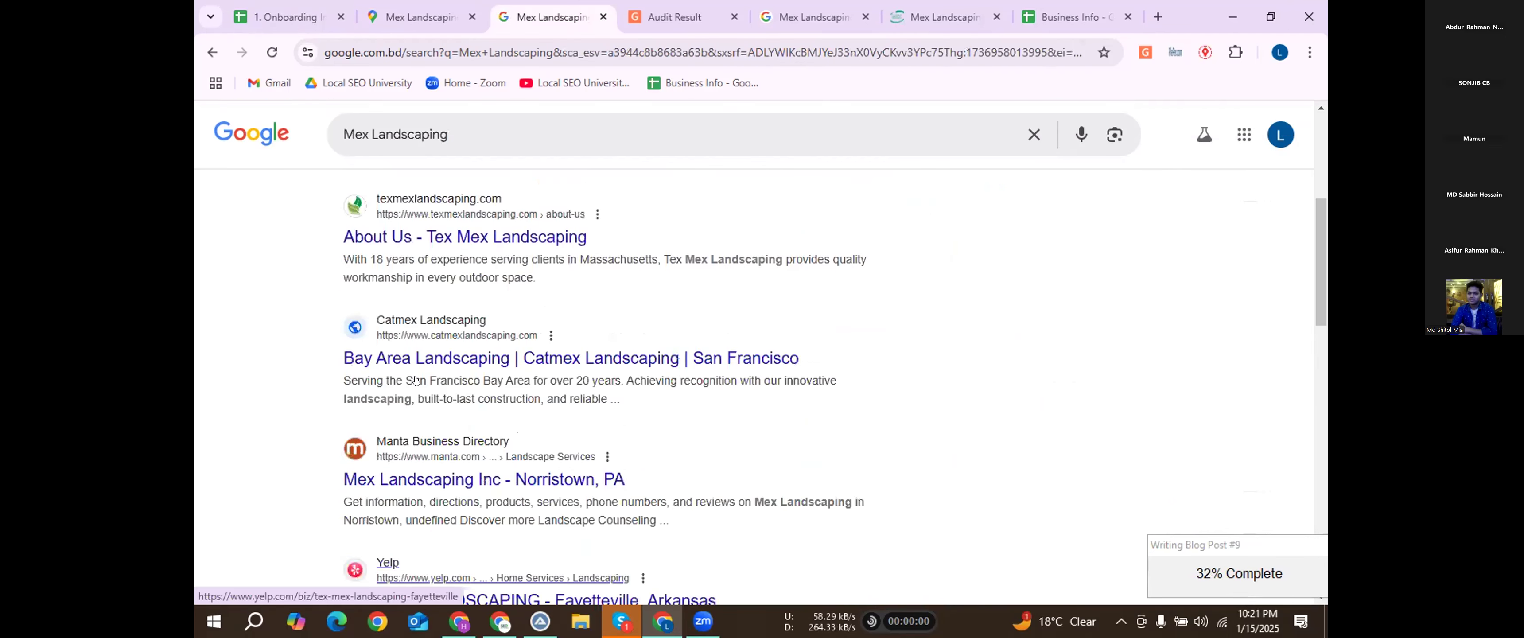
scroll(1008, 353, "up", 4)
key("ctrl+1")
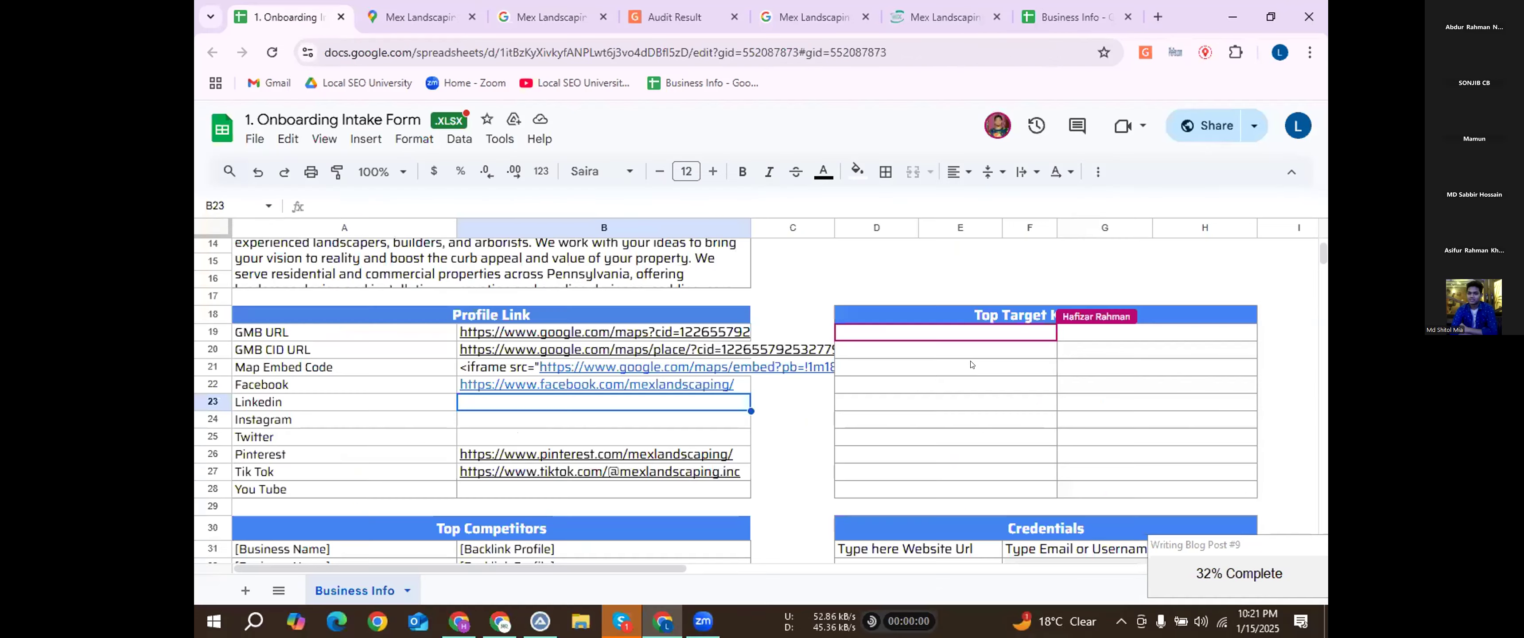
Examine the empty cells of the Top Target Keywords table in the intake form.
left_click(931, 335)
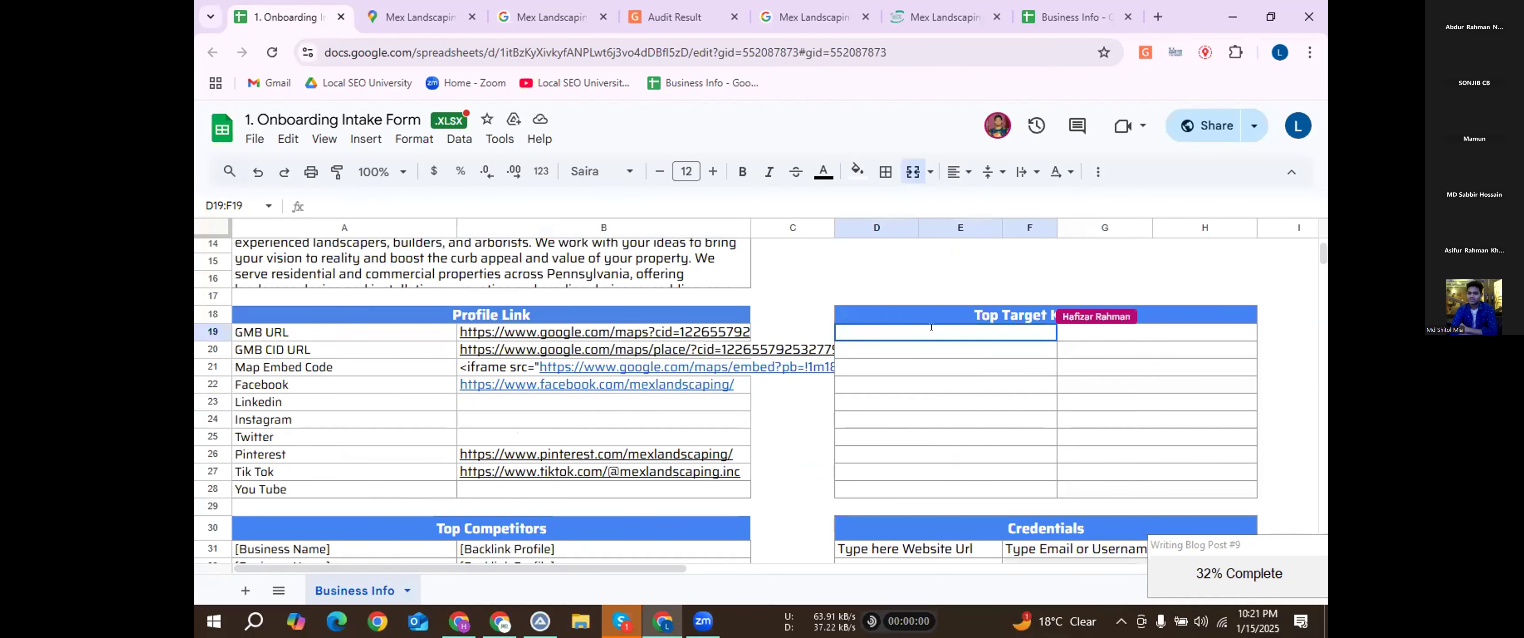
left_click(916, 389)
key("Up")
key("Up")
key("Up")
key("Return")
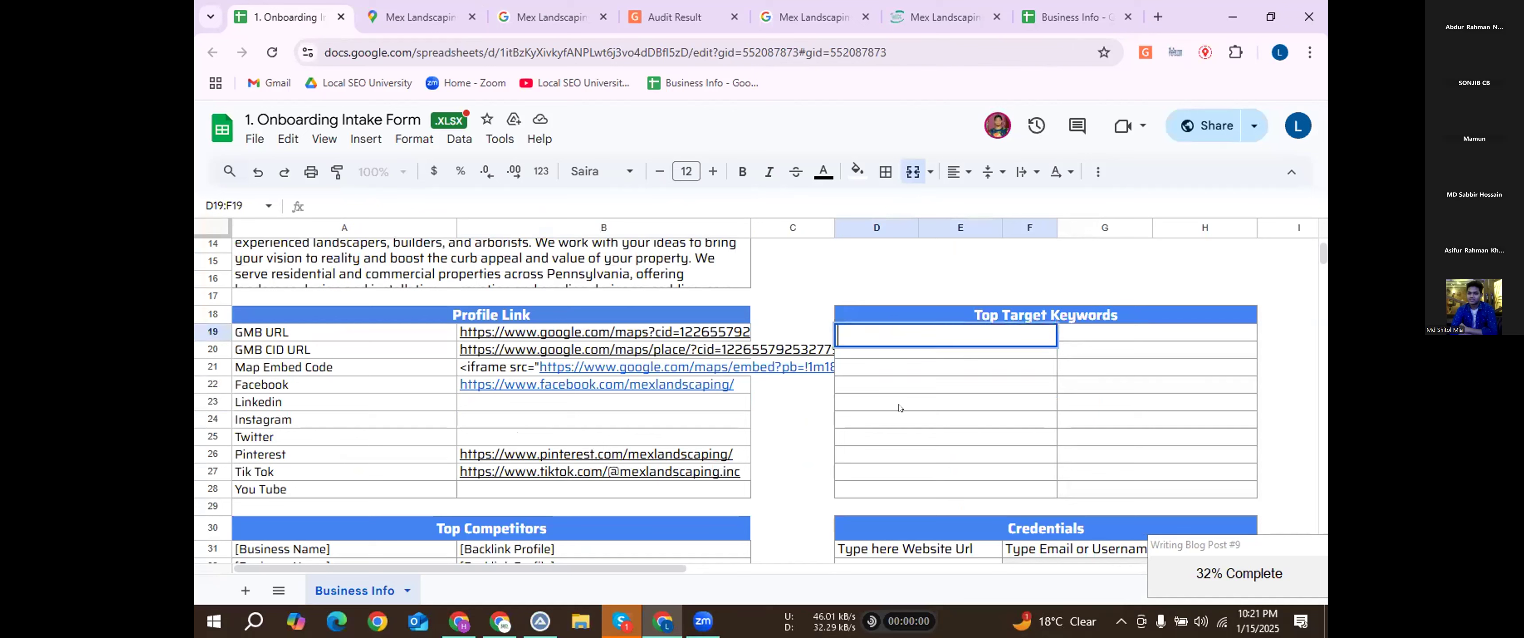
key("Escape")
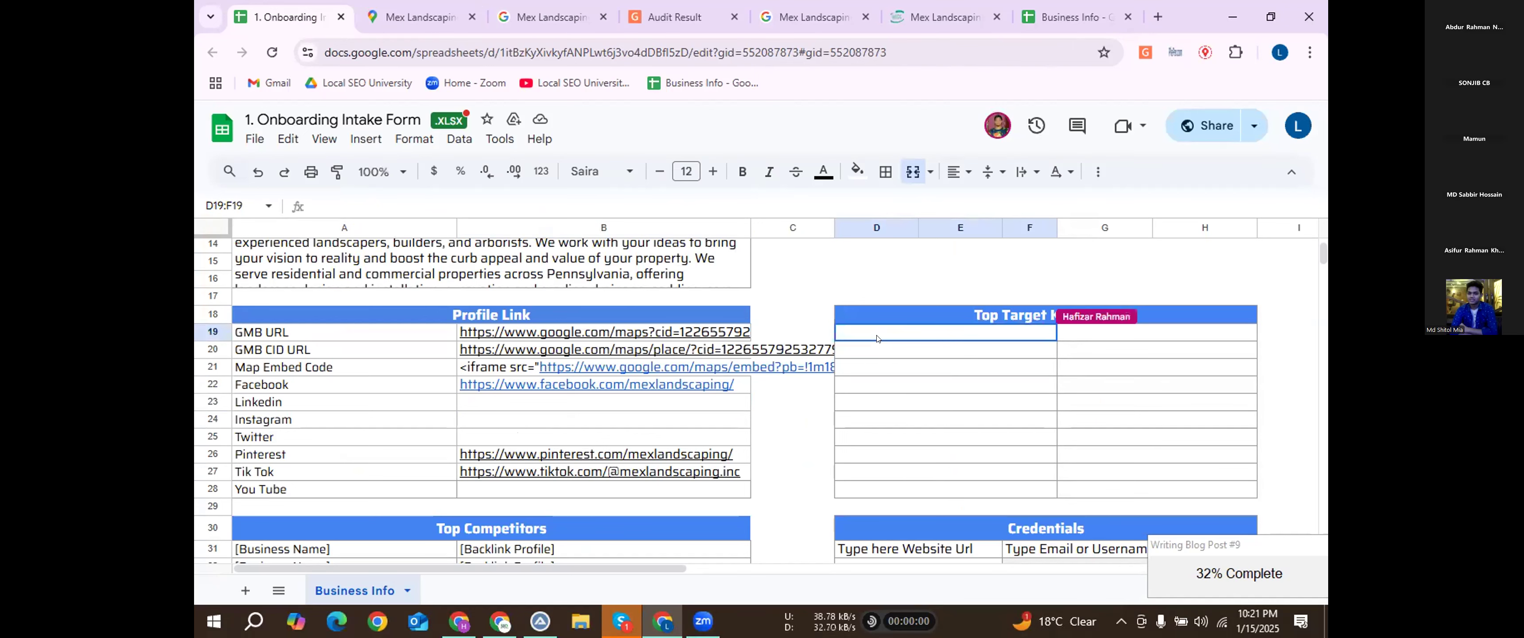
left_click(891, 398)
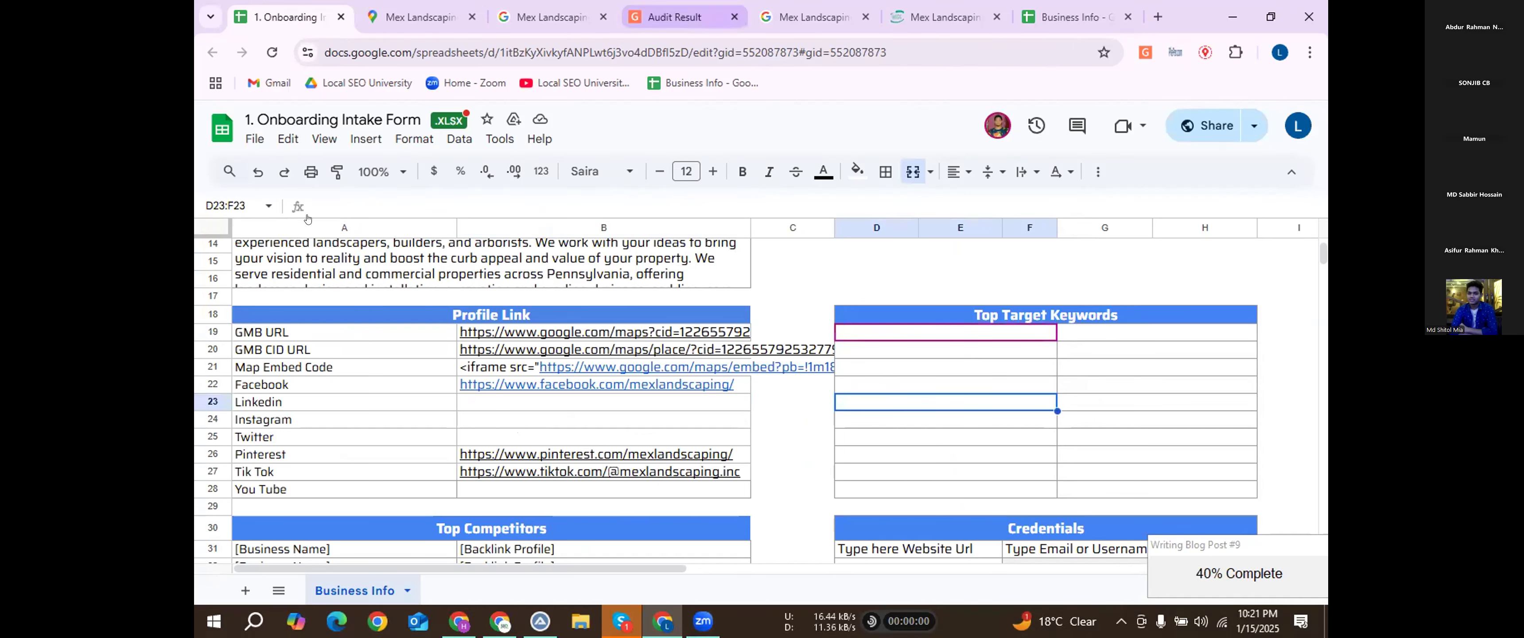
Open the Landscape Design page on the Mex Landscaping website and review the list of services under Landscaping.
key("ctrl+6")
mouse_move(305, 217)
left_click(328, 254)
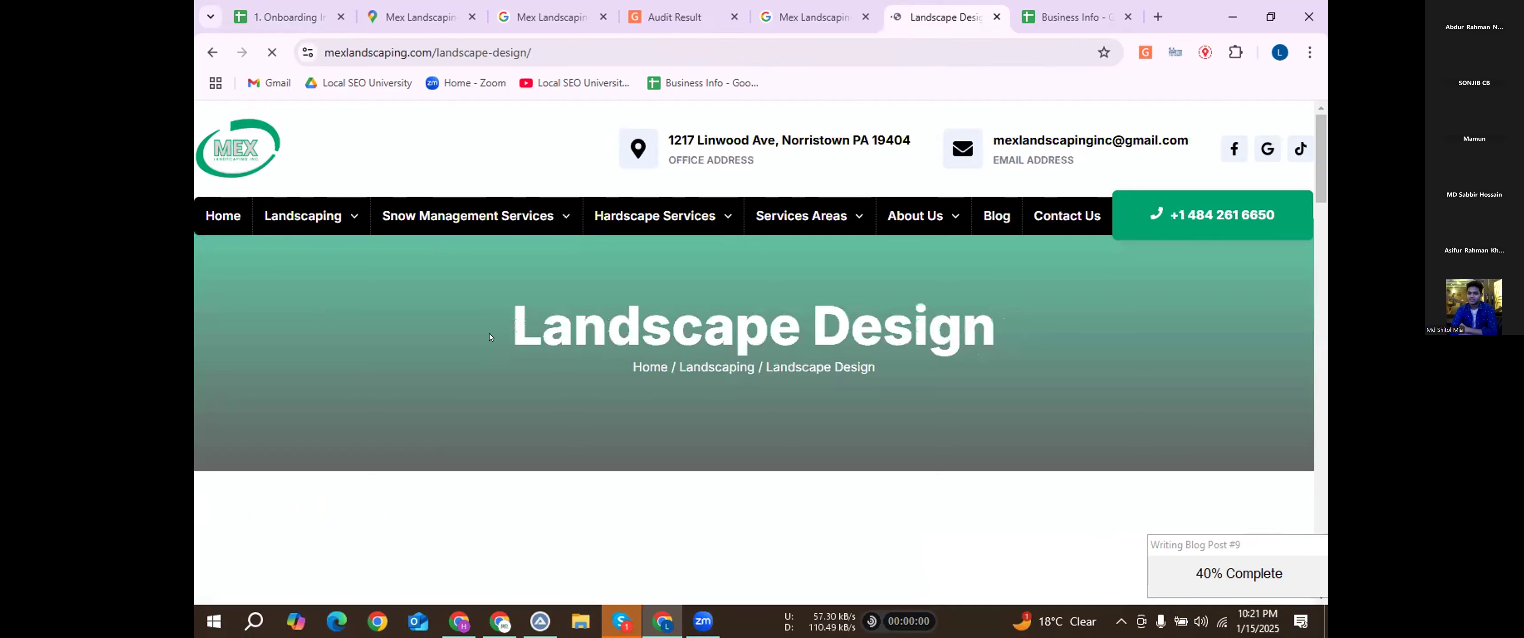
triple_click(1022, 329)
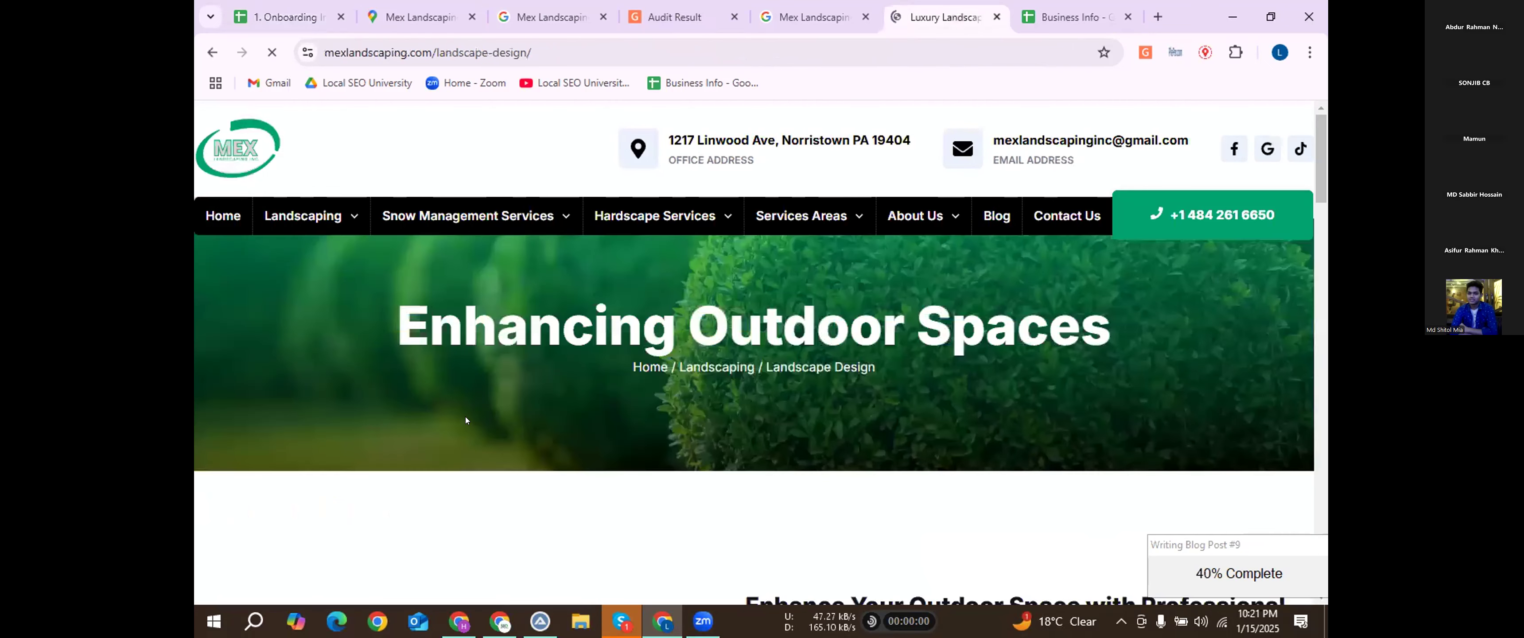
scroll(500, 414, "down", 10)
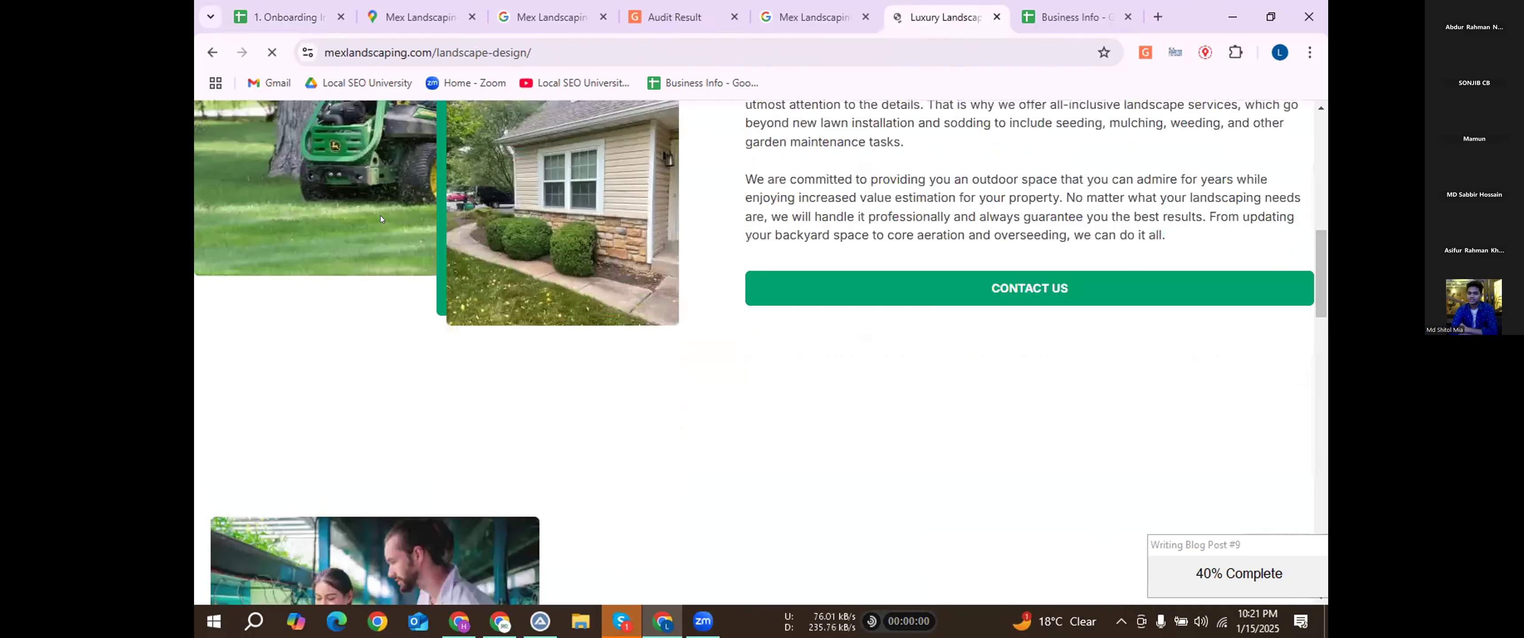
scroll(397, 207, "up", 10)
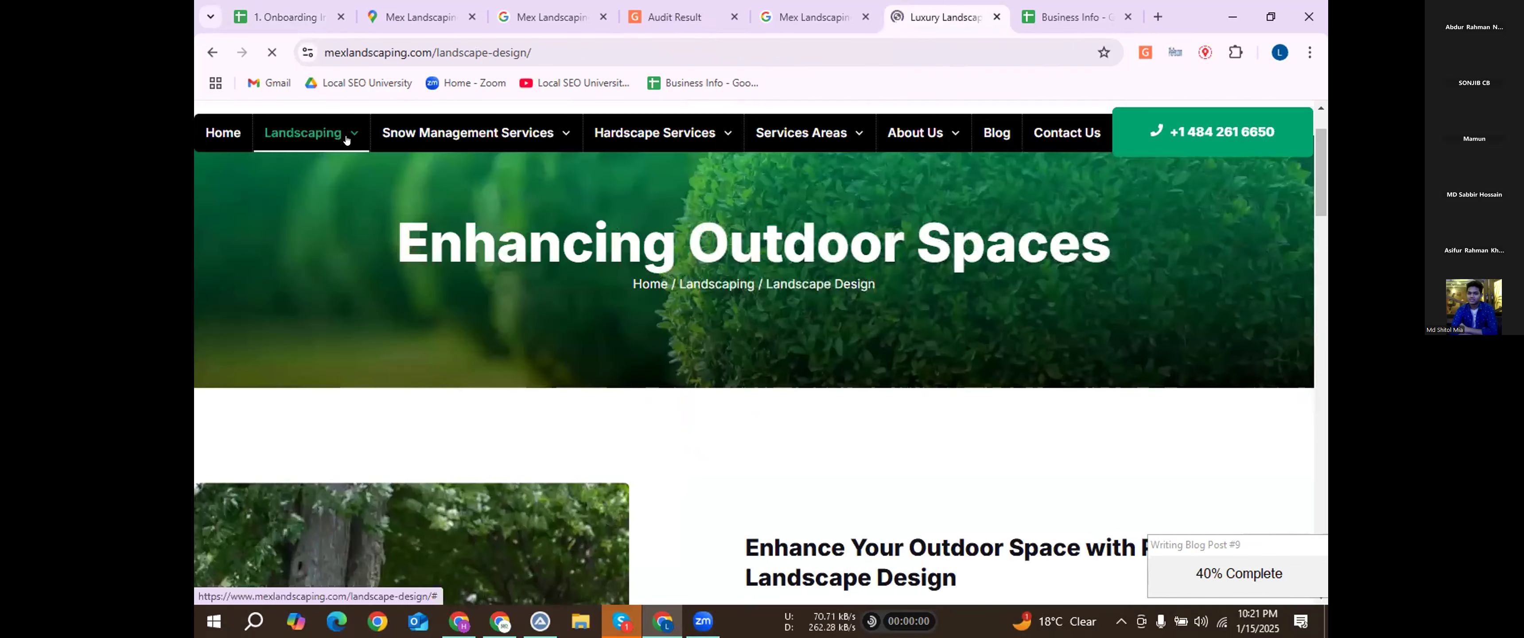
mouse_move(334, 184)
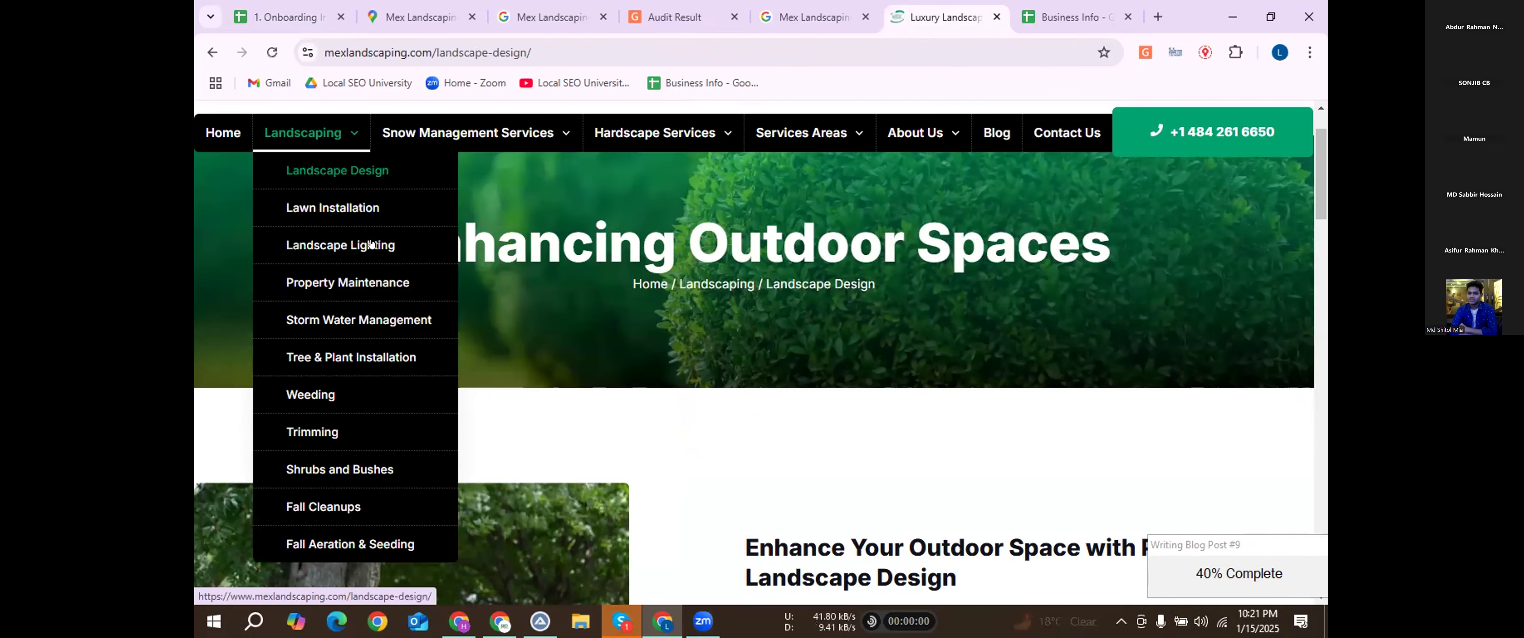
Return to the intake form and examine the Business Name and Backlink Profile placeholders in the Top Competitors table.
key("ctrl+1")
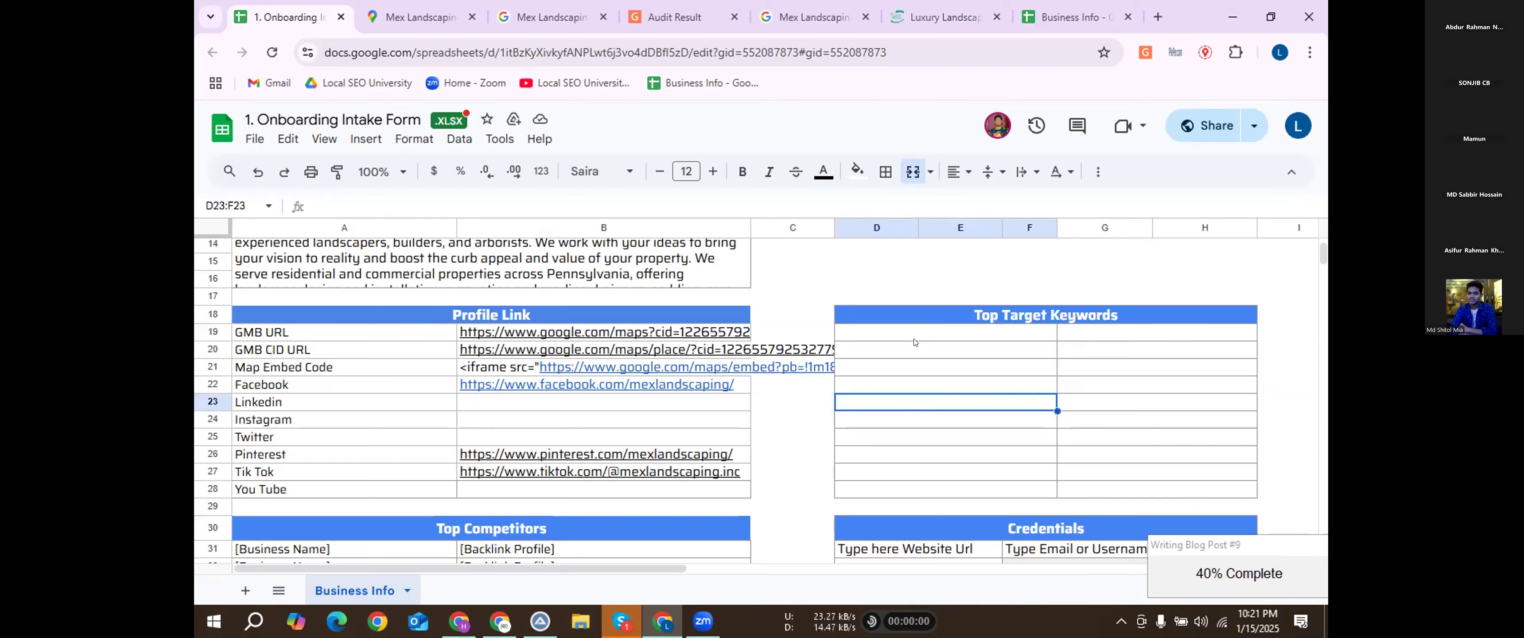
left_click(893, 417)
scroll(607, 422, "down", 1)
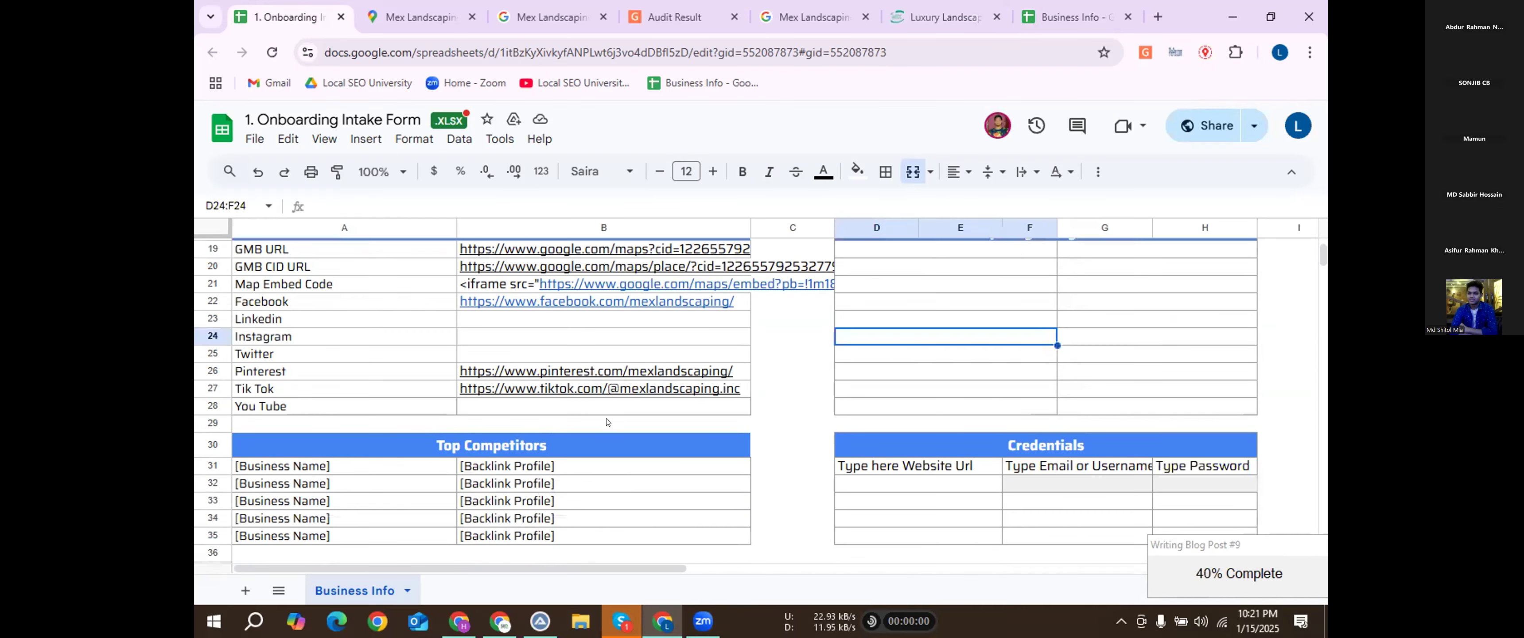
scroll(501, 389, "down", 1)
double_click(444, 369)
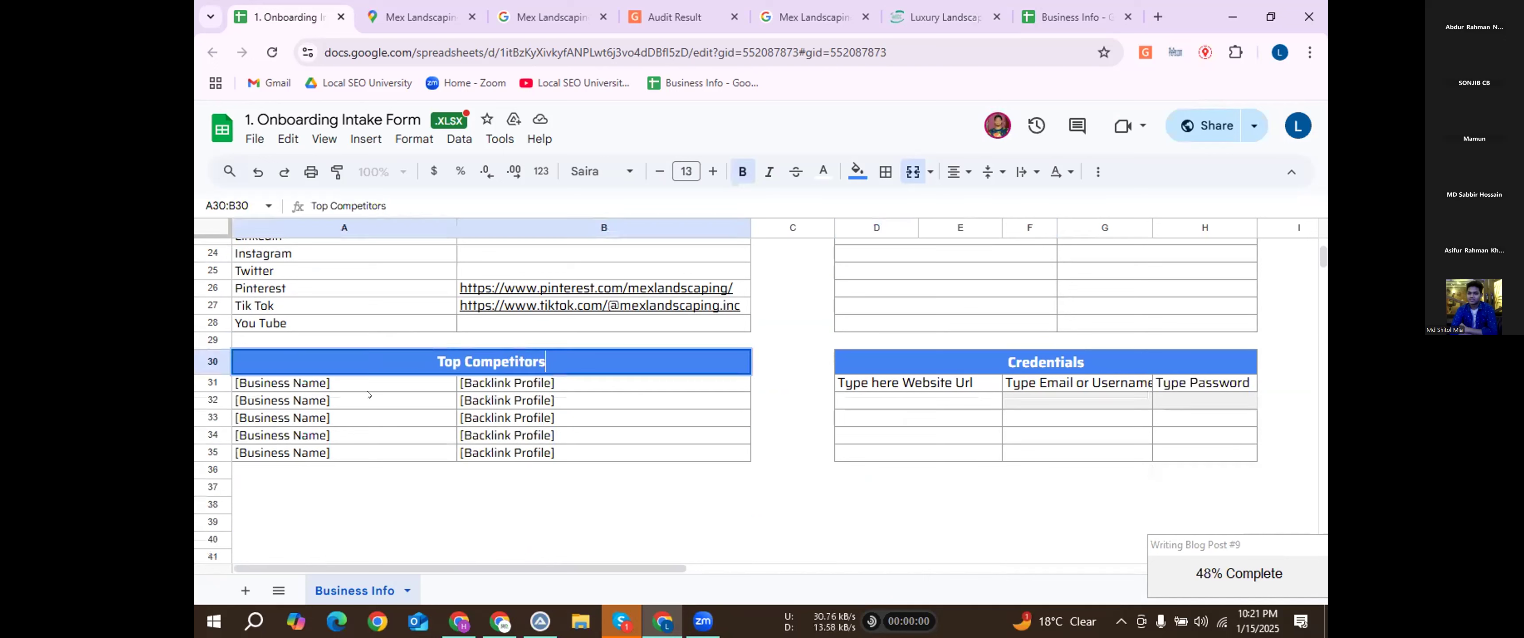
key("Return")
key("Down")
double_click(351, 378)
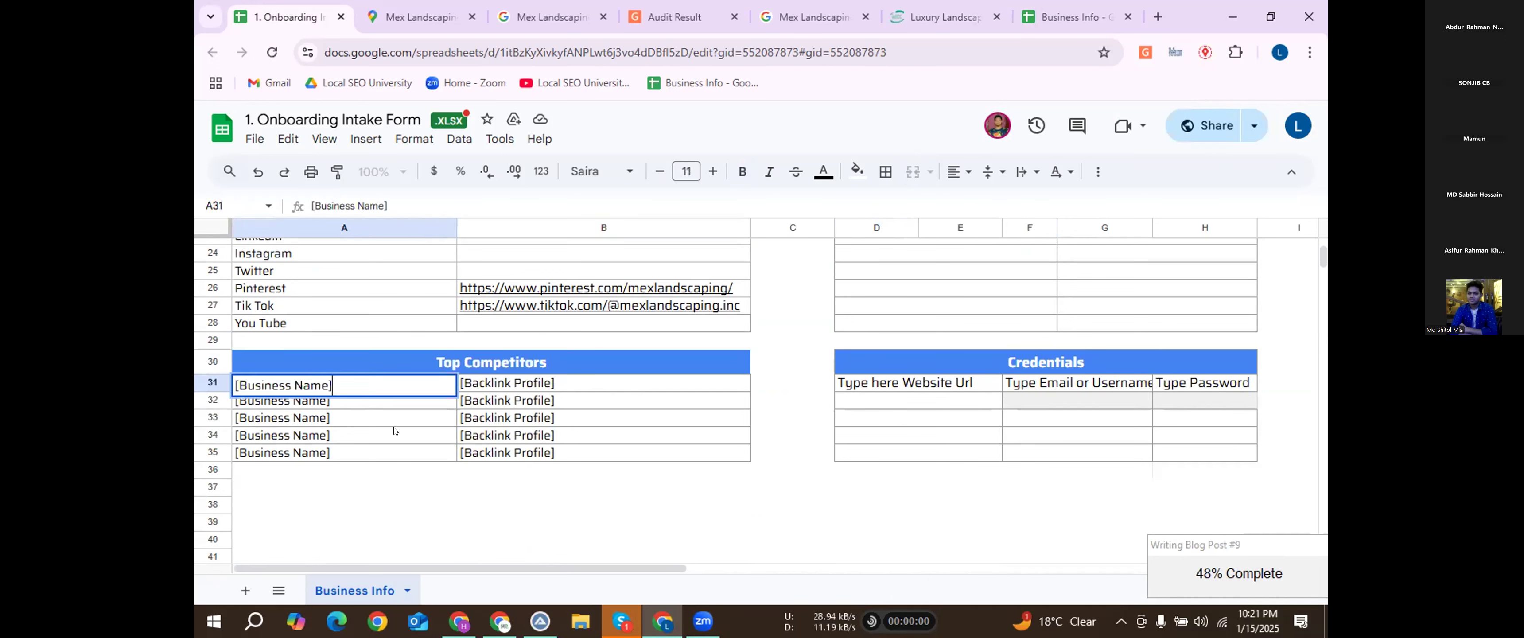
key("Return")
key("Down")
key("Down")
left_click(488, 381)
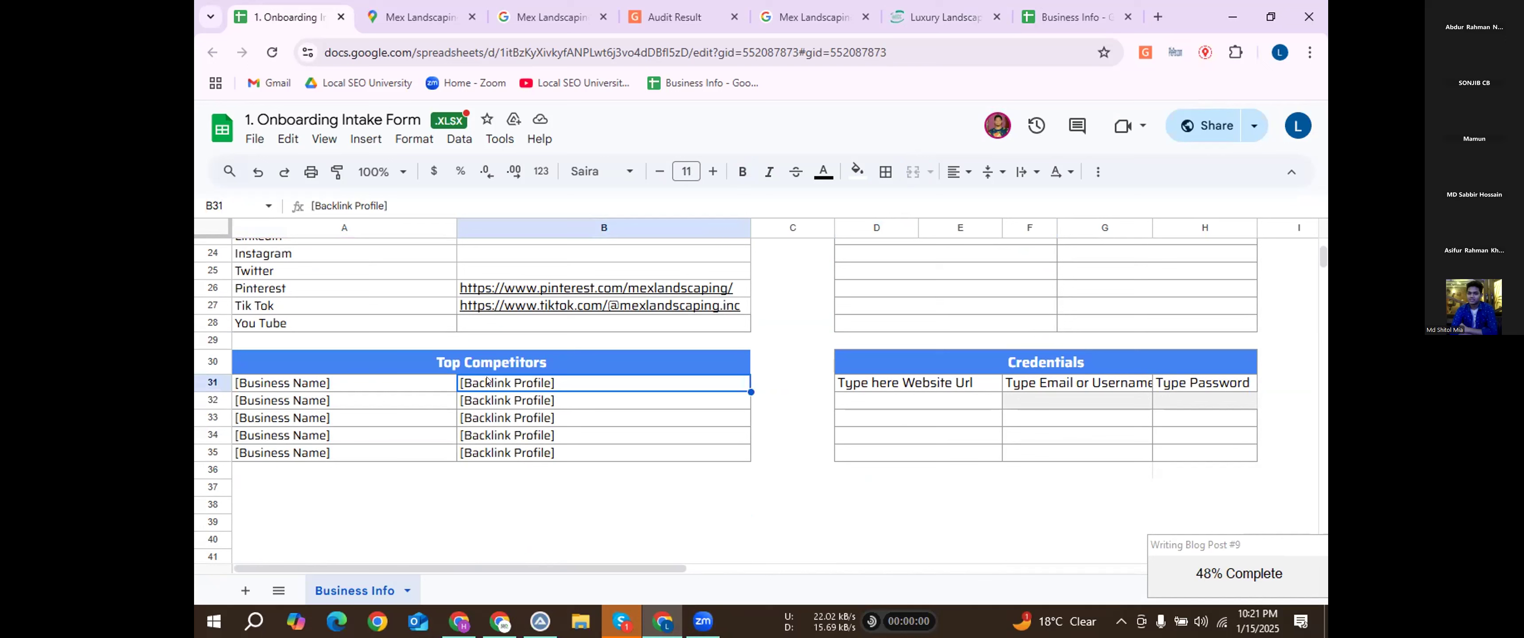
left_click(370, 379)
left_click(478, 381)
triple_click(478, 380)
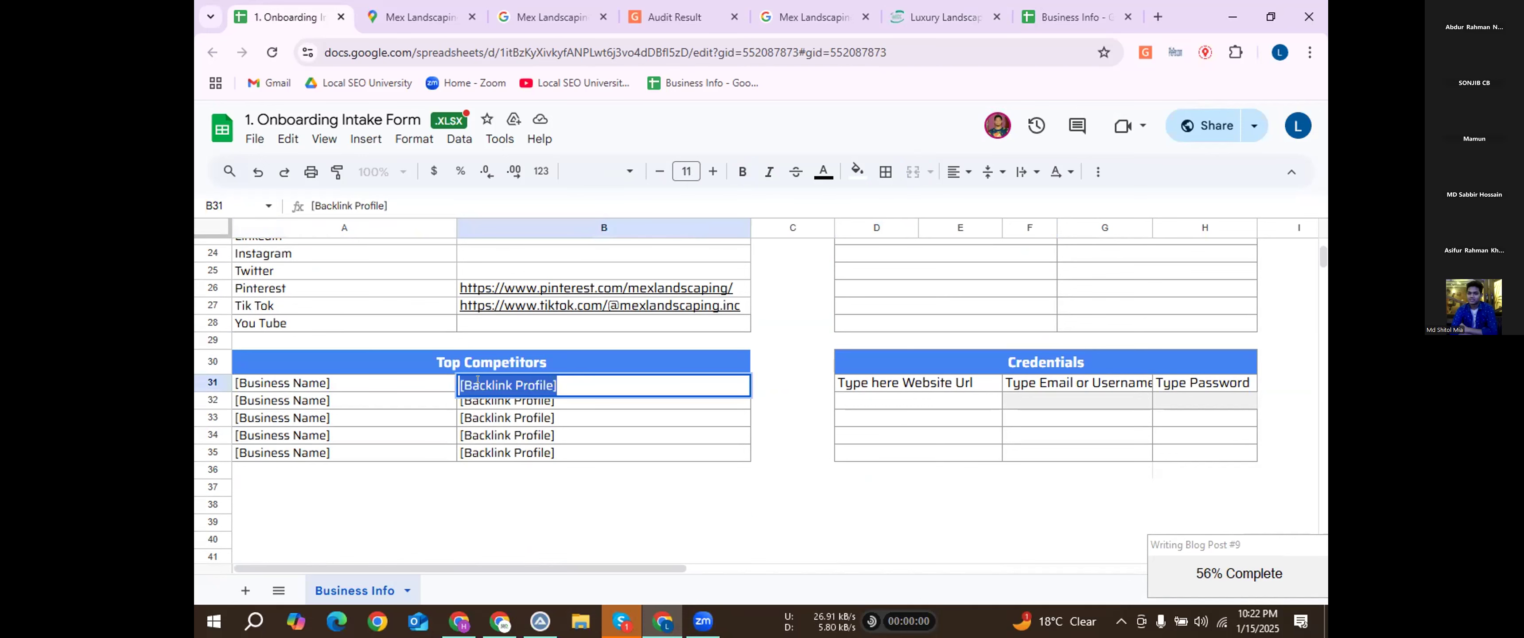
left_click(369, 389)
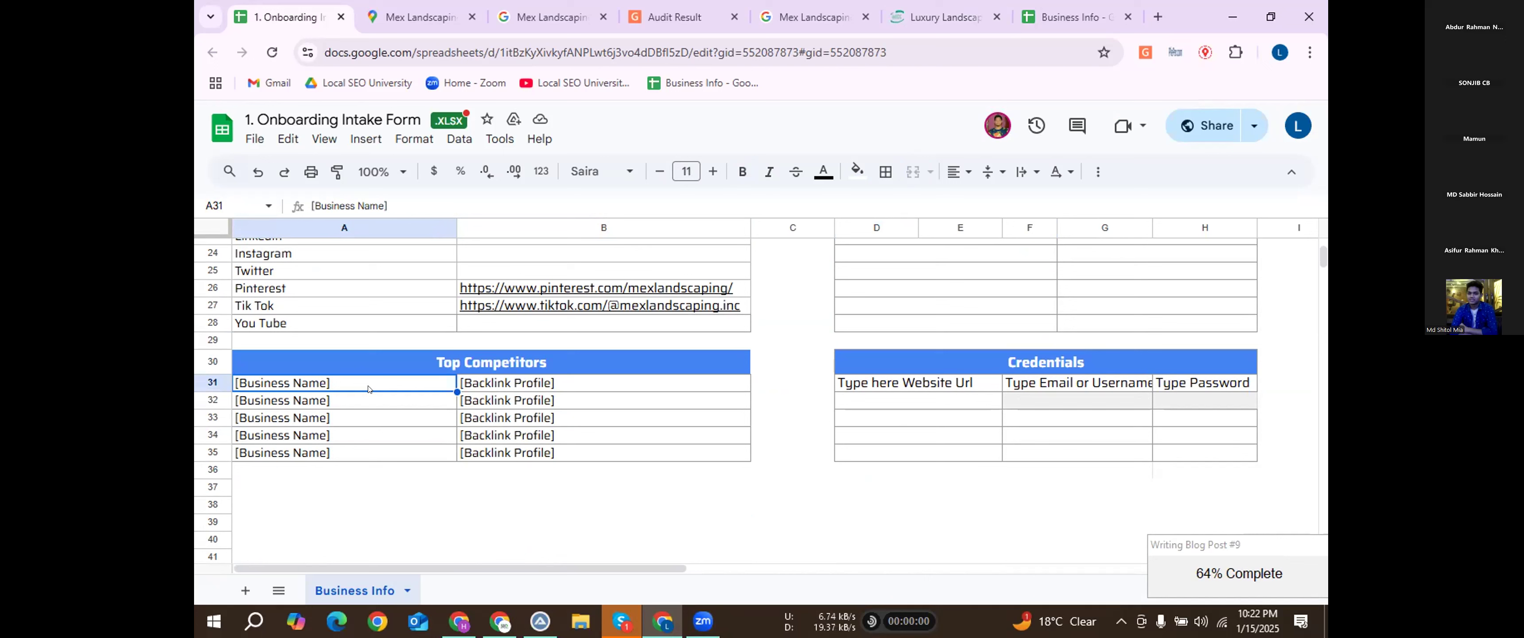
Examine the Credentials table's website URL, email or username, and password columns and the empty rows beneath them.
left_click(1018, 364)
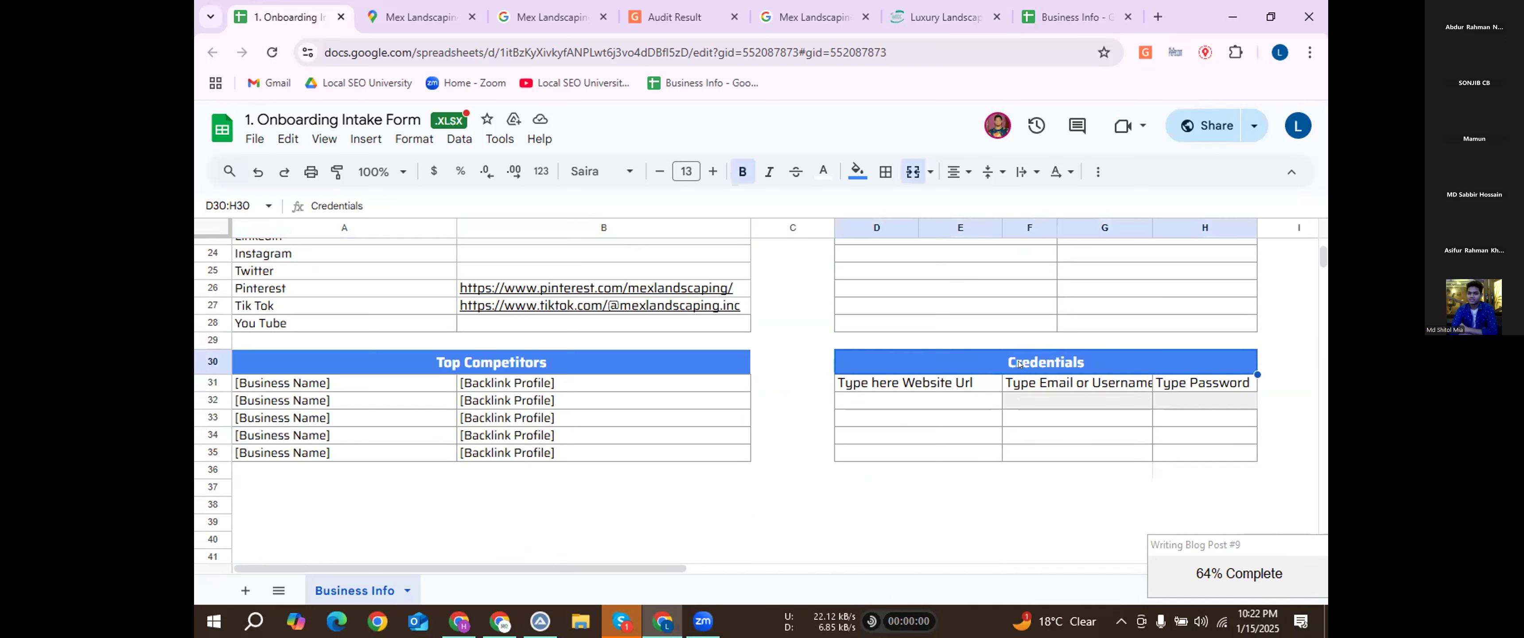
left_click(877, 384)
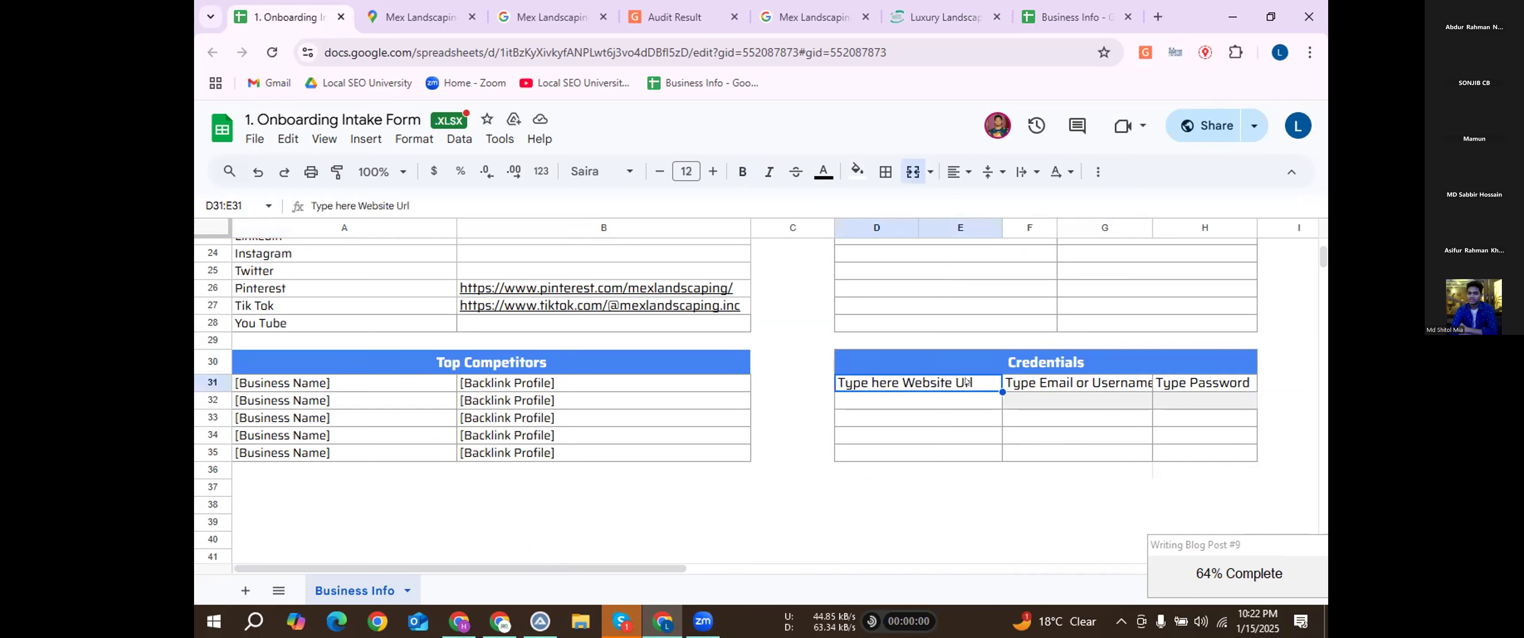
left_click(926, 403)
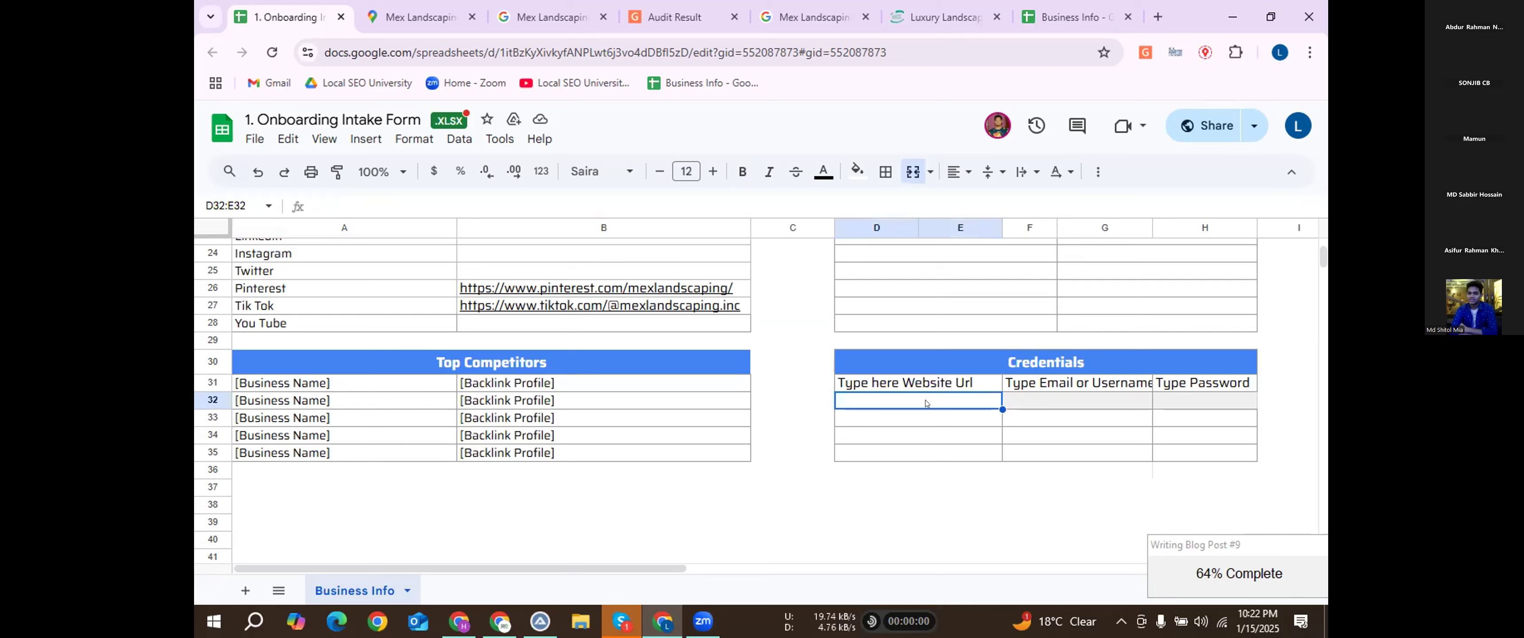
key("Tab")
key("Tab")
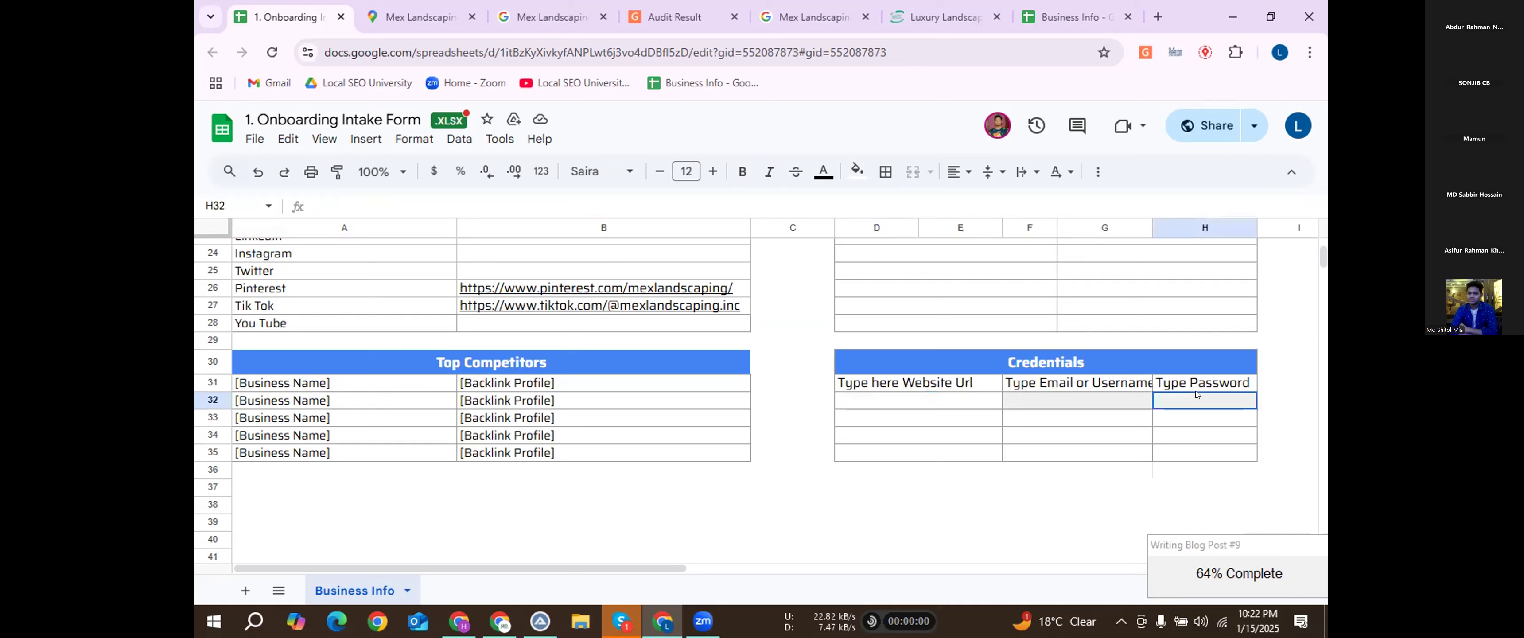
key("Return")
left_click(1019, 420)
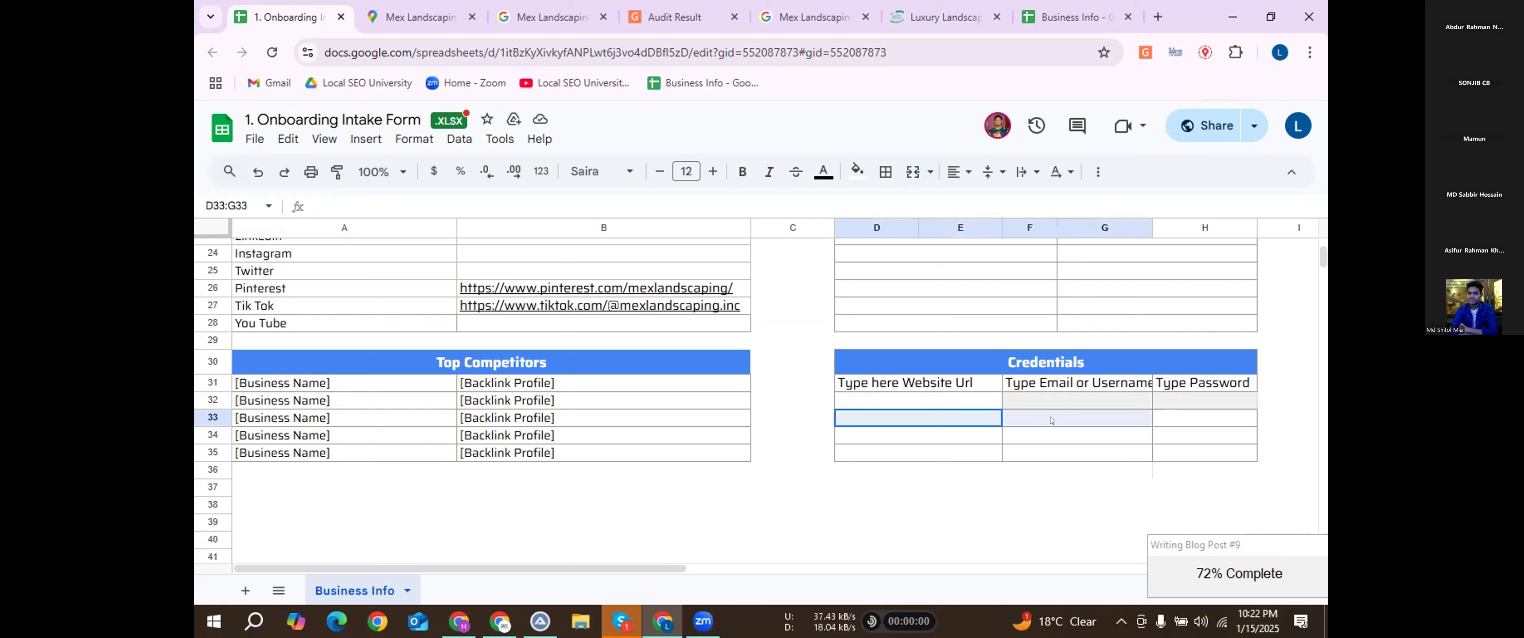
left_click(943, 418)
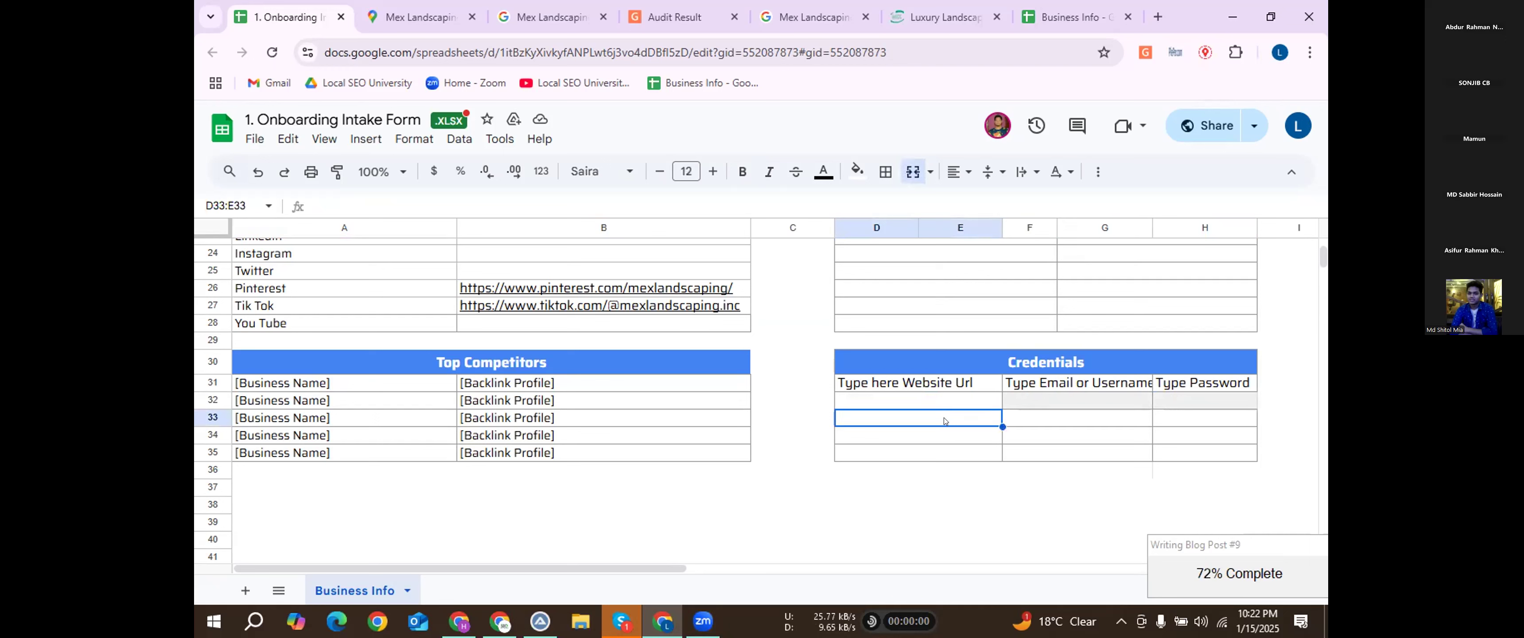
left_click(993, 361)
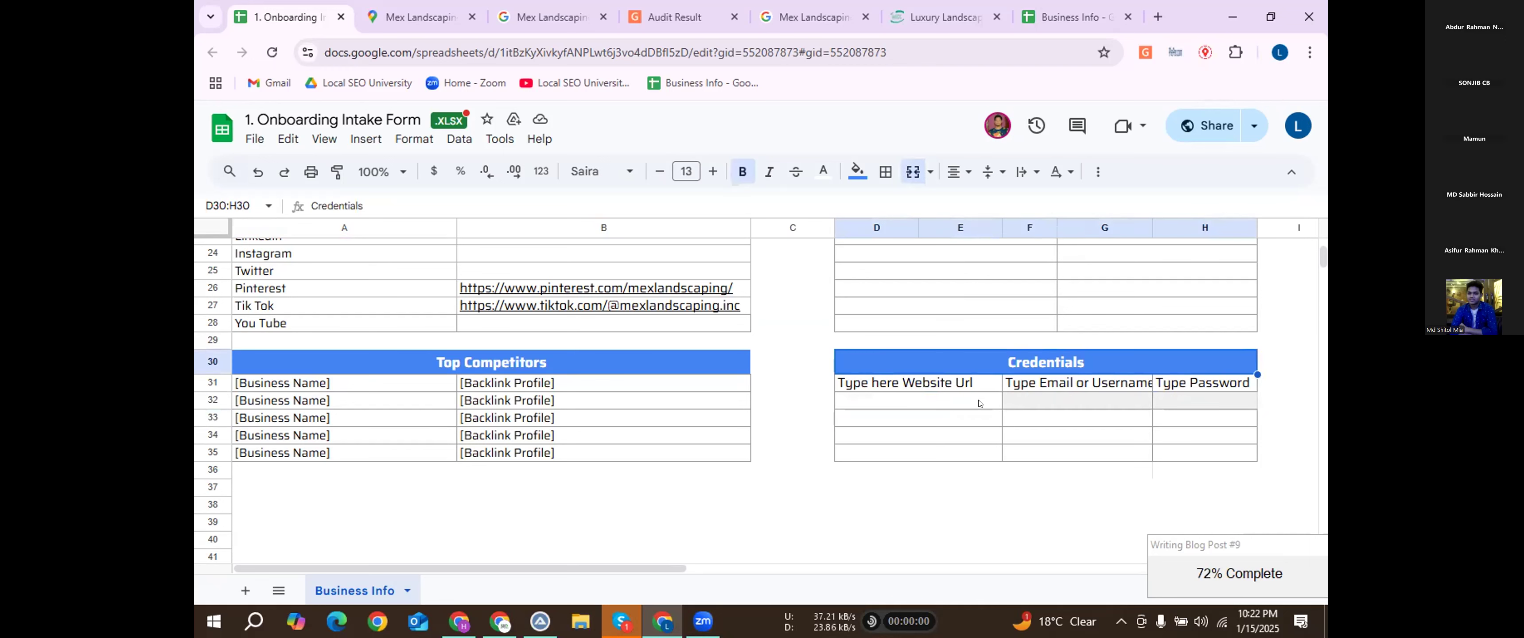
left_click(943, 405)
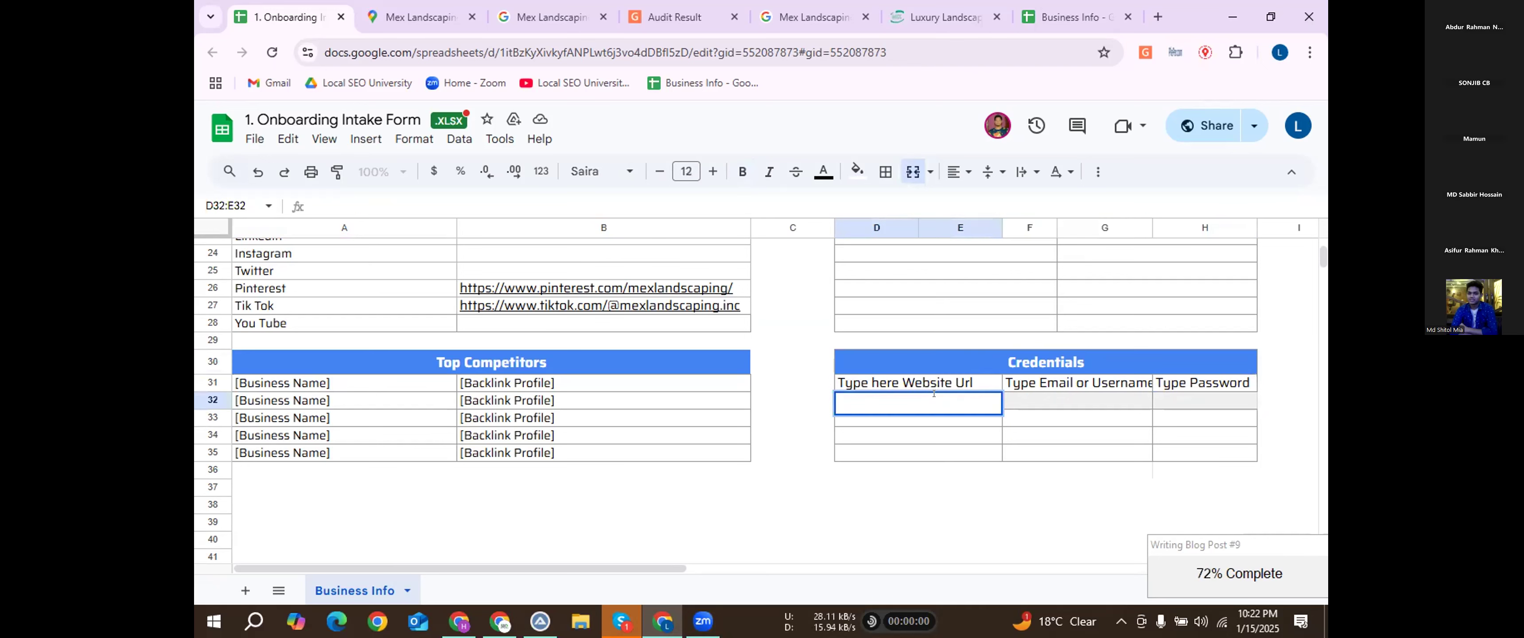
left_click(1058, 401)
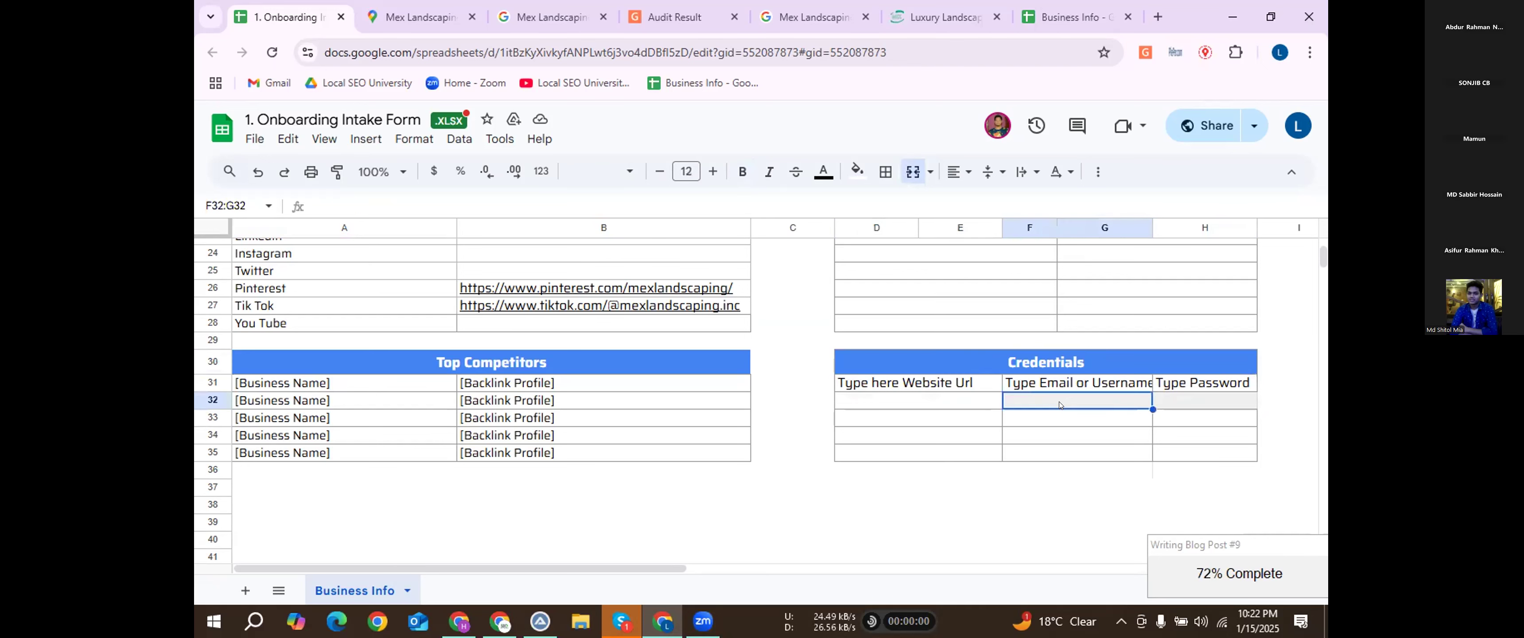
left_click(1194, 402)
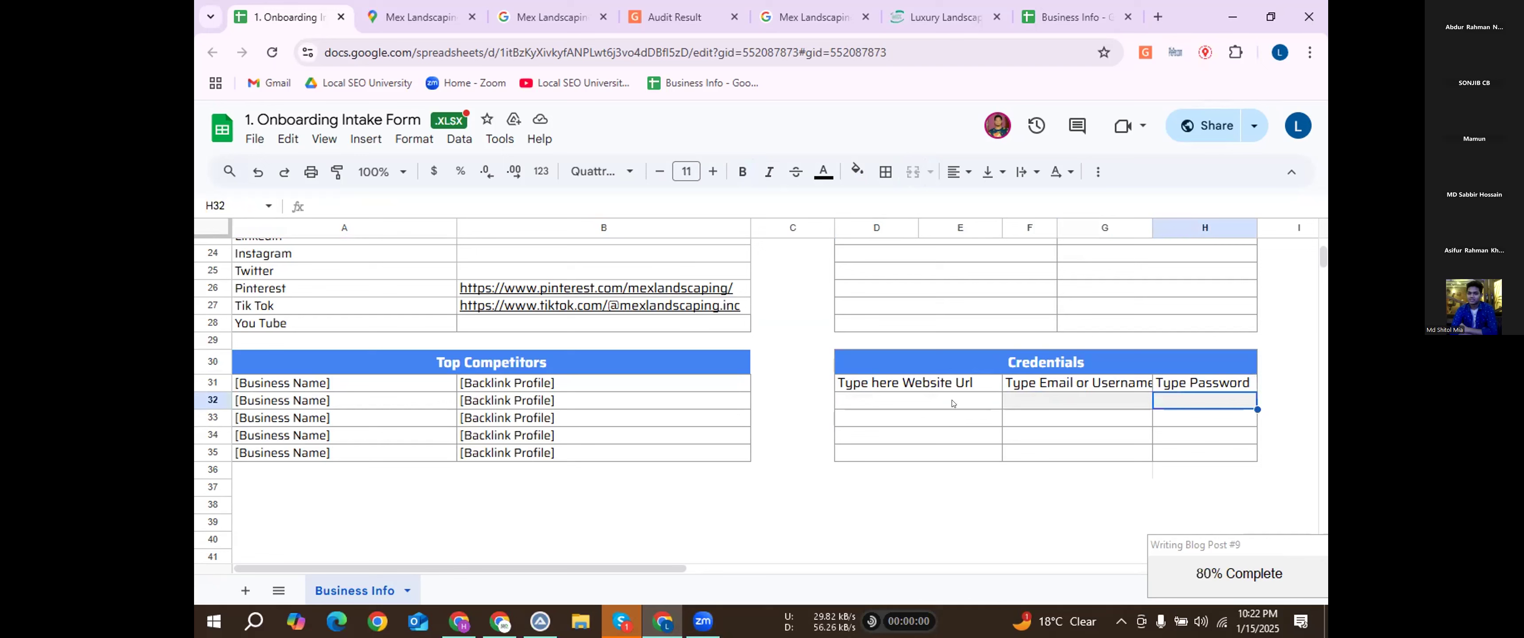
left_click(996, 406)
left_click_drag(996, 405, 1206, 443)
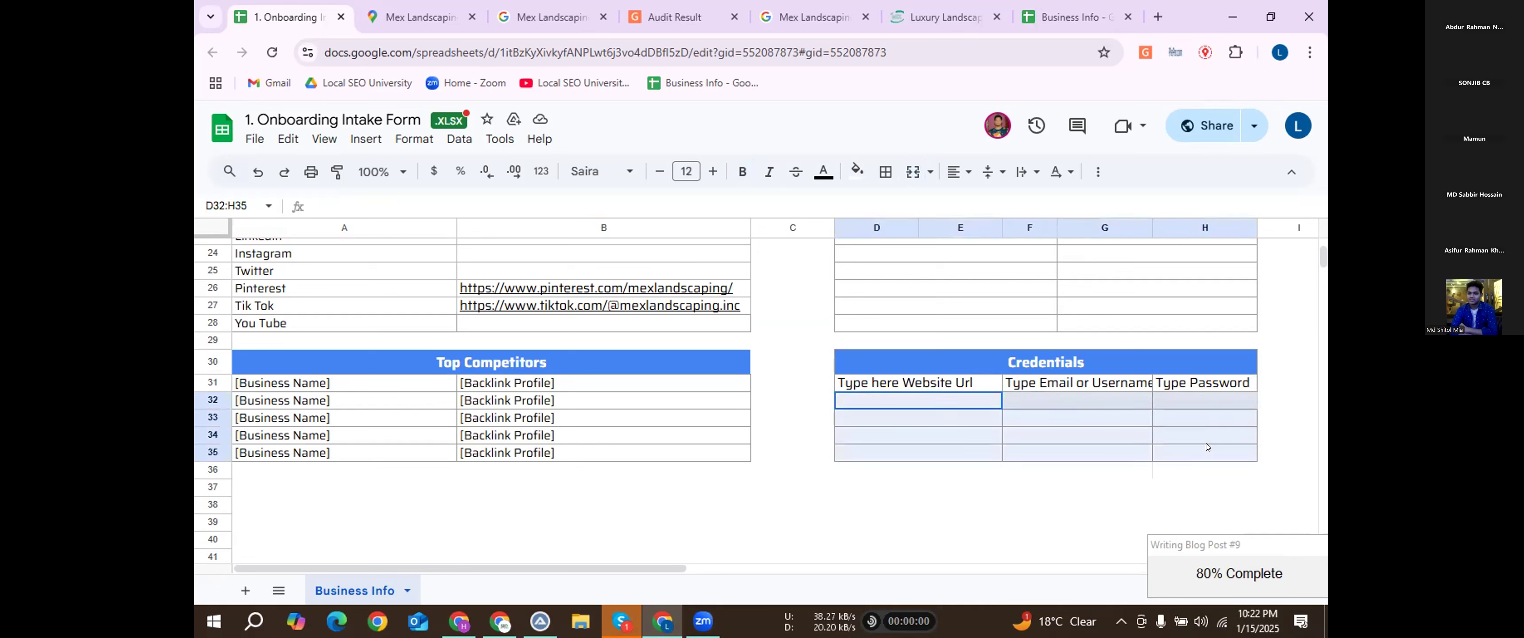
left_click(1047, 401)
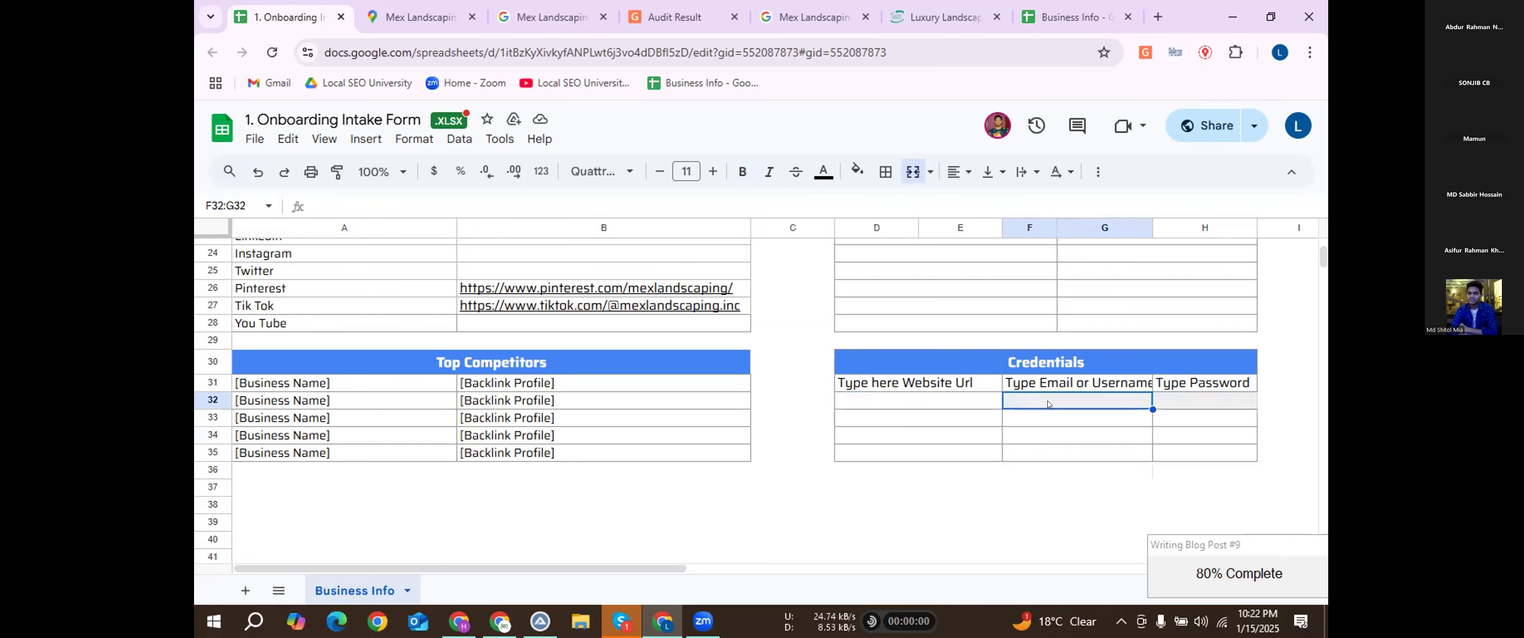
key("Tab")
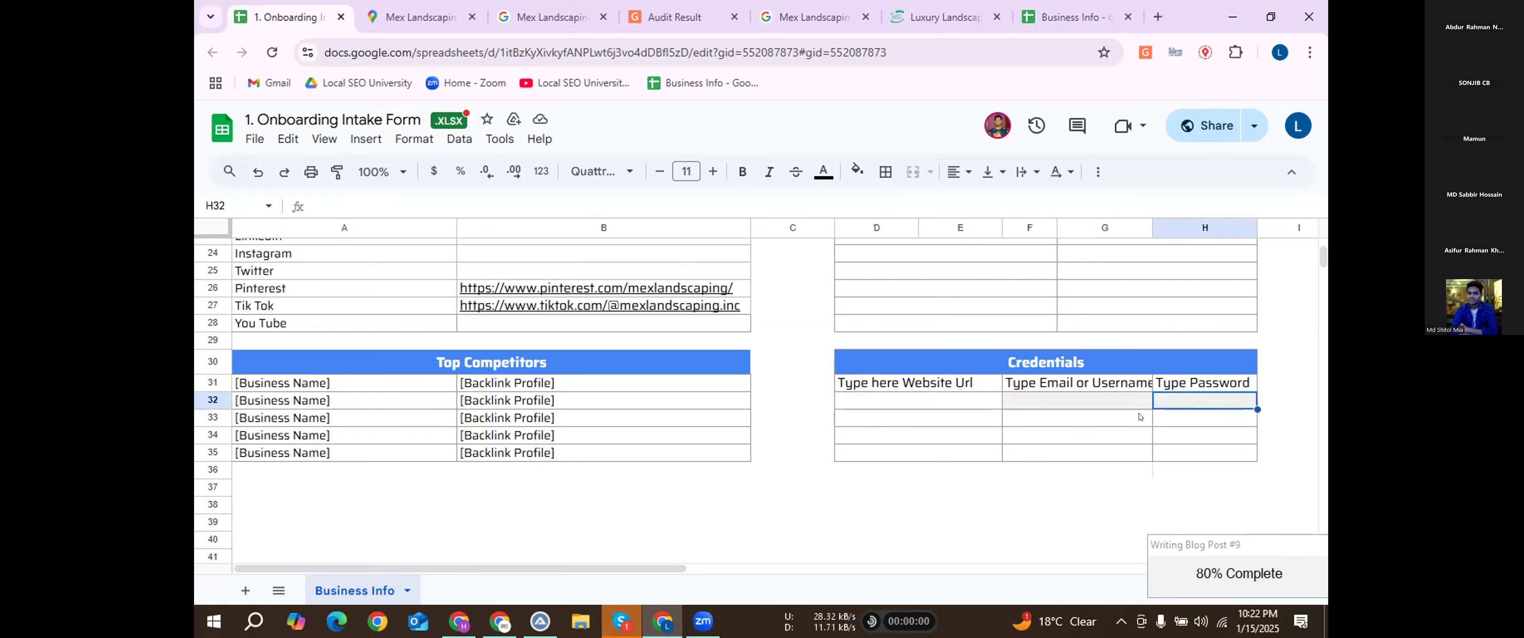
key("Return")
left_click(1020, 363)
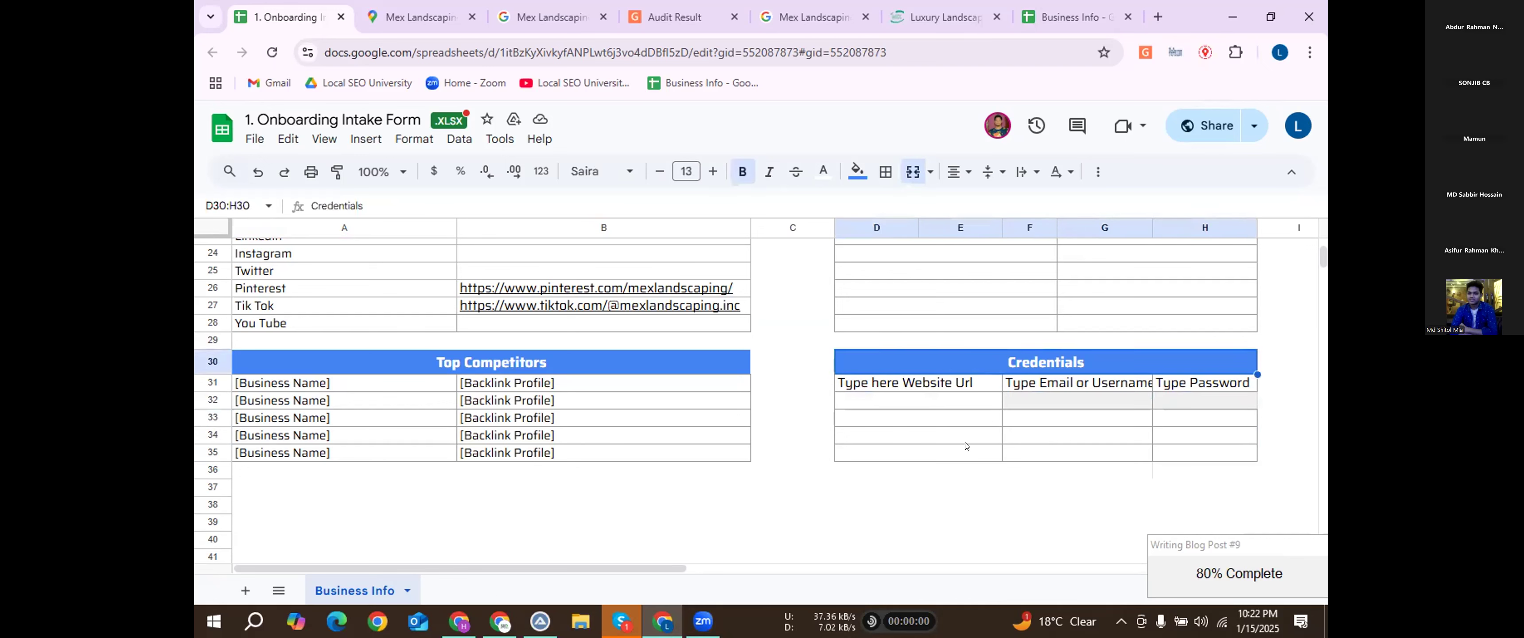
left_click(964, 448)
Clear the Logo placeholder cell in the Business Info section of the intake form.
scroll(995, 404, "up", 2)
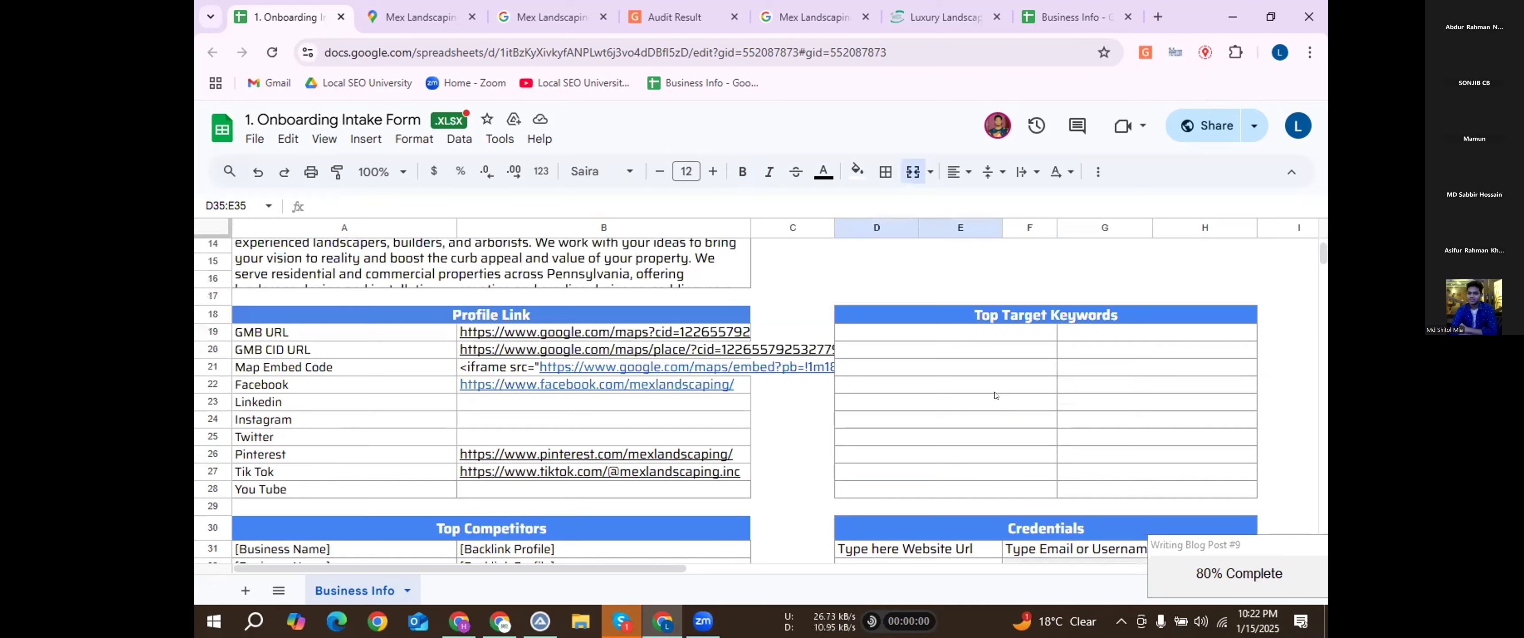
scroll(995, 395, "up", 2)
scroll(516, 283, "up", 3)
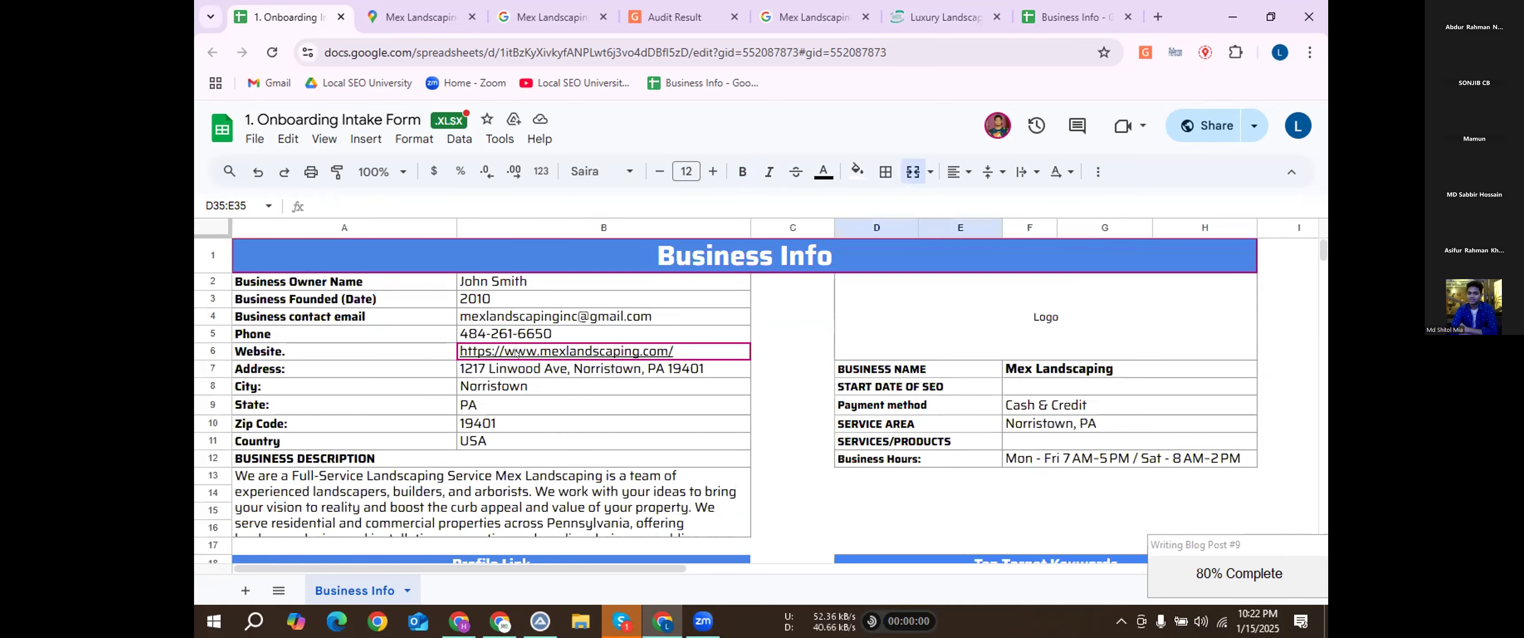
left_click(517, 283)
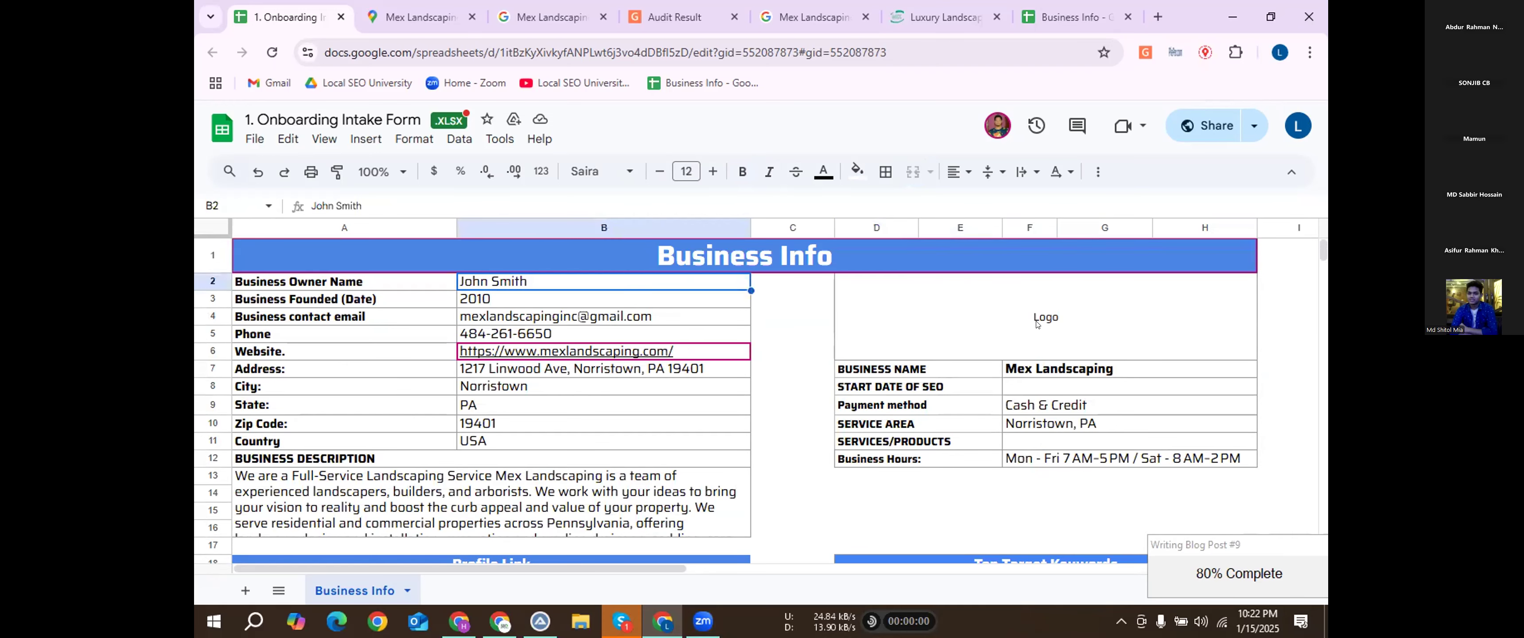
left_click(1007, 315)
key("Delete")
Switch to the Google search results for Mex Landscaping and go to the first results page.
left_click(550, 16)
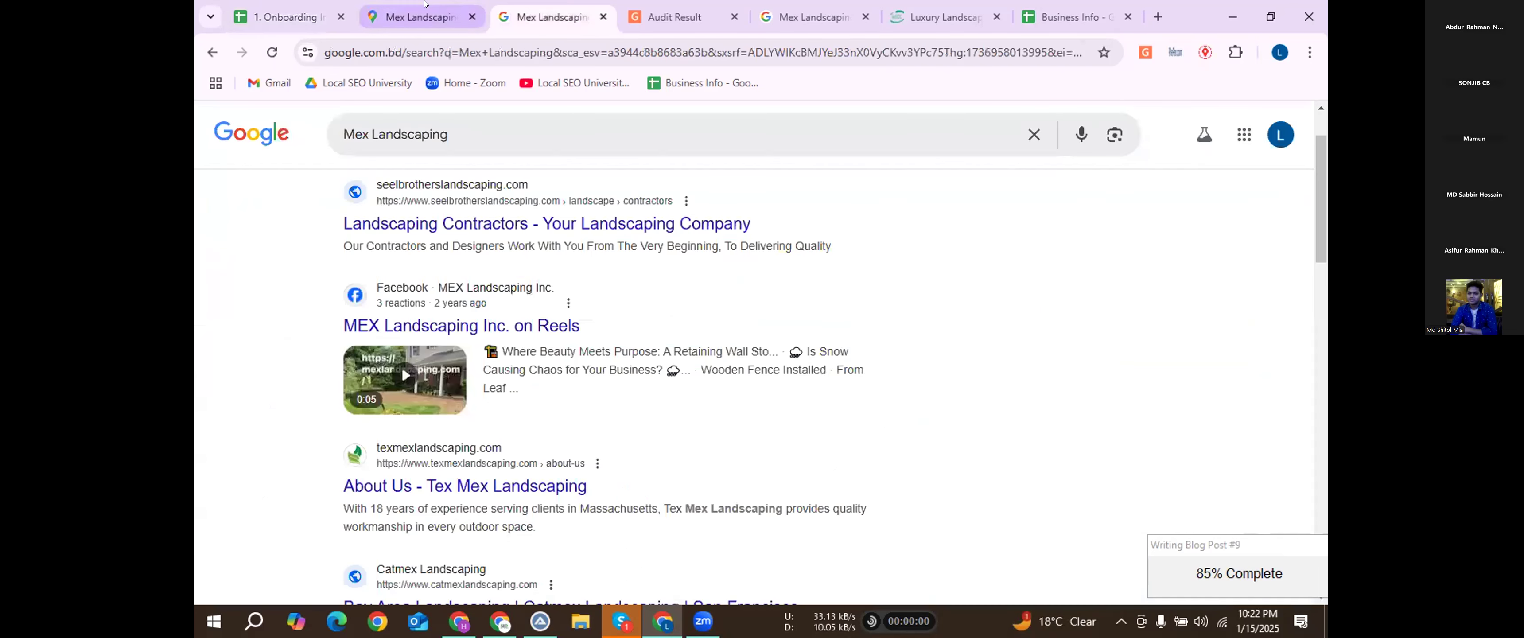
left_click(420, 16)
left_click(550, 17)
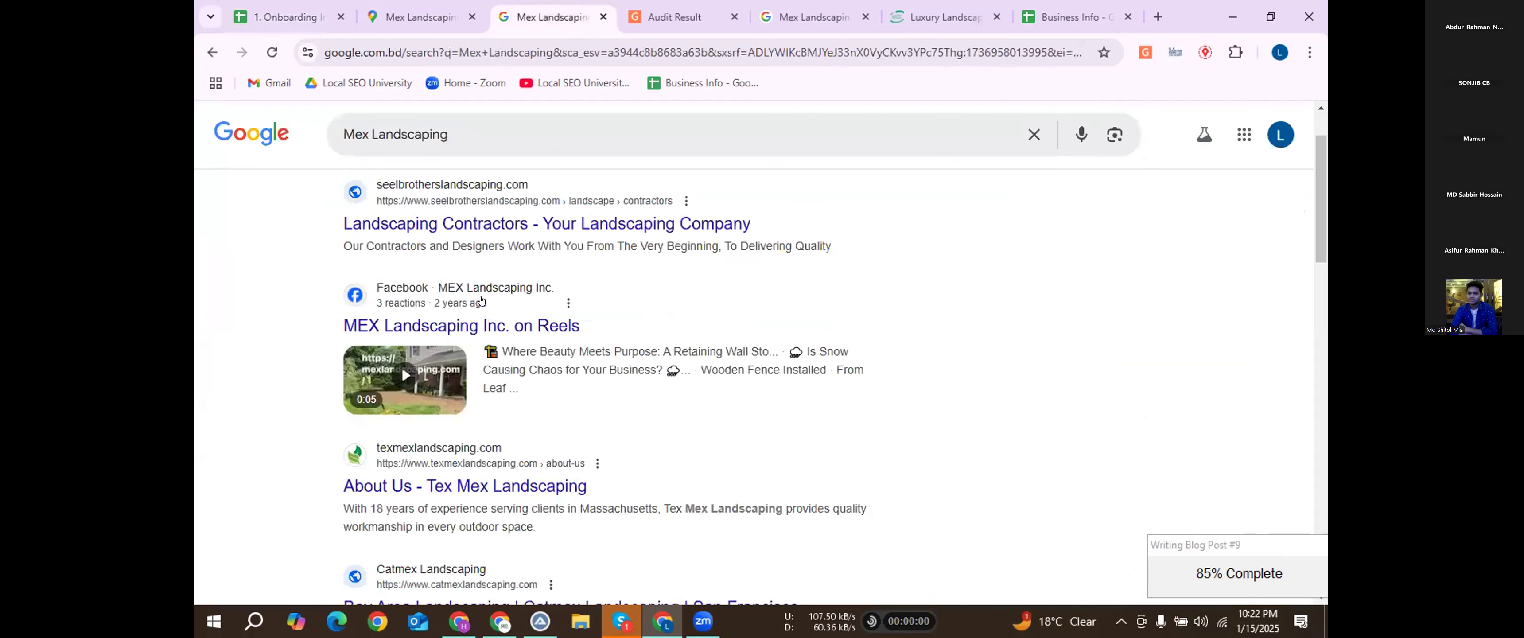
scroll(491, 470, "down", 15)
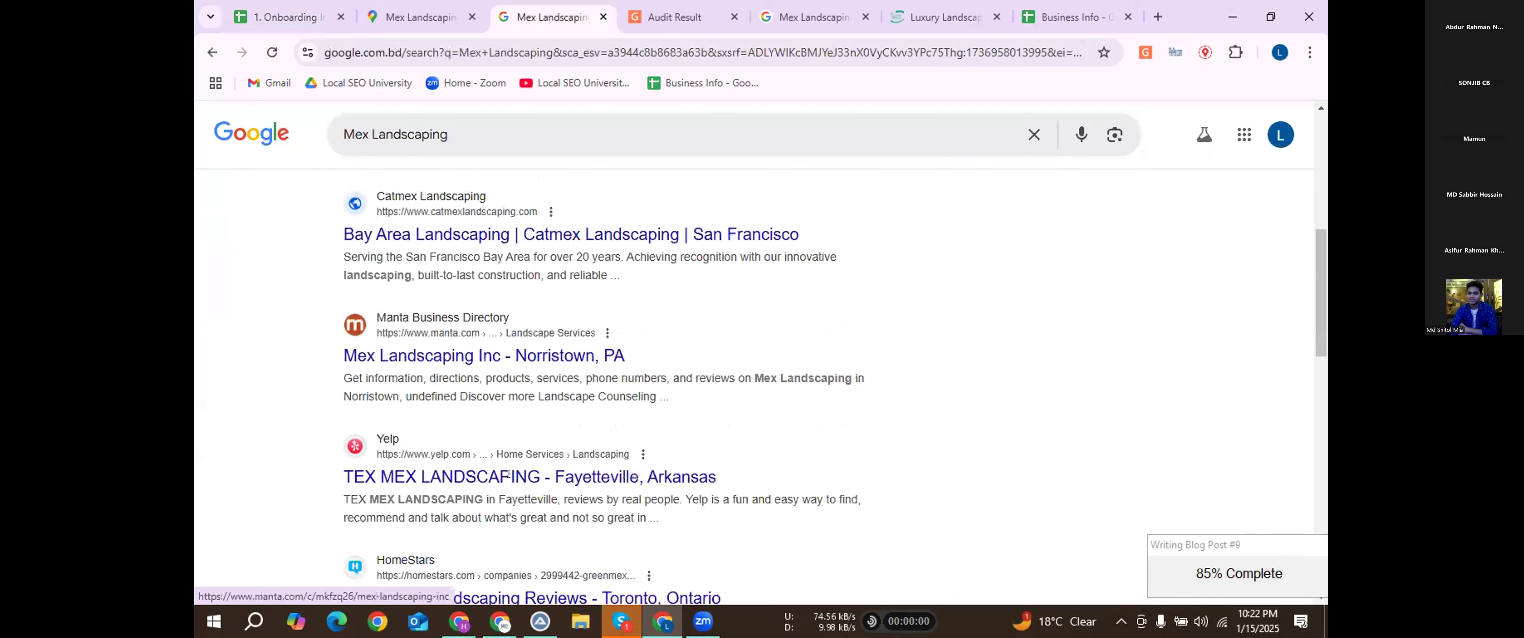
left_click(561, 455)
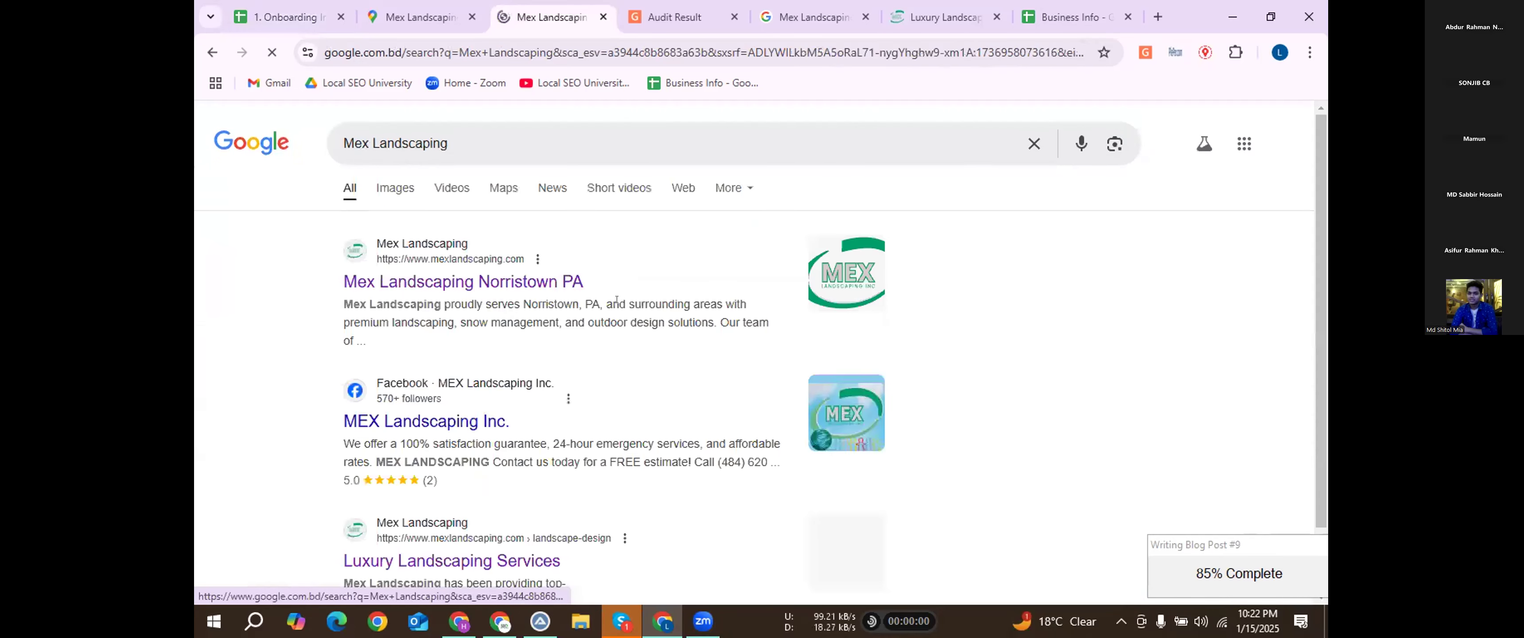
Try to open the Facebook profile listed in the Mex Landscaping business panel, and return to the search results.
scroll(1053, 417, "down", 10)
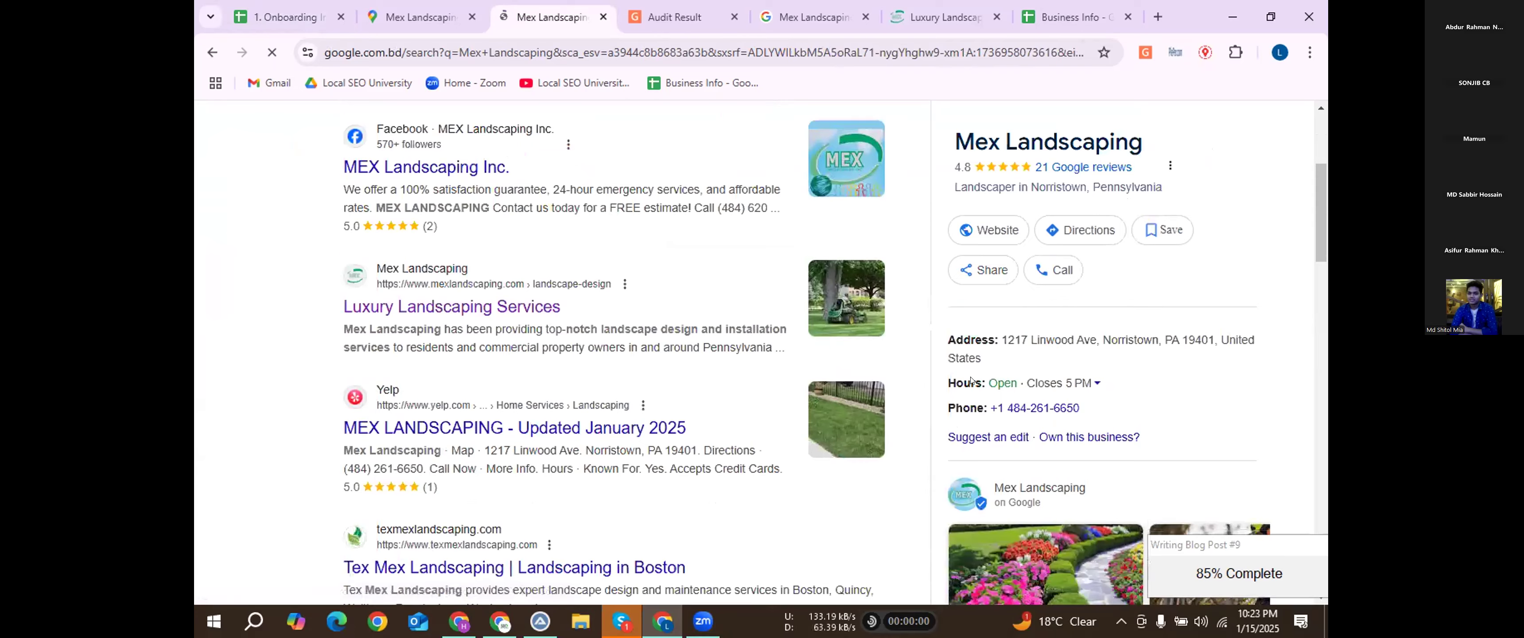
scroll(984, 382, "down", 8)
left_click(982, 490)
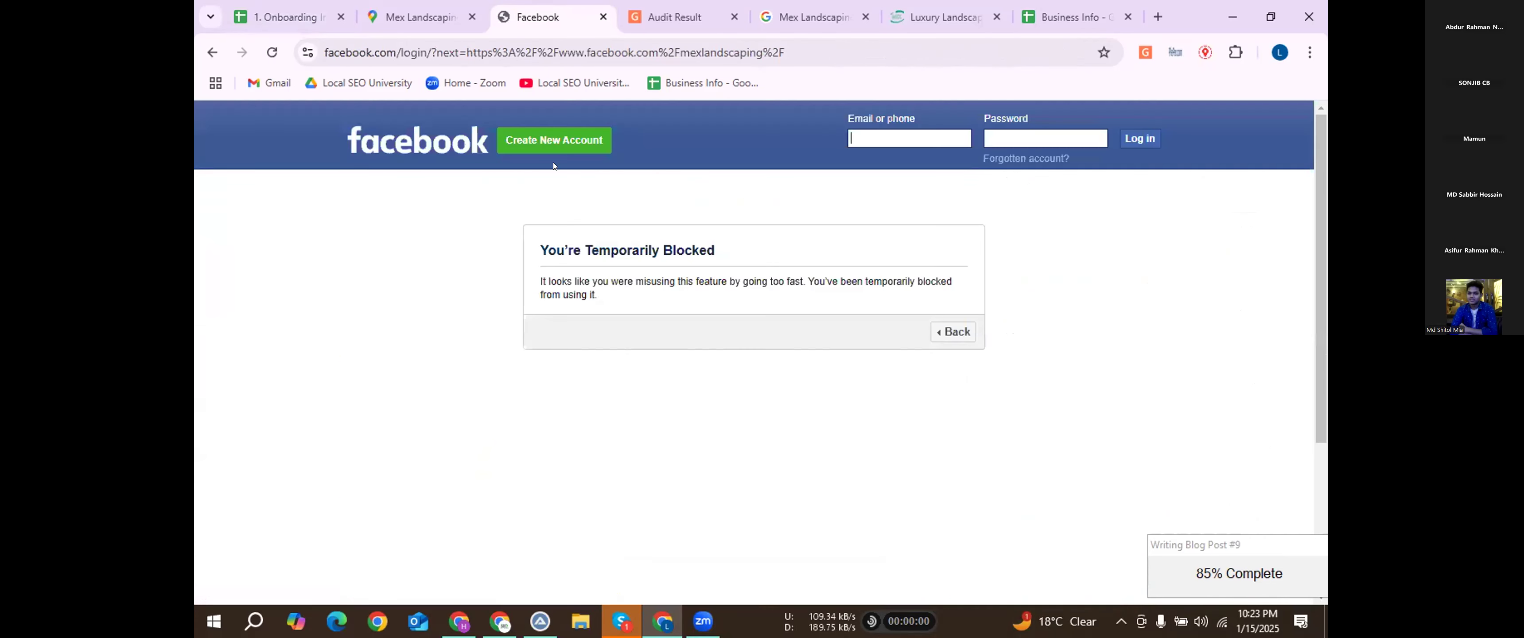
left_click(420, 17)
left_click(536, 17)
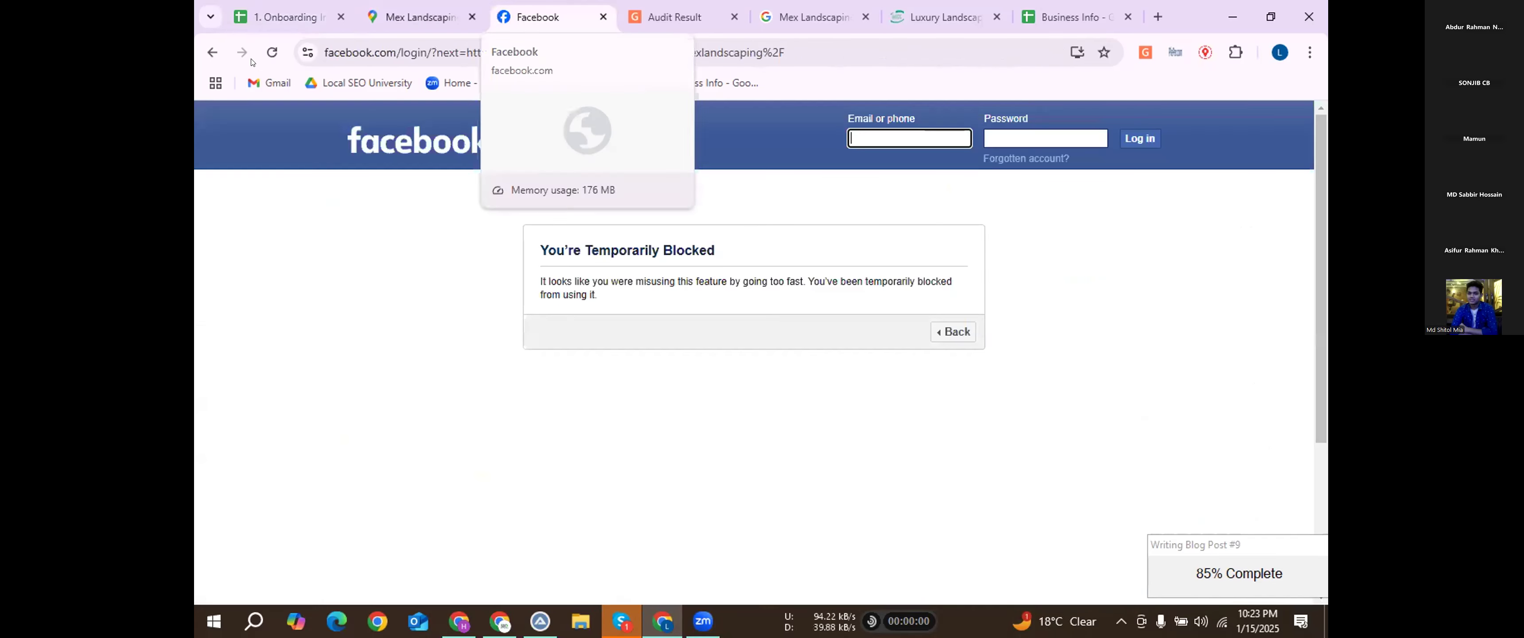
left_click(212, 53)
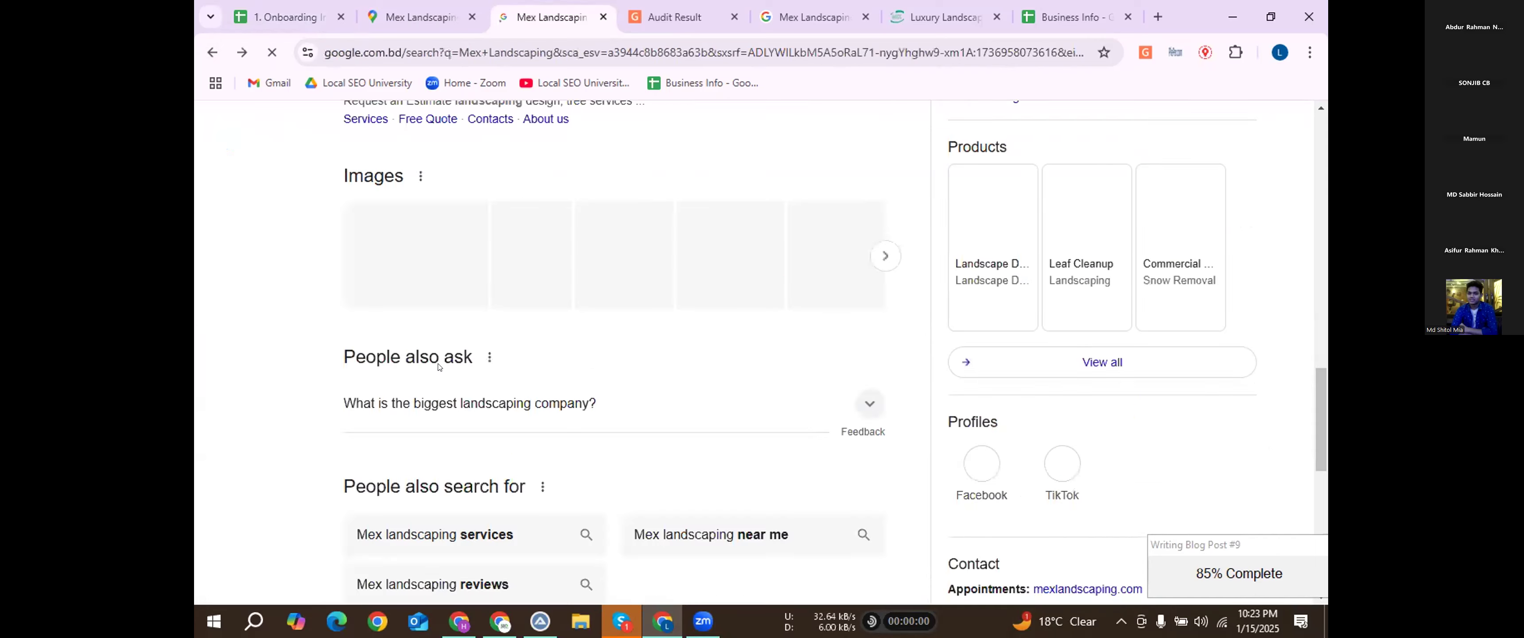
Open the Mex Landscaping website from the search results and save its logo to Downloads as the PNG image mex-landscaping-logo (1).
scroll(450, 371, "up", 1)
scroll(463, 378, "up", 8)
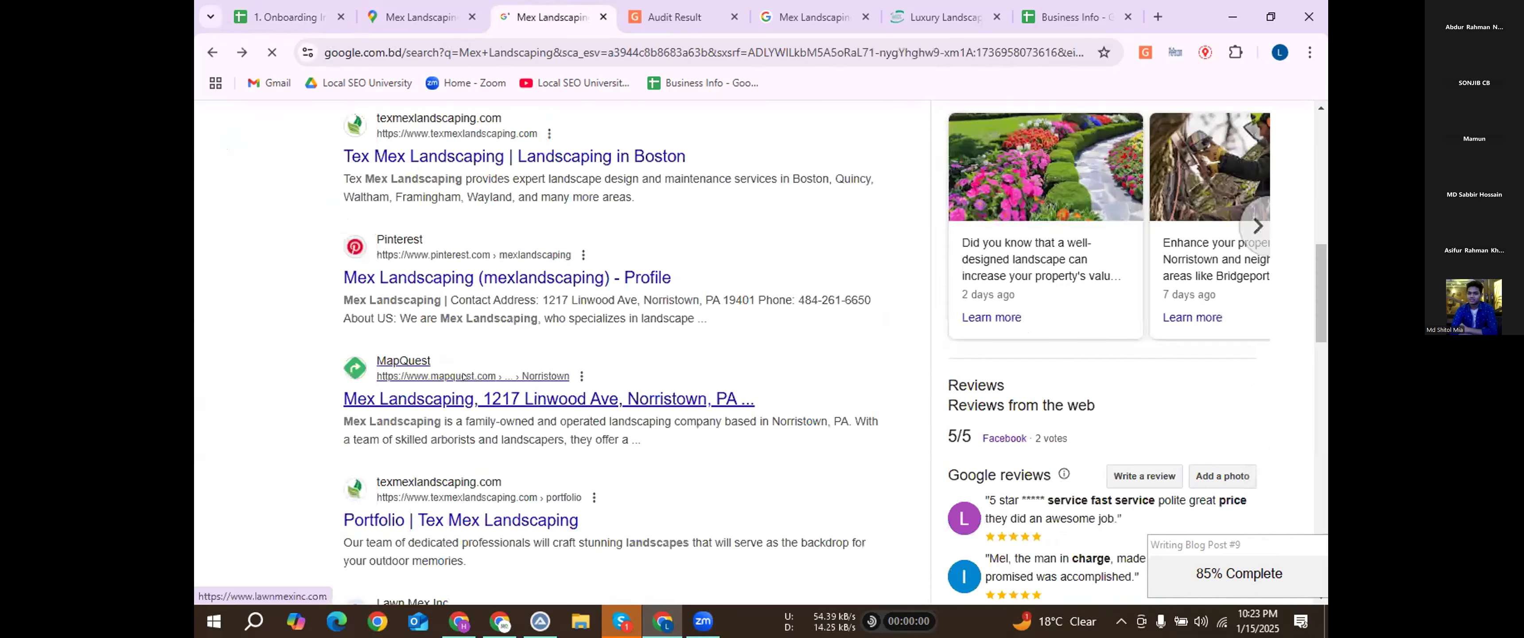
scroll(463, 378, "up", 10)
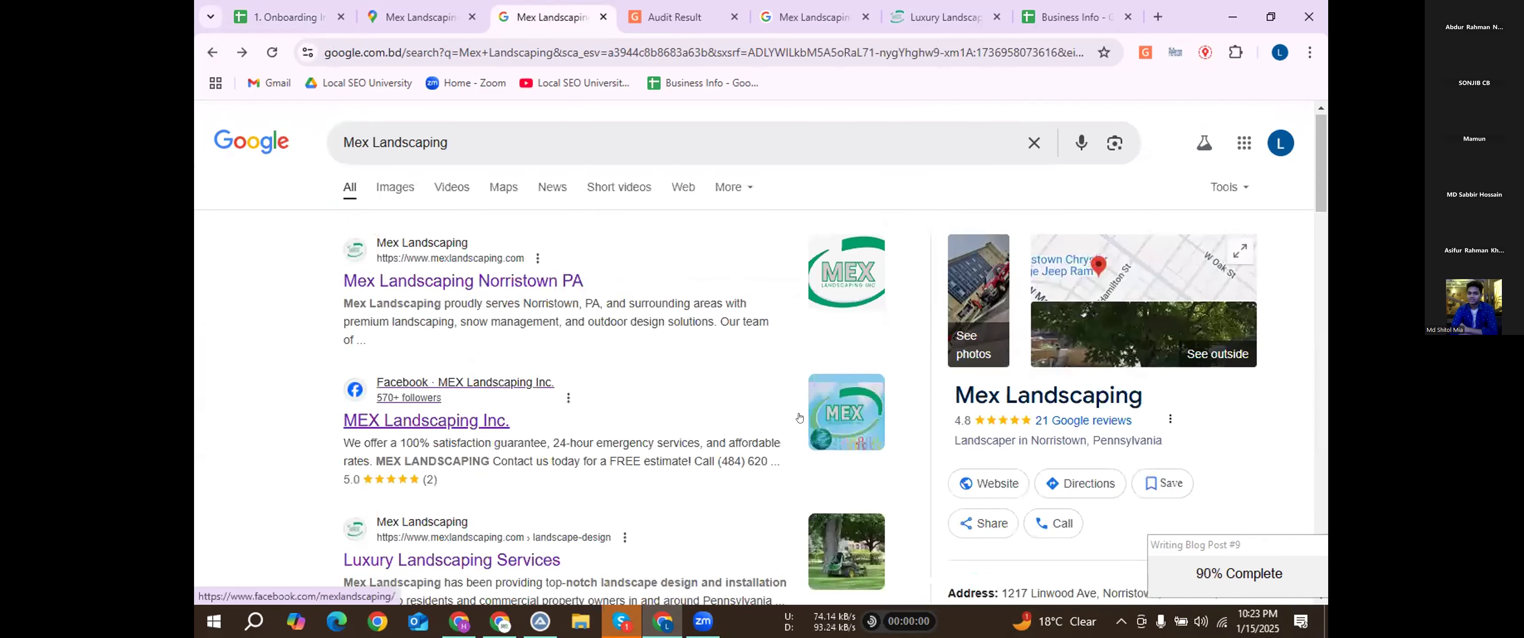
left_click(522, 286)
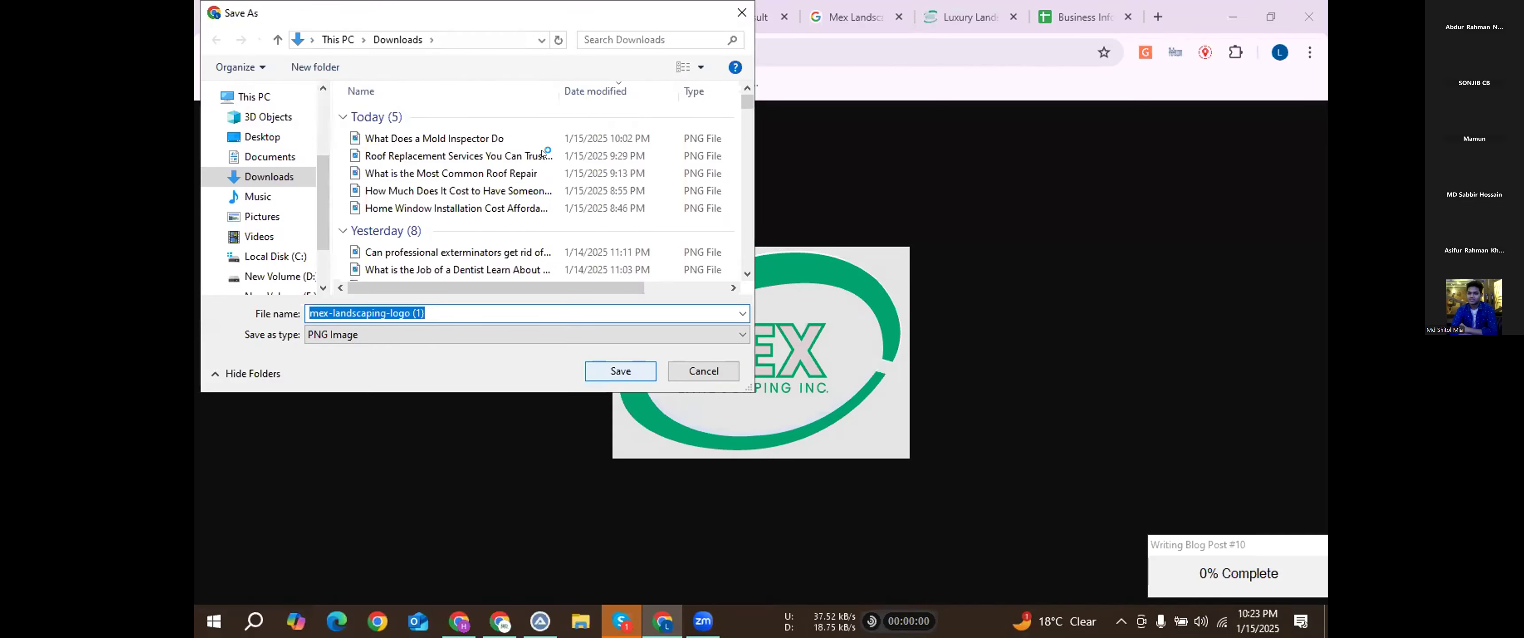
left_click(612, 367)
left_click(670, 17)
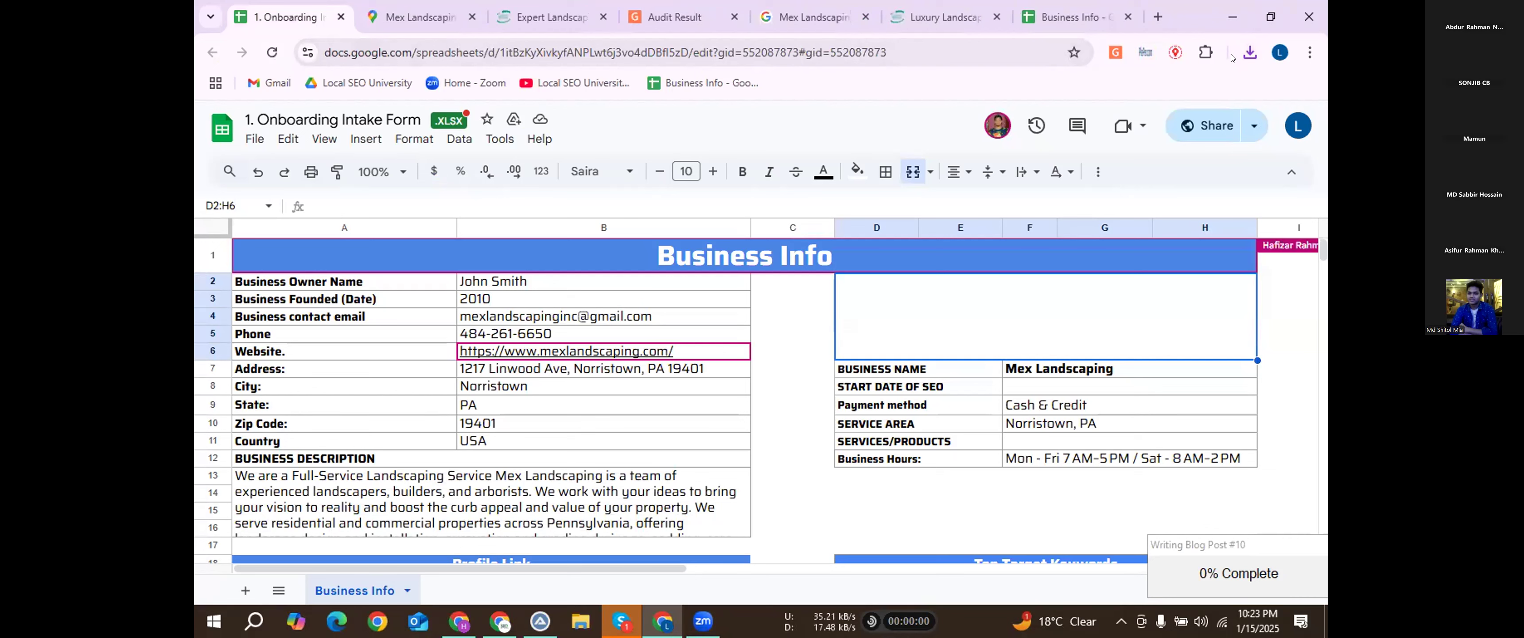
Insert the downloaded image mex-landscaping-logo (1) in the emptied logo cell D2:H6 of the intake form.
left_click(370, 139)
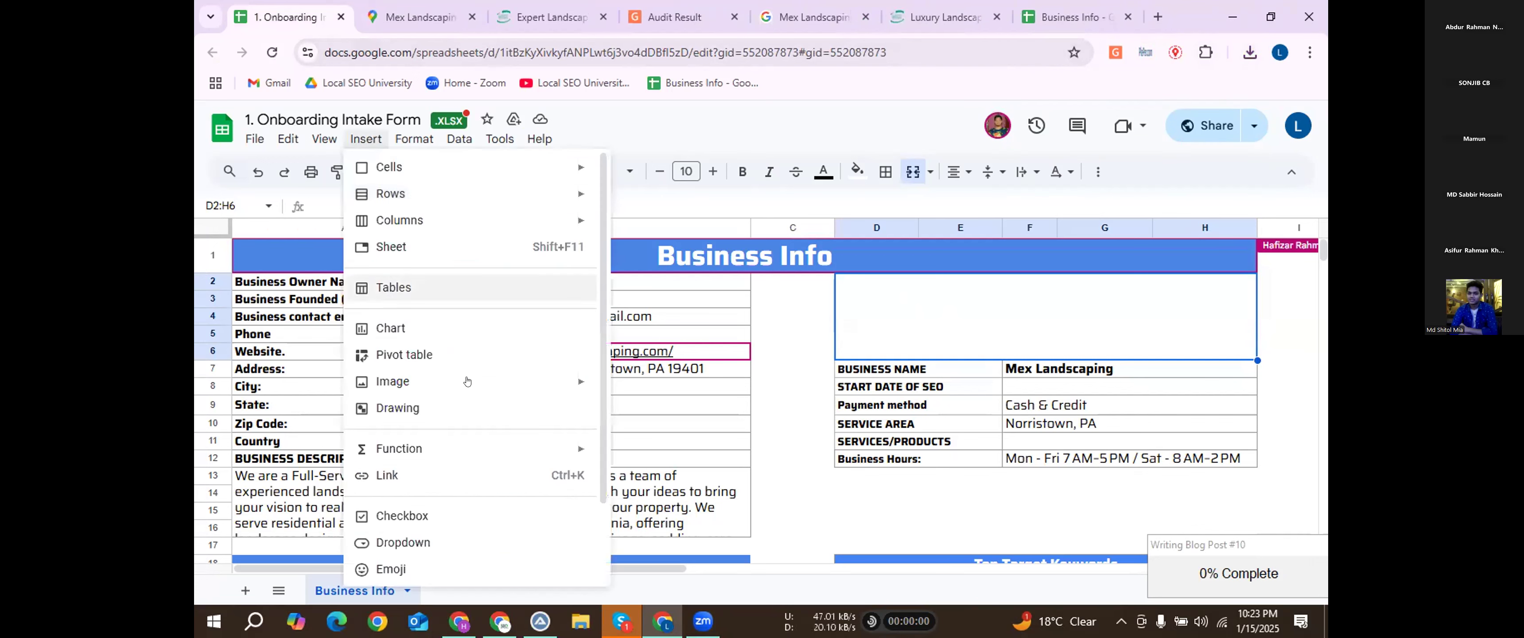
mouse_move(597, 381)
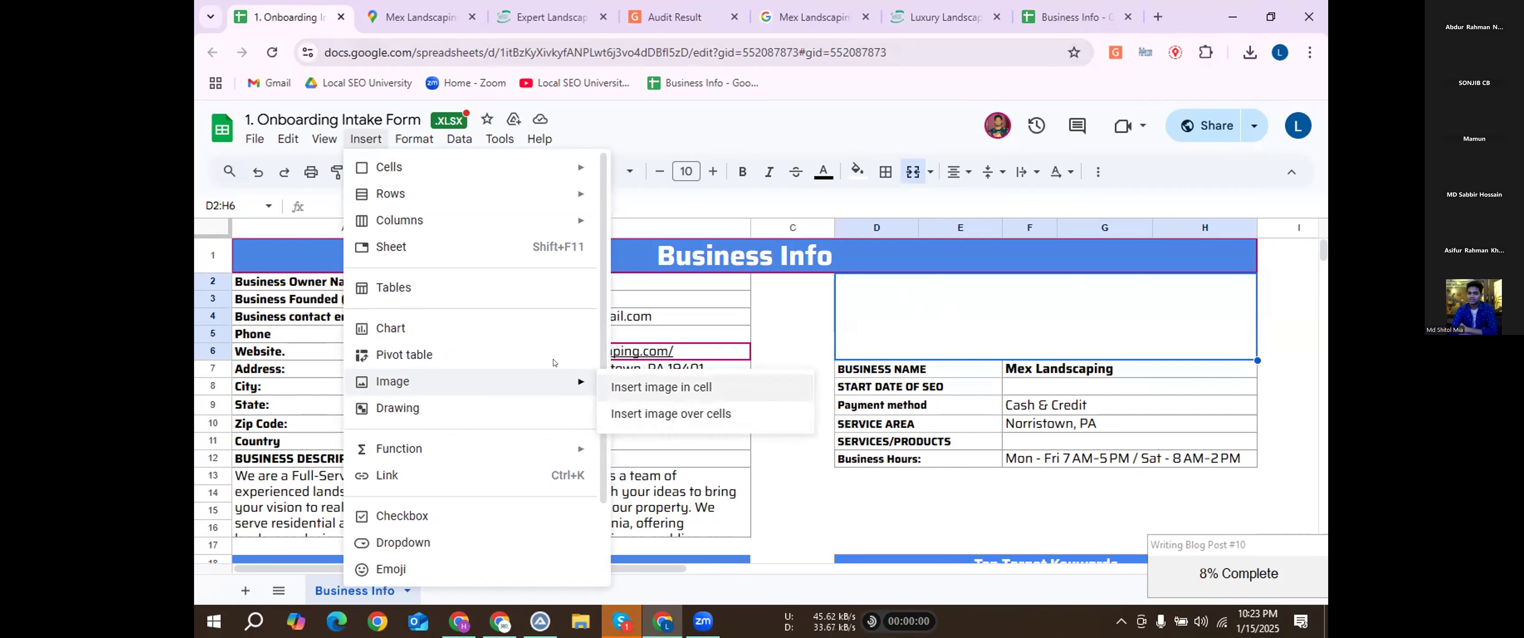
left_click(743, 382)
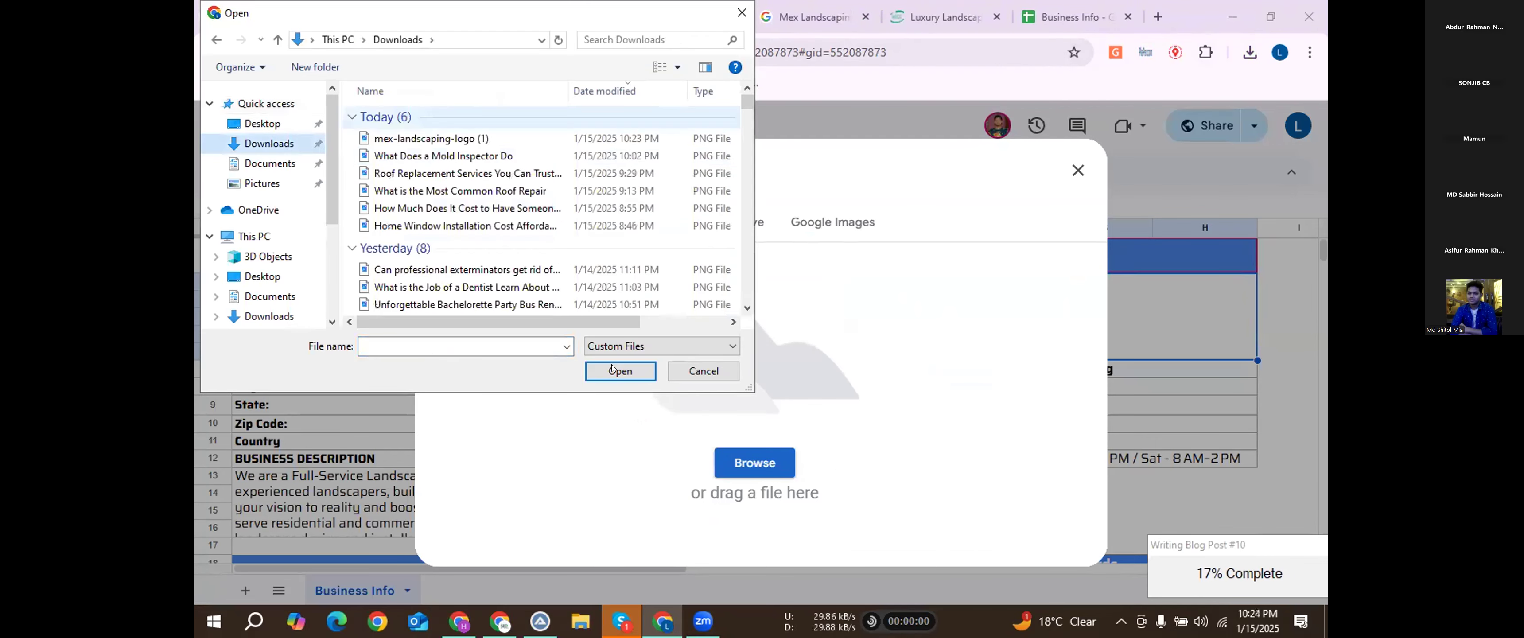
key("Down")
key("Return")
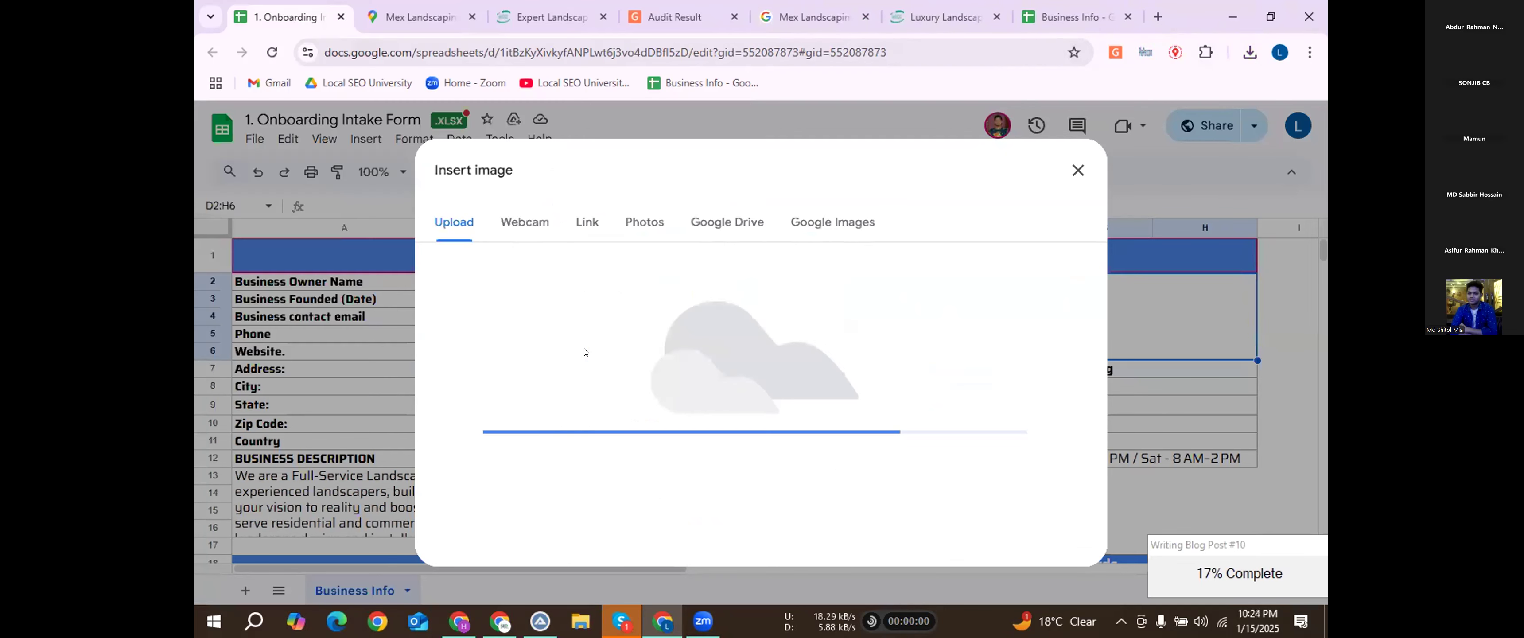